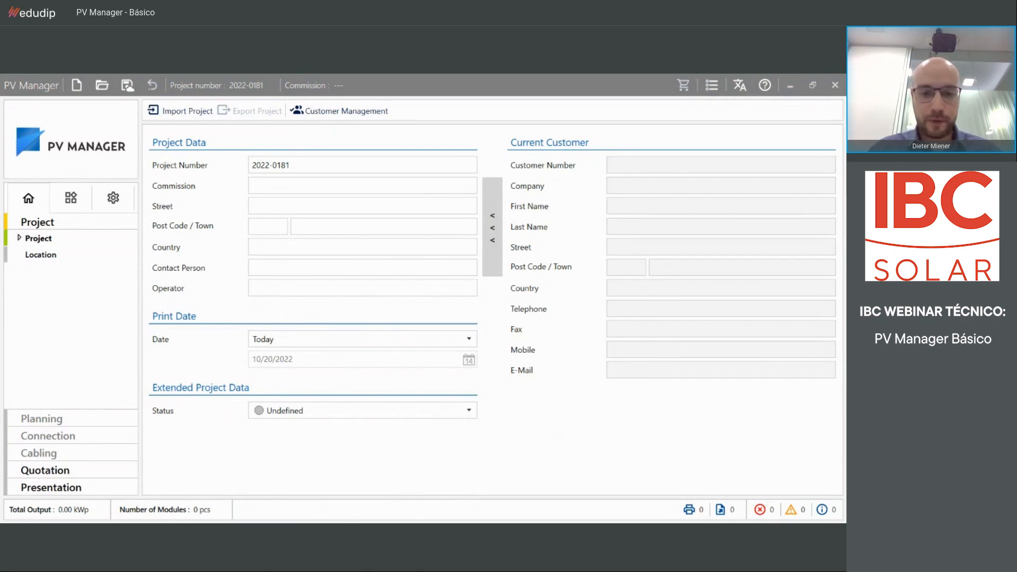
pyautogui.hotkey('alt', 'Tab')
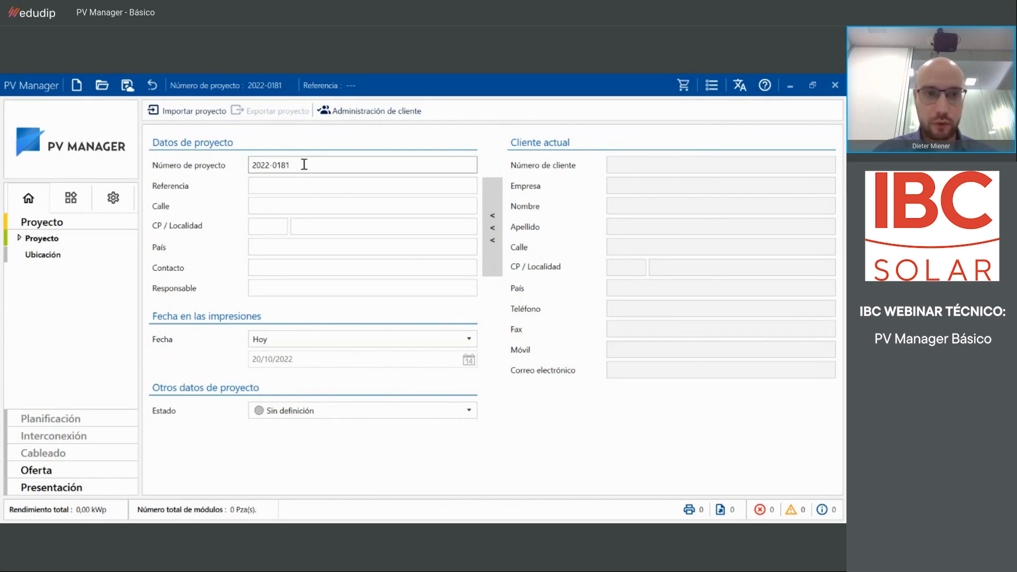
pyautogui.click(299, 184)
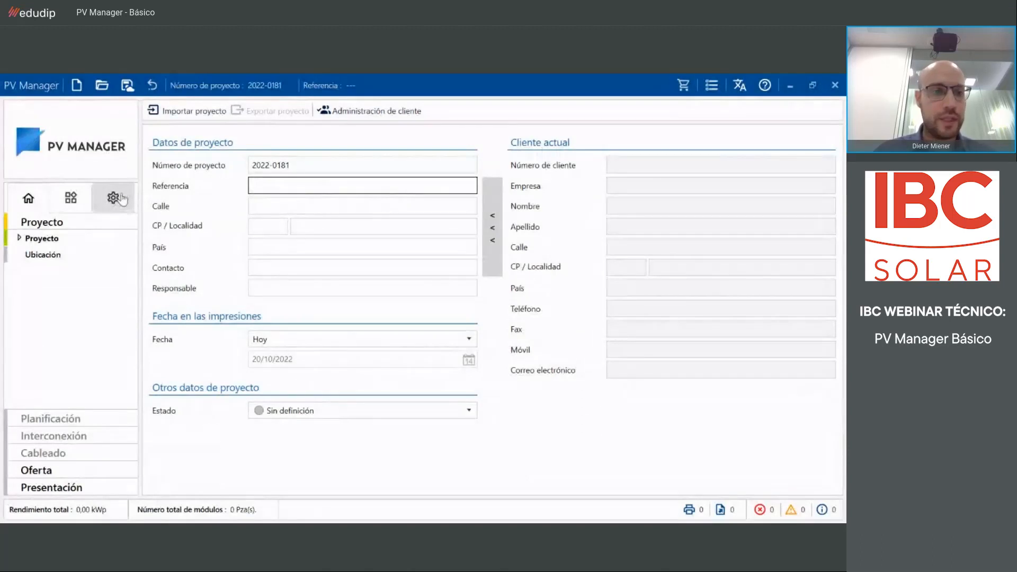
# - Open the administration area's user data page and review the company data form
pyautogui.click(114, 200)
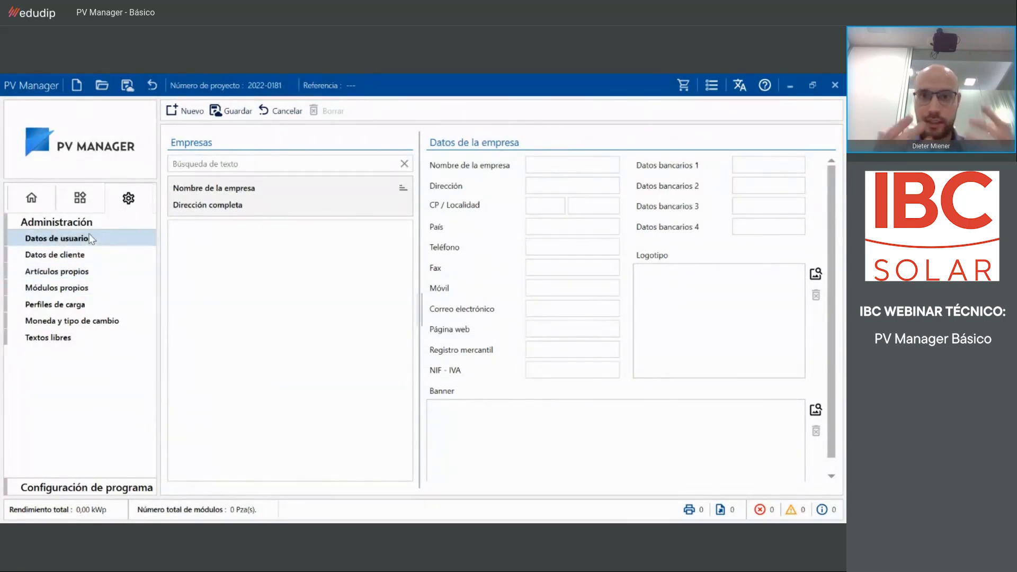
pyautogui.click(95, 236)
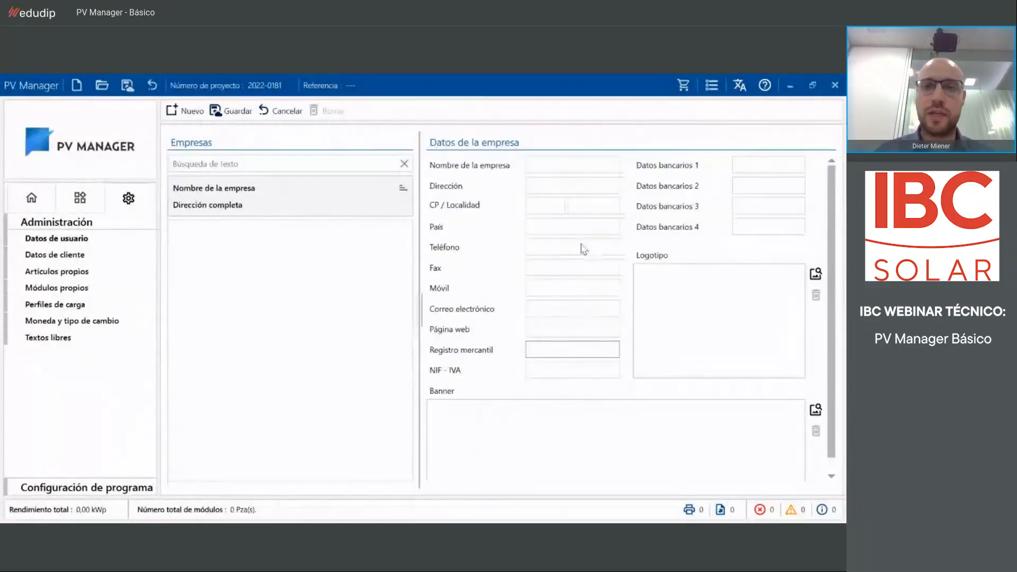
pyautogui.click(565, 290)
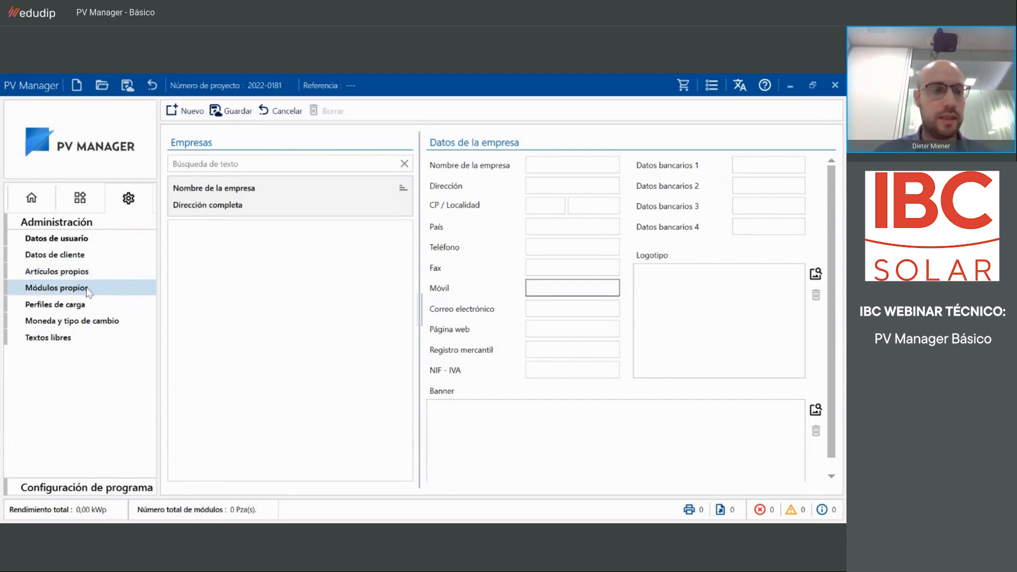
# - Look at the own articles page, then examine the Jinko 450's general, mechanical and electrical parameters among the own modules
pyautogui.click(83, 271)
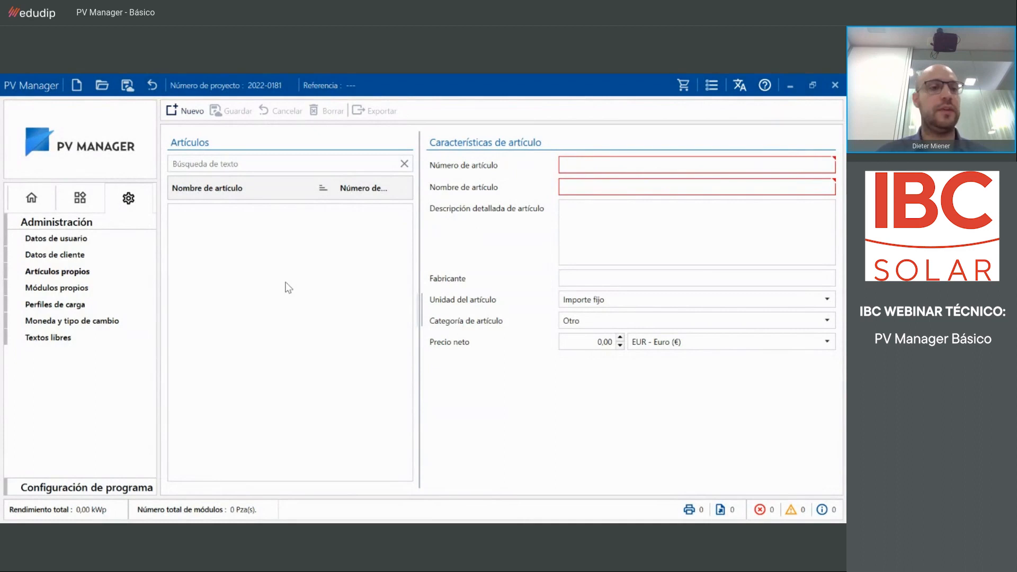
pyautogui.click(49, 290)
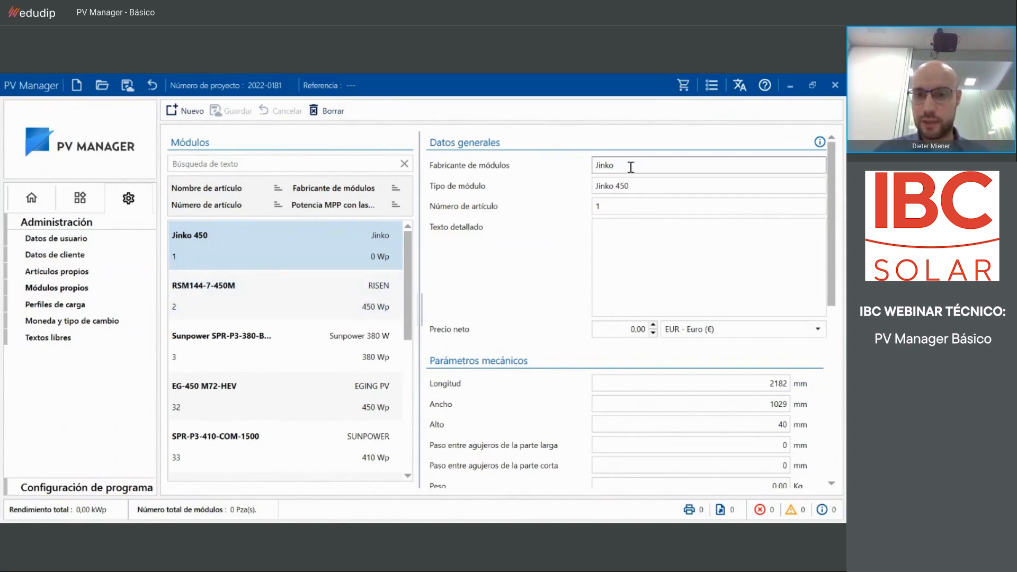
pyautogui.moveTo(830, 221); pyautogui.dragTo(834, 279)
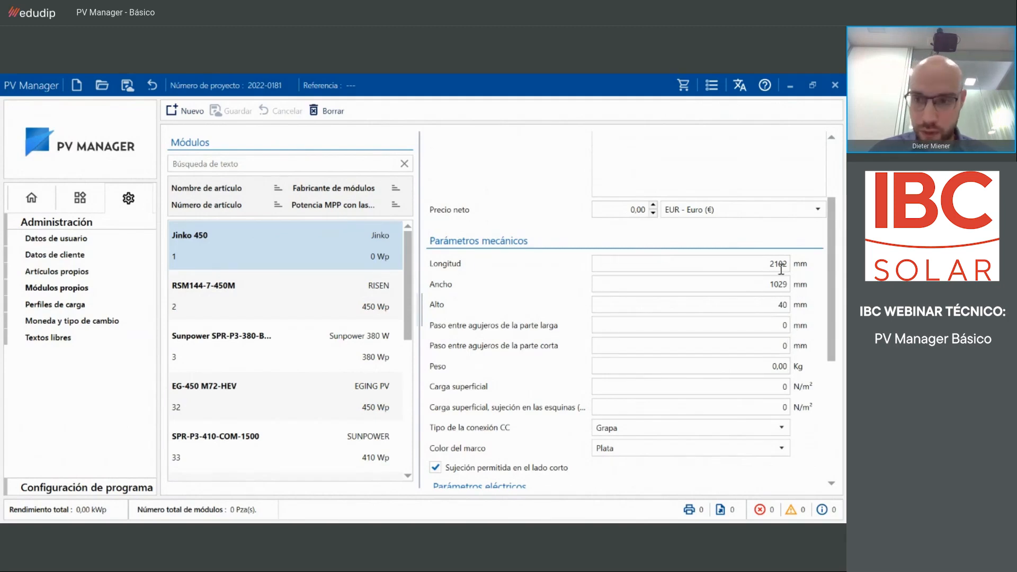
pyautogui.scroll(-3, 835, 333)
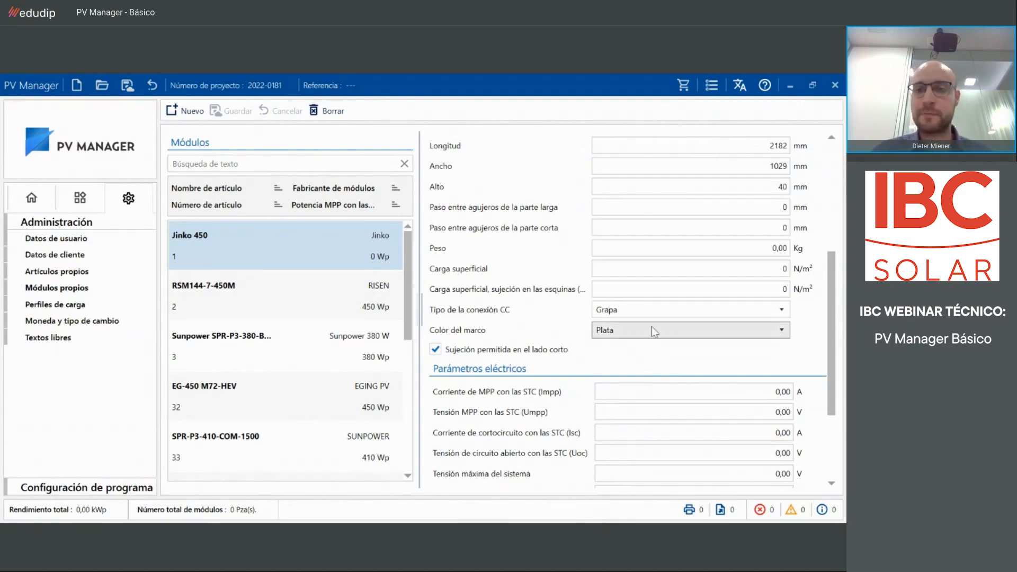
pyautogui.scroll(-3, 832, 318)
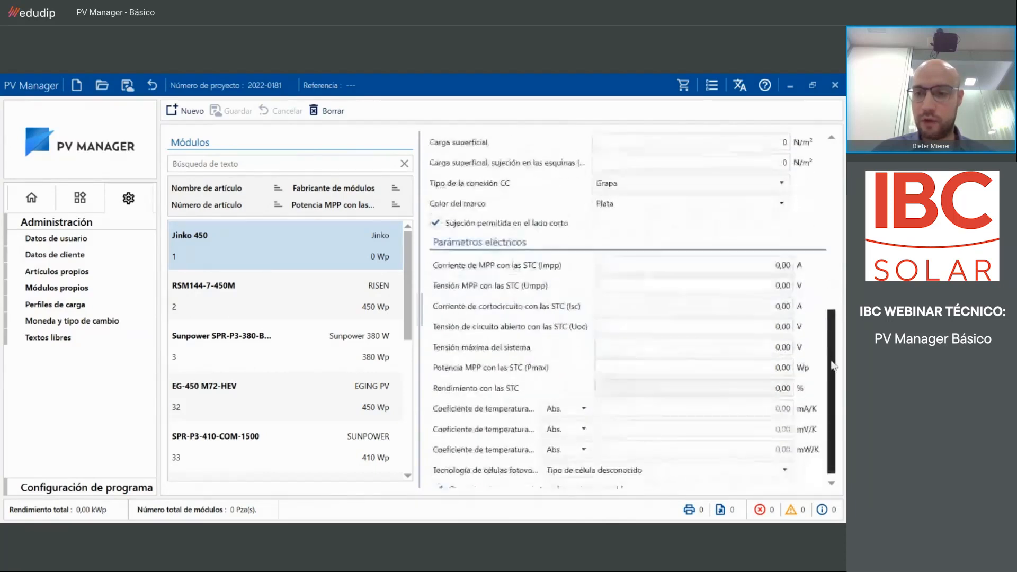
pyautogui.moveTo(833, 336); pyautogui.dragTo(838, 171)
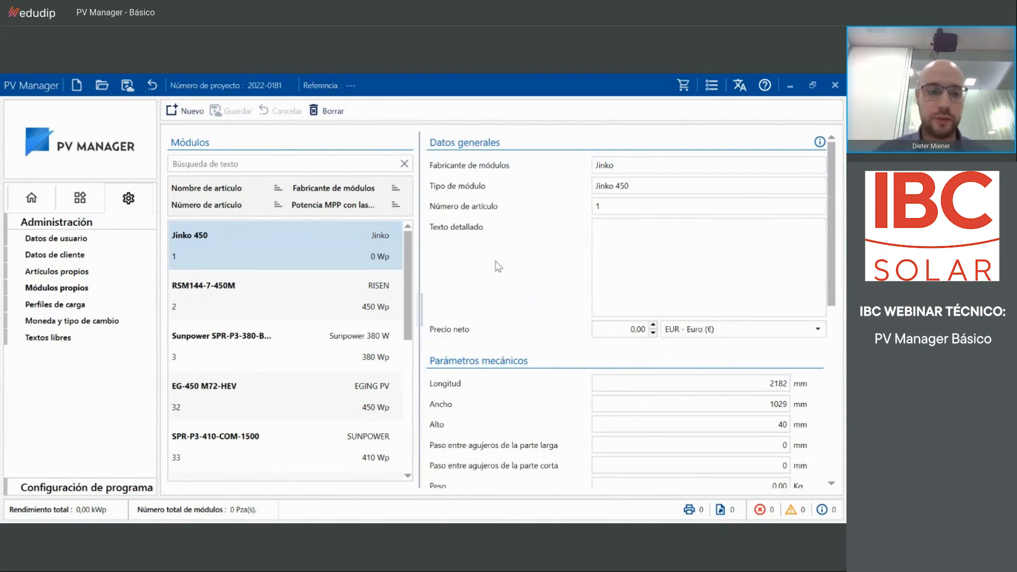
# - Return to the project data and enter IG_ES_PRUEBA 2 as the project reference
pyautogui.click(43, 202)
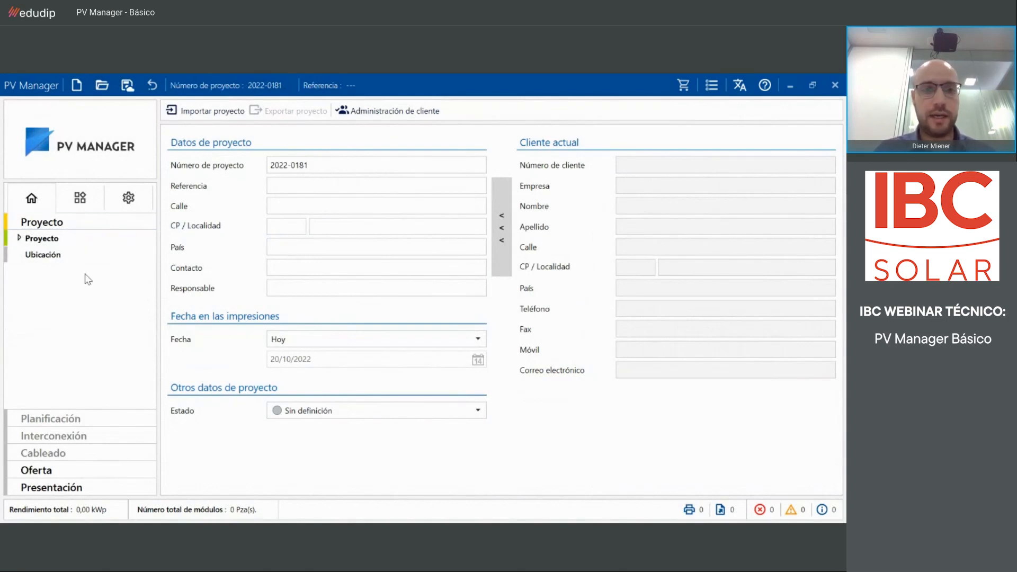
pyautogui.click(314, 186)
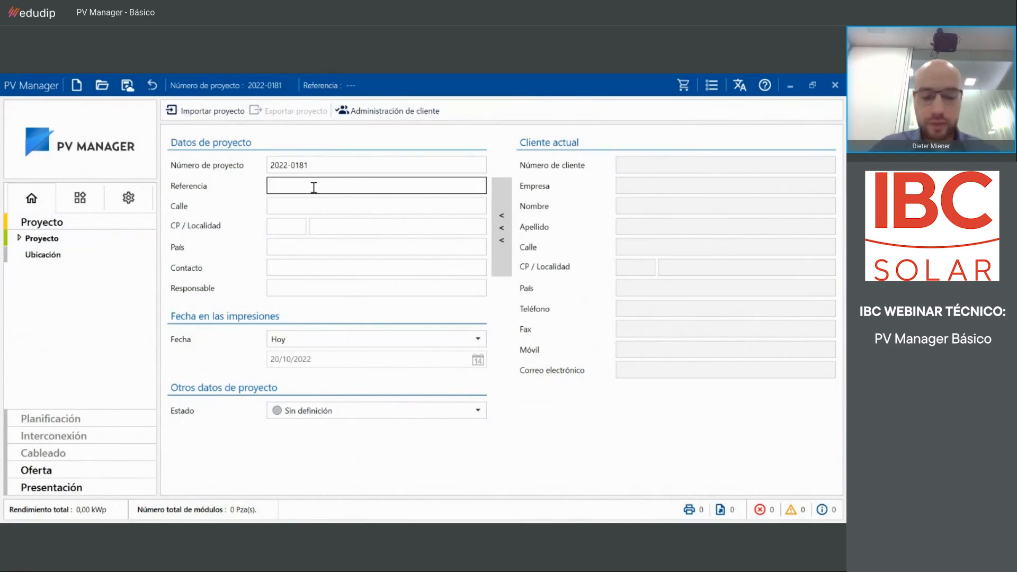
pyautogui.write('IG_ES_')
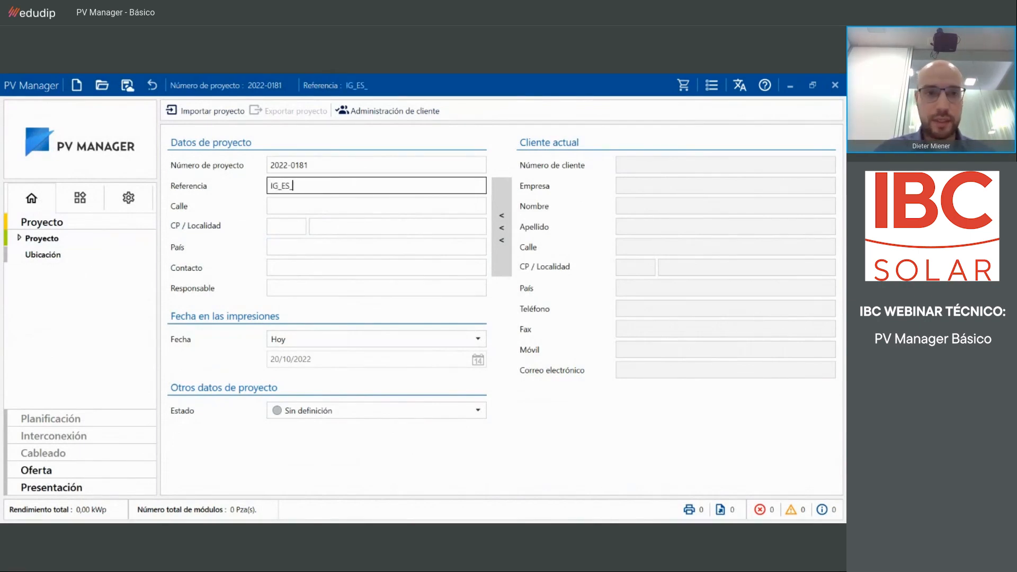
pyautogui.write('PRUEBA')
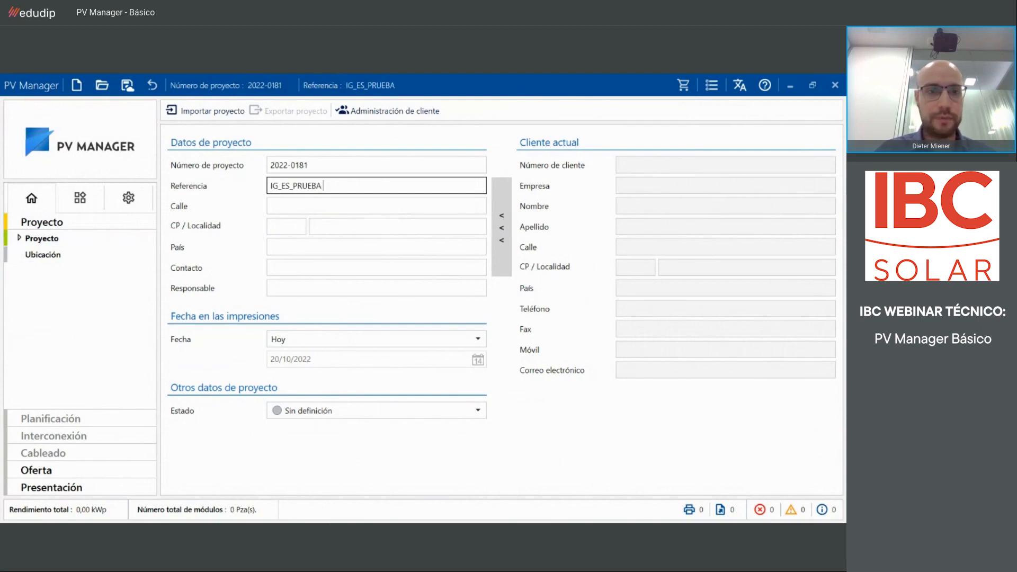
pyautogui.write(' 2')
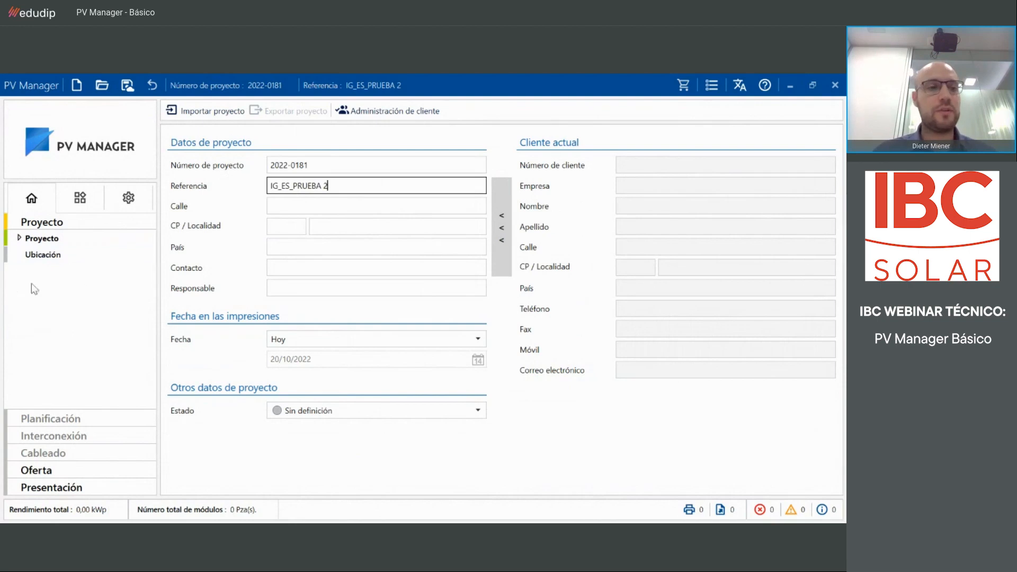
# - Set the project location to Madrid (28007 Madrid) in España
pyautogui.click(59, 258)
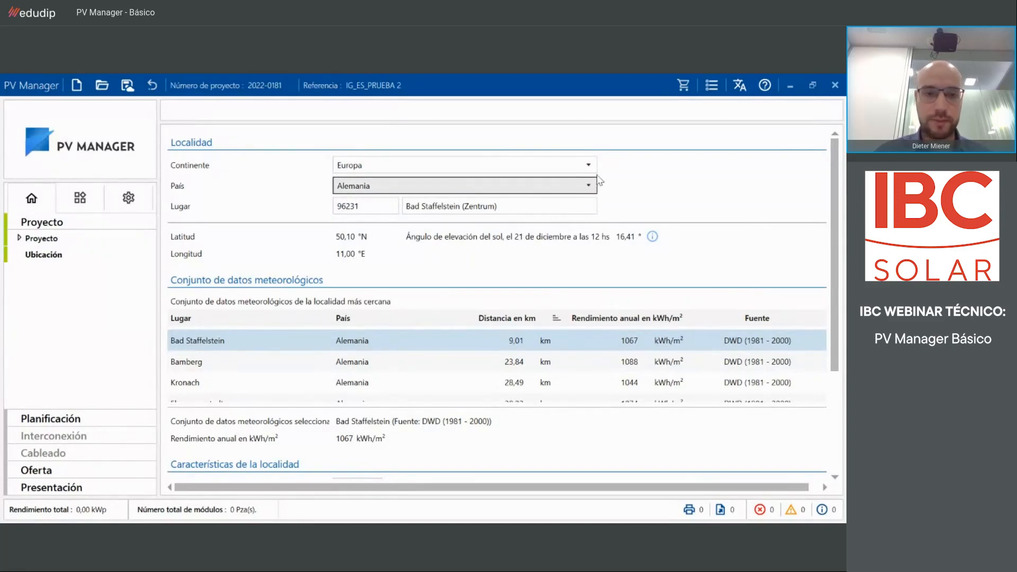
pyautogui.click(425, 347)
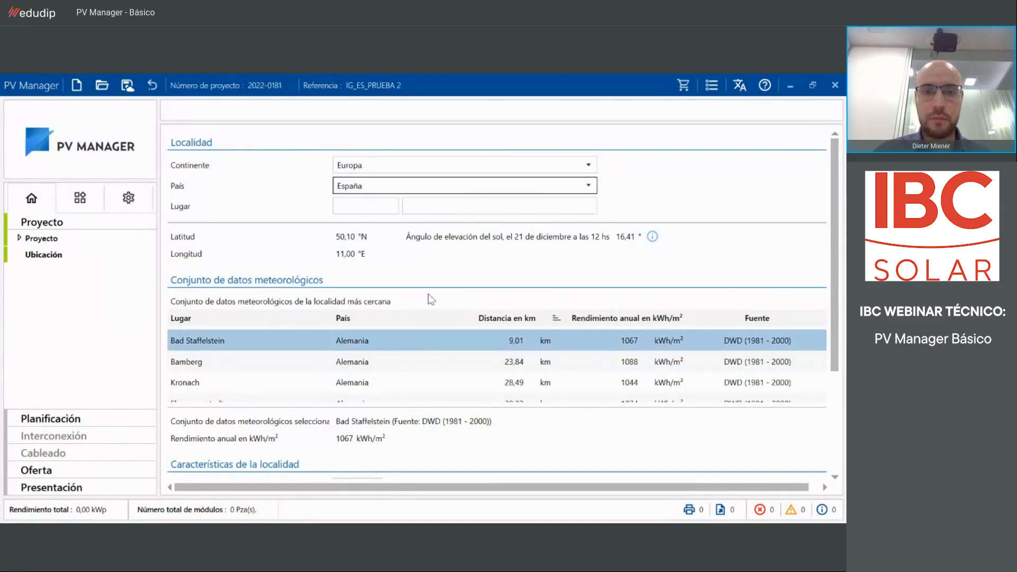
pyautogui.click(466, 206)
pyautogui.write('M')
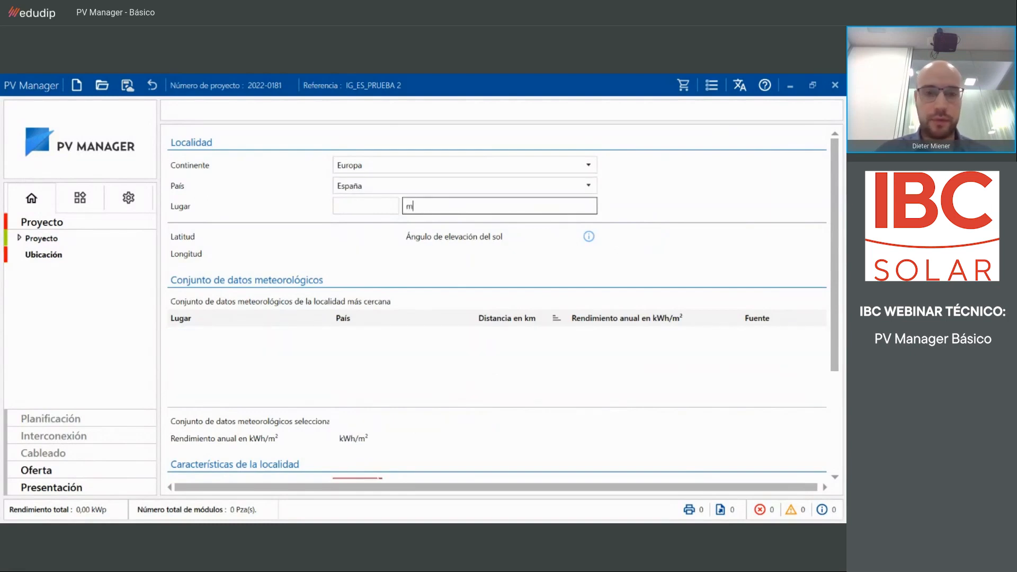
pyautogui.write('adrid')
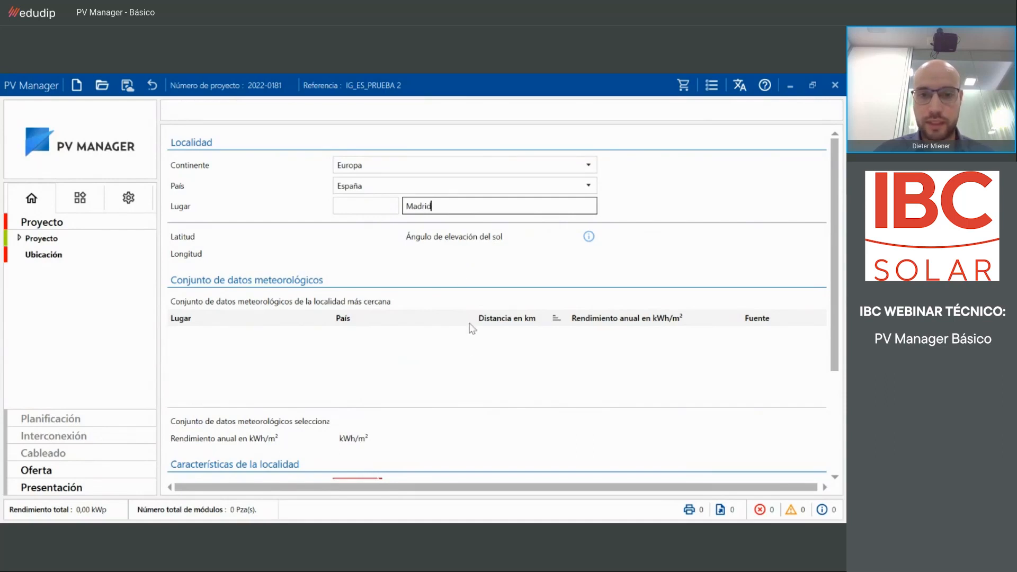
pyautogui.press('Return')
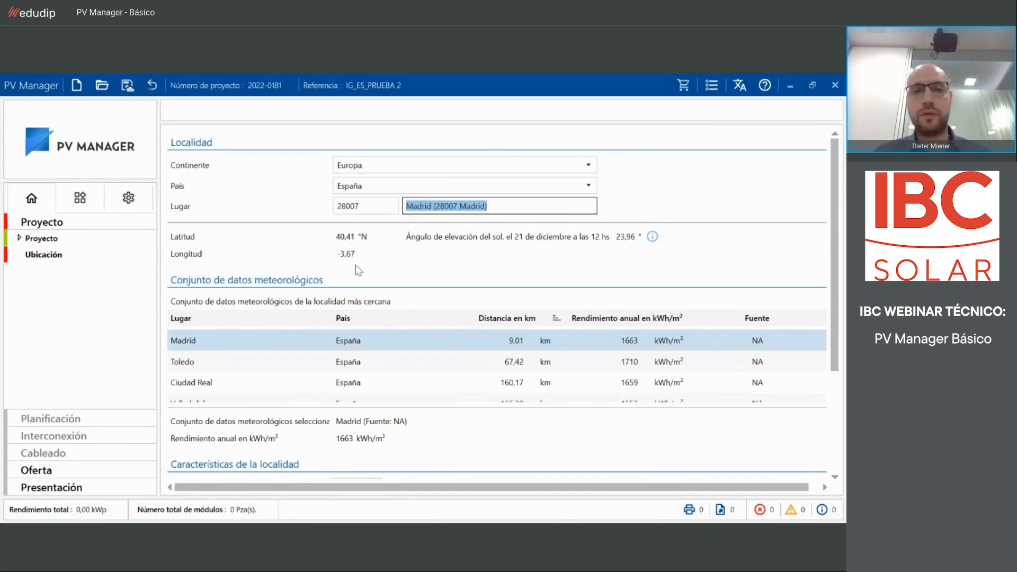
# - Set the location's snow load zone to 4 and its wind load zone to A - 26 m/s
pyautogui.scroll(-2, 630, 214)
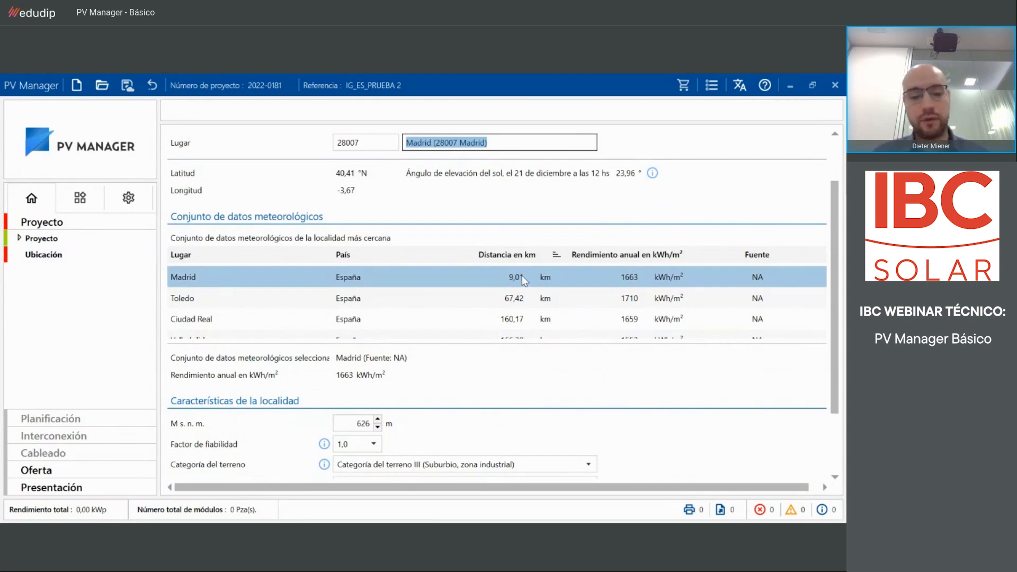
pyautogui.moveTo(837, 226); pyautogui.dragTo(838, 283)
pyautogui.click(346, 335)
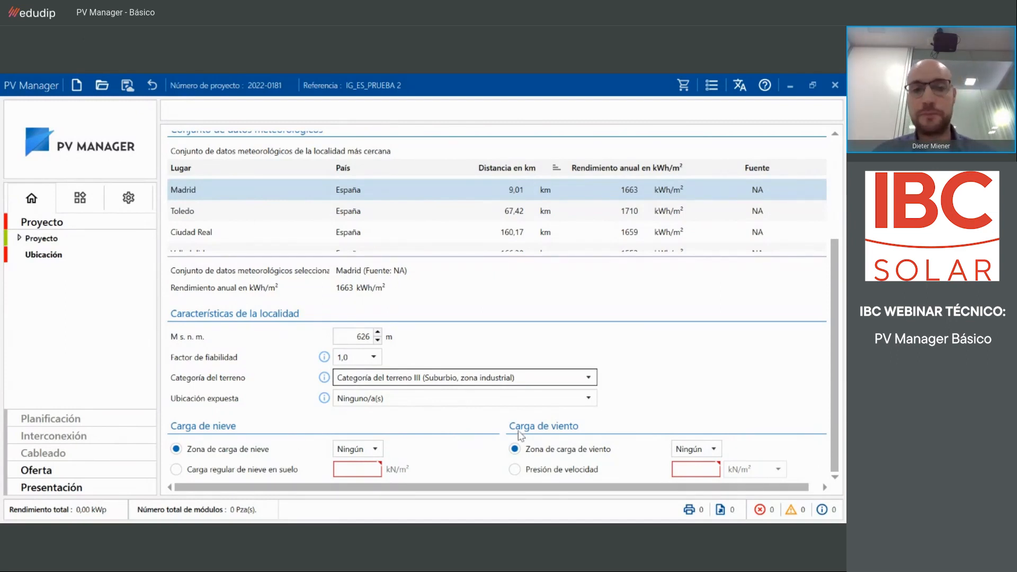
pyautogui.click(378, 450)
pyautogui.click(362, 396)
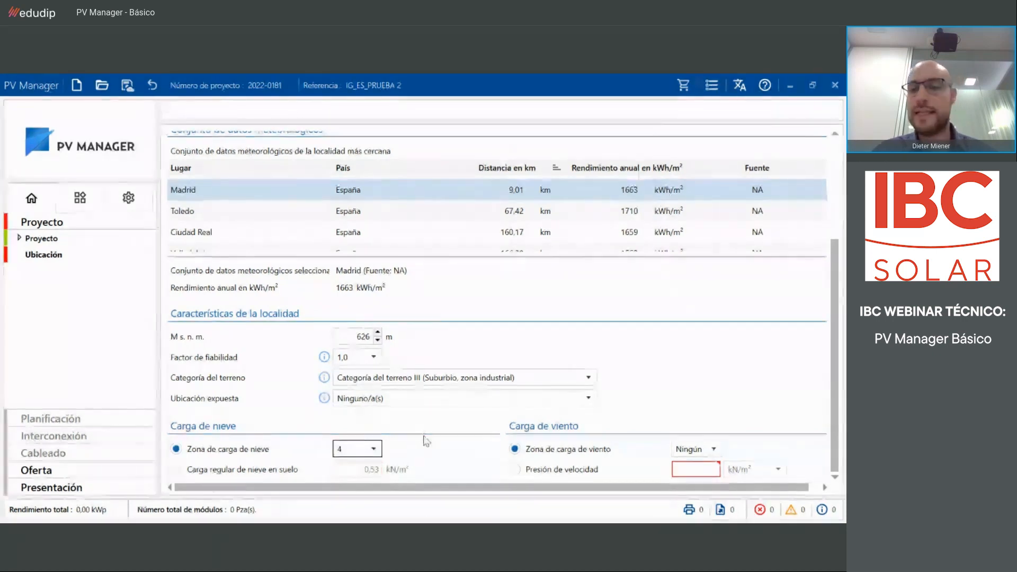
pyautogui.click(716, 450)
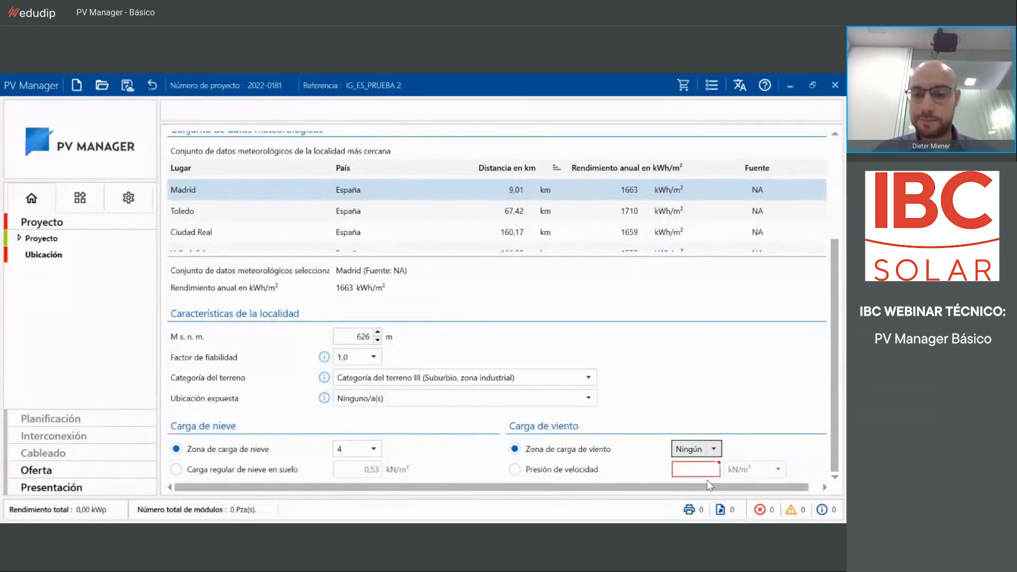
pyautogui.click(710, 485)
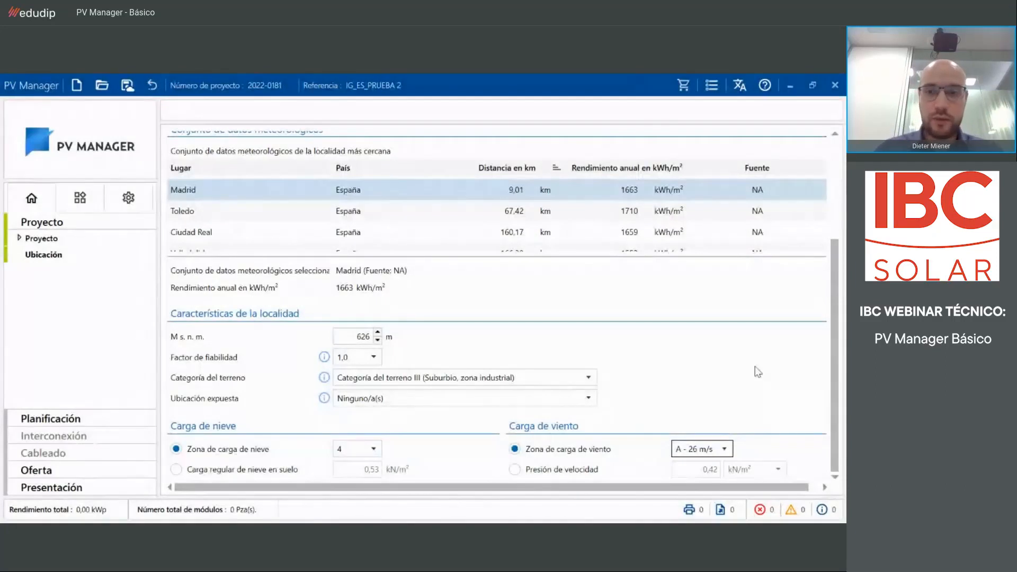
# - Review the location's coordinates, the nearby meteorological data sets and the site characteristics
pyautogui.scroll(2, 626, 291)
pyautogui.scroll(3, 624, 286)
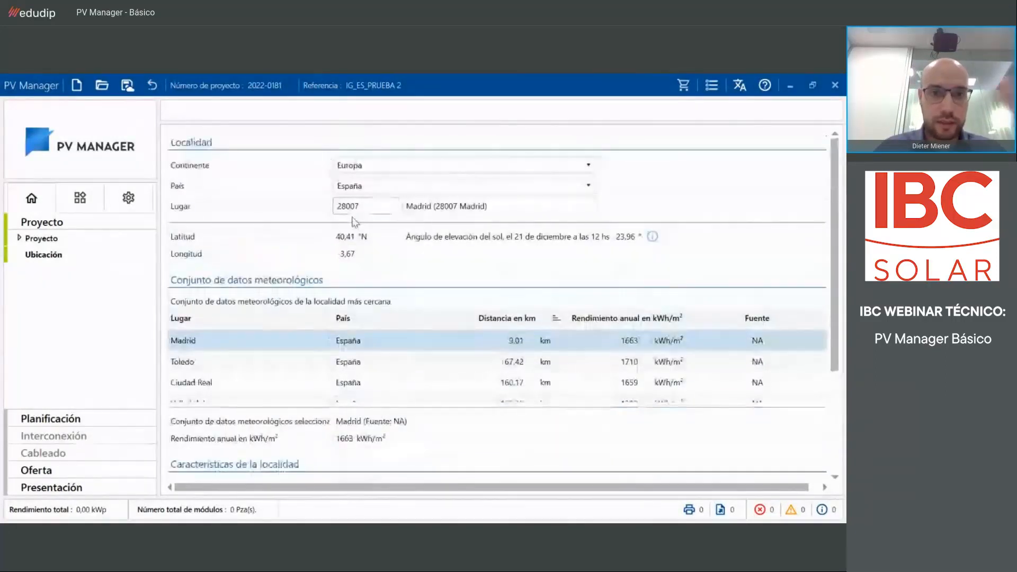
pyautogui.scroll(-6, 642, 306)
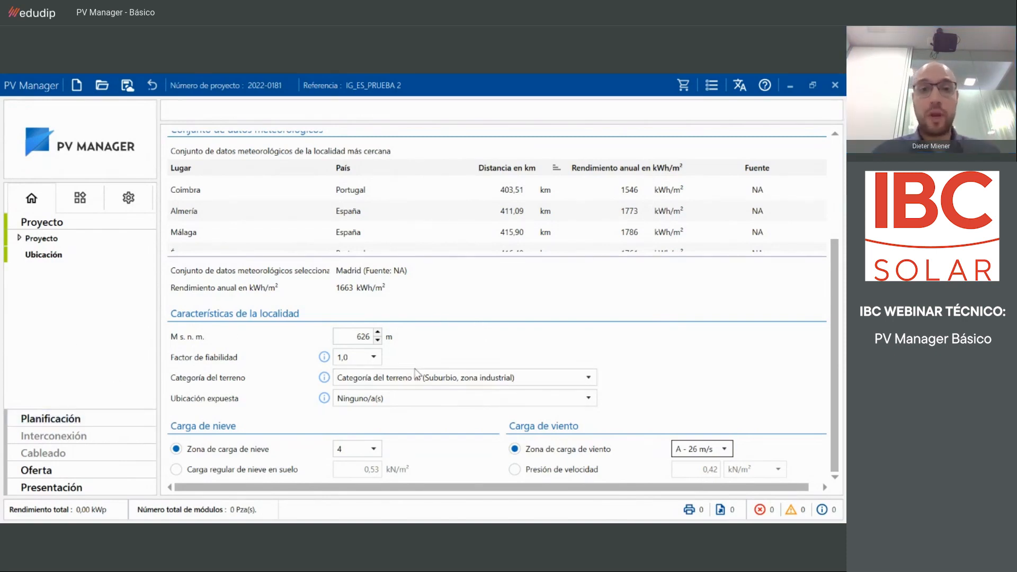
pyautogui.scroll(3, 588, 337)
pyautogui.scroll(2, 588, 338)
pyautogui.scroll(1, 509, 220)
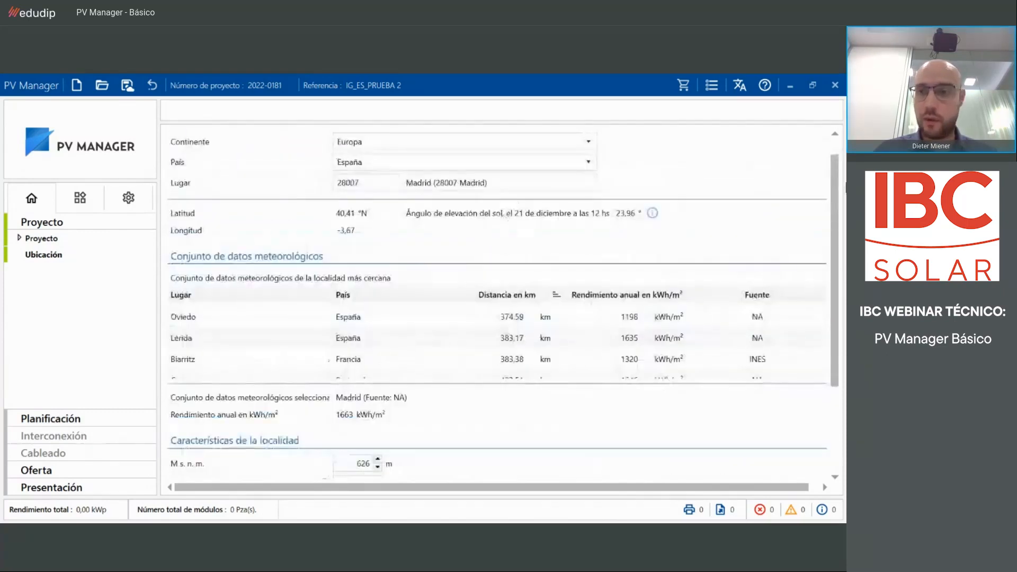
pyautogui.moveTo(839, 204); pyautogui.dragTo(841, 328)
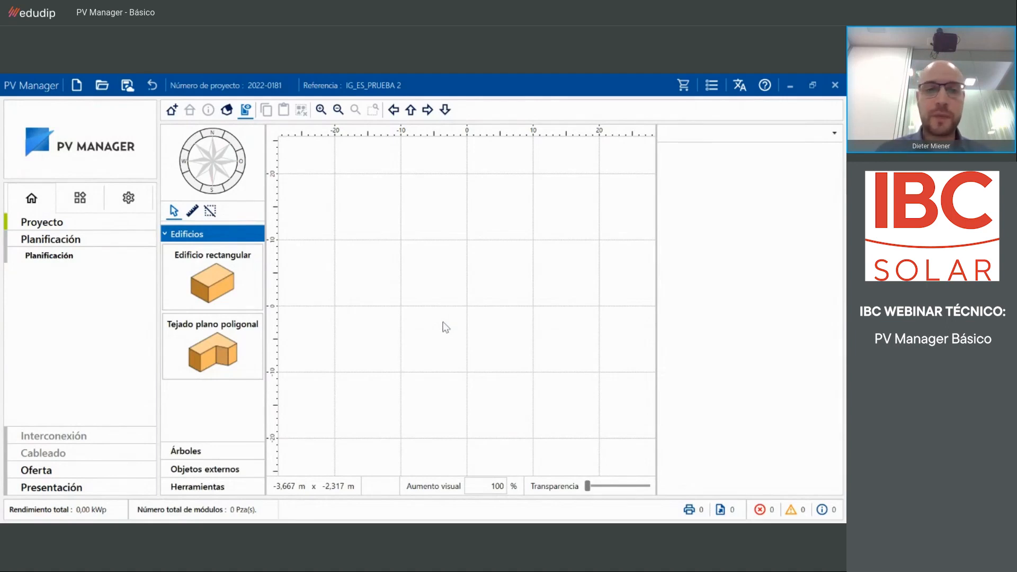
# - Draw two rectangular buildings on the planning grid, the upper about 31.5 by 14 m and the lower about 23.5 by 12 m
pyautogui.click(209, 272)
pyautogui.moveTo(325, 170)
pyautogui.mouseDown()
pyautogui.moveTo(506, 263)
pyautogui.moveTo(531, 263)
pyautogui.mouseUp()
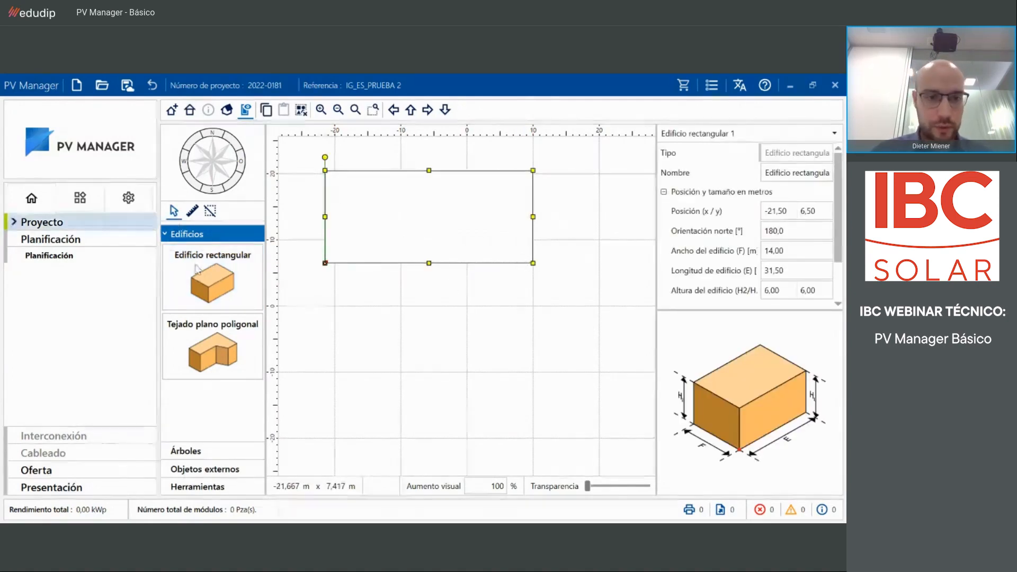
pyautogui.click(227, 288)
pyautogui.moveTo(371, 350); pyautogui.dragTo(525, 438)
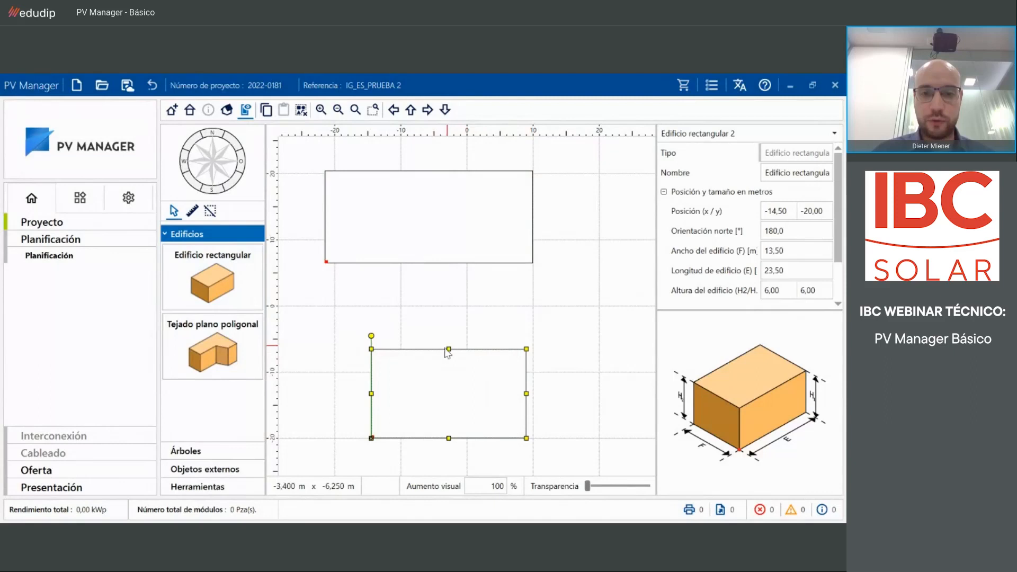
pyautogui.moveTo(449, 349); pyautogui.dragTo(450, 358)
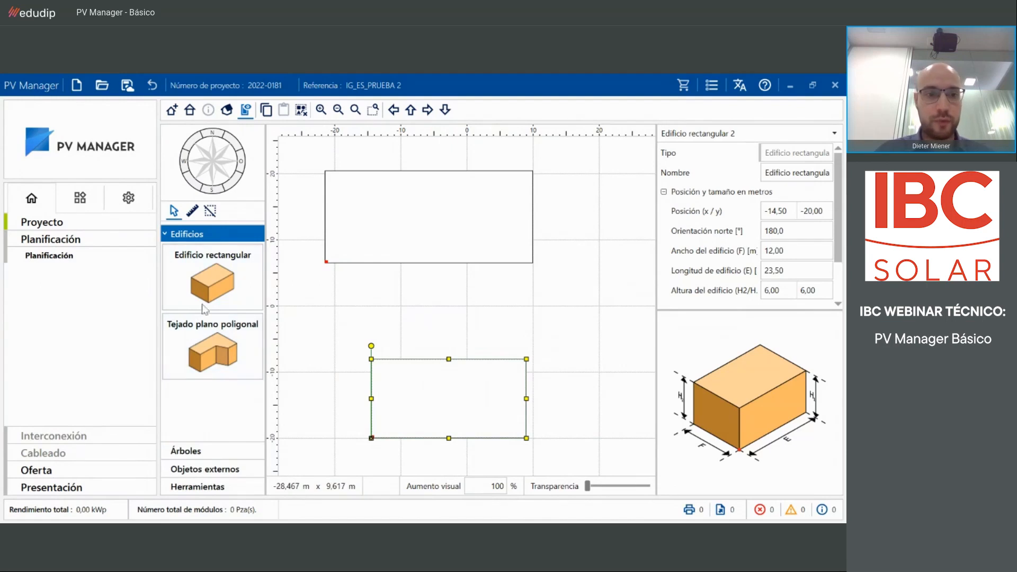
# - Place a deciduous tree (Árbol frondoso) between the two buildings, at about x 7, y 1.5 m
pyautogui.click(440, 236)
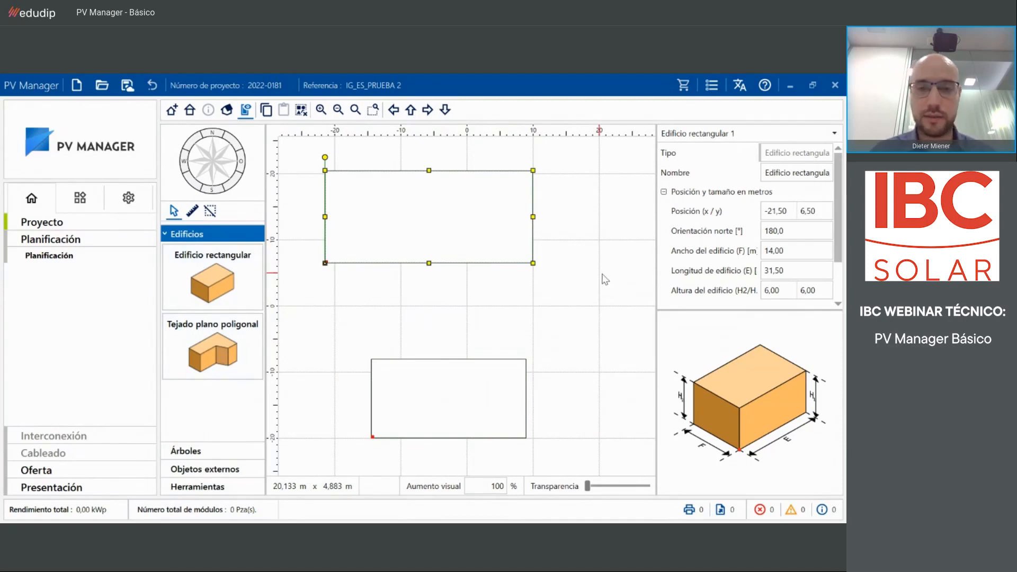
pyautogui.click(192, 455)
pyautogui.click(214, 317)
pyautogui.click(539, 320)
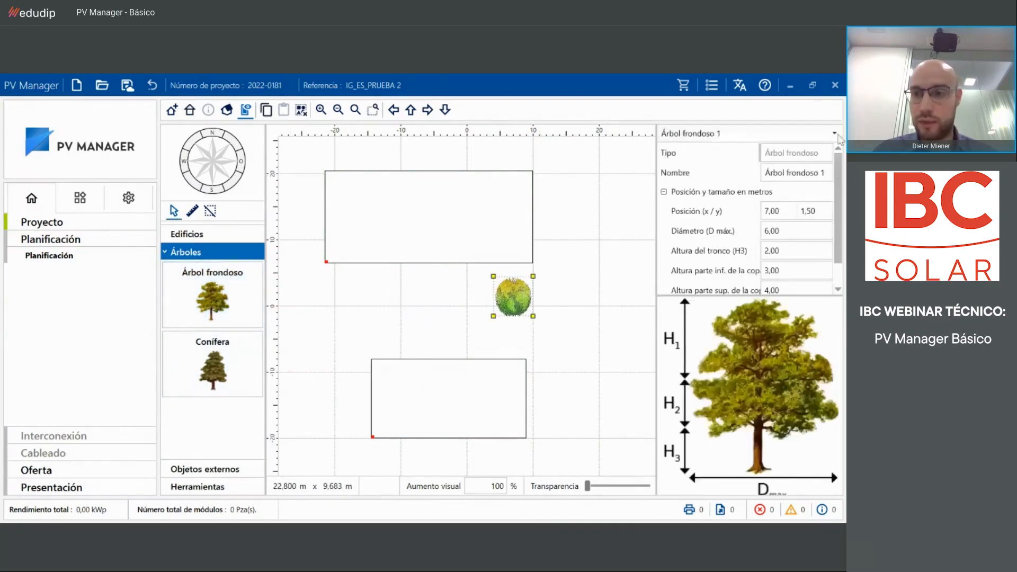
# - Review the tree's dimensions and browse the available external objects, tools, trees and building types
pyautogui.scroll(-1, 815, 258)
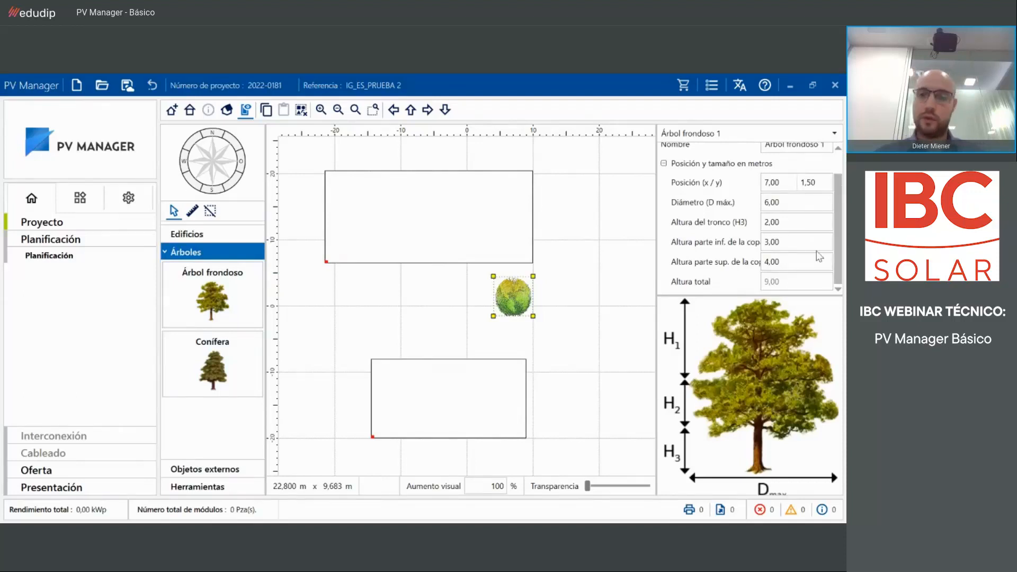
pyautogui.click(253, 475)
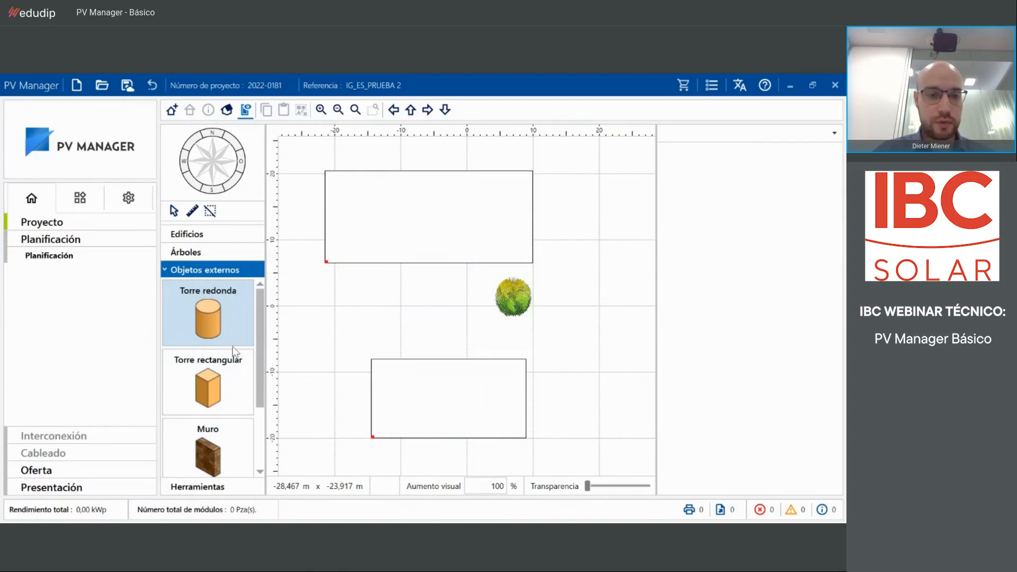
pyautogui.scroll(-1, 221, 318)
pyautogui.scroll(1, 228, 339)
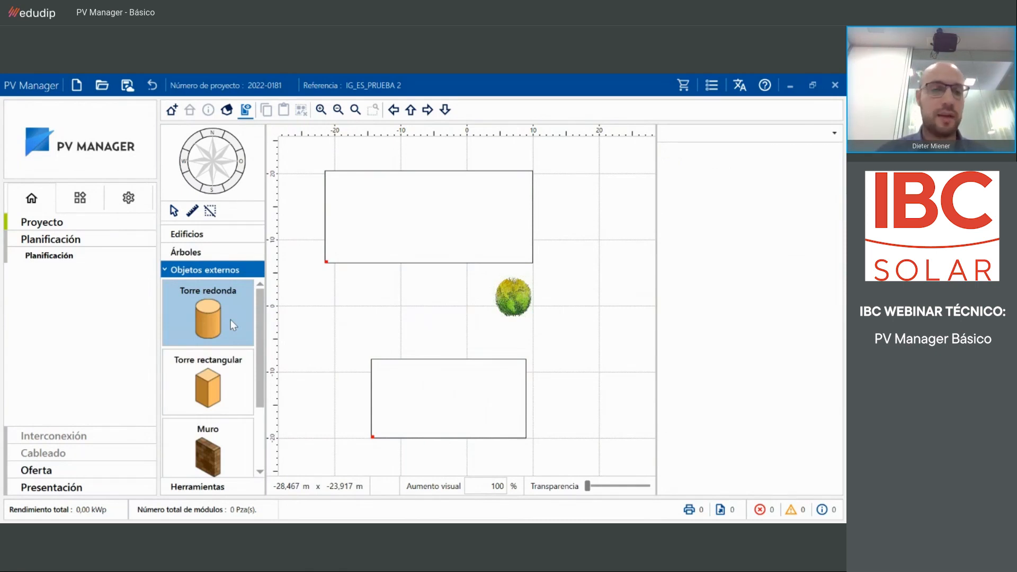
pyautogui.scroll(-1, 228, 328)
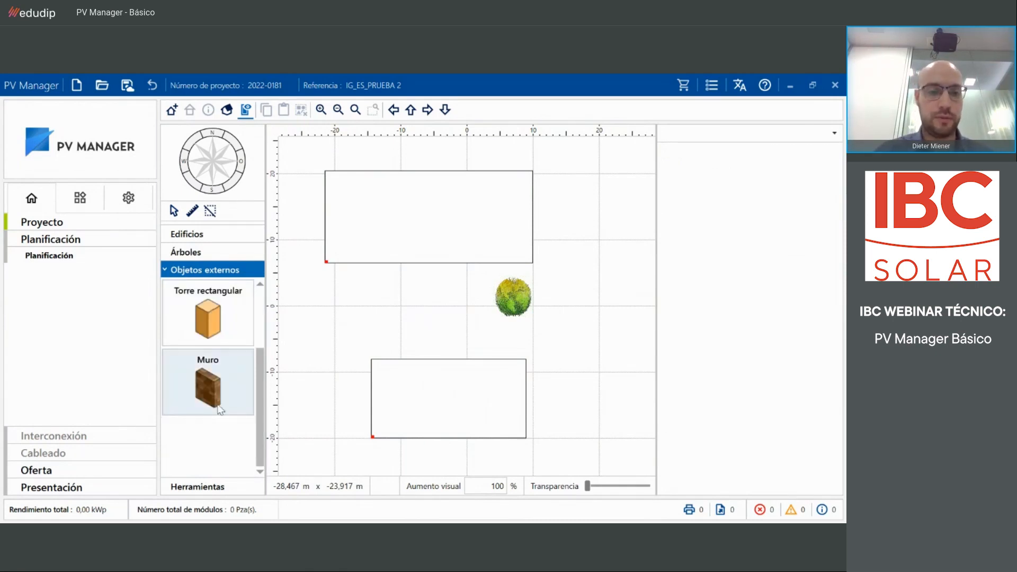
pyautogui.click(222, 487)
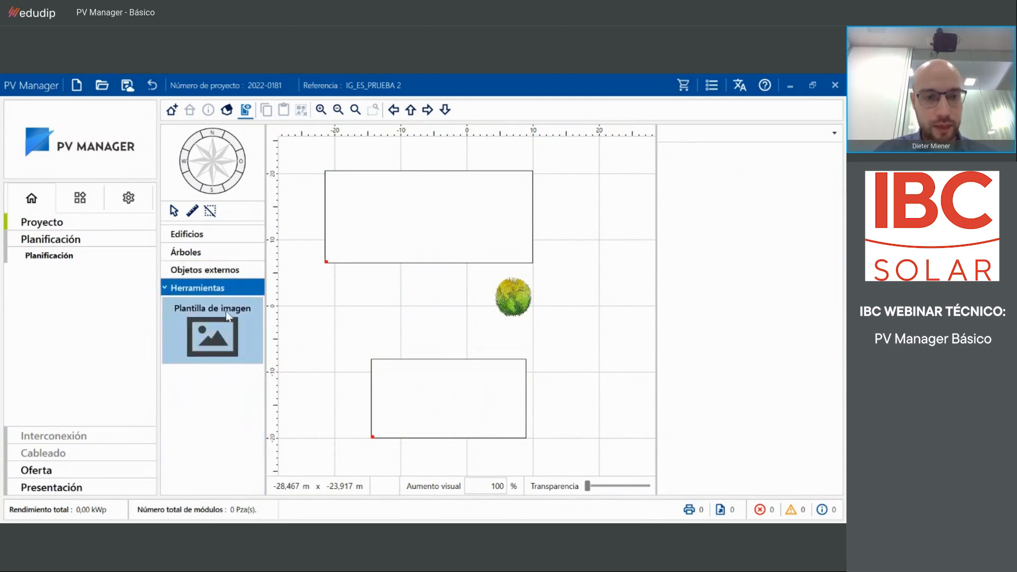
pyautogui.click(207, 253)
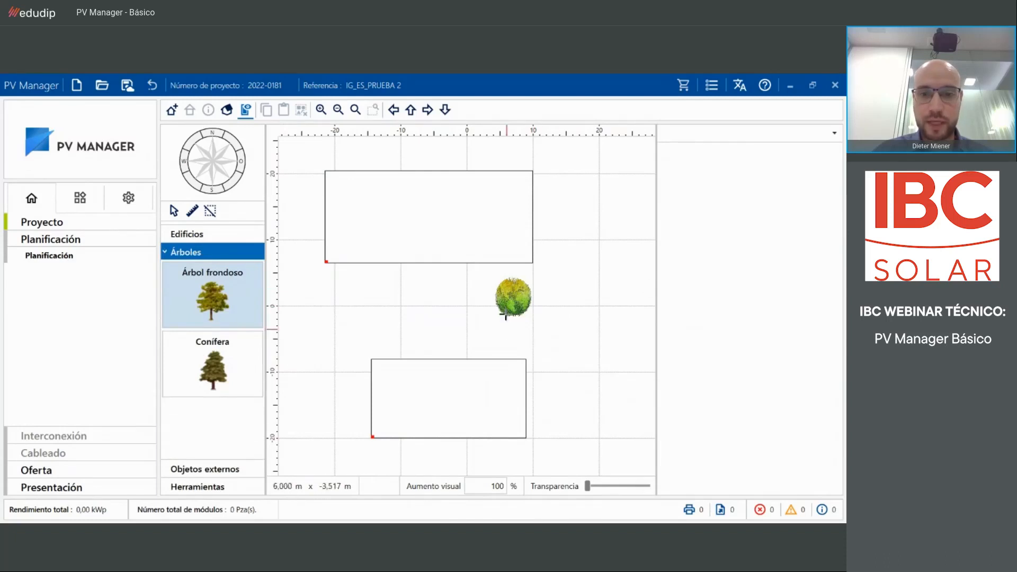
pyautogui.click(213, 234)
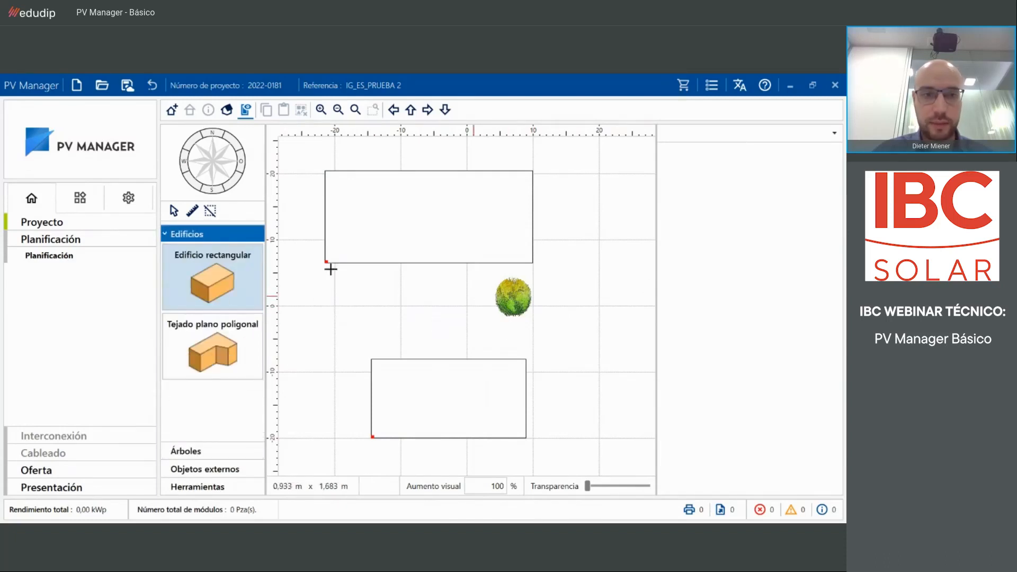
# - Move the deciduous tree between the two buildings to about x 5.5, y -1 m
pyautogui.click(172, 211)
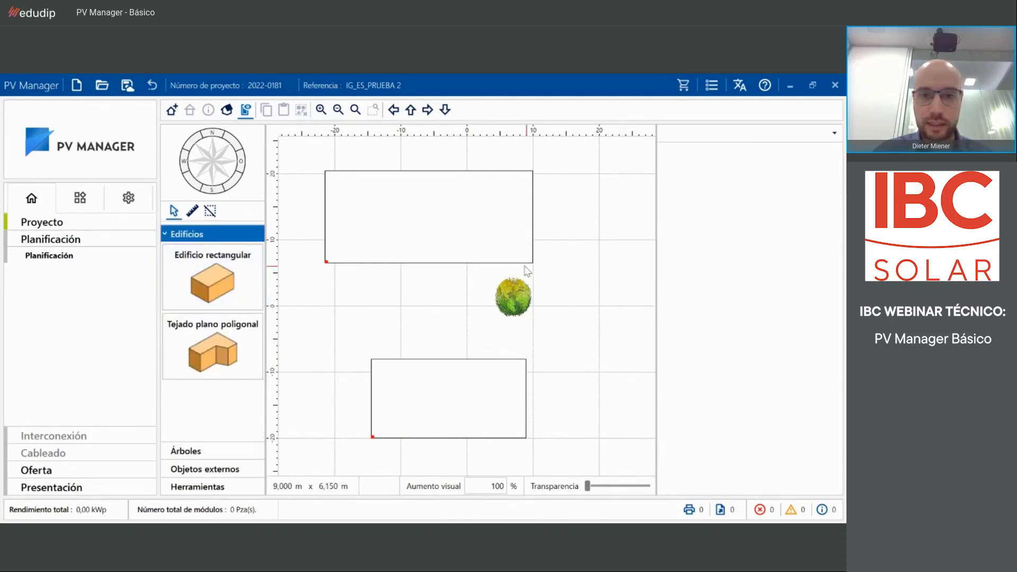
pyautogui.click(512, 295)
pyautogui.moveTo(545, 287); pyautogui.dragTo(503, 313)
# - Place a round tower (Torre redonda) about 5.5 m in diameter and move it between the tree and the upper building's lower right corner
pyautogui.click(217, 451)
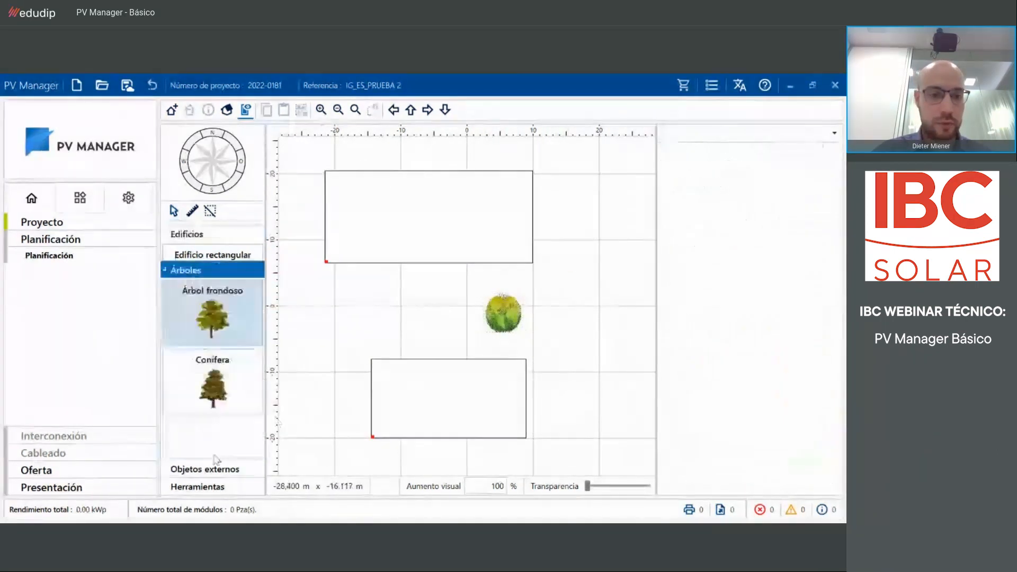
pyautogui.click(220, 471)
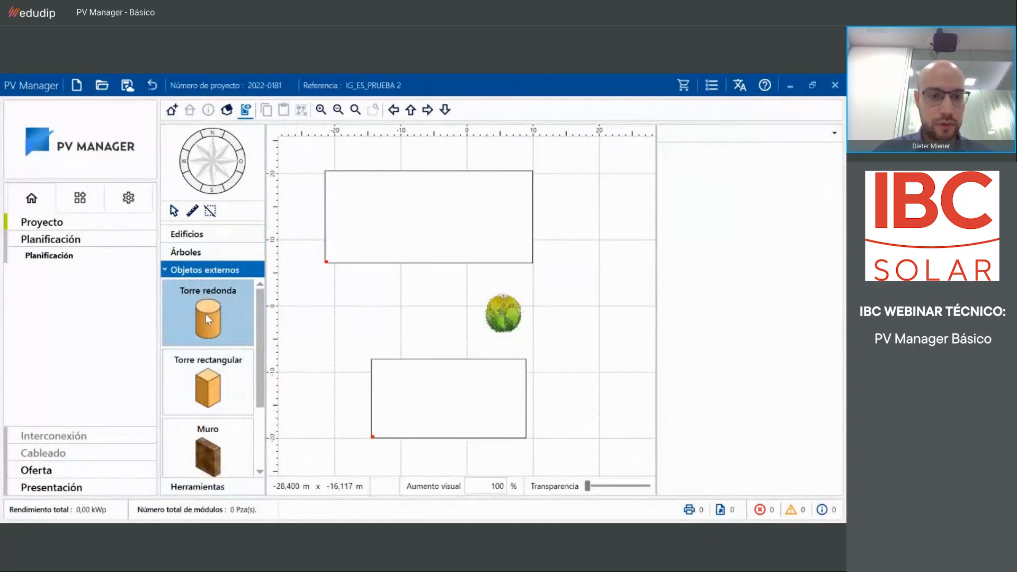
pyautogui.moveTo(364, 294)
pyautogui.mouseDown()
pyautogui.moveTo(412, 330)
pyautogui.moveTo(422, 309)
pyautogui.moveTo(576, 297)
pyautogui.mouseUp()
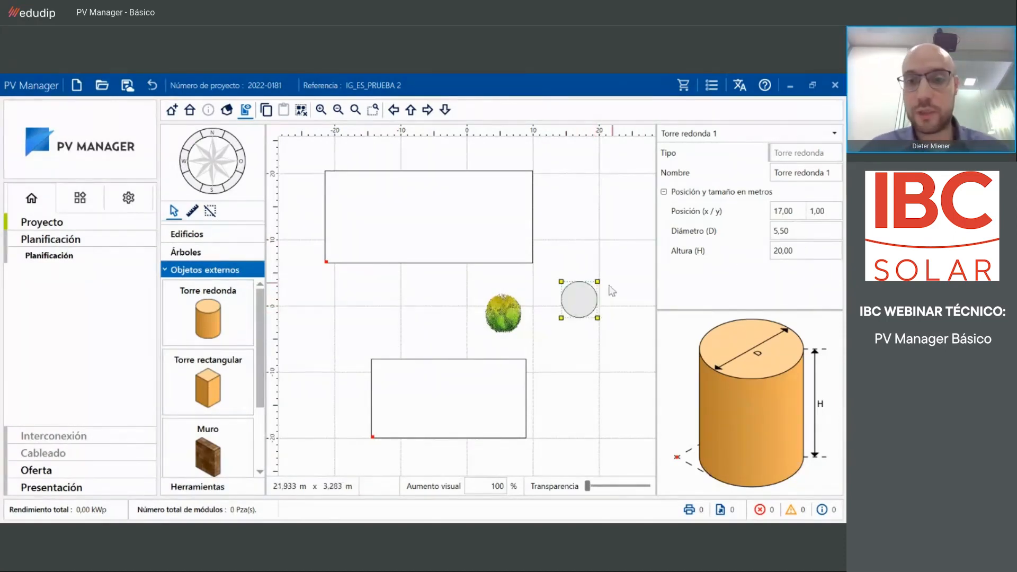
pyautogui.moveTo(586, 304); pyautogui.dragTo(525, 288)
# - Move the deciduous tree away from the round tower to about x -5.5, y 1.5 m
pyautogui.click(498, 324)
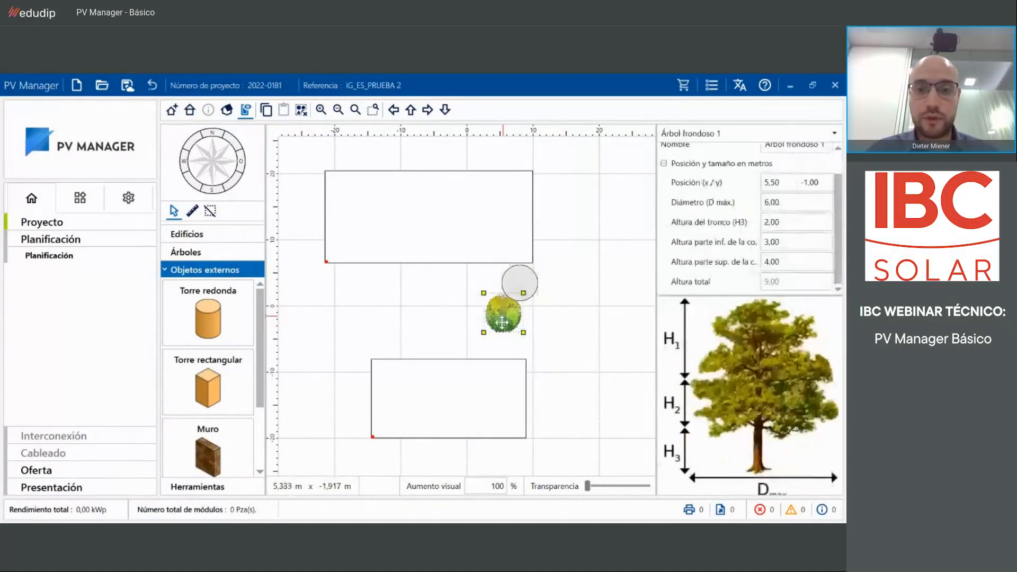
pyautogui.moveTo(495, 333); pyautogui.dragTo(439, 302)
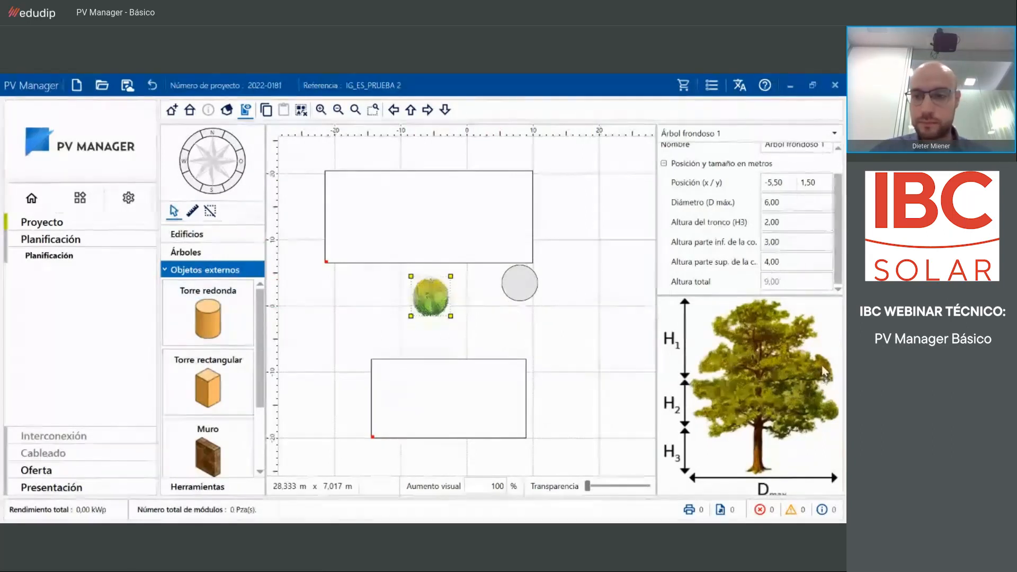
# - Move the upper rectangular building to about x -18.5, y 8.5 m, clear of the tower
pyautogui.click(238, 234)
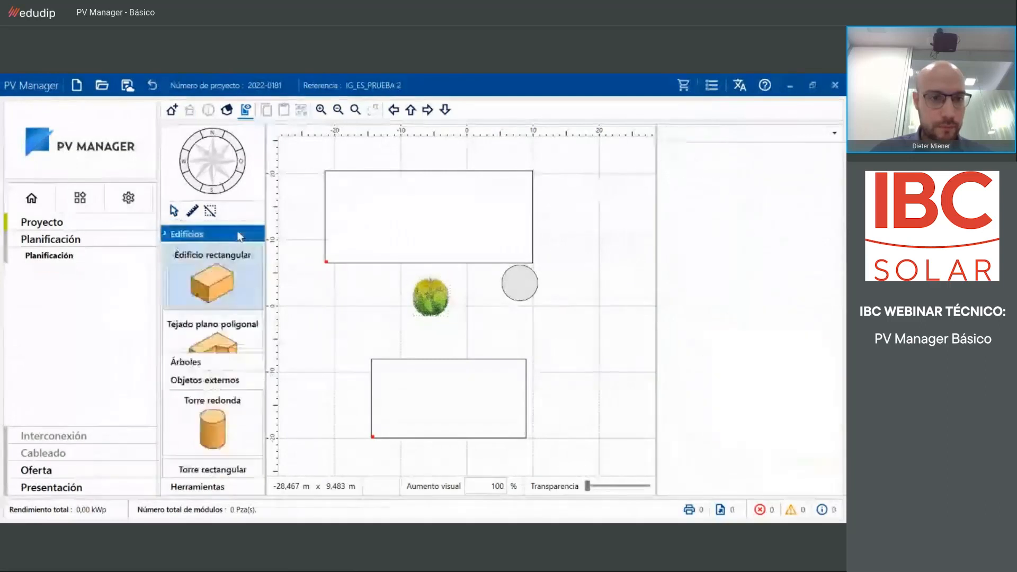
pyautogui.click(174, 212)
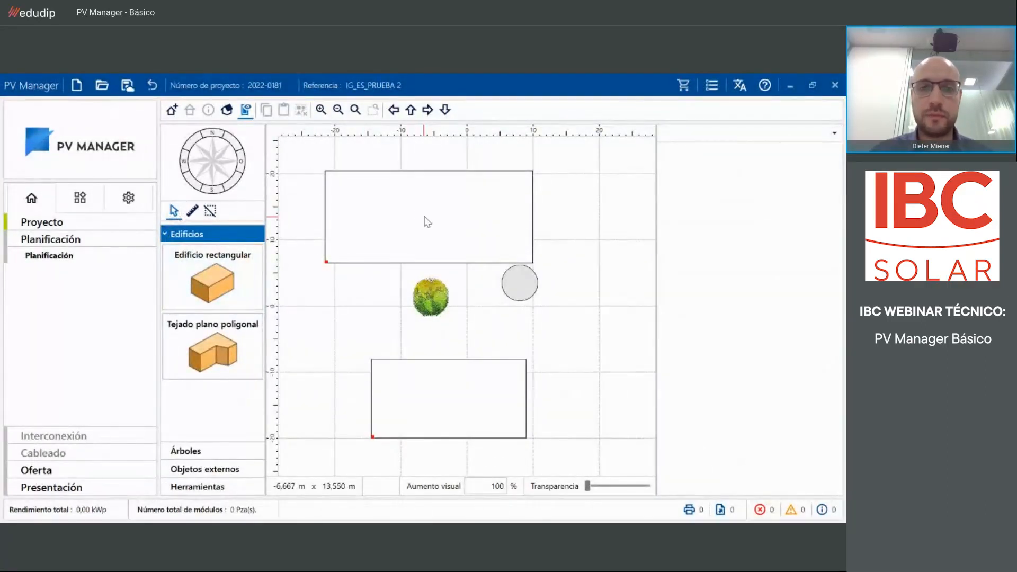
pyautogui.click(424, 215)
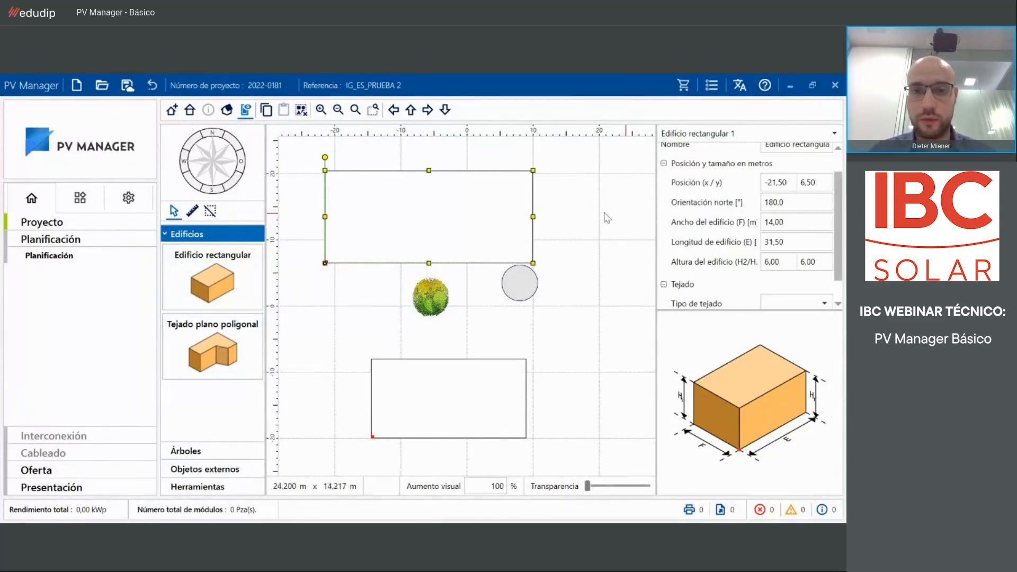
pyautogui.click(513, 218)
pyautogui.click(527, 217)
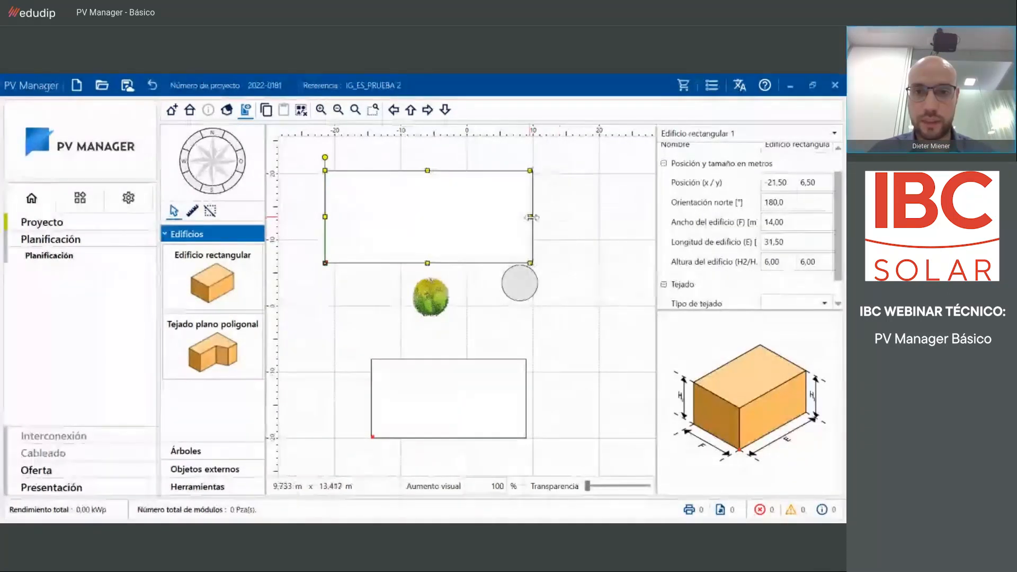
pyautogui.moveTo(435, 226); pyautogui.dragTo(456, 213)
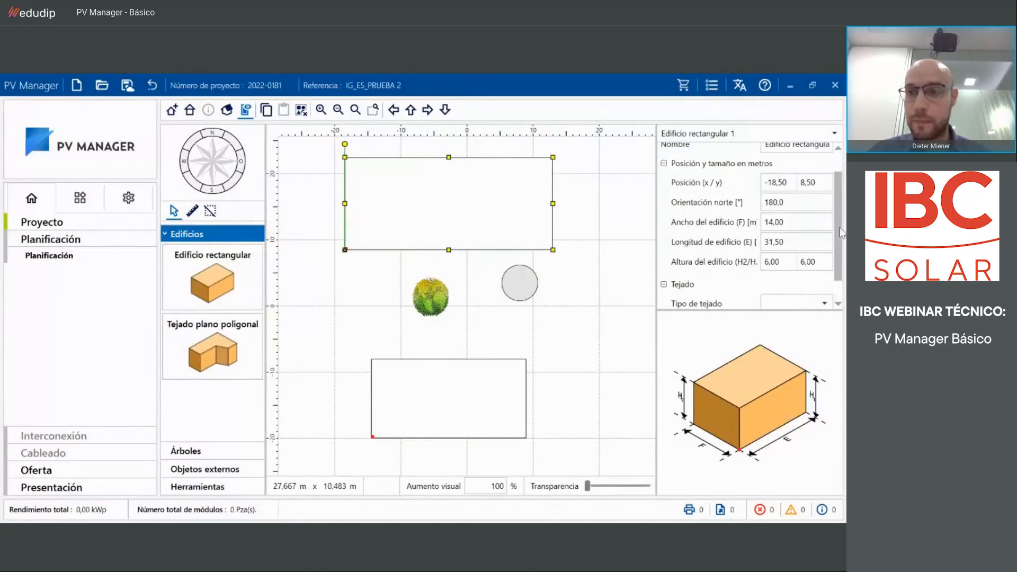
# - Give the upper building a single-slope roof and review its building heights and roof properties
pyautogui.moveTo(840, 233); pyautogui.dragTo(841, 256)
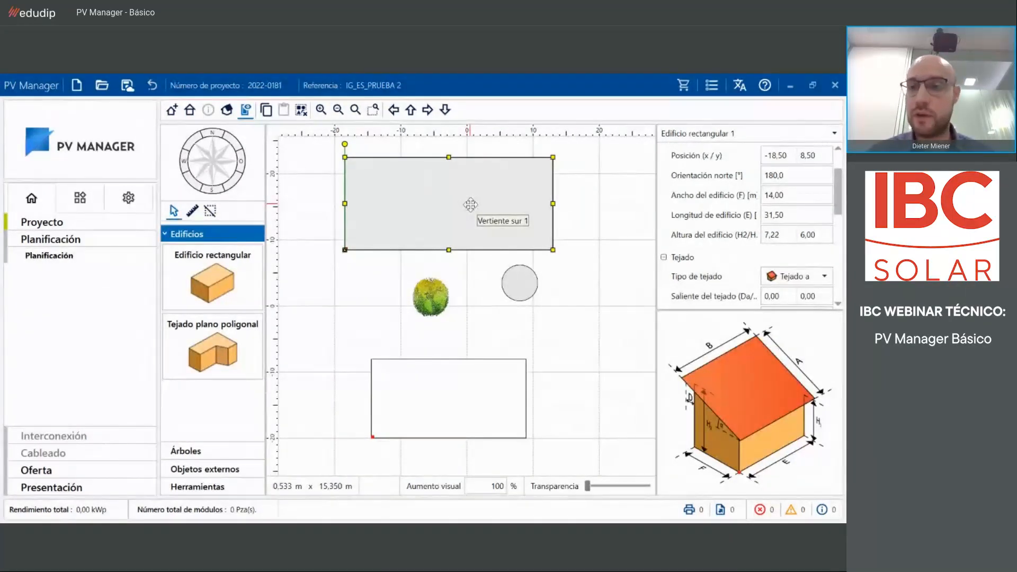
pyautogui.moveTo(838, 204); pyautogui.dragTo(838, 205)
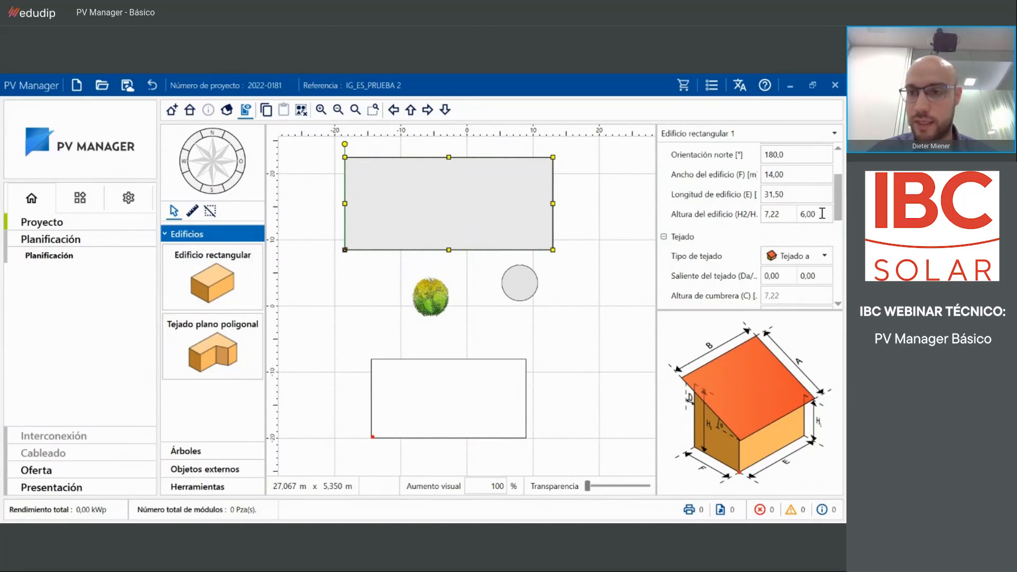
pyautogui.doubleClick(811, 214)
pyautogui.moveTo(839, 201); pyautogui.dragTo(830, 225)
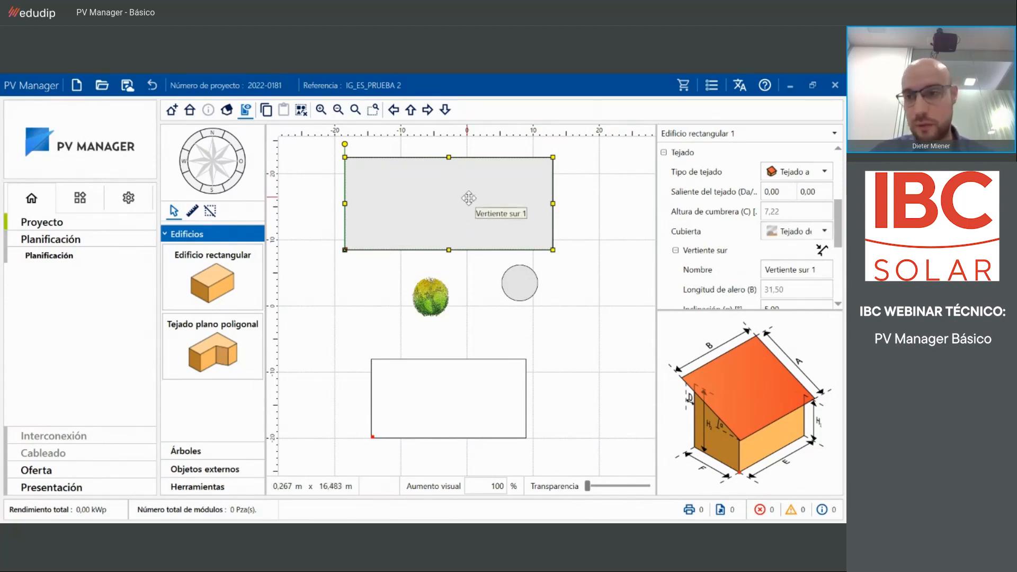
# - Set the south slope's inclination to 10° and check the building's height
pyautogui.moveTo(840, 228); pyautogui.dragTo(841, 255)
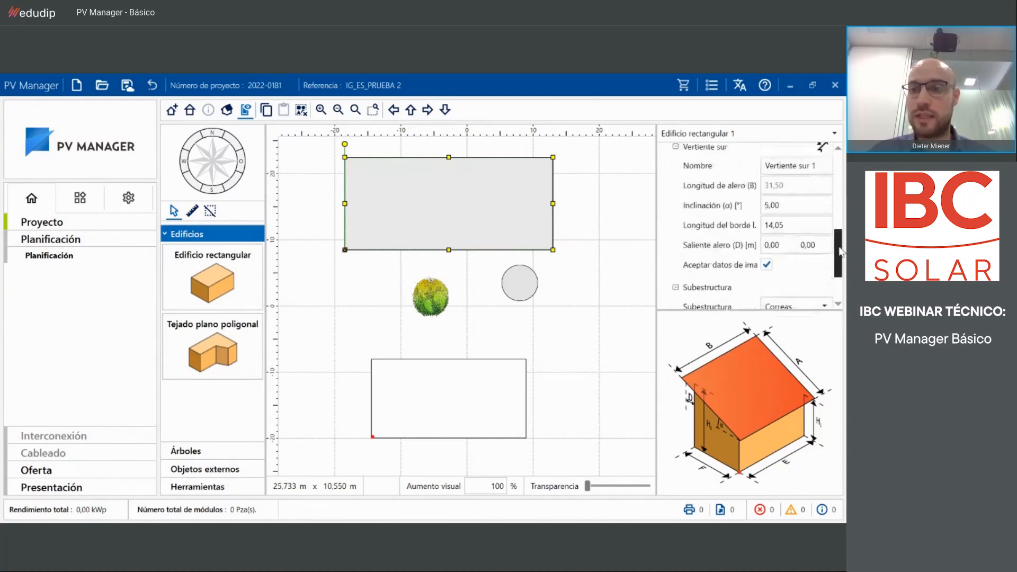
pyautogui.doubleClick(795, 214)
pyautogui.write('10')
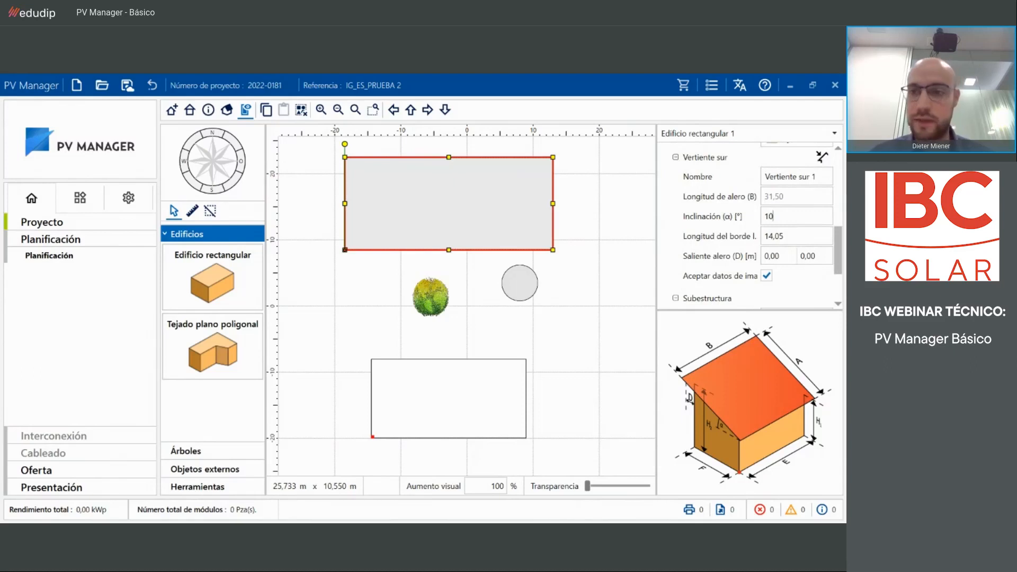
pyautogui.moveTo(837, 257); pyautogui.dragTo(834, 211)
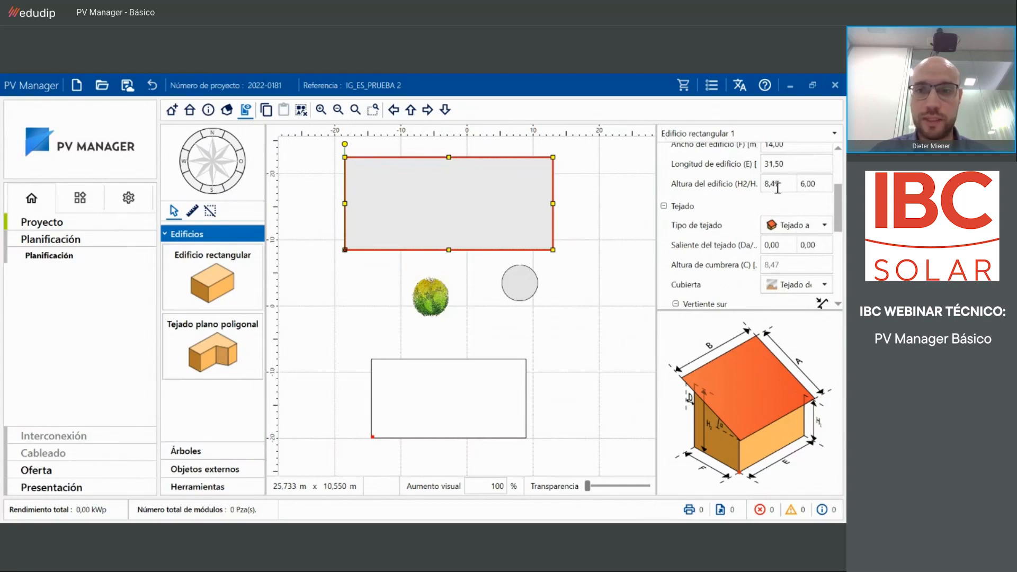
# - Set the purlin spacing (Distancia) in the roof's Correas substructure to 1 m and review the building's settings
pyautogui.moveTo(836, 213); pyautogui.dragTo(859, 291)
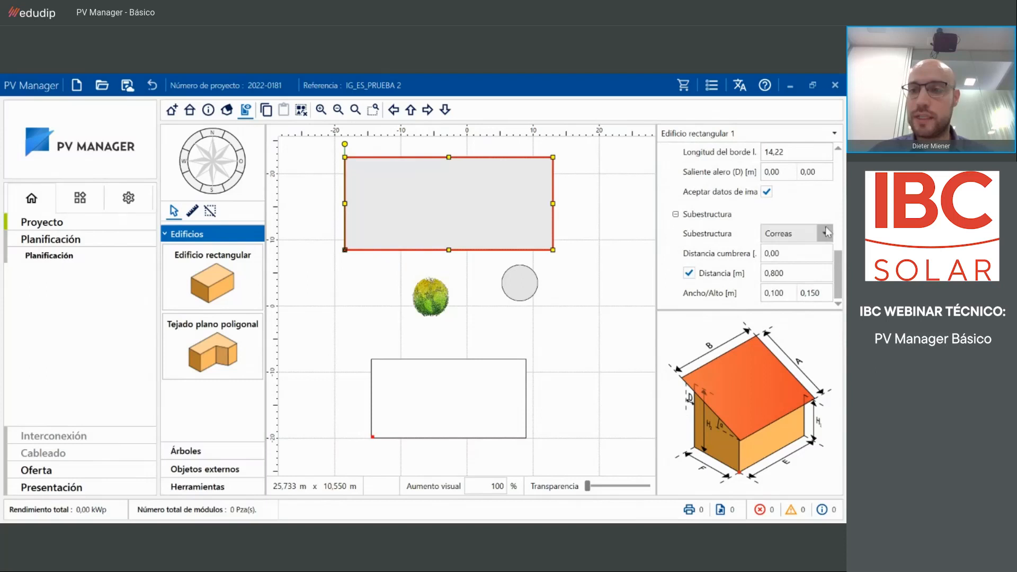
pyautogui.doubleClick(796, 275)
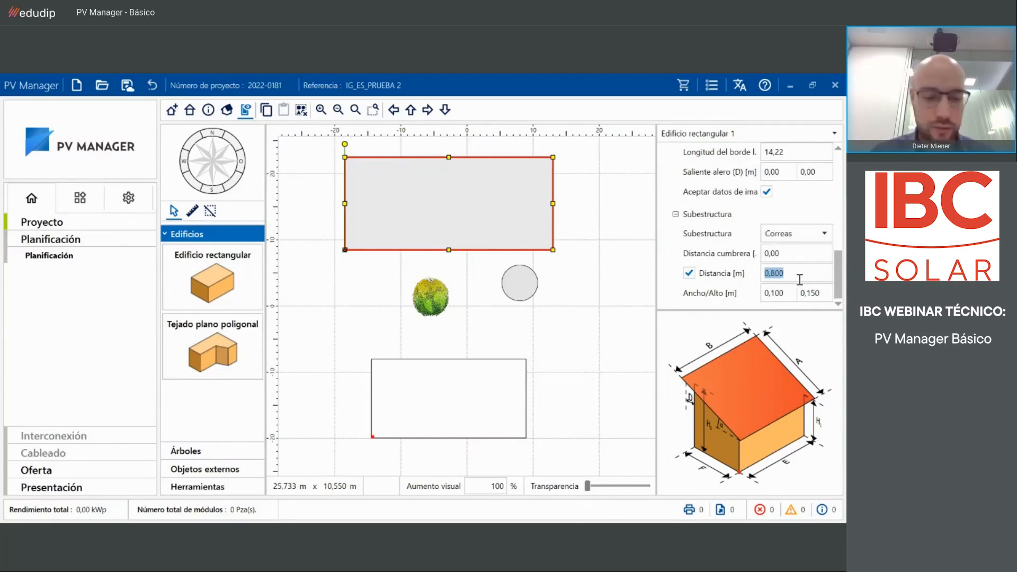
pyautogui.write('1')
pyautogui.scroll(3, 802, 192)
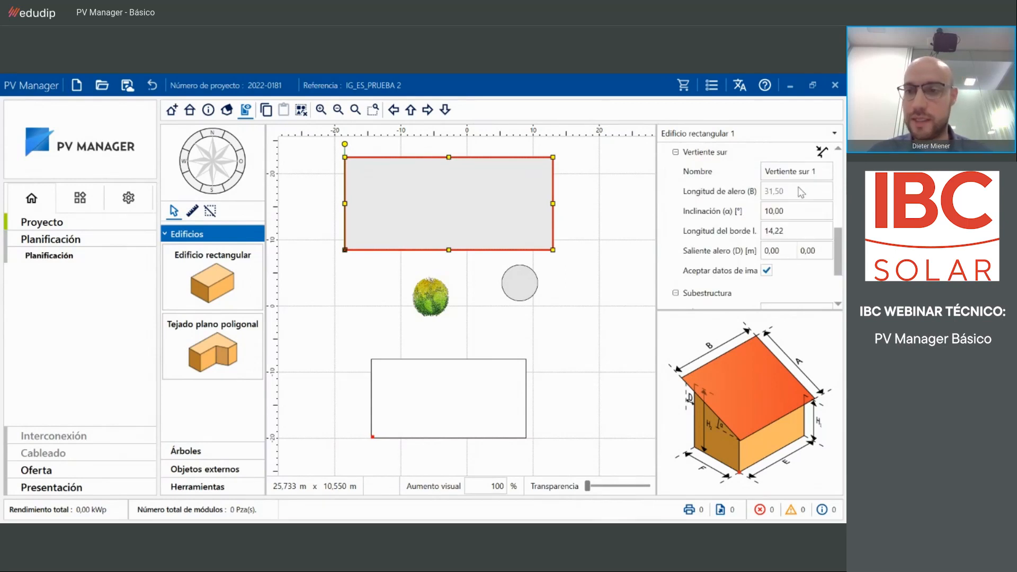
pyautogui.moveTo(839, 260); pyautogui.dragTo(839, 286)
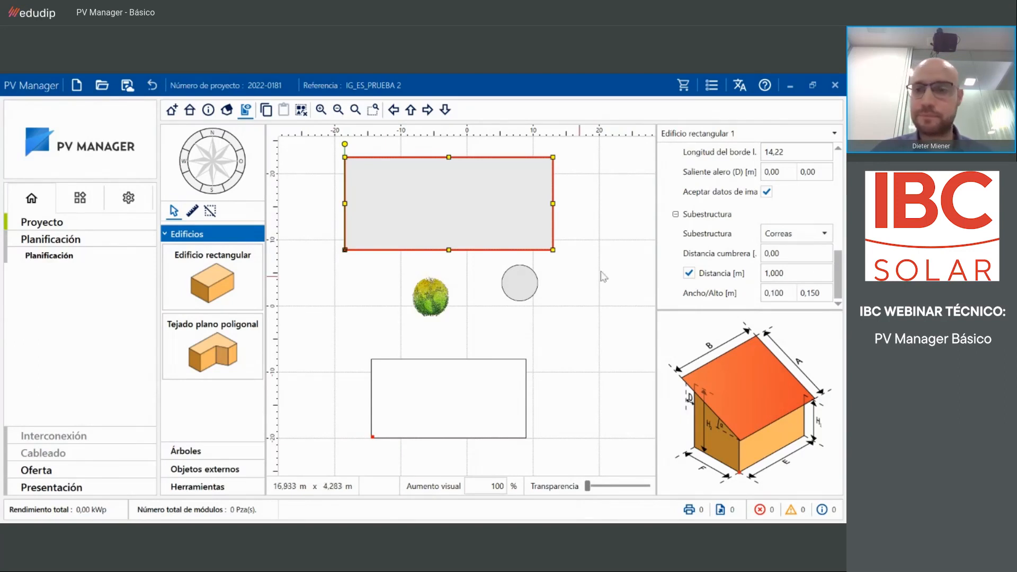
pyautogui.moveTo(838, 260); pyautogui.dragTo(837, 154)
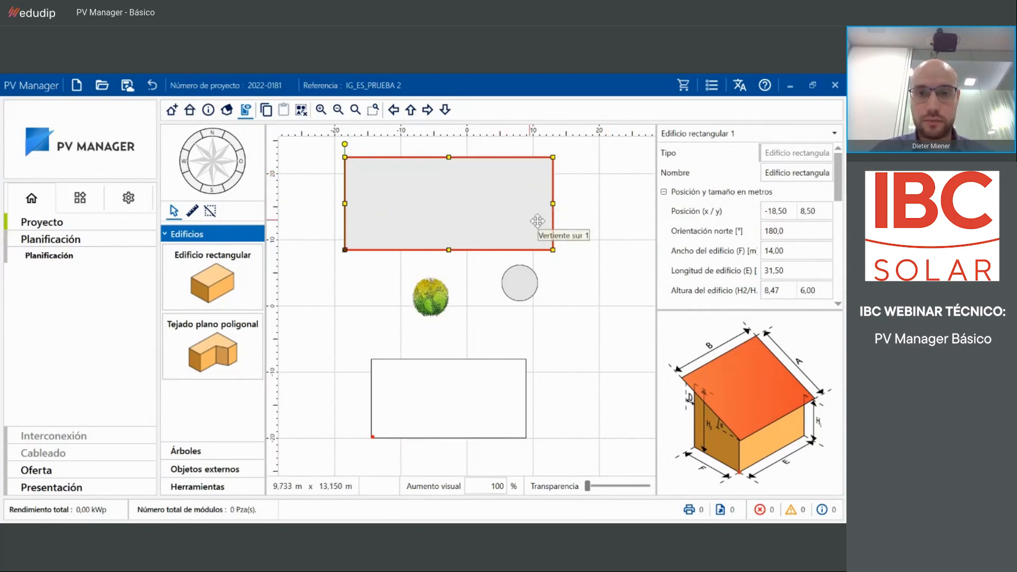
# - Open the roof area Vertiente sur 1 for module planning and choose an IBC MonoSol module as its module type
pyautogui.scroll(3, 594, 266)
pyautogui.doubleClick(508, 332)
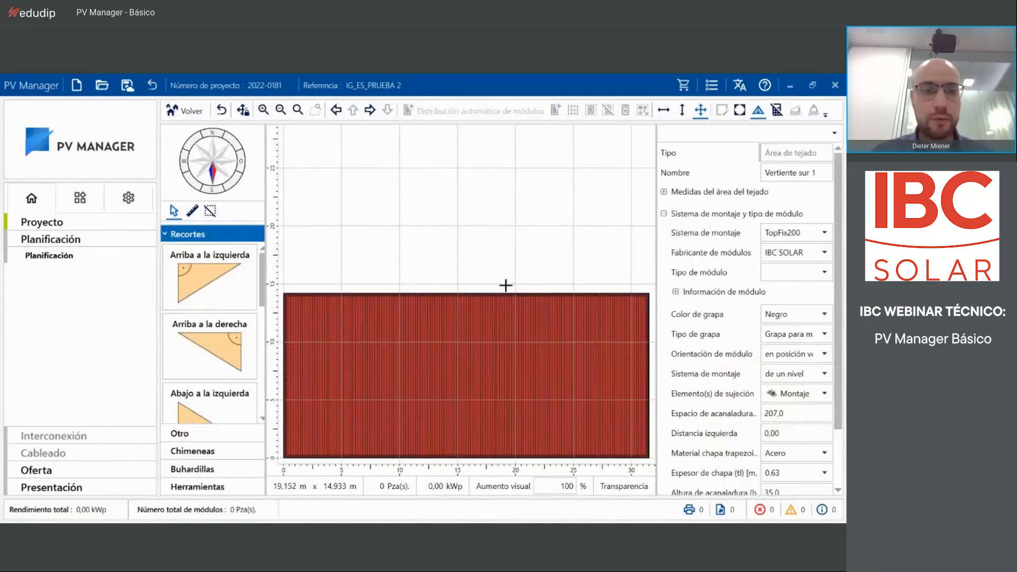
pyautogui.click(174, 211)
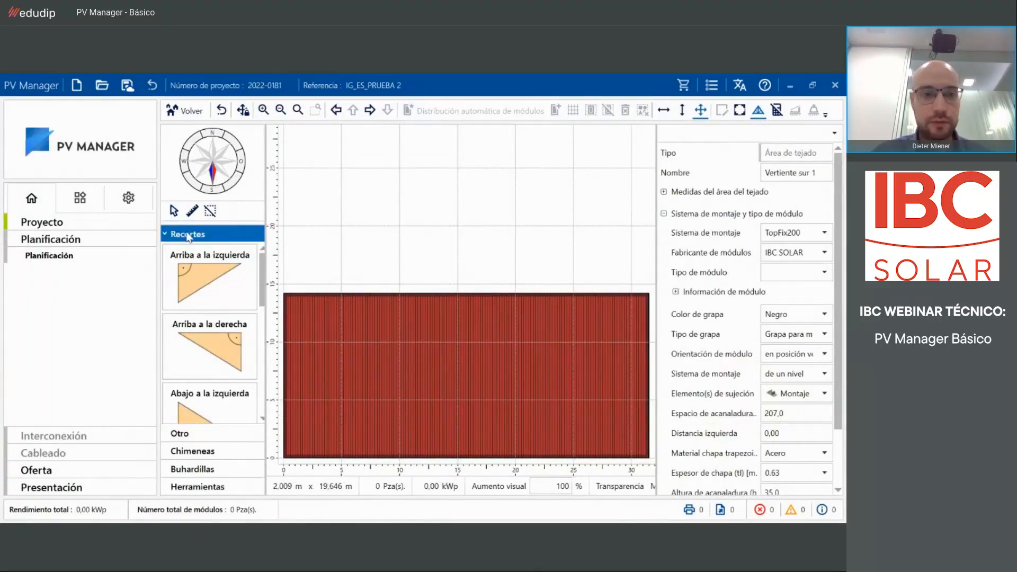
pyautogui.click(174, 211)
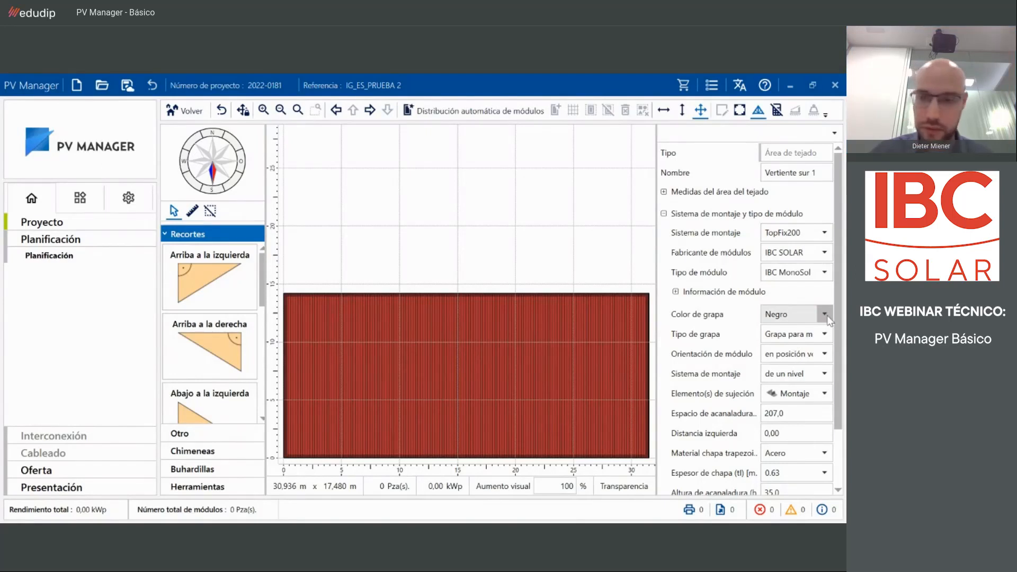
# - Set the clamp colour (Color de grapa) to Plata and review the remaining mounting system settings
pyautogui.scroll(-2, 835, 305)
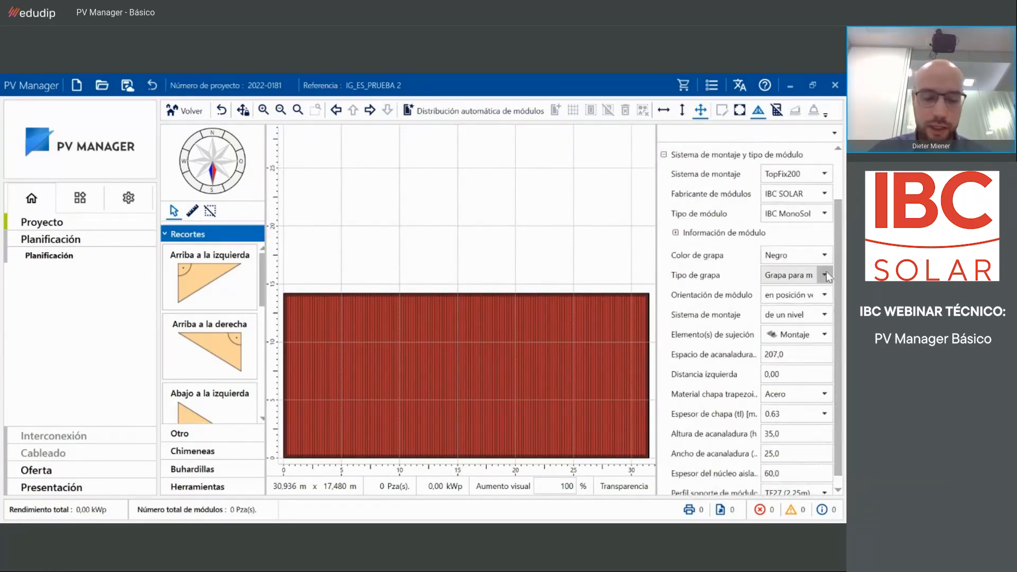
pyautogui.click(810, 283)
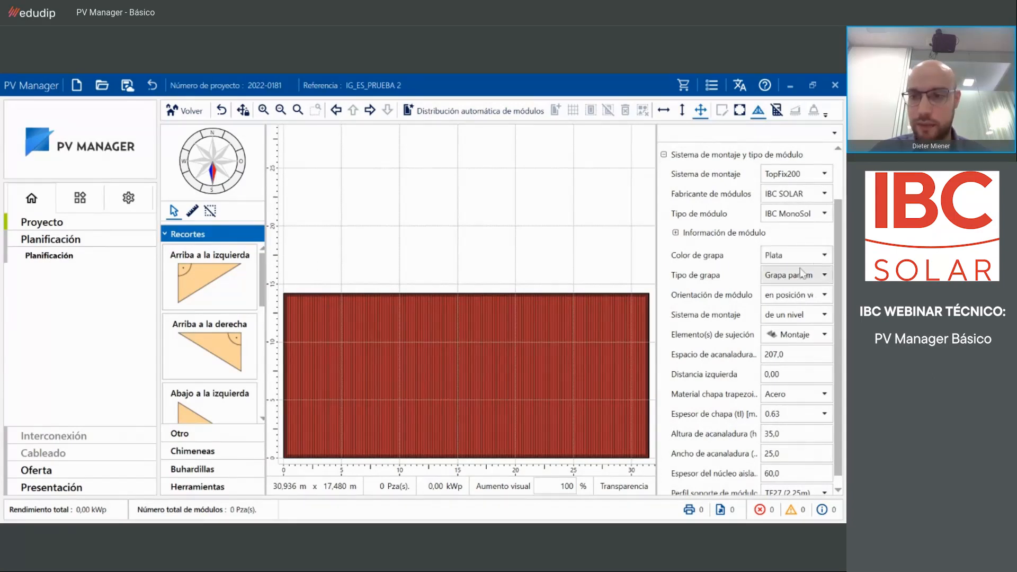
pyautogui.scroll(-1, 836, 262)
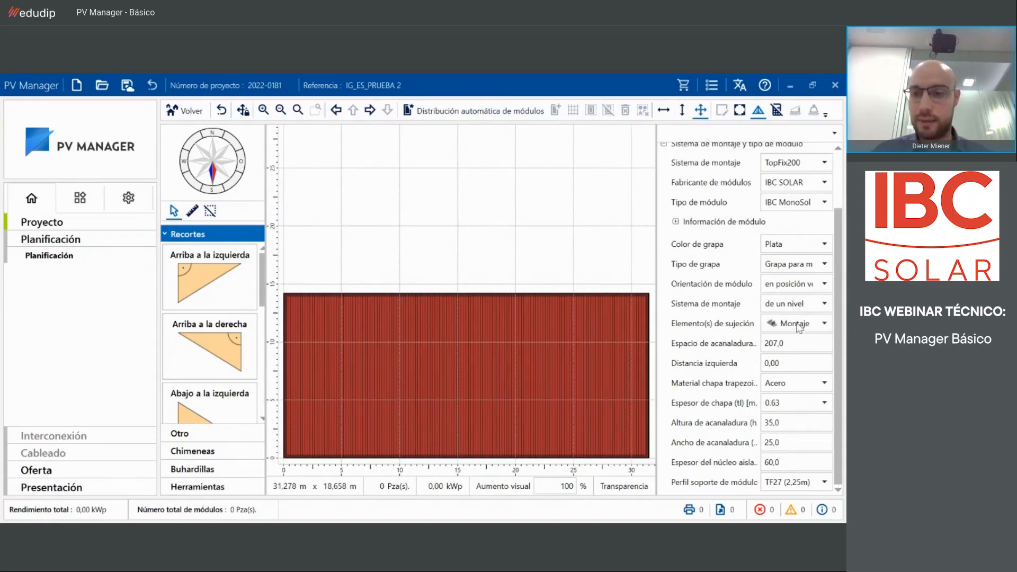
# - Set the trapezoidal sheet's rib spacing (Espacio de acanaladura) to 300
pyautogui.click(796, 347)
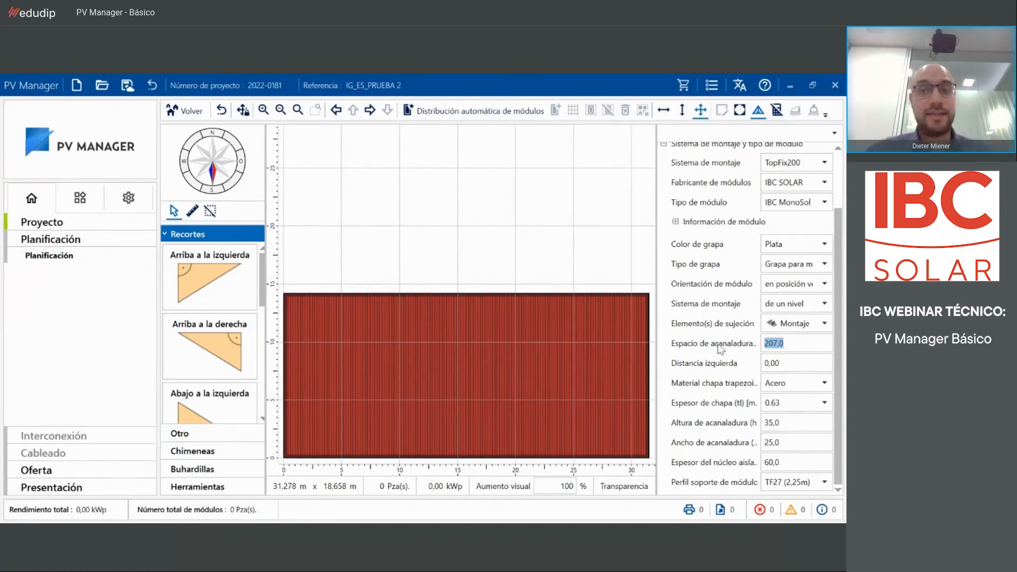
pyautogui.click(804, 346)
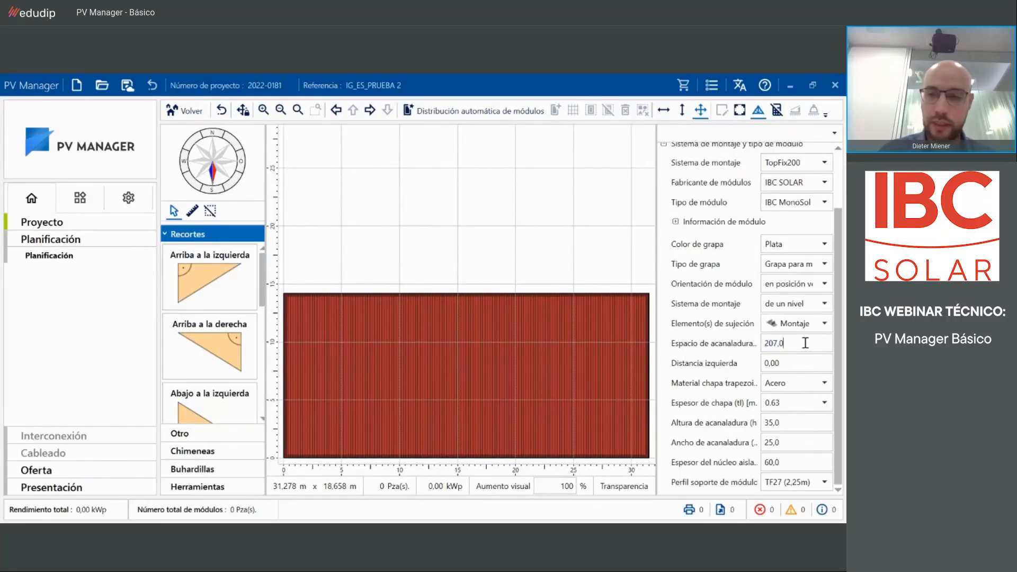
pyautogui.write('300')
pyautogui.press('Return')
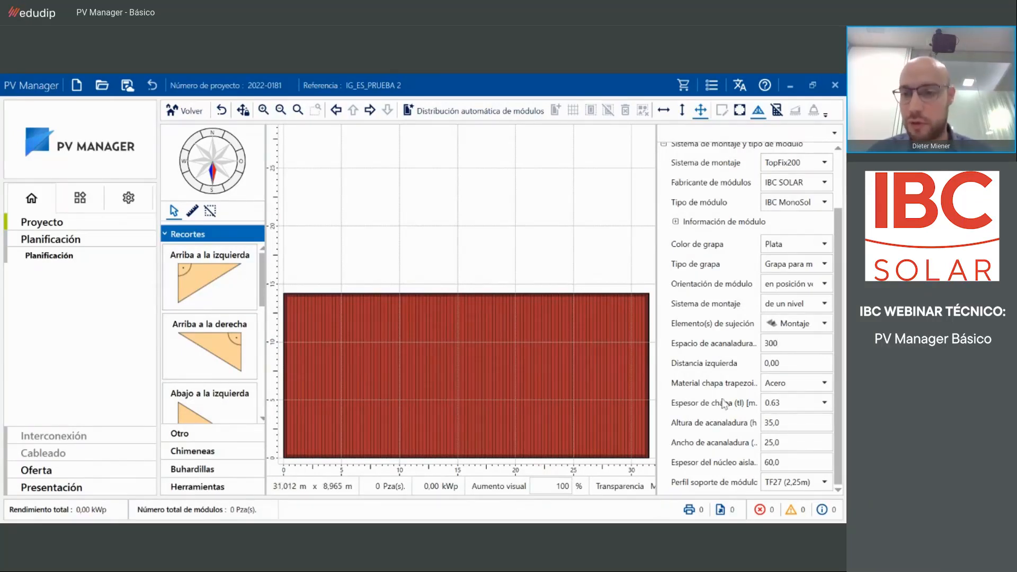
# - Try a rib spacing of 1000 on the trapezoidal roof sheet and restore it to 300
pyautogui.moveTo(797, 345); pyautogui.dragTo(754, 354)
pyautogui.write('1')
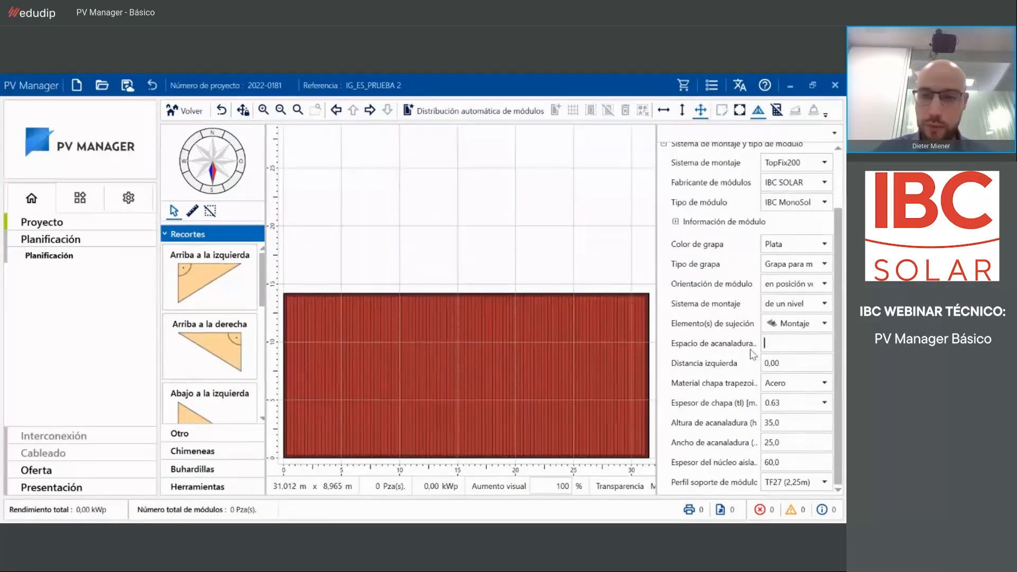
pyautogui.write('000')
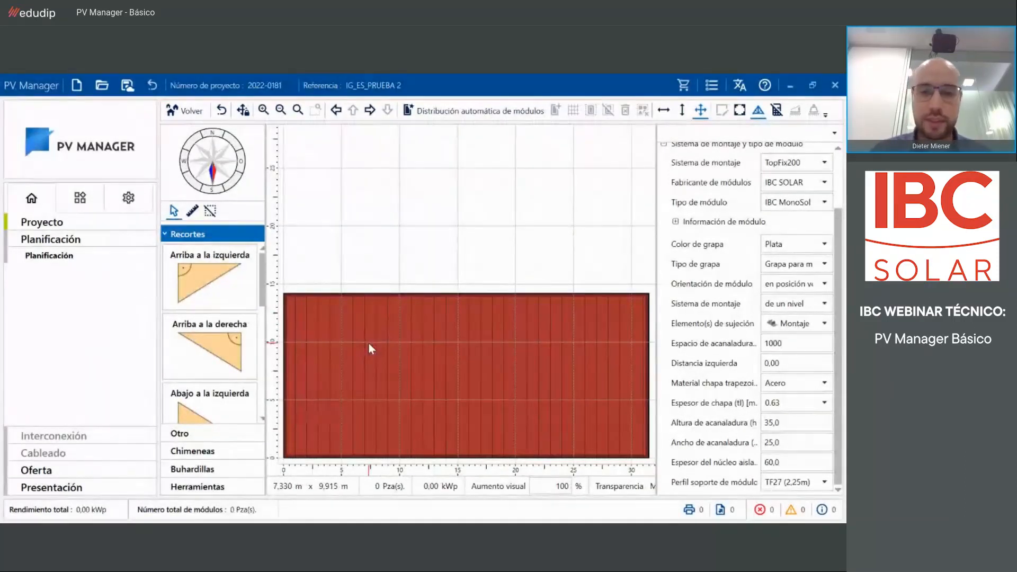
pyautogui.write('300')
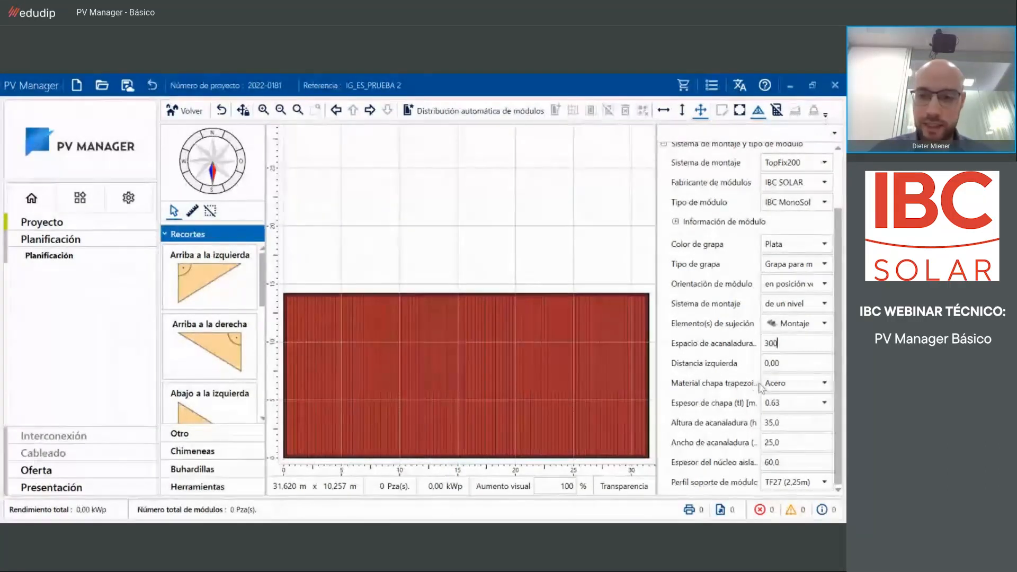
pyautogui.click(793, 386)
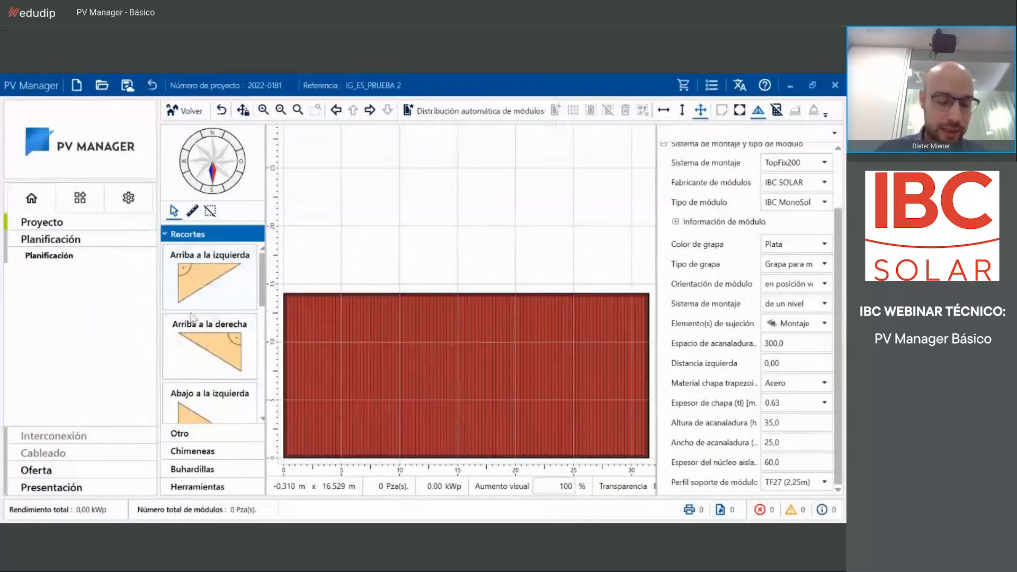
# - Draw an Arriba a la izquierda triangular cutout about 4.94 m by 4.79 m in the roof's upper-left corner
pyautogui.click(220, 281)
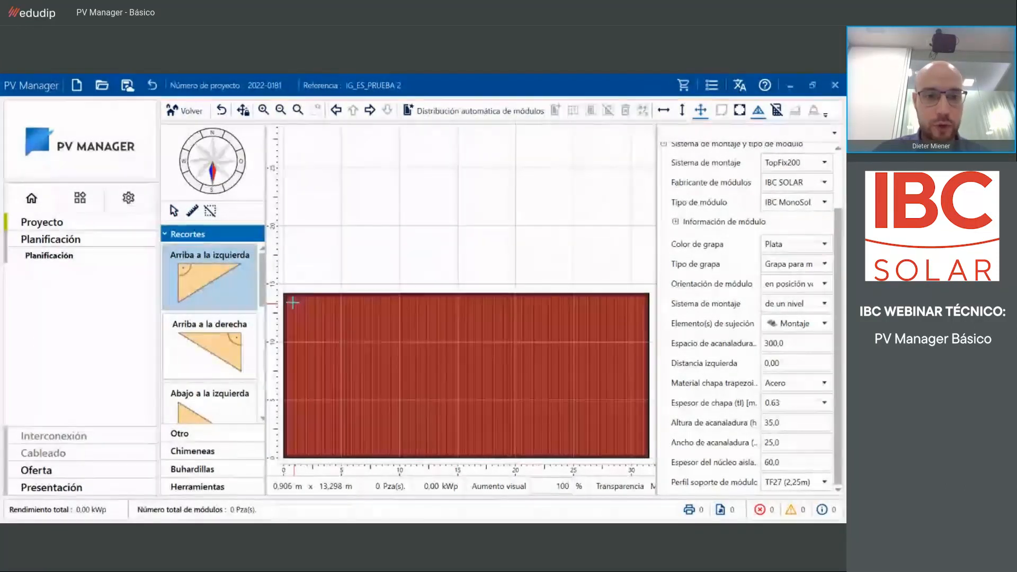
pyautogui.moveTo(284, 294); pyautogui.dragTo(351, 346)
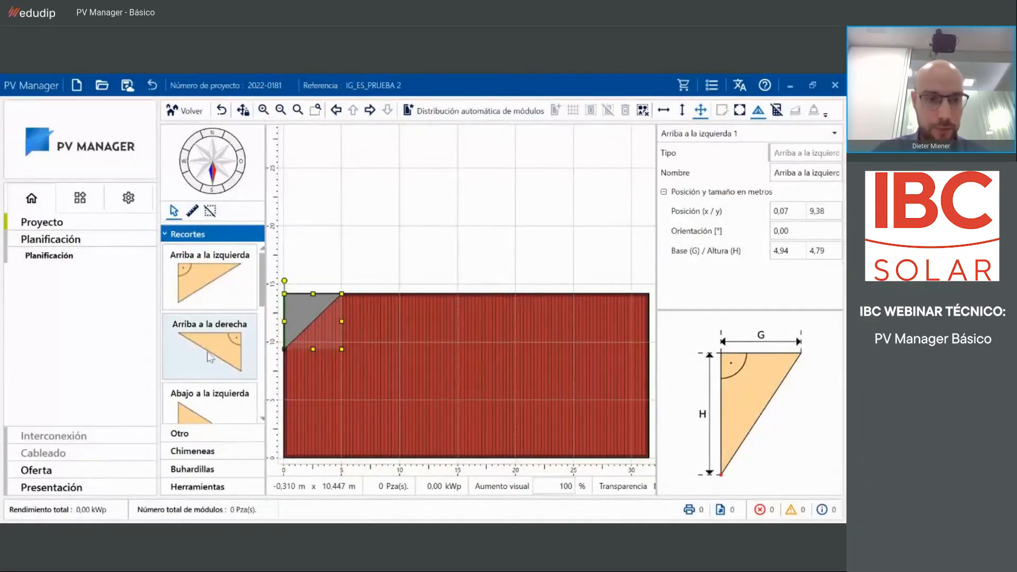
# - Place an Antena parabólica near the roof's upper-right corner at about x 30.77, y 13.81, and review its dimensions
pyautogui.click(214, 438)
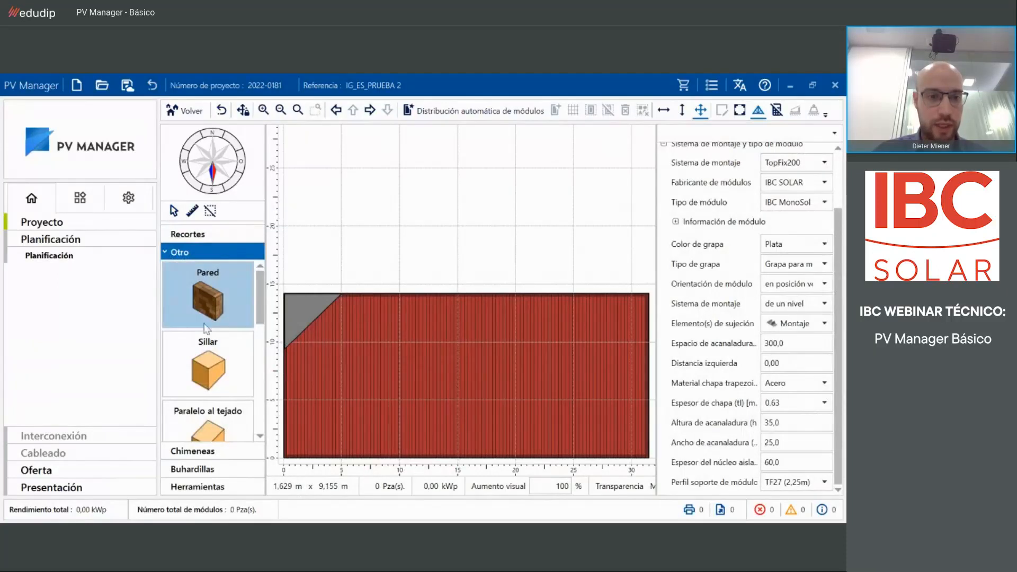
pyautogui.scroll(-4, 216, 375)
pyautogui.scroll(4, 215, 360)
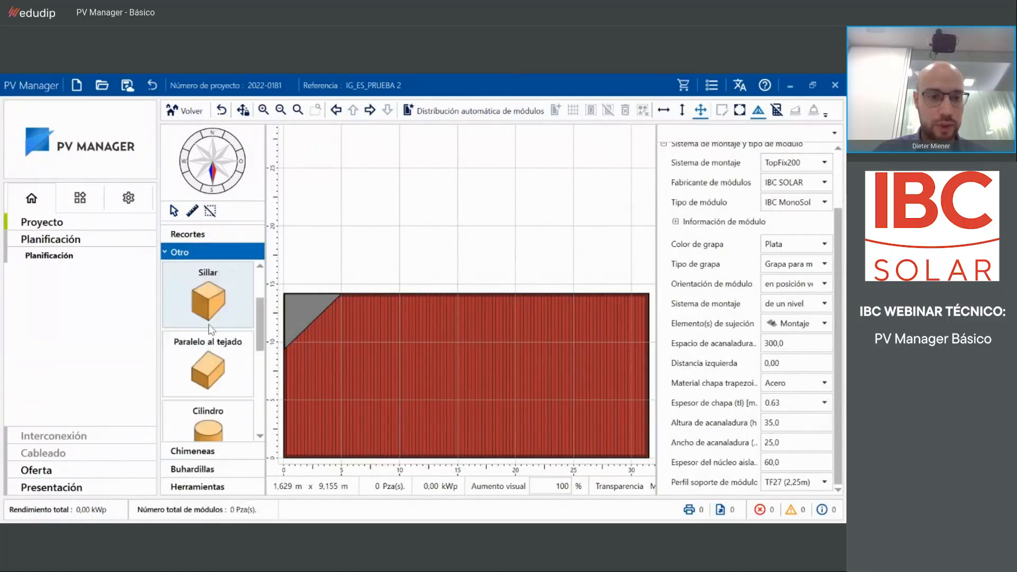
pyautogui.scroll(-3, 214, 344)
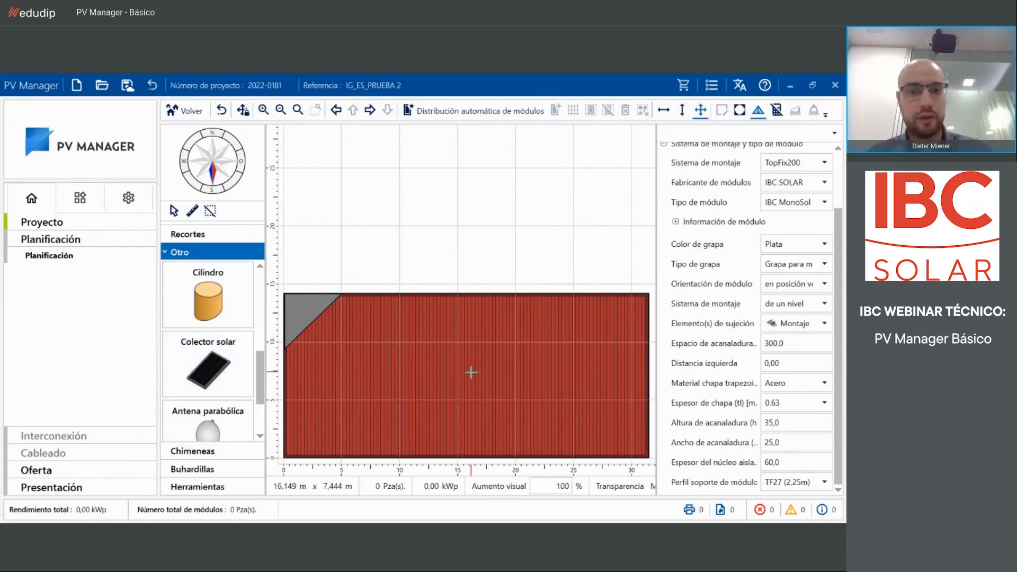
pyautogui.scroll(-1, 214, 339)
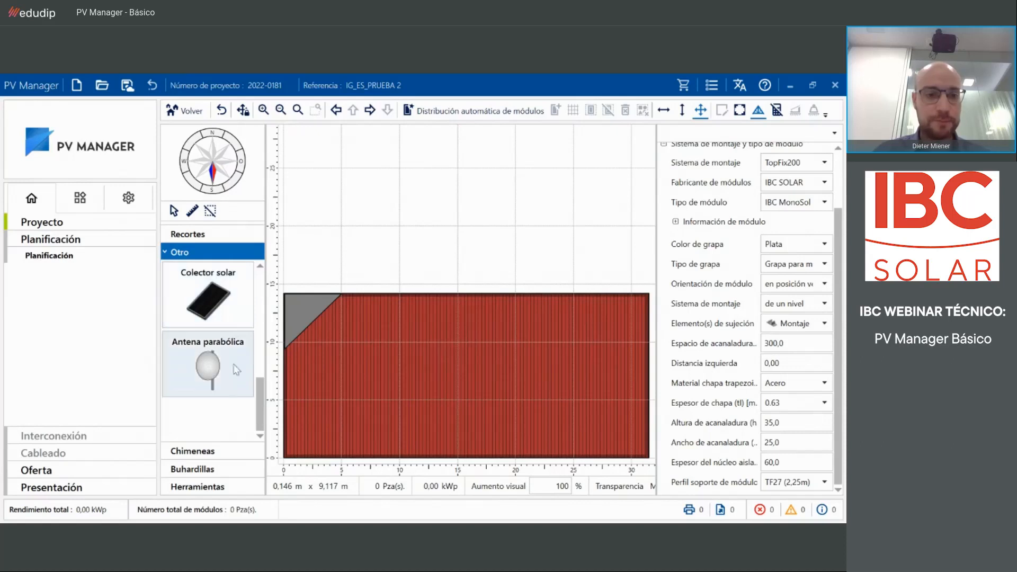
pyautogui.click(220, 355)
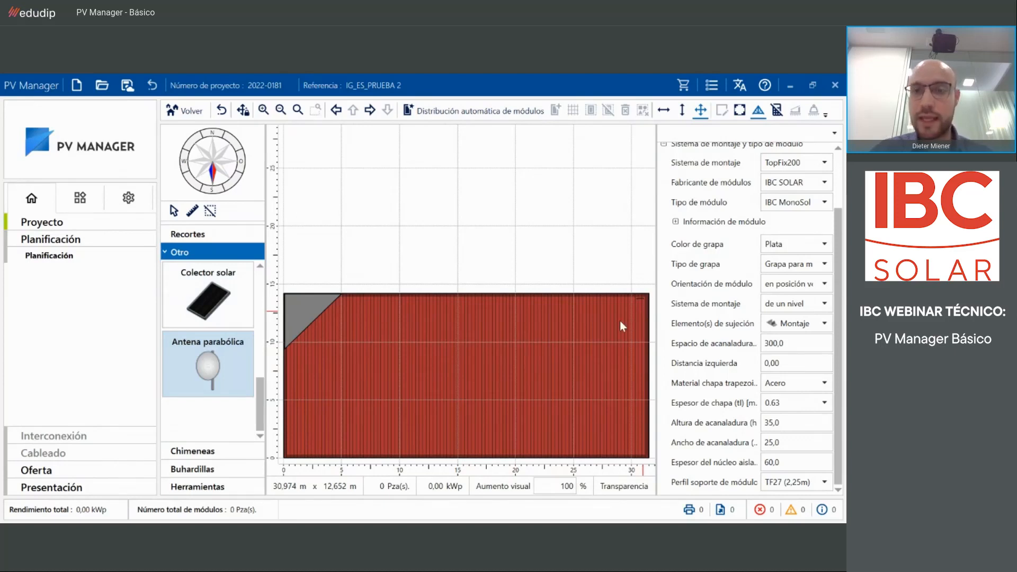
pyautogui.click(640, 298)
pyautogui.scroll(2, 746, 254)
pyautogui.scroll(-2, 746, 254)
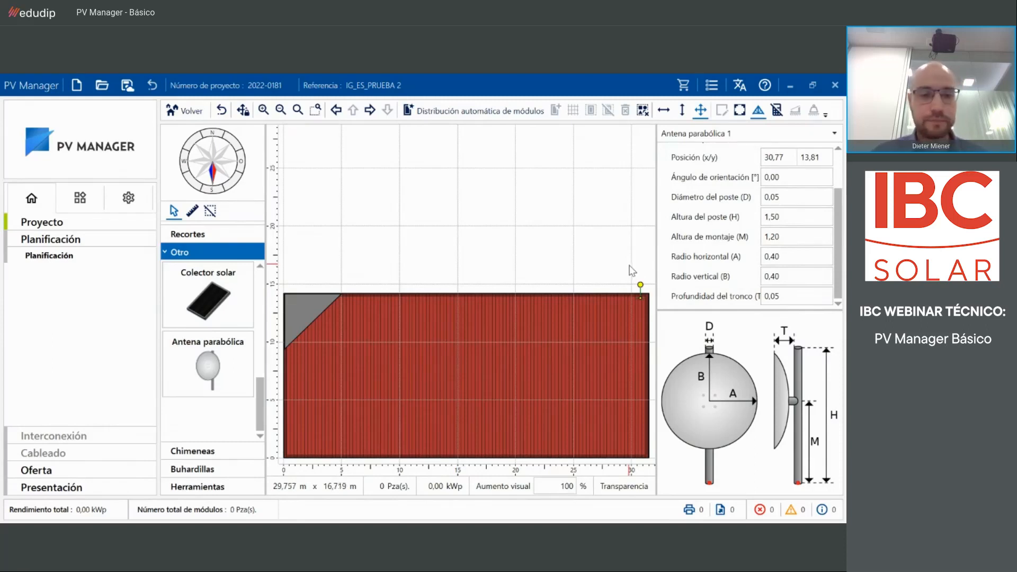
pyautogui.click(205, 455)
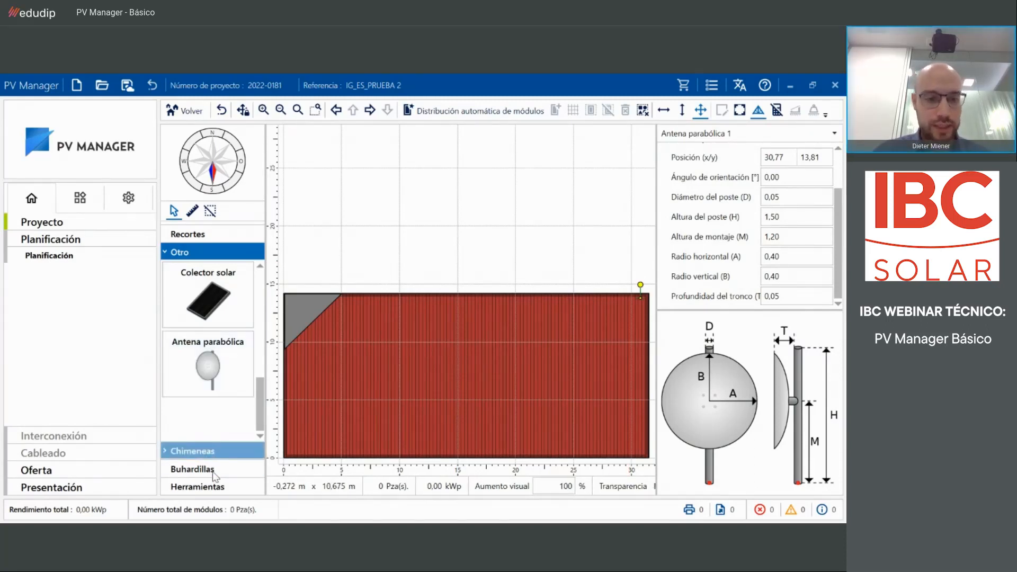
pyautogui.click(215, 467)
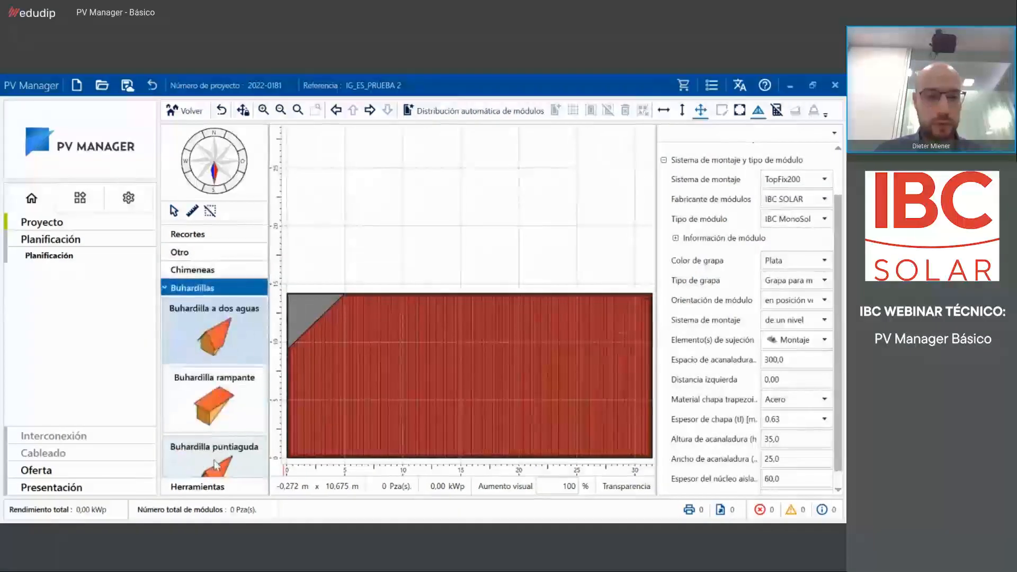
pyautogui.click(196, 492)
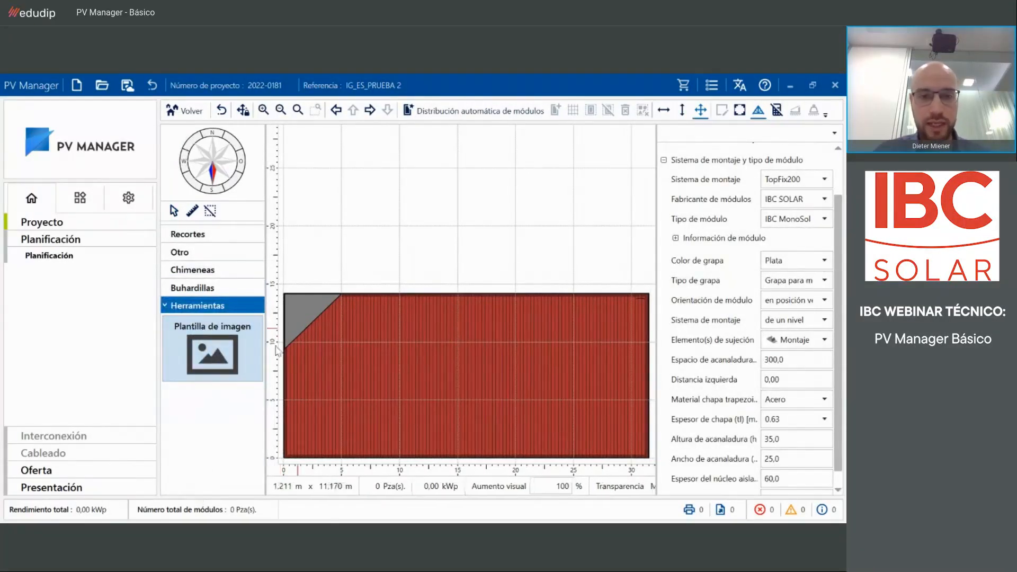
pyautogui.click(227, 271)
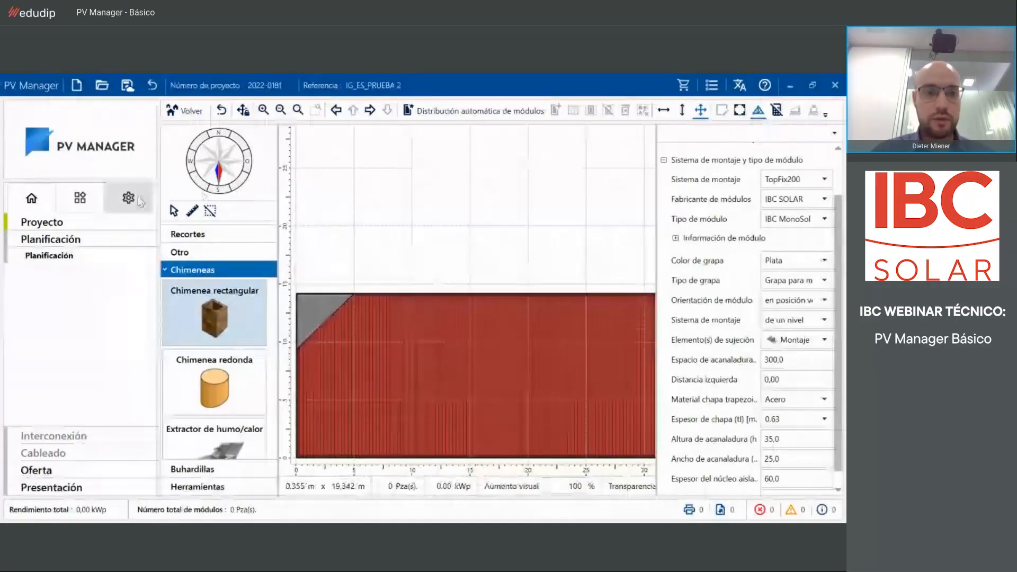
# - Fill the south roof with modules using the automatic module distribution (Distribución automática de módulos)
pyautogui.click(174, 211)
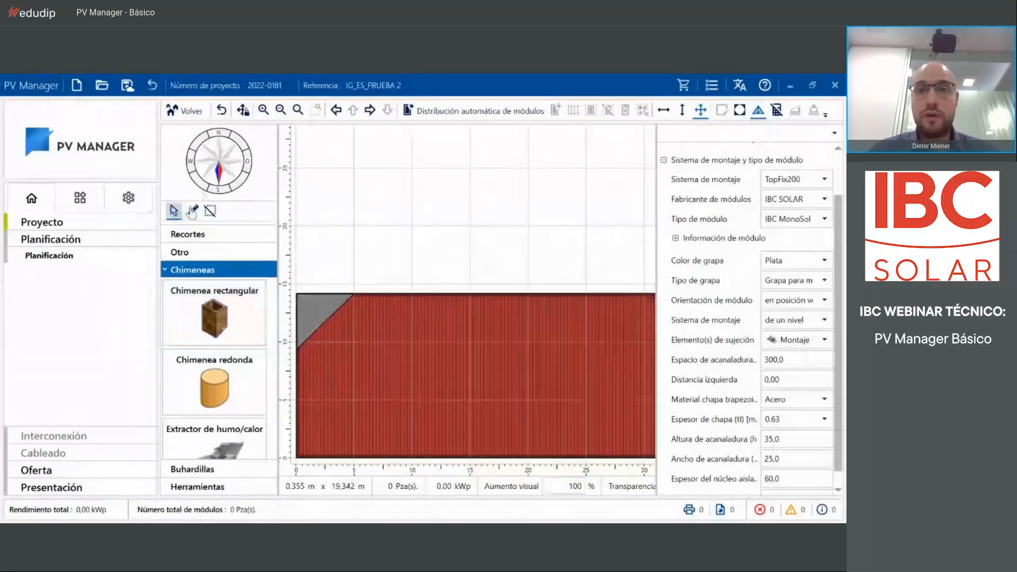
pyautogui.click(471, 111)
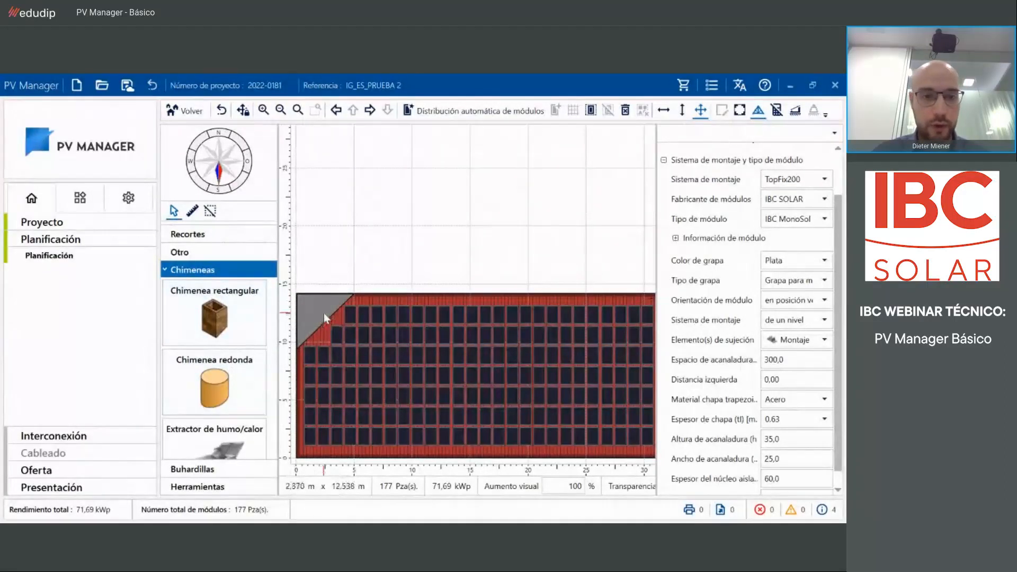
pyautogui.moveTo(359, 395)
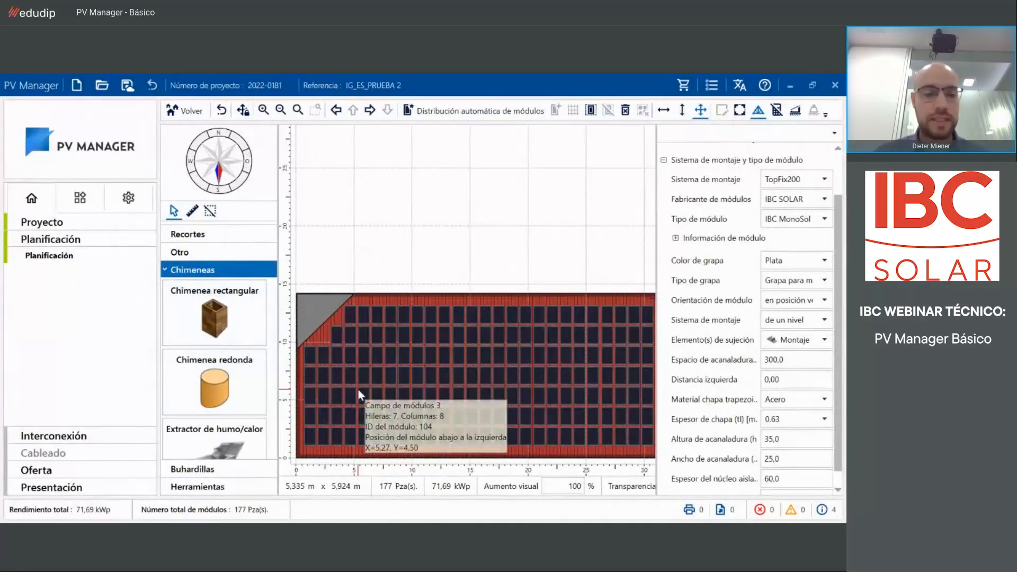
pyautogui.click(216, 253)
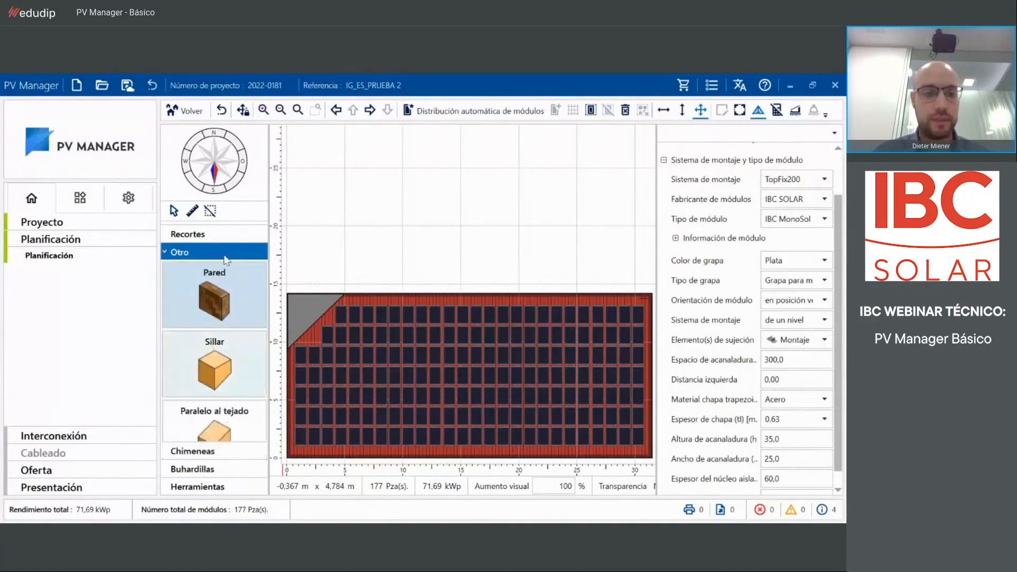
pyautogui.click(222, 234)
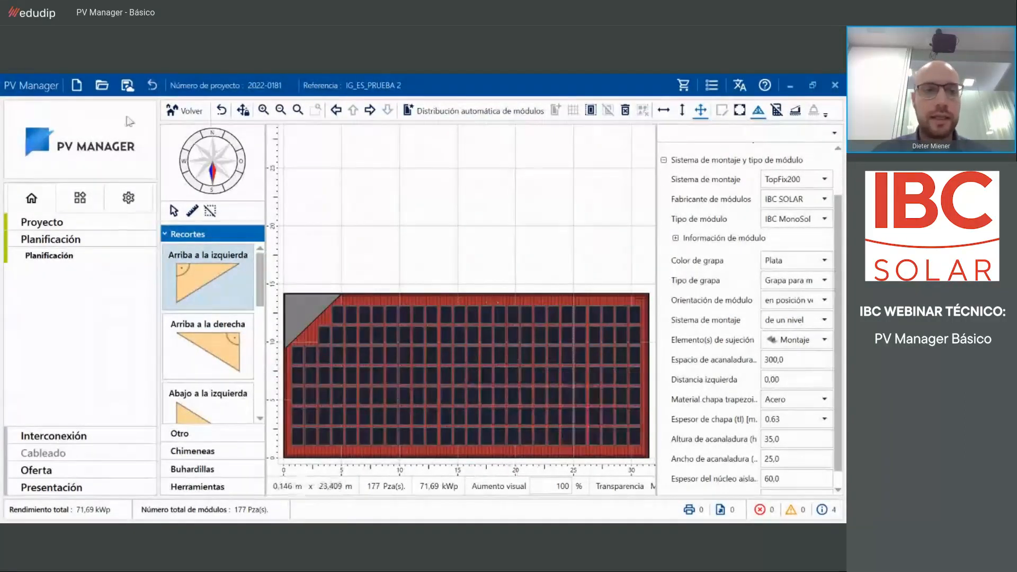
pyautogui.click(174, 210)
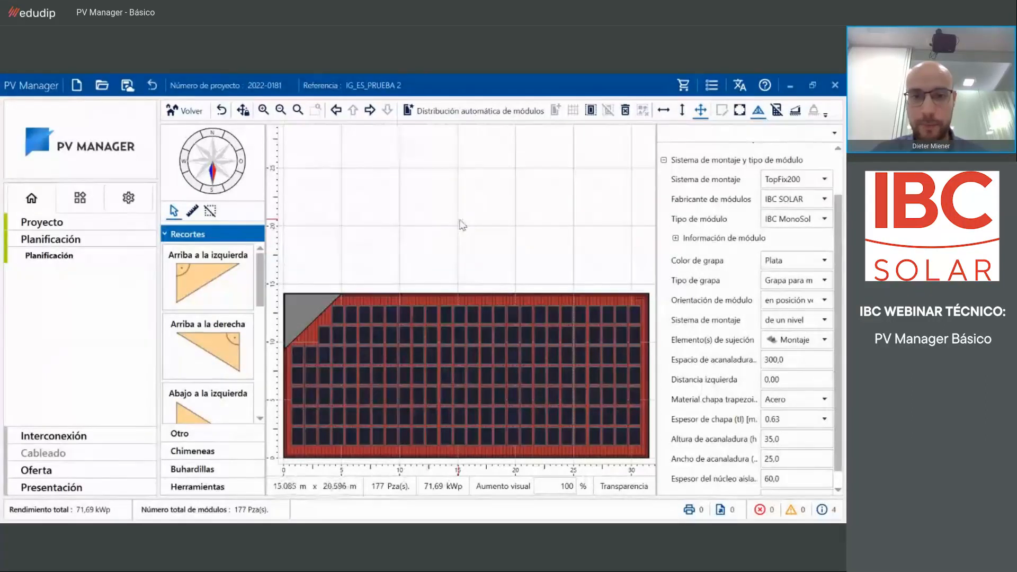
# - Display the mounting system view with module supports, fixings and expansion joints, inspect it and return to the module layout
pyautogui.click(796, 111)
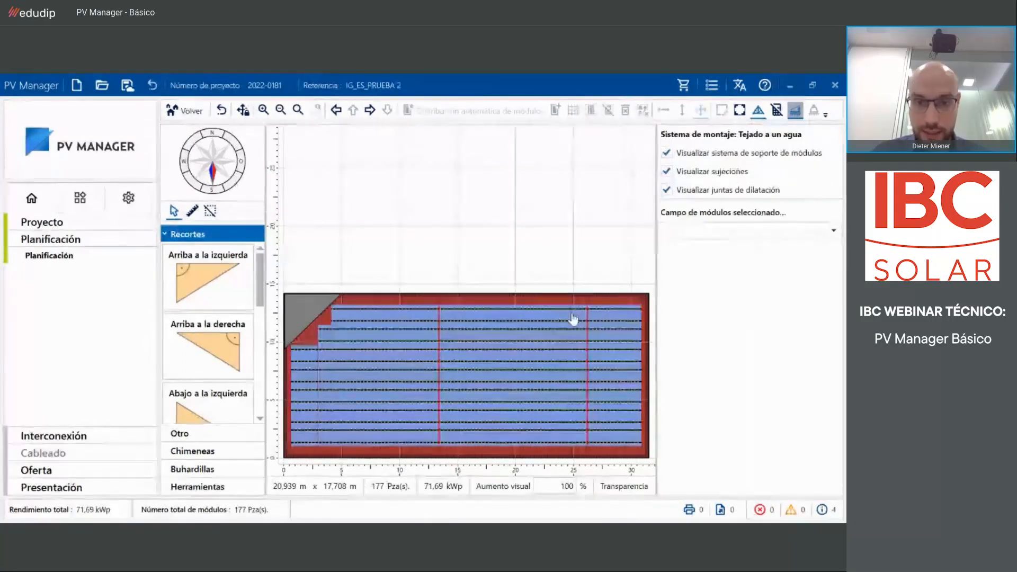
pyautogui.click(519, 320)
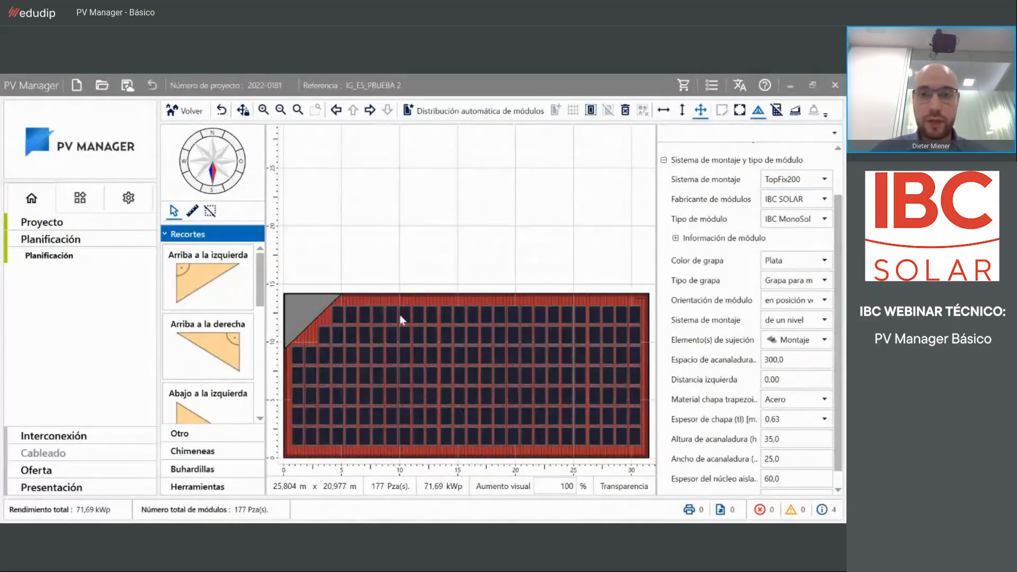
pyautogui.click(642, 141)
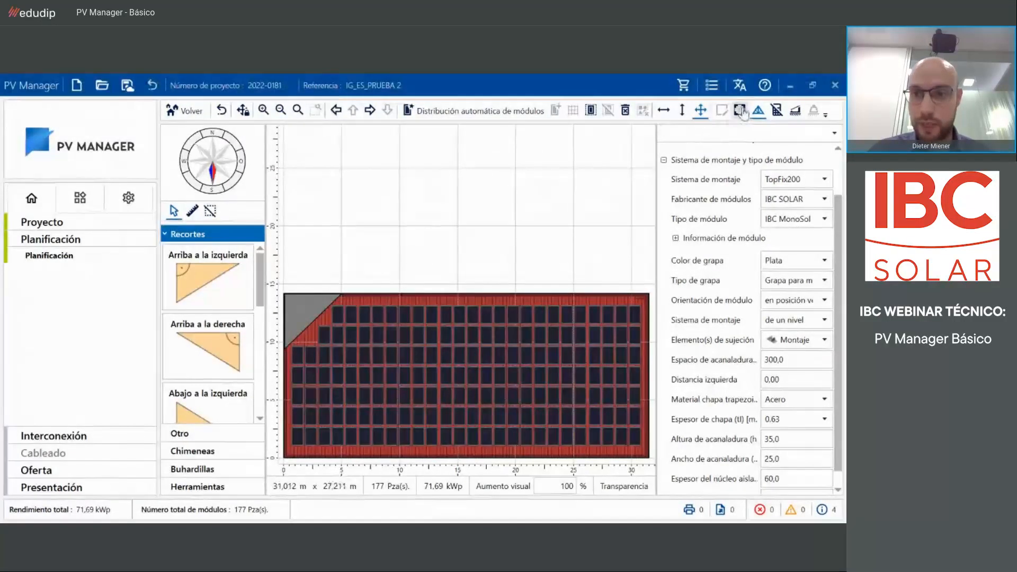
# - Show the roof's edge and corner zones and examine the mounting system layout of the module fields together with them
pyautogui.click(741, 111)
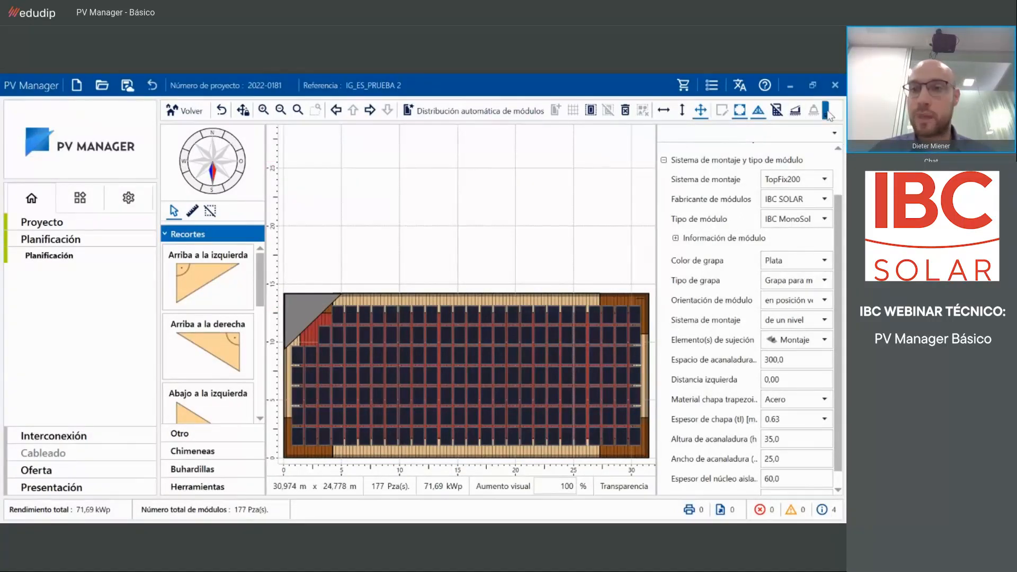
pyautogui.click(725, 134)
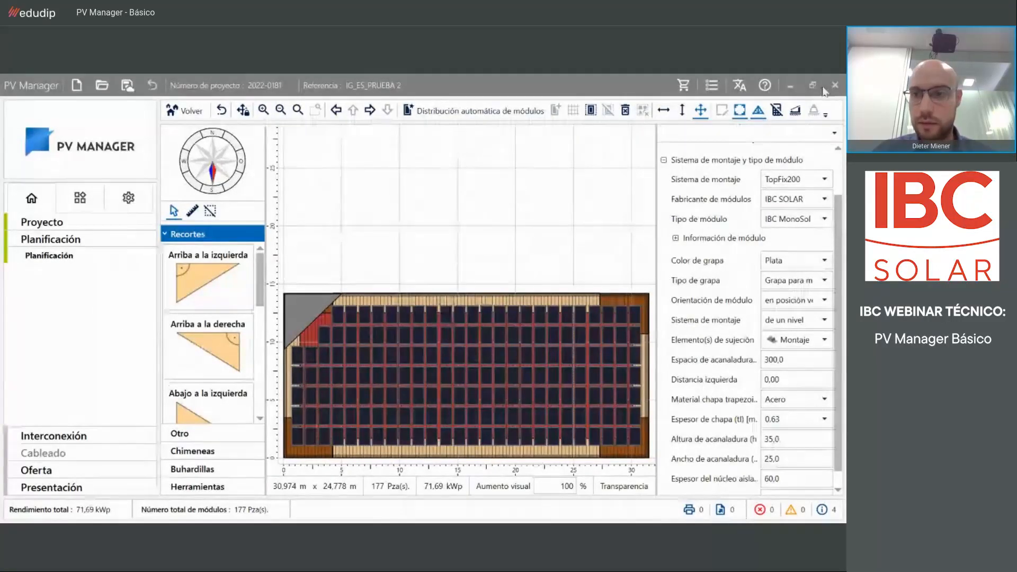
pyautogui.click(797, 112)
pyautogui.click(797, 113)
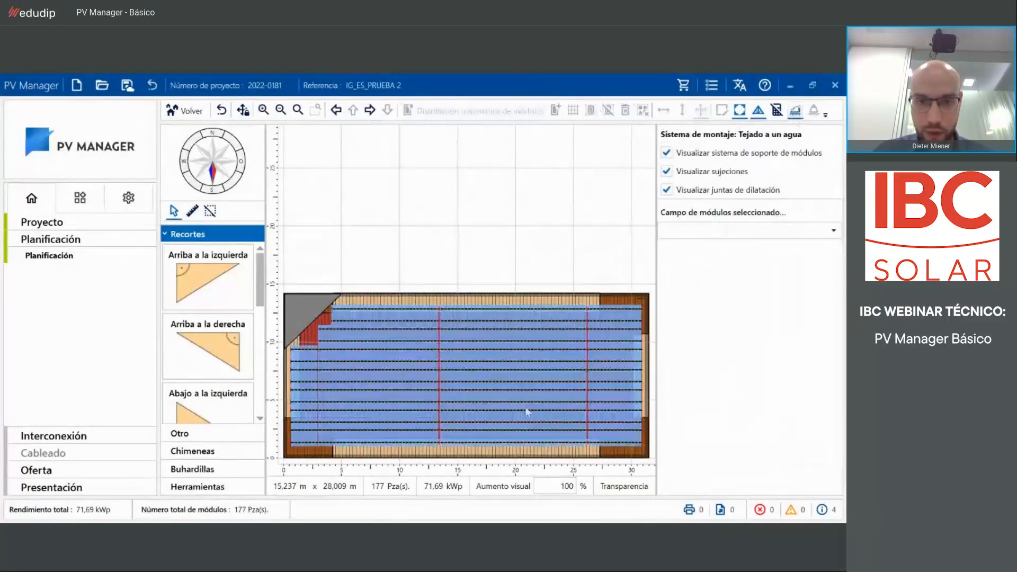
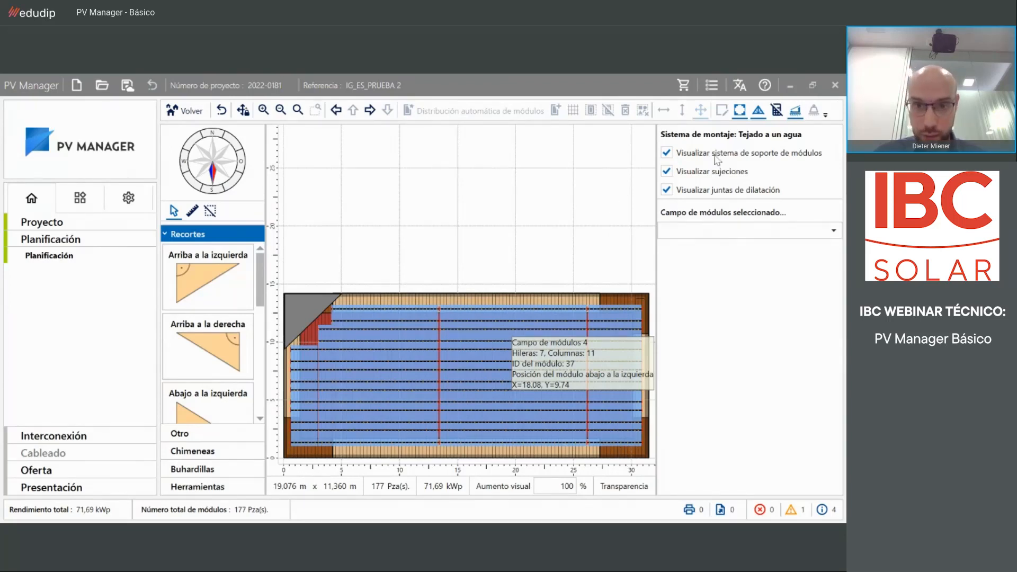
pyautogui.click(426, 307)
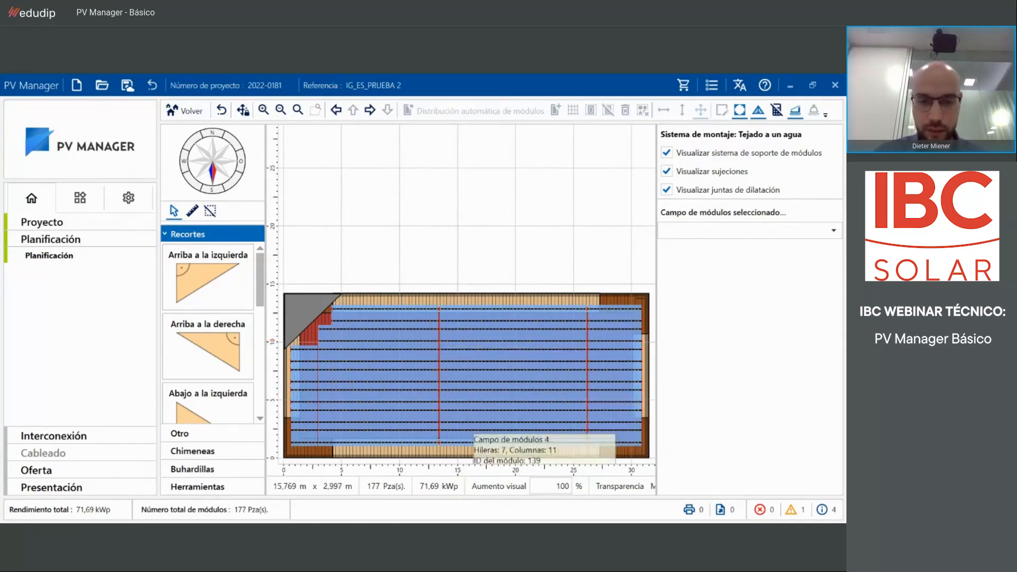
pyautogui.hotkey('alt', 'Tab')
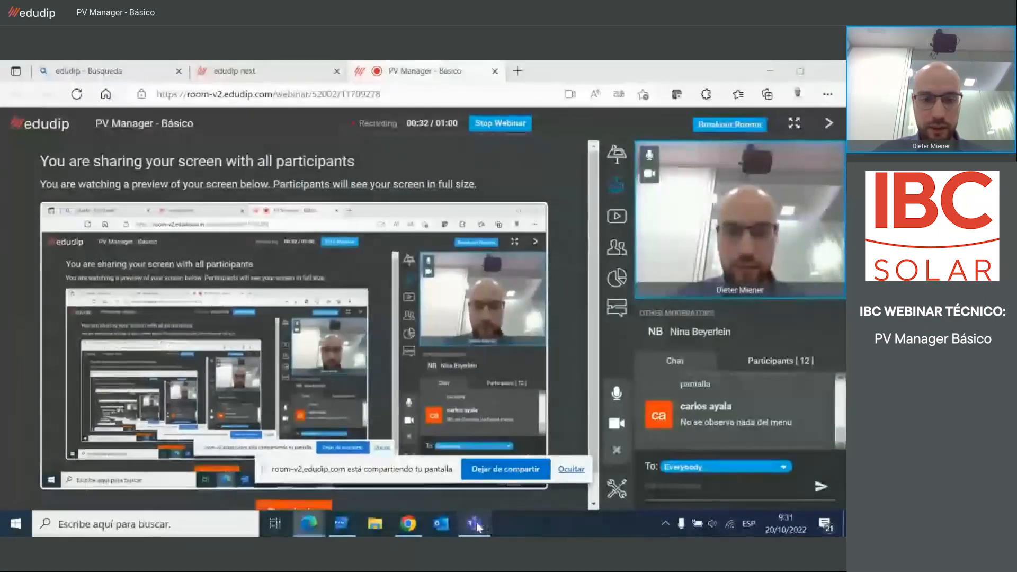
pyautogui.click(340, 524)
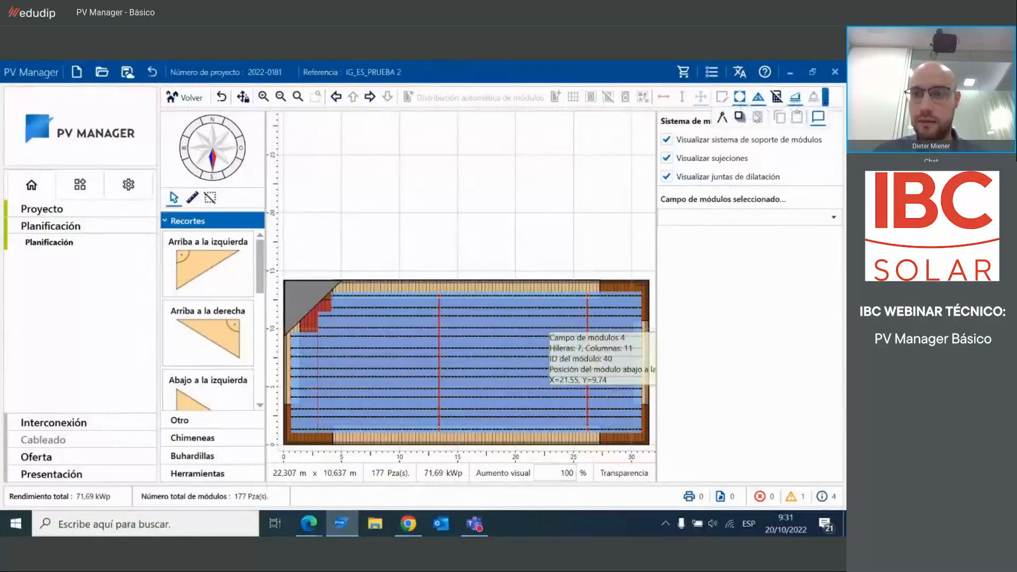
# - Open the static factors (Factores de estática) for the roof, check the webinar chat in the browser and return to PV Manager
pyautogui.click(724, 116)
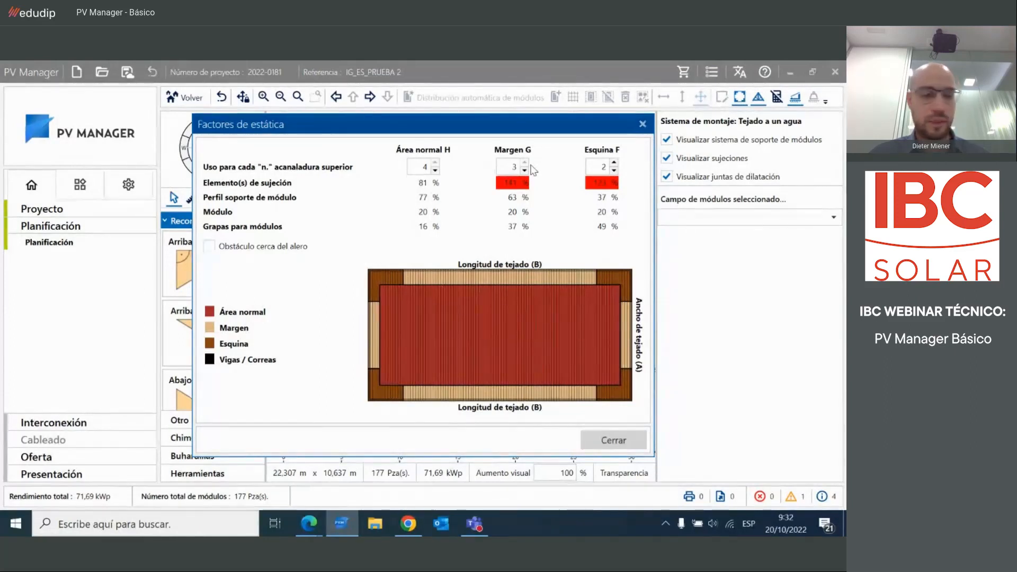
pyautogui.moveTo(302, 531)
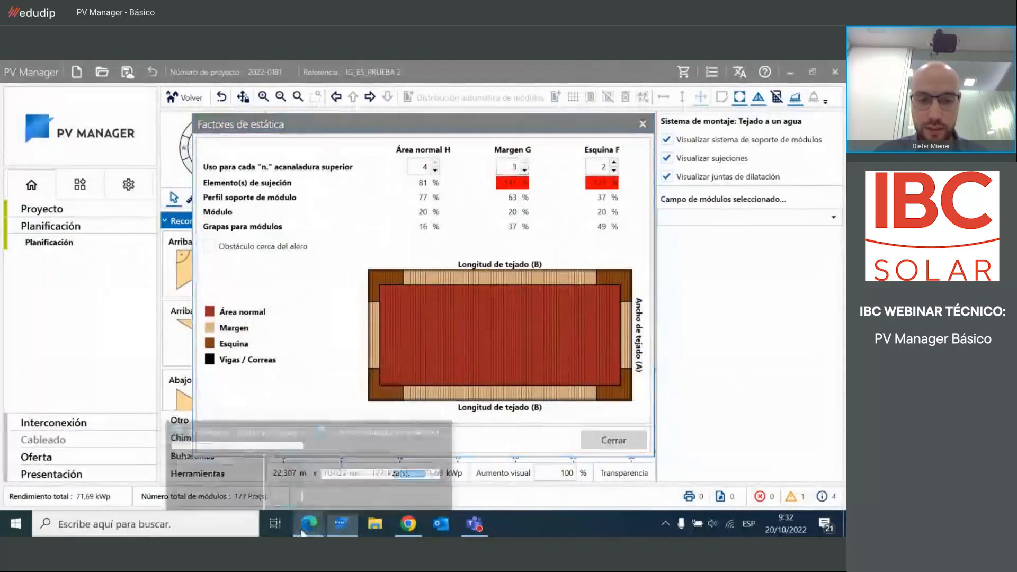
pyautogui.click(271, 472)
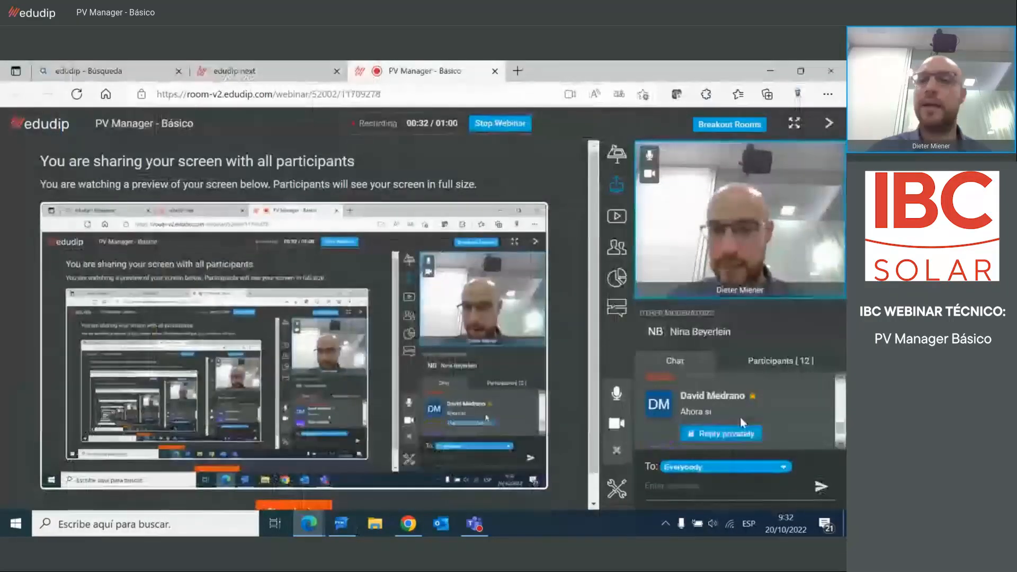
pyautogui.click(342, 524)
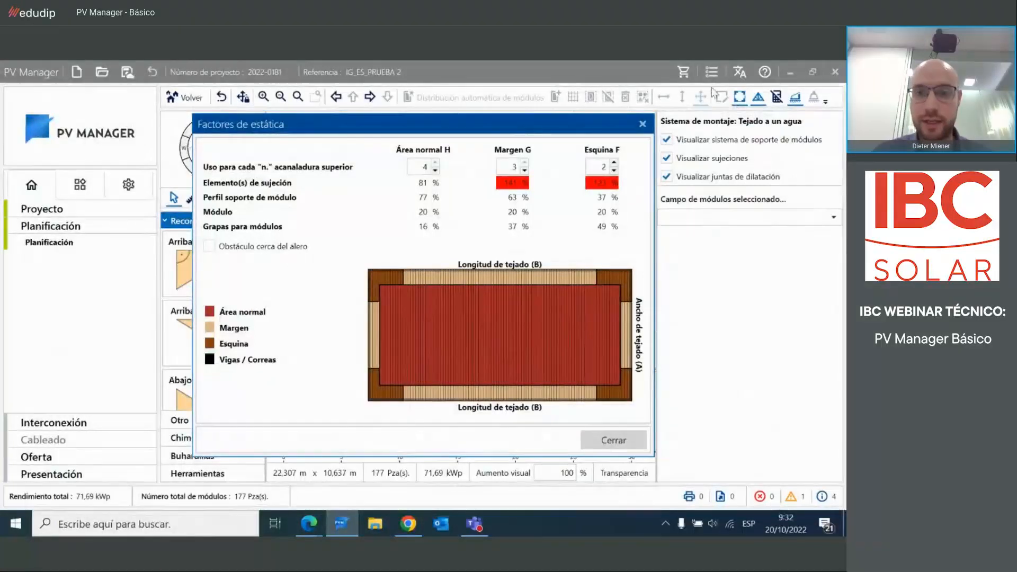
# - Set the fixing interval per upper rib to 1 for Margen G, Esquina F and Área normal H
pyautogui.click(525, 170)
pyautogui.click(524, 170)
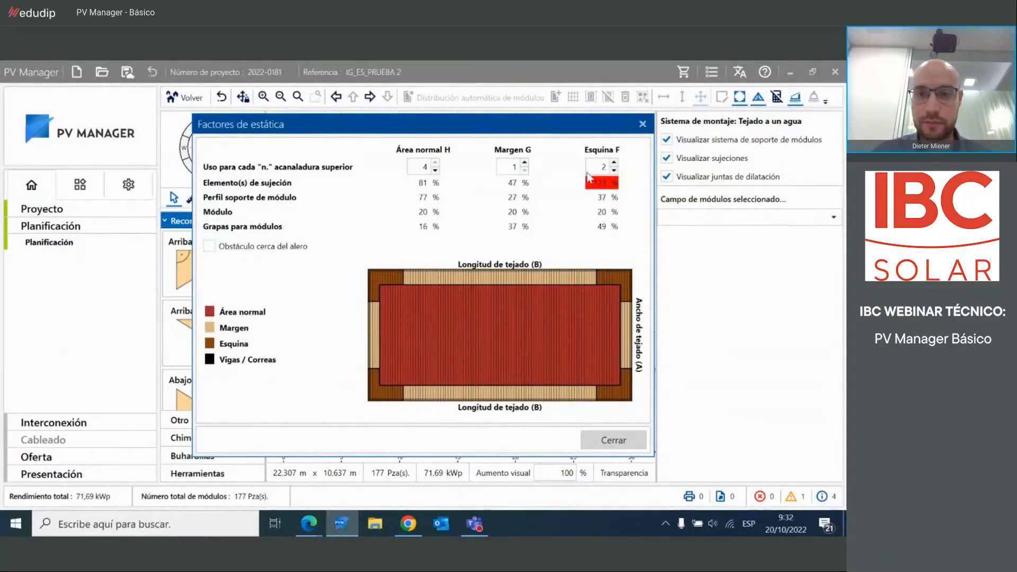
pyautogui.click(614, 170)
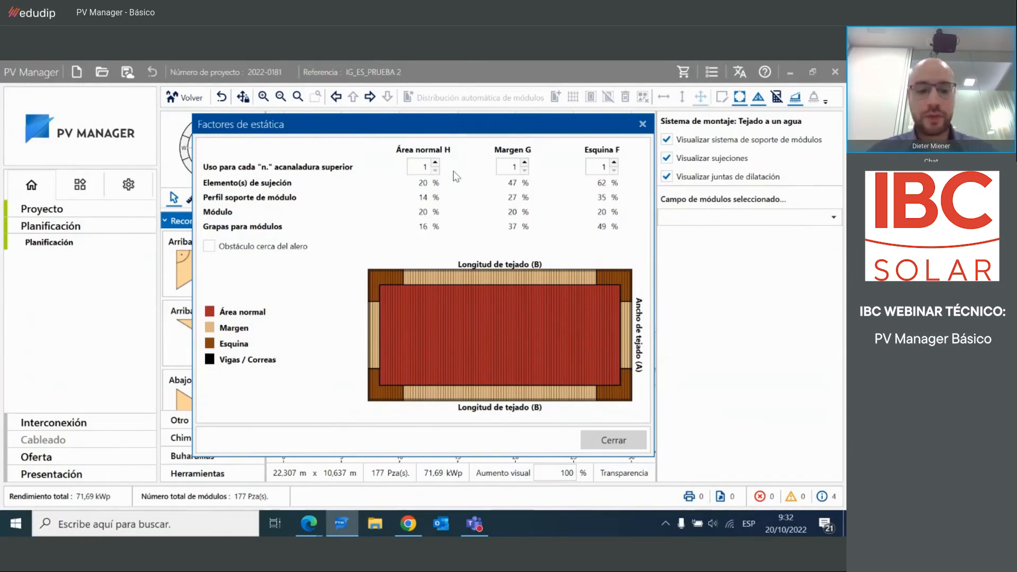
# - Set the fixing interval per upper rib to 4 for Área normal H, 3 for Margen G and 2 for Esquina F, and close the static factors
pyautogui.click(435, 163)
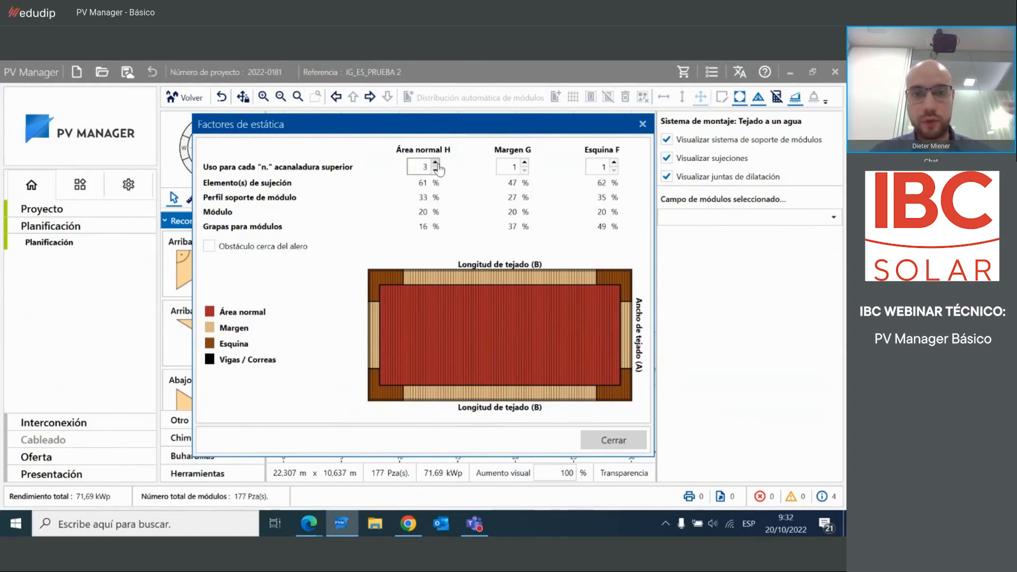
pyautogui.click(435, 163)
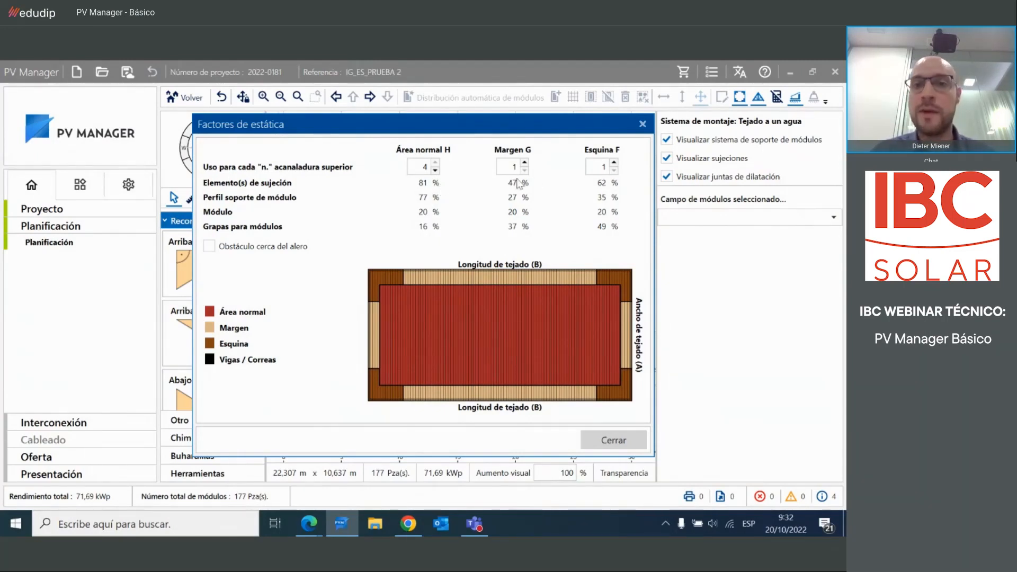
pyautogui.click(524, 163)
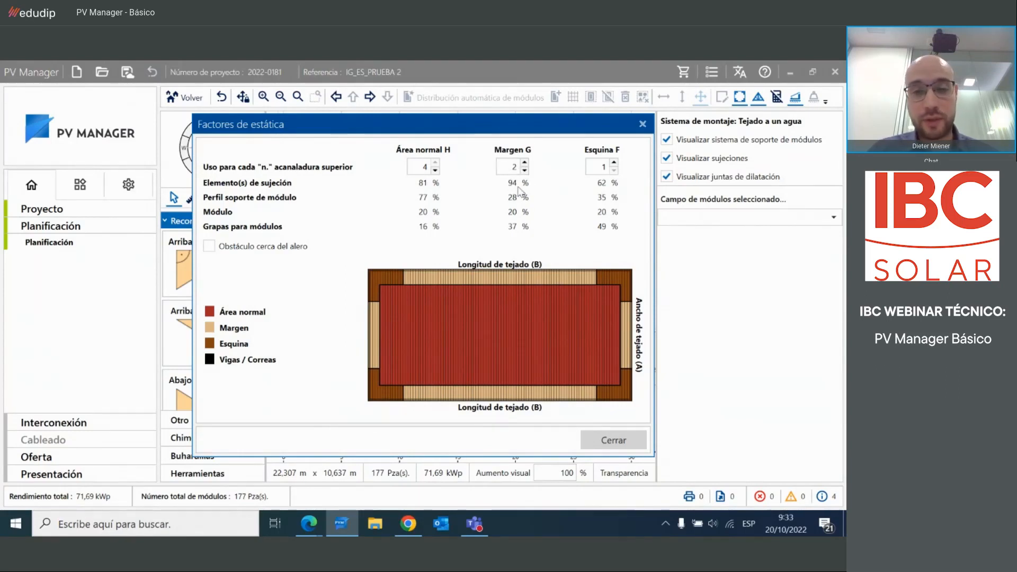
pyautogui.click(524, 163)
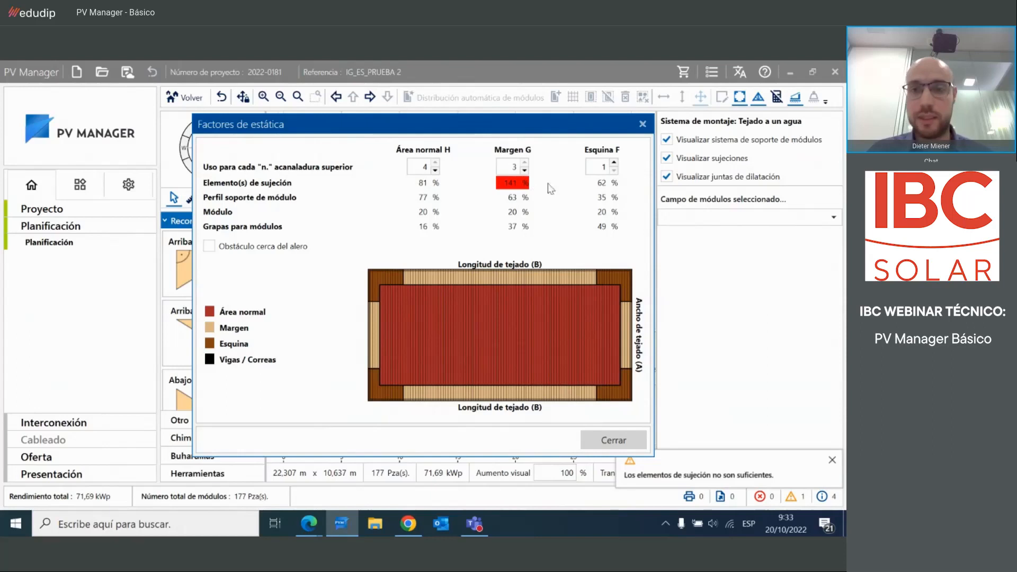
pyautogui.click(614, 163)
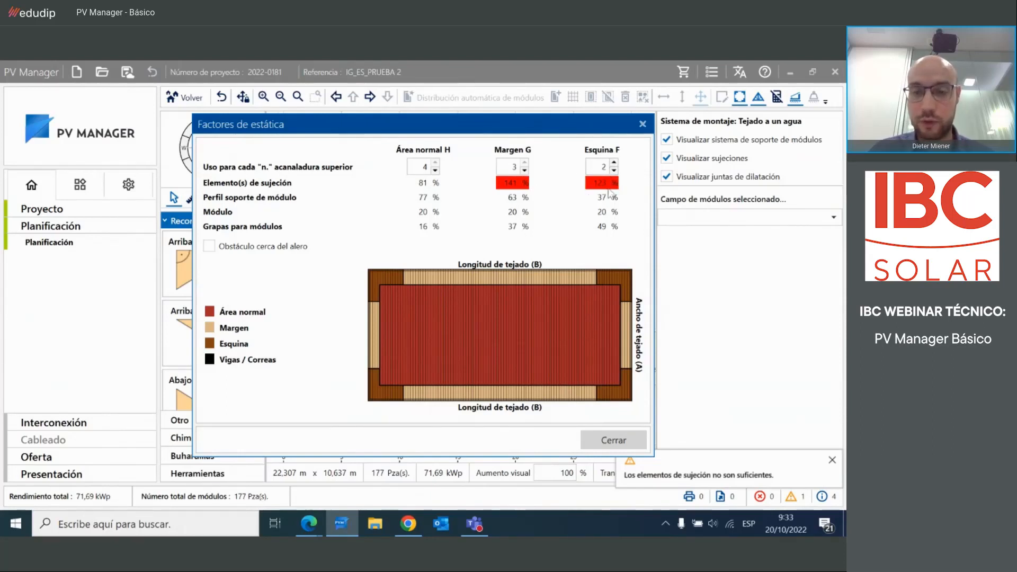
pyautogui.click(603, 443)
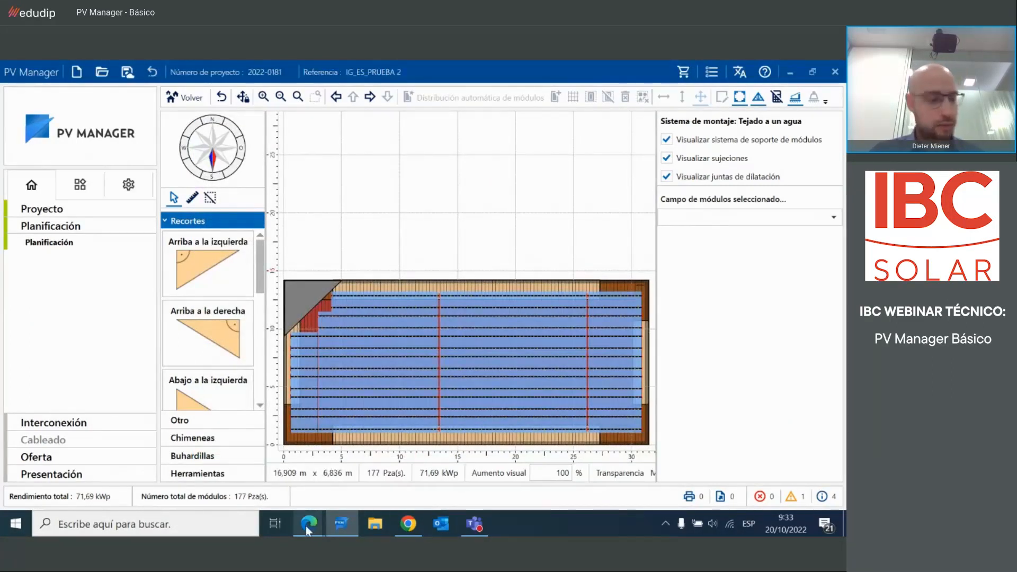
# - Switch to the browser to read the participants' replies in the webinar chat and return to the static factors in PV Manager
pyautogui.moveTo(306, 526)
pyautogui.click(277, 474)
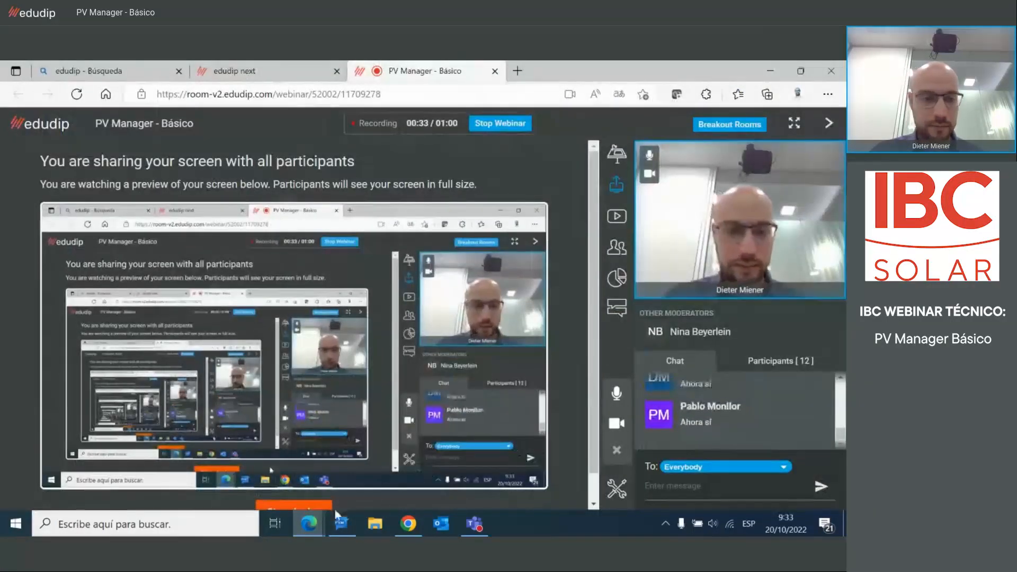
pyautogui.moveTo(341, 523)
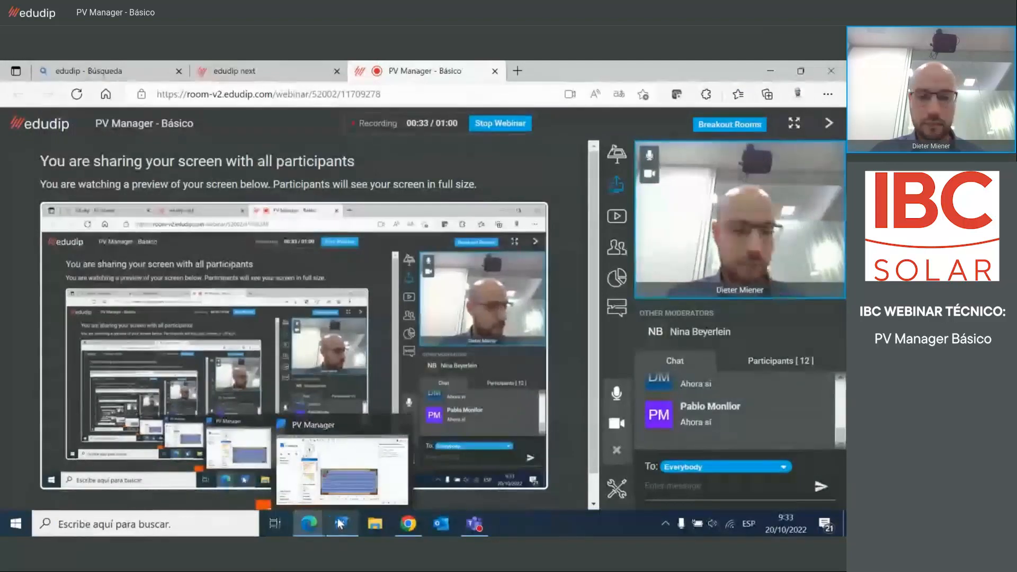
pyautogui.click(342, 466)
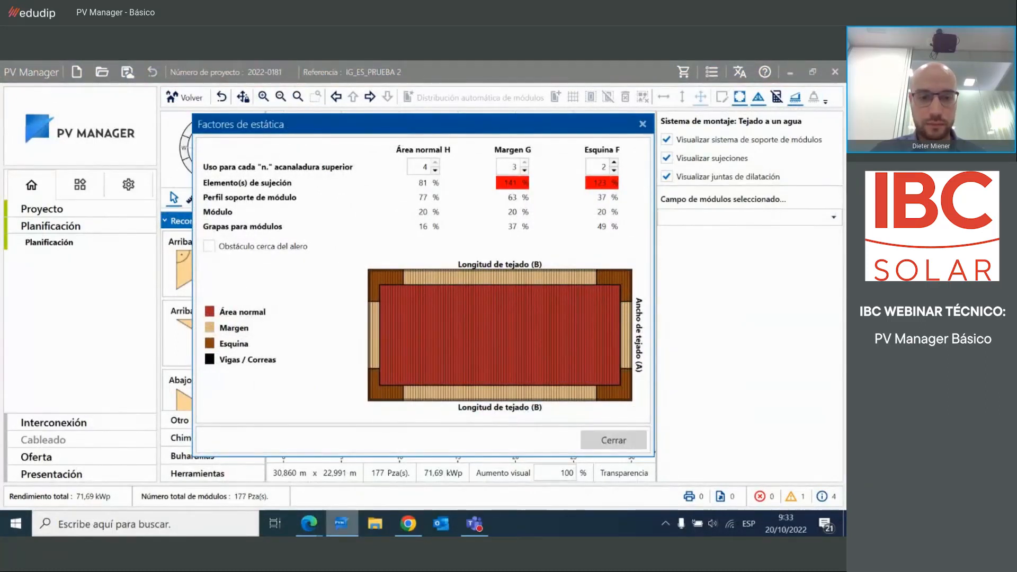
pyautogui.moveTo(309, 524)
pyautogui.click(275, 471)
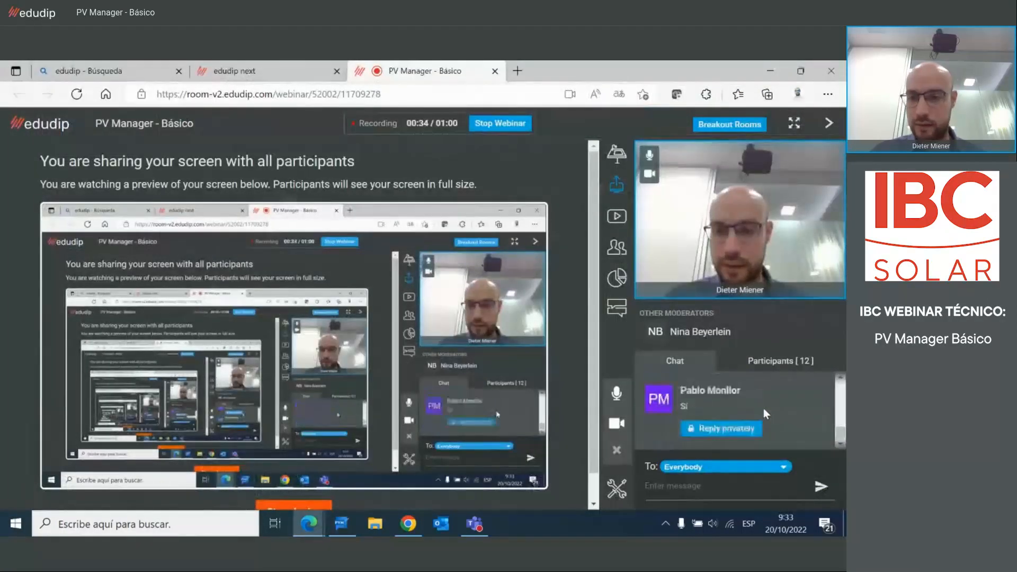
pyautogui.click(331, 527)
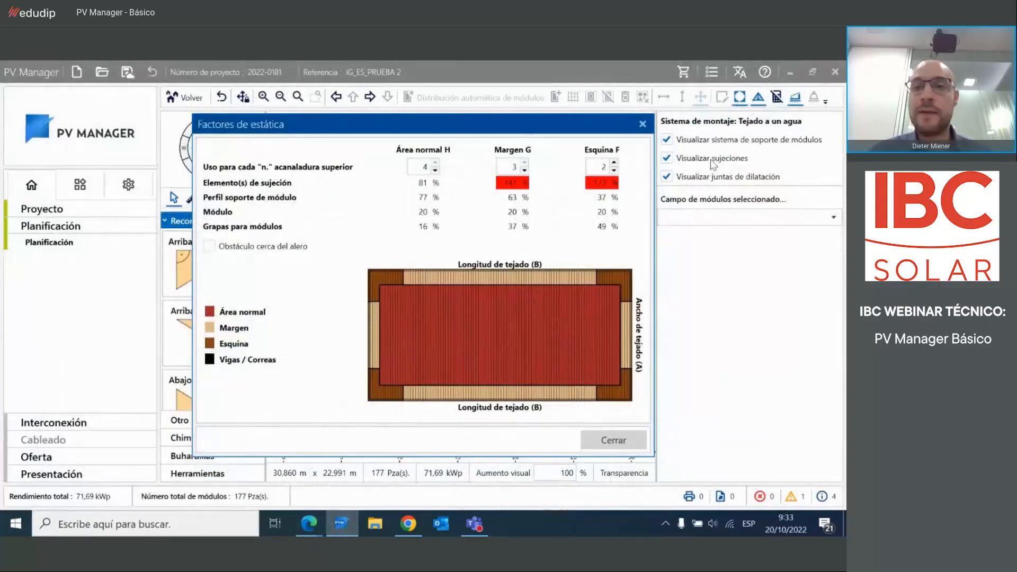
# - Set the fixing interval per upper rib to 1 for Esquina F and 2 for Margen G, and close the static factors
pyautogui.click(642, 124)
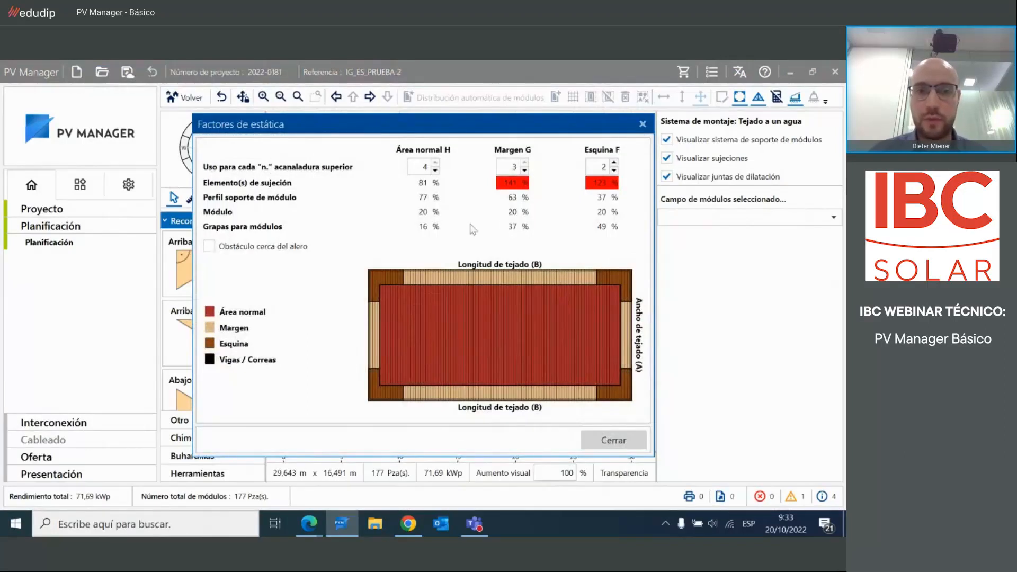
pyautogui.click(614, 170)
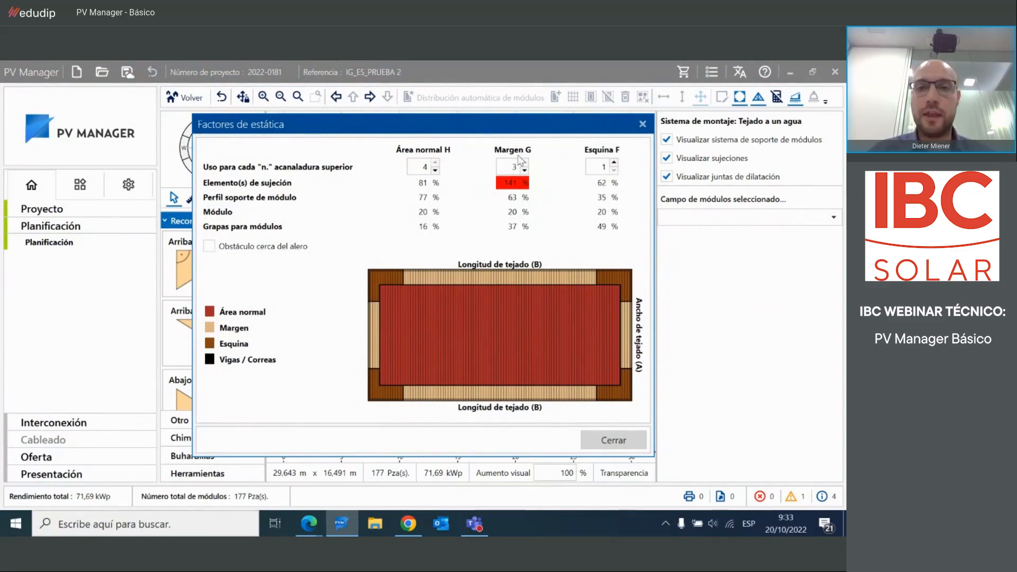
pyautogui.click(524, 170)
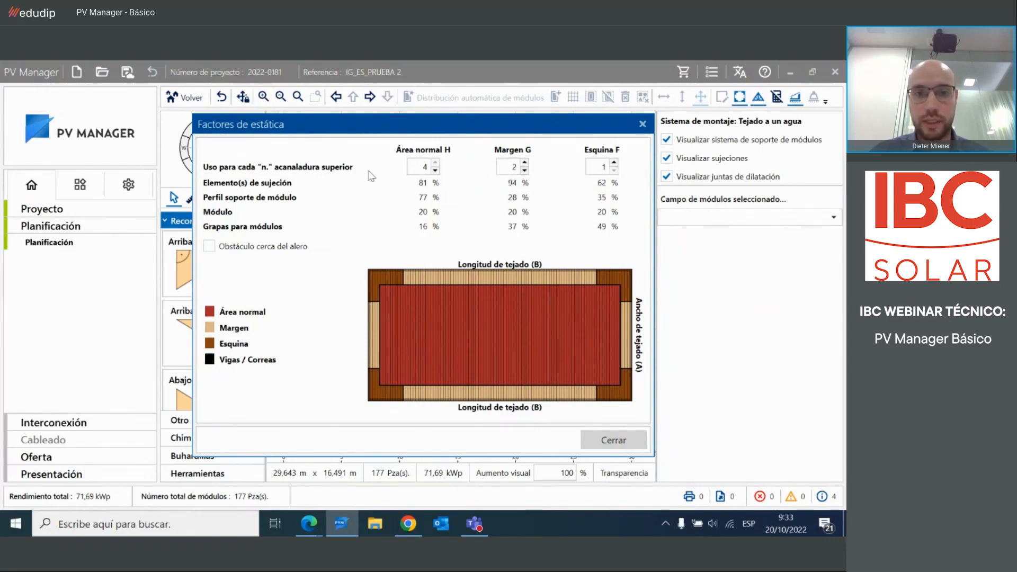
pyautogui.click(613, 440)
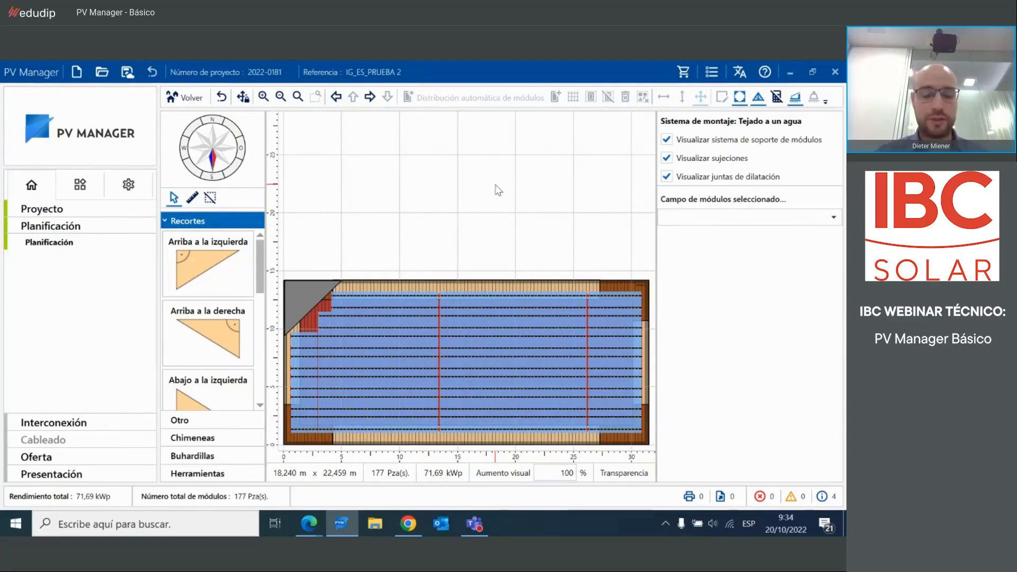
# - Return from the mounting system view to the module layout and set the rib spacing (Espacio de acanaladura) to 750
pyautogui.click(795, 97)
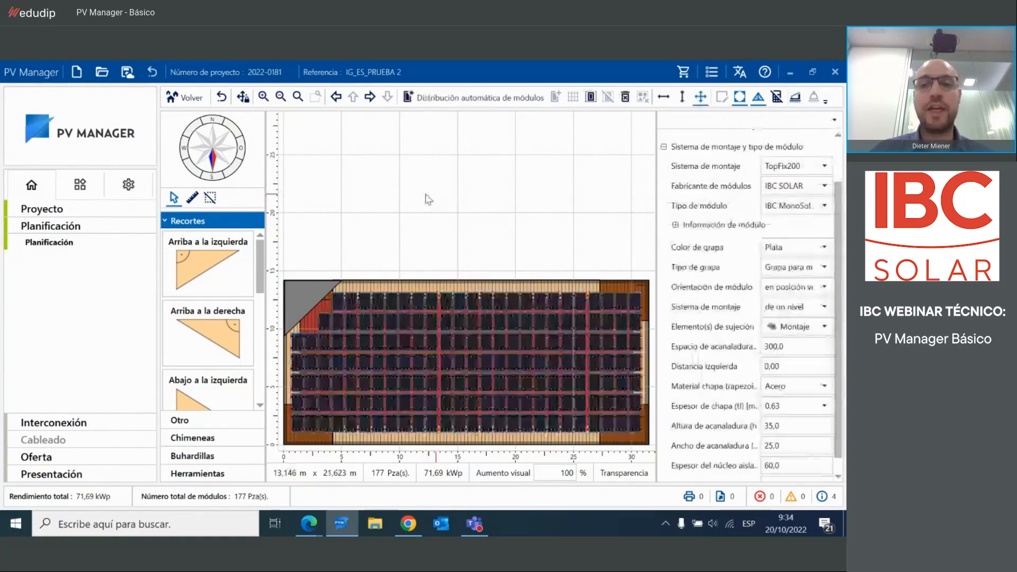
pyautogui.click(804, 345)
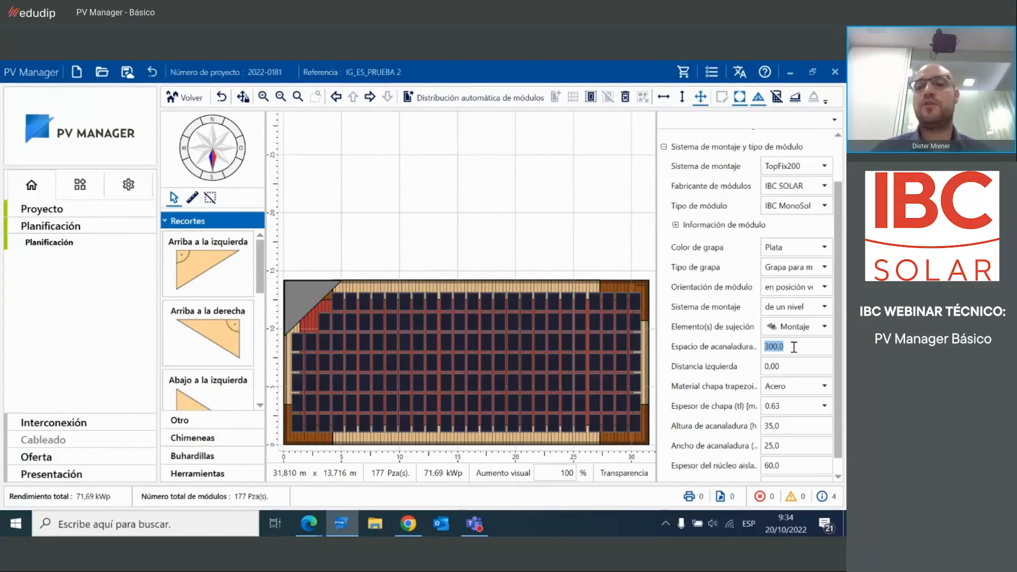
pyautogui.write('750')
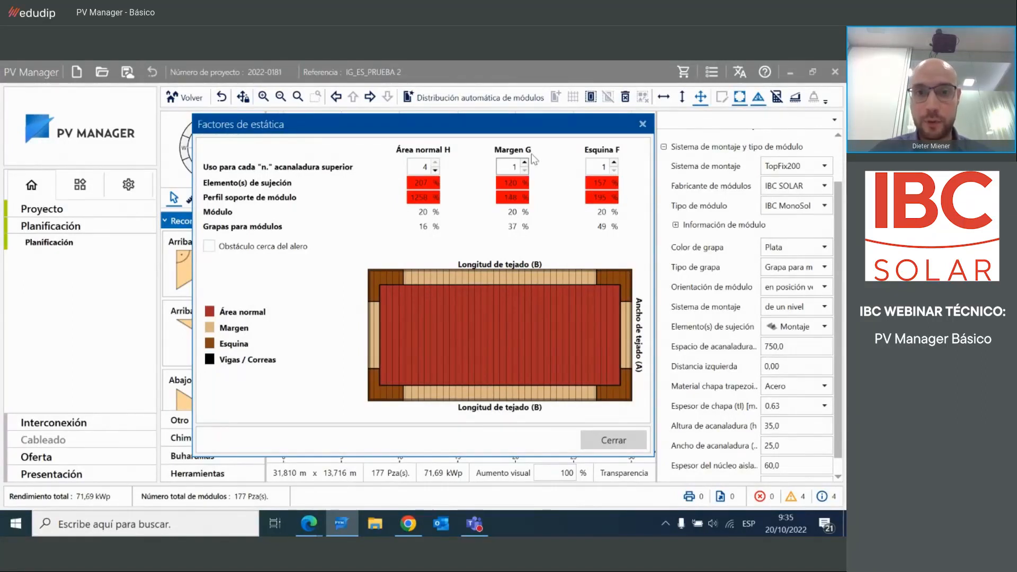
# - In the static factors, set the fixing interval per upper rib to 1 for Margen G and Área normal H, and close them
pyautogui.click(435, 170)
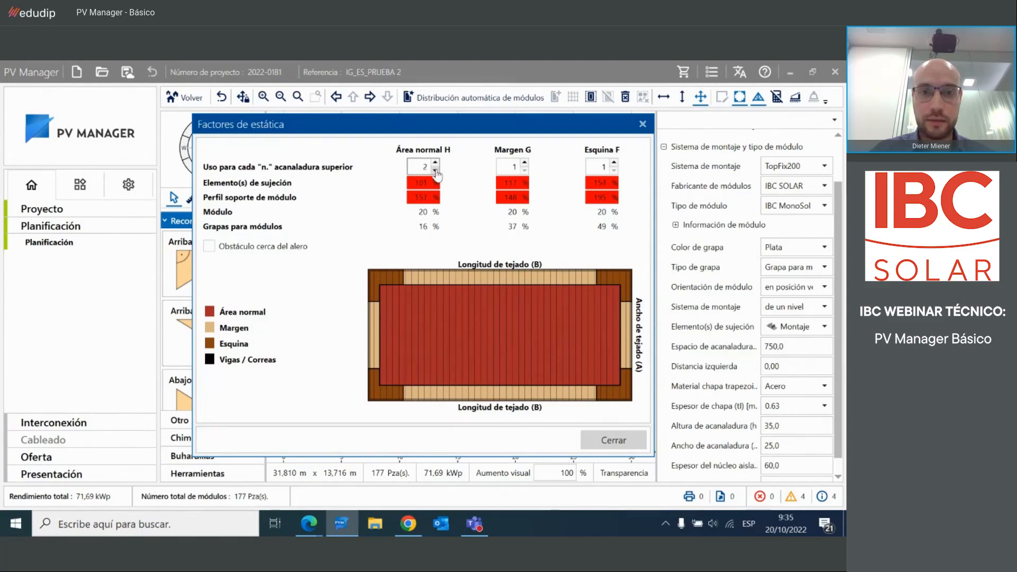
pyautogui.click(436, 170)
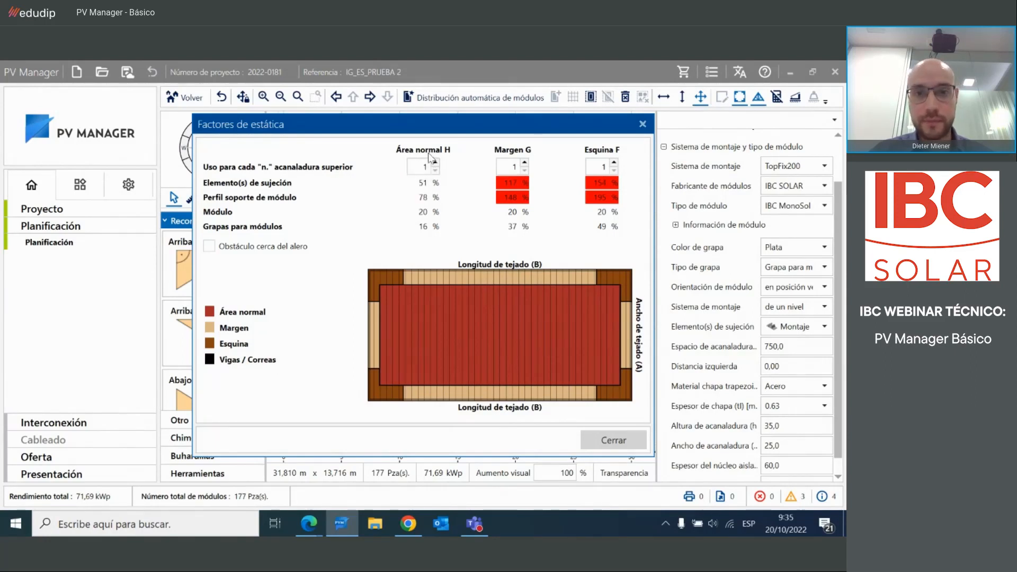
pyautogui.click(643, 125)
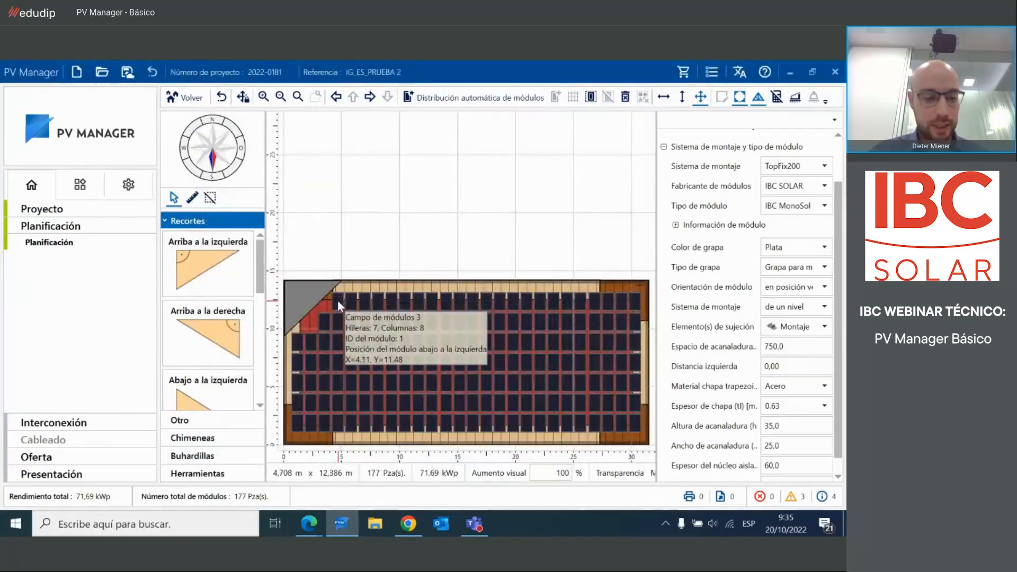
# - Delete the top row and the rightmost column of modules lying in the roof's margin and corner zones
pyautogui.click(593, 300)
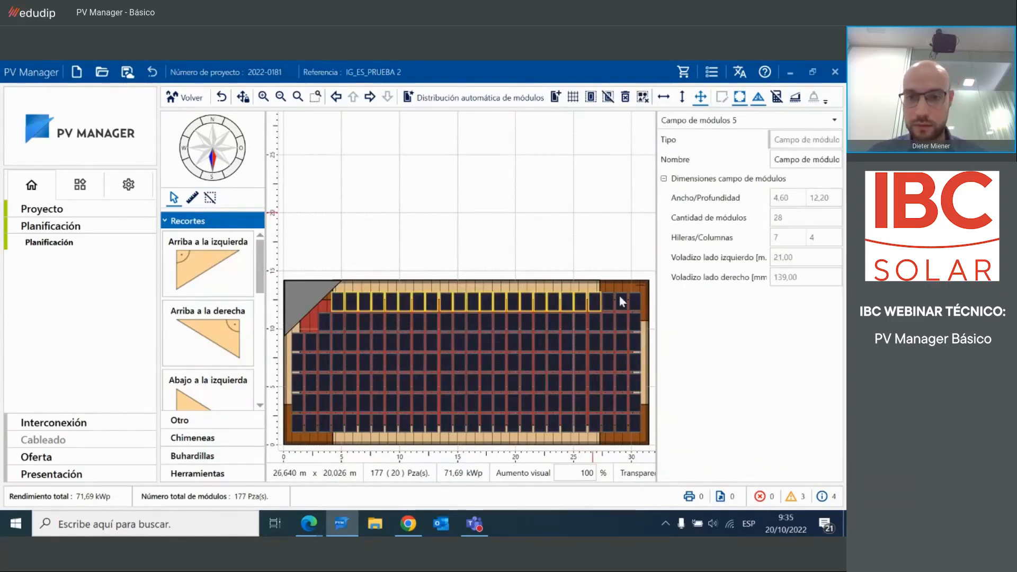
pyautogui.press('Delete')
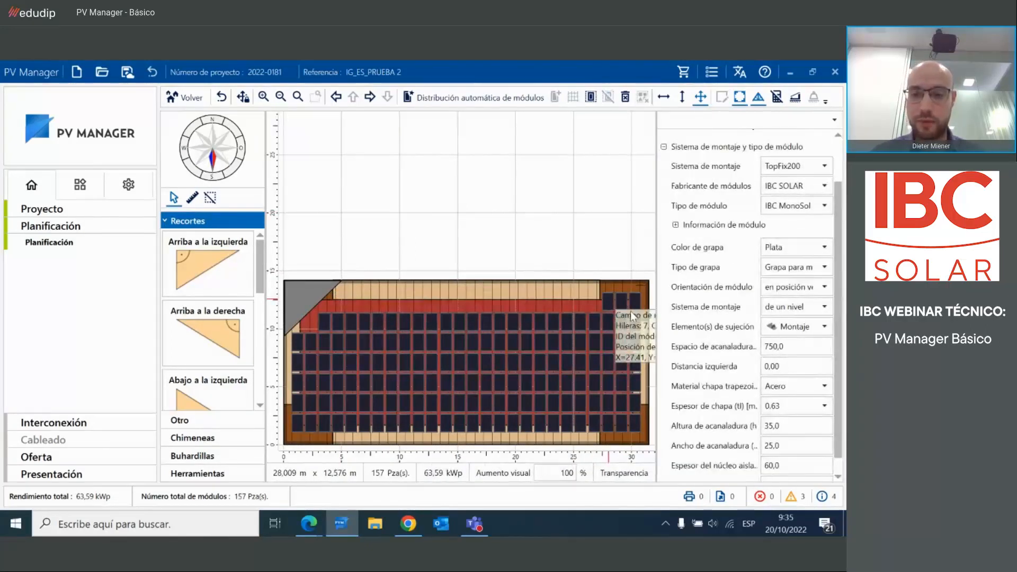
pyautogui.click(630, 310)
pyautogui.press('Delete')
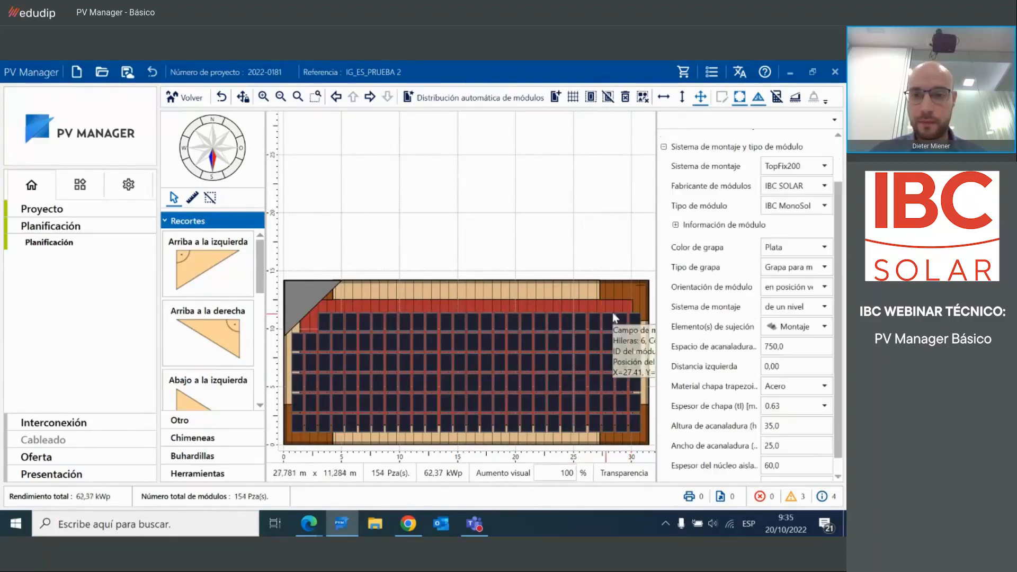
pyautogui.click(633, 426)
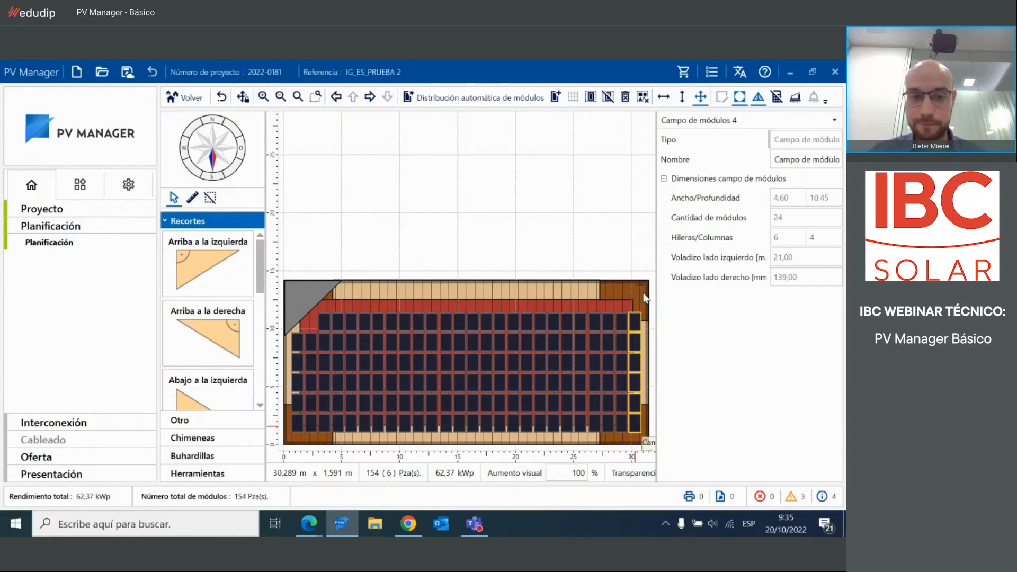
pyautogui.press('Delete')
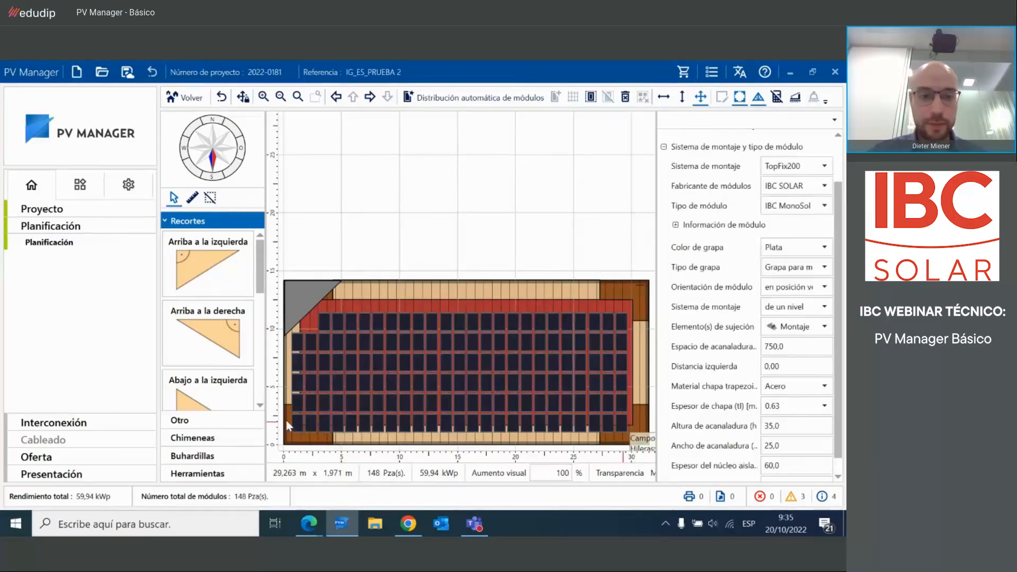
# - Delete the bottom row and the leftmost column of modules so that modules lie only in the roof's normal area
pyautogui.click(296, 421)
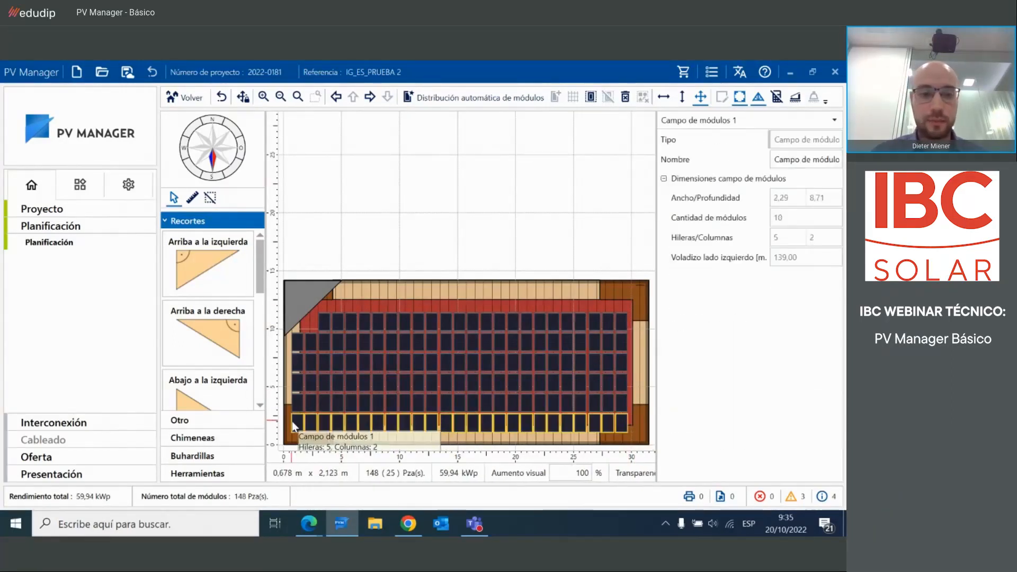
pyautogui.press('Delete')
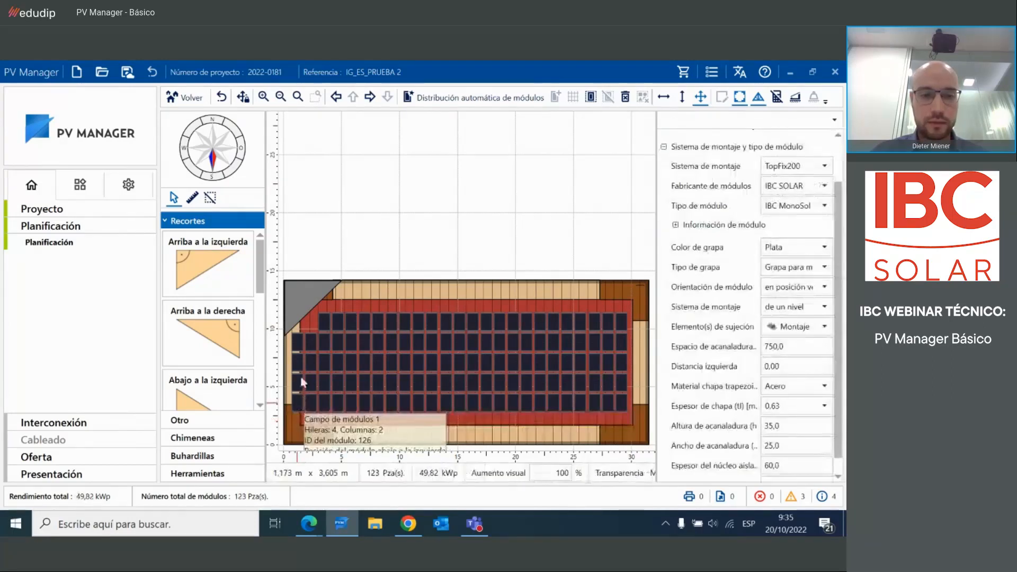
pyautogui.click(301, 338)
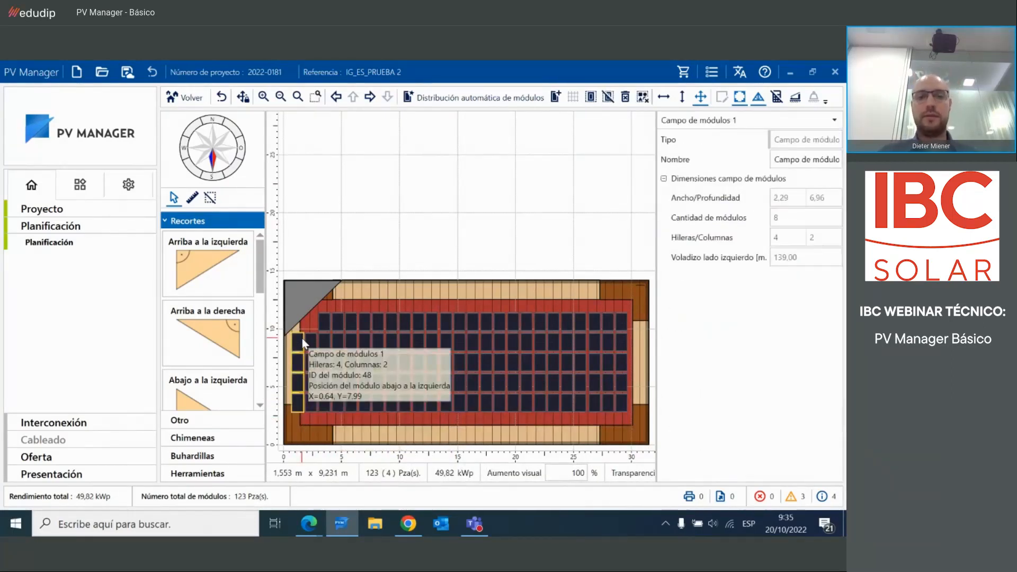
pyautogui.press('Delete')
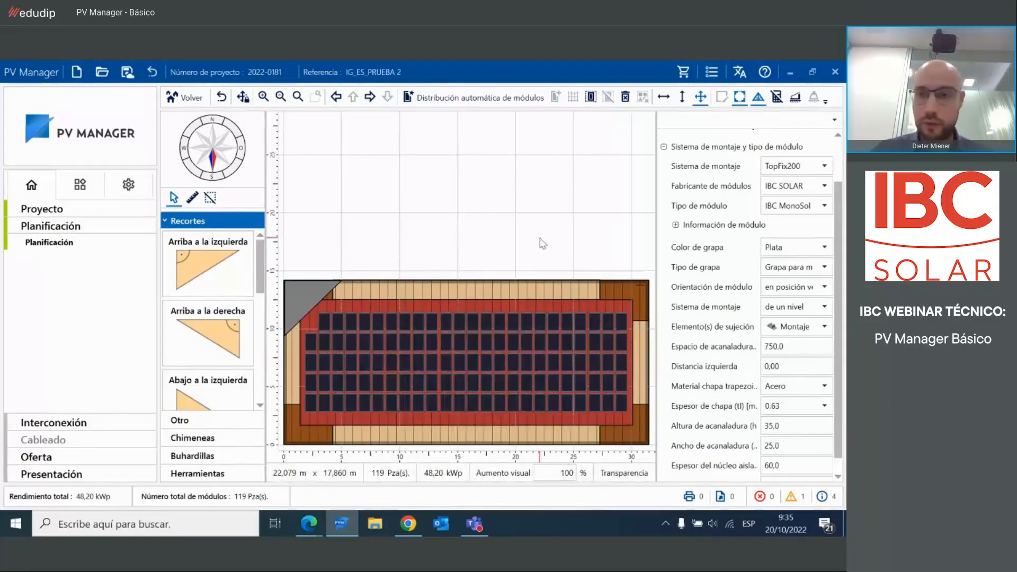
# - Review the notifications, the static factors and the mounting system settings down to the module support profile
pyautogui.click(789, 498)
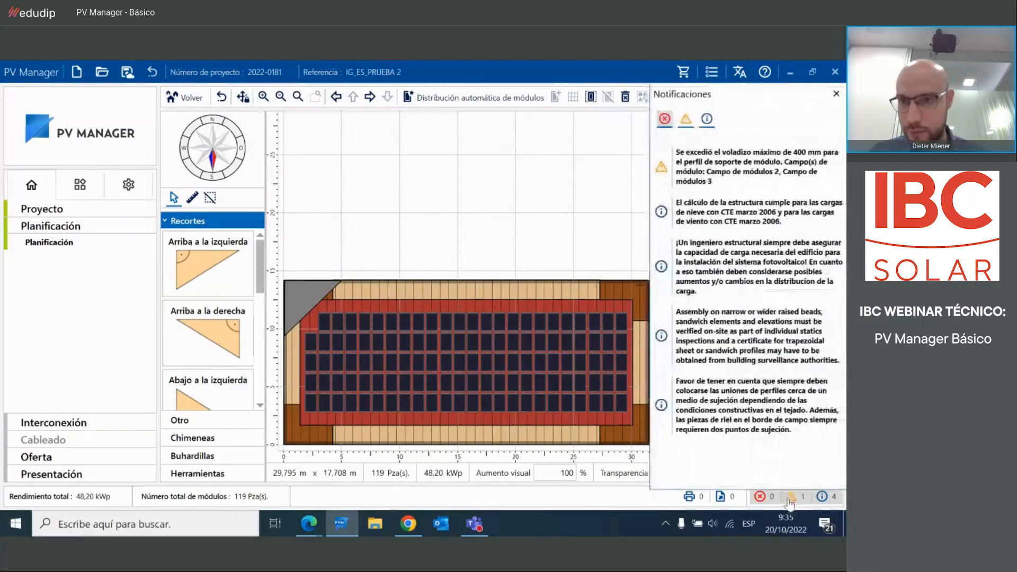
pyautogui.click(835, 95)
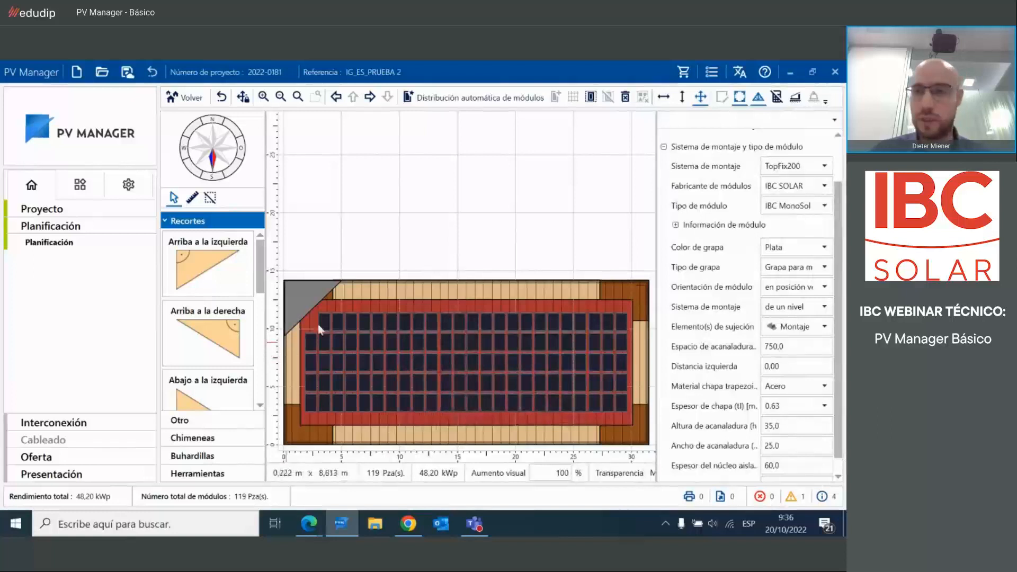
pyautogui.click(824, 100)
pyautogui.click(739, 118)
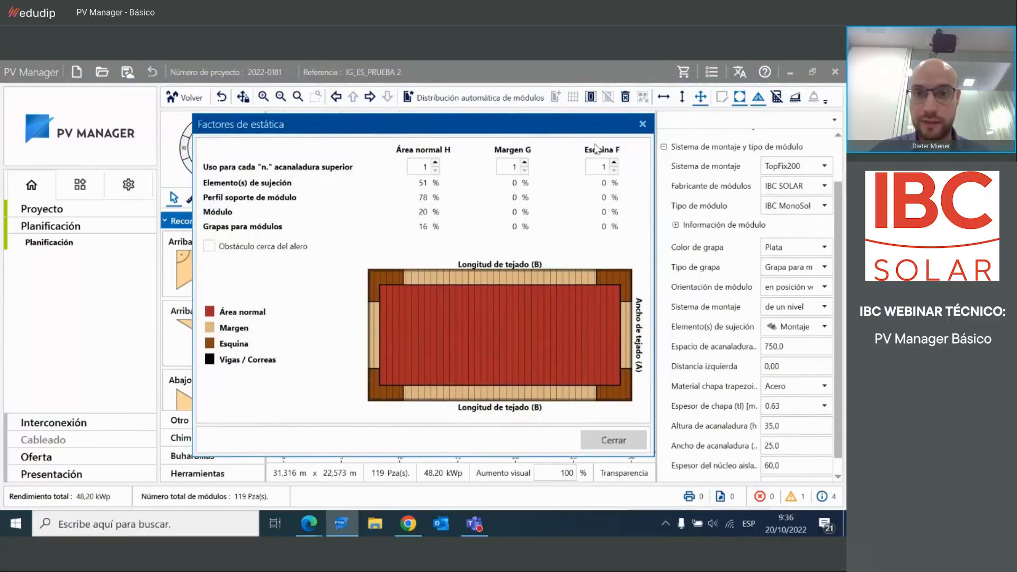
pyautogui.click(642, 124)
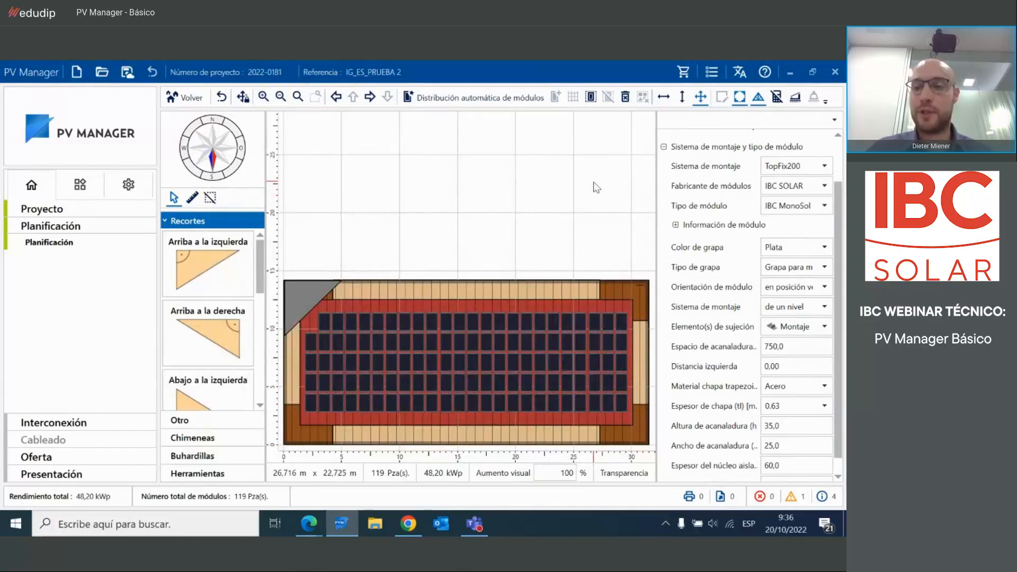
pyautogui.click(807, 348)
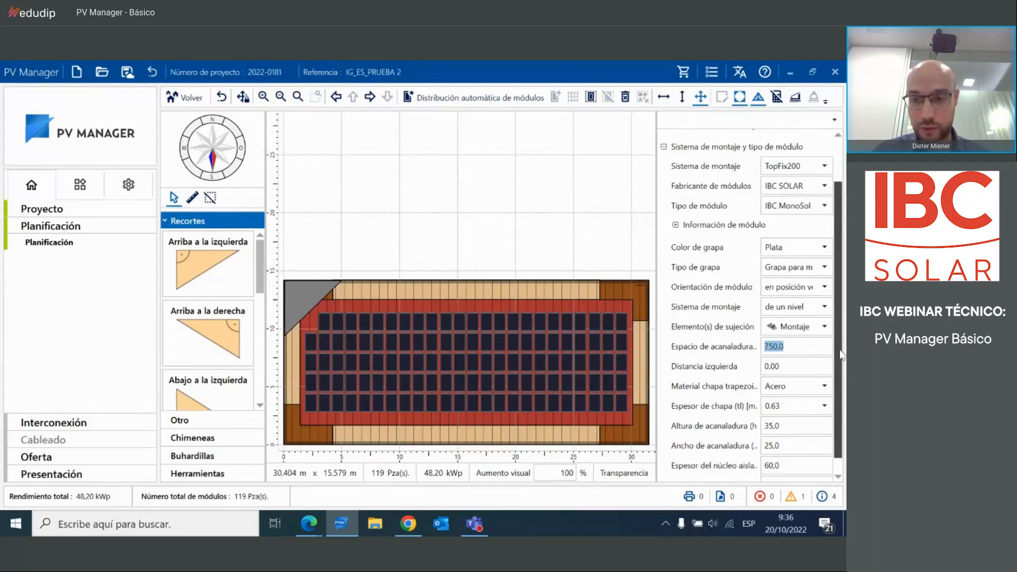
pyautogui.scroll(-1, 801, 473)
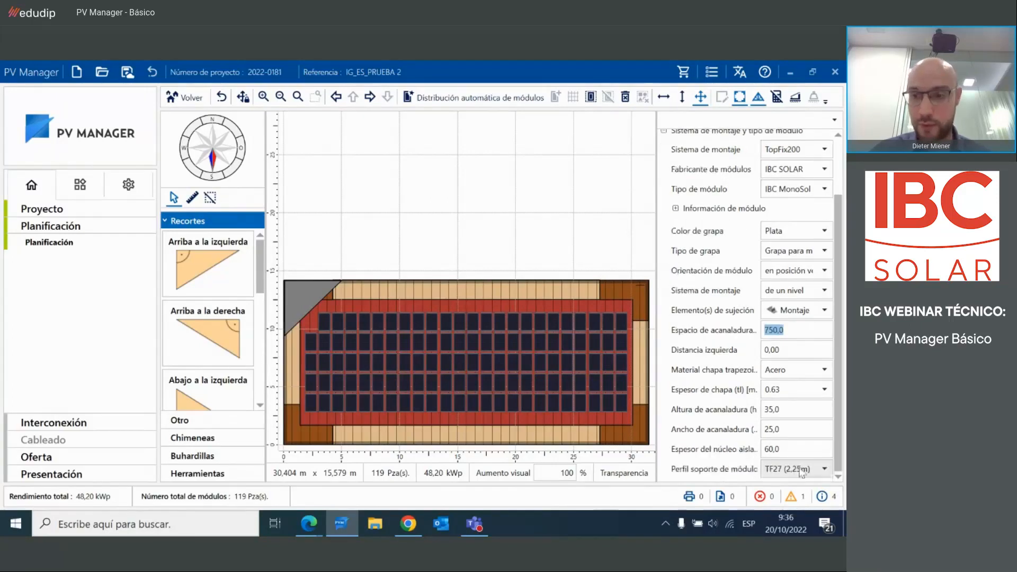
pyautogui.click(790, 330)
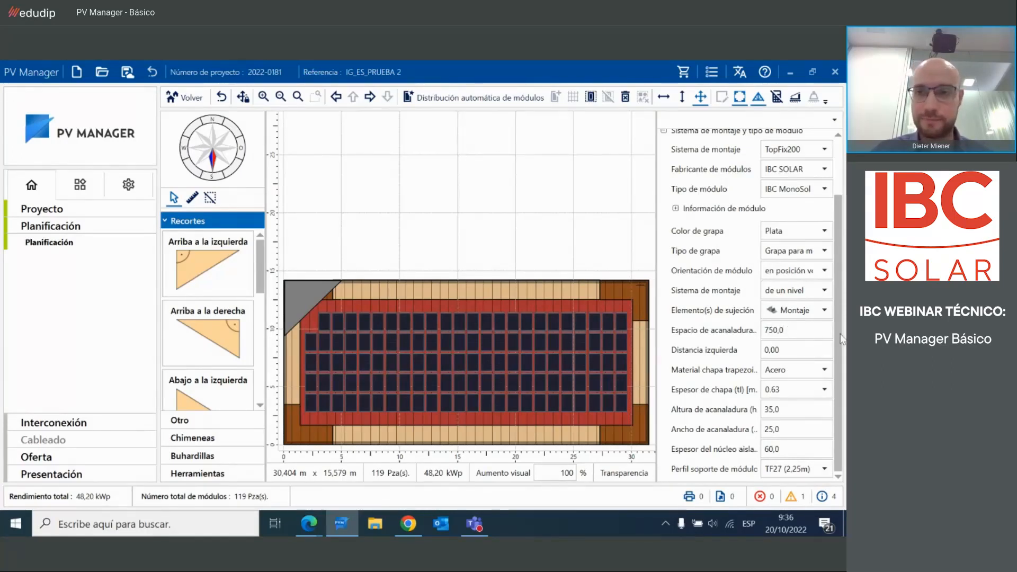
# - Return to the site plan and enlarge the empty second building to 14.50 m wide and 29.00 m long
pyautogui.click(196, 98)
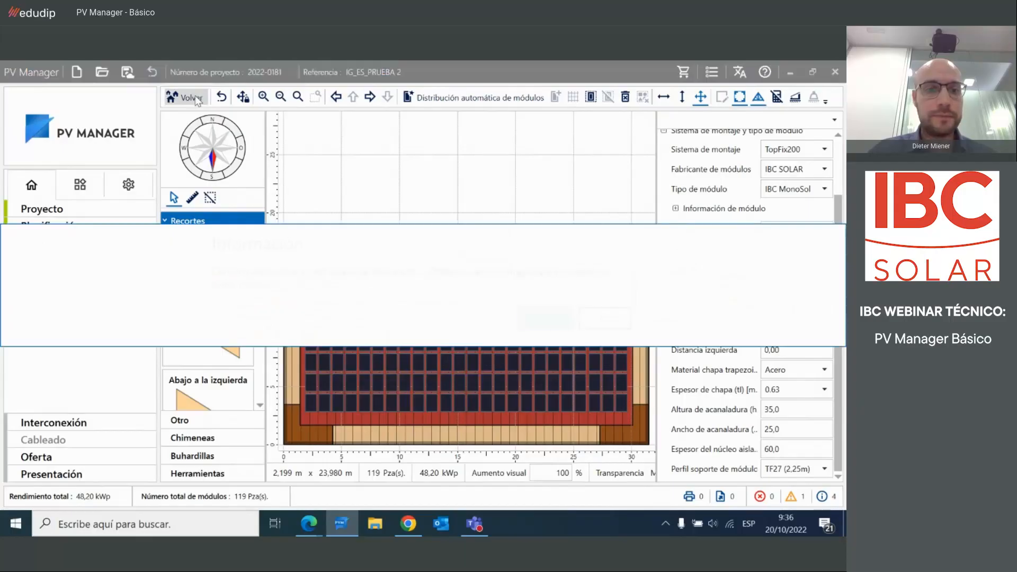
pyautogui.click(547, 319)
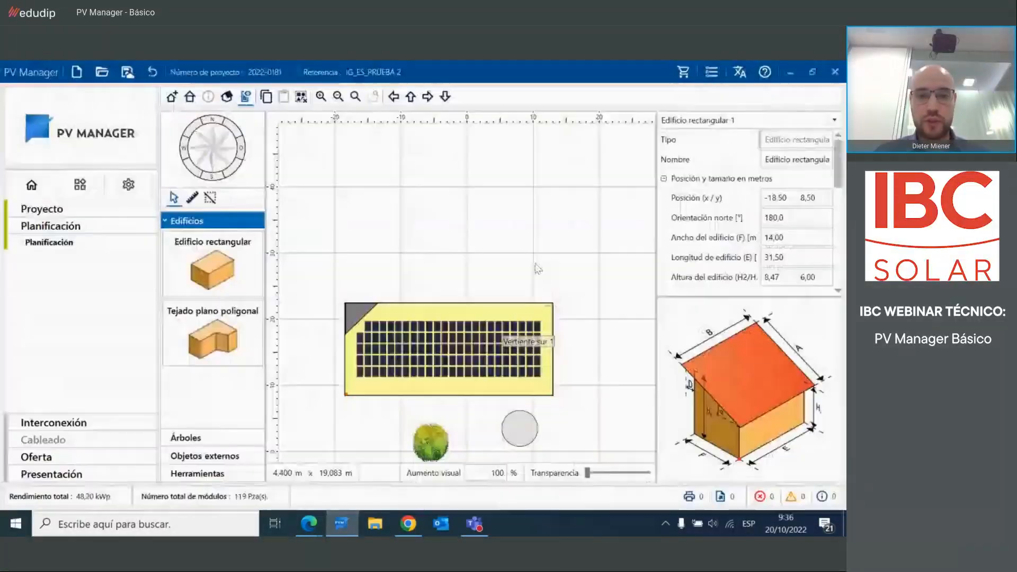
pyautogui.scroll(-2, 624, 285)
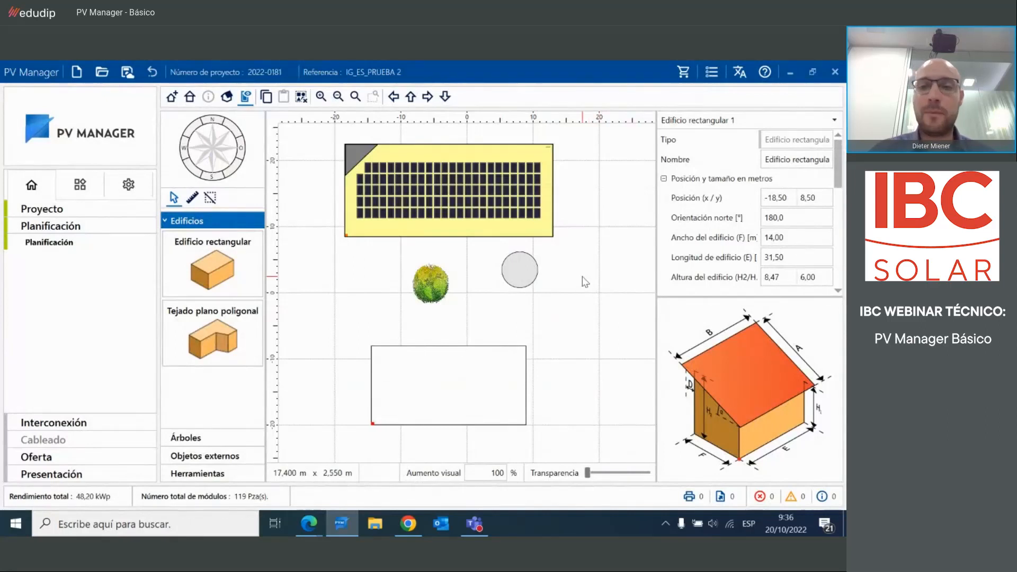
pyautogui.scroll(-2, 582, 276)
pyautogui.click(484, 213)
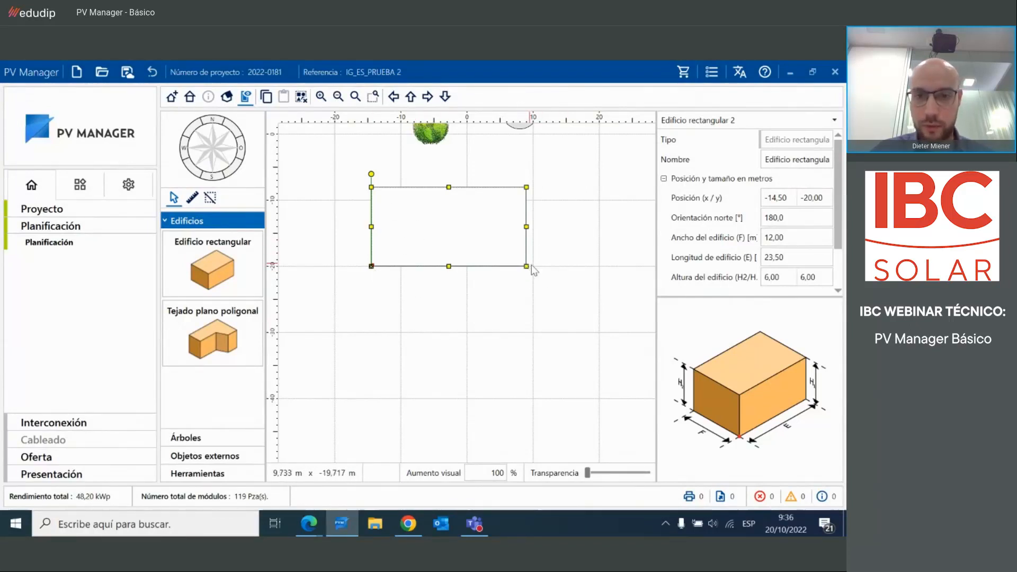
pyautogui.moveTo(526, 266); pyautogui.dragTo(563, 283)
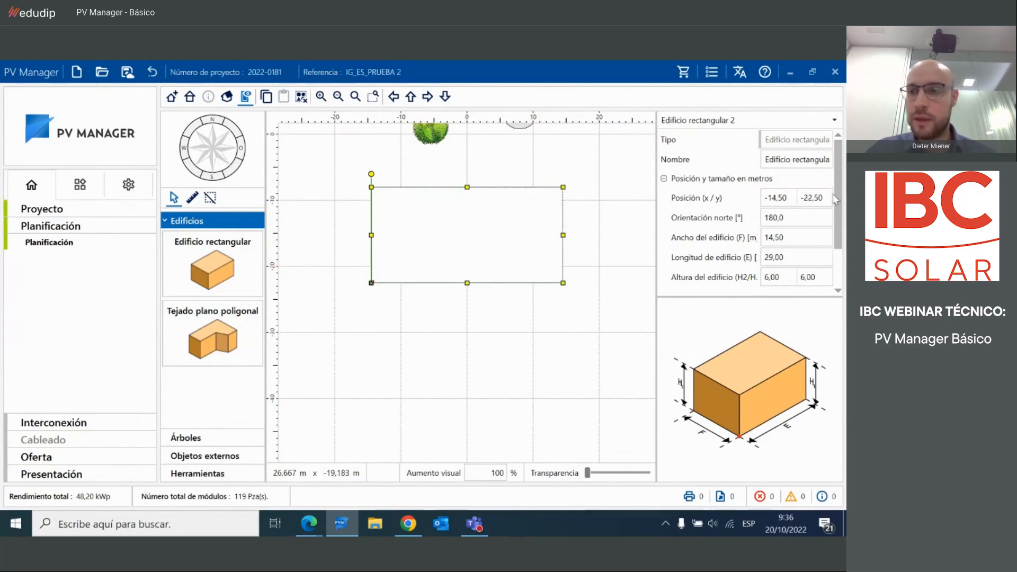
# - Give the second building a flat roof (Tejado plano) and set its building height to 12 m
pyautogui.scroll(-2, 816, 249)
pyautogui.click(825, 265)
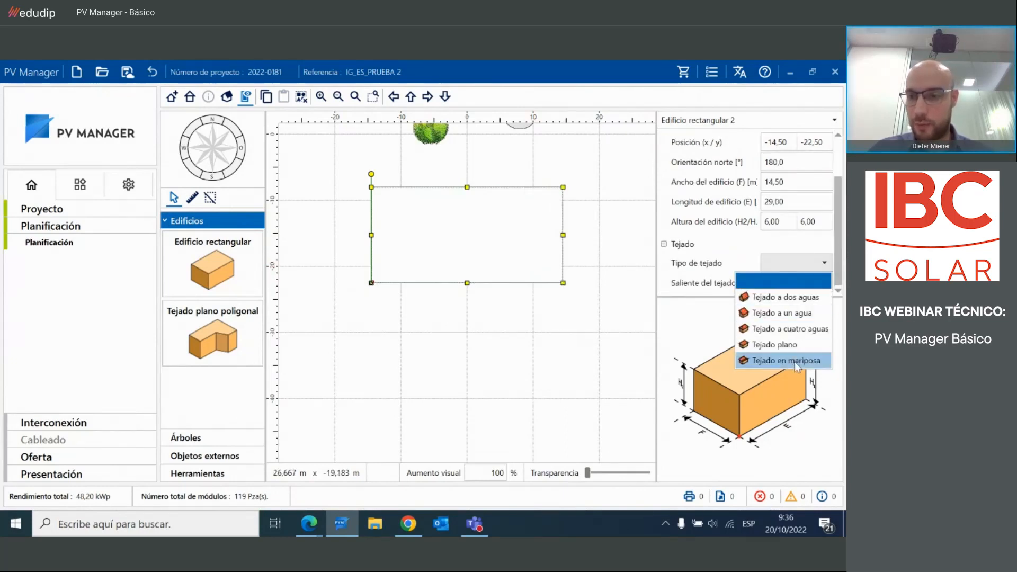
pyautogui.click(776, 342)
pyautogui.click(820, 222)
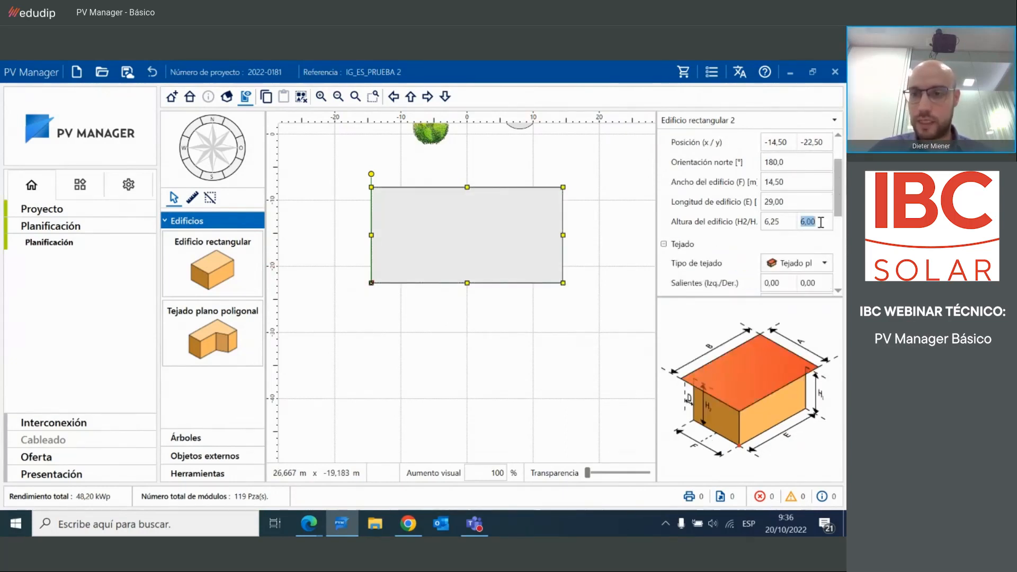
pyautogui.write('12')
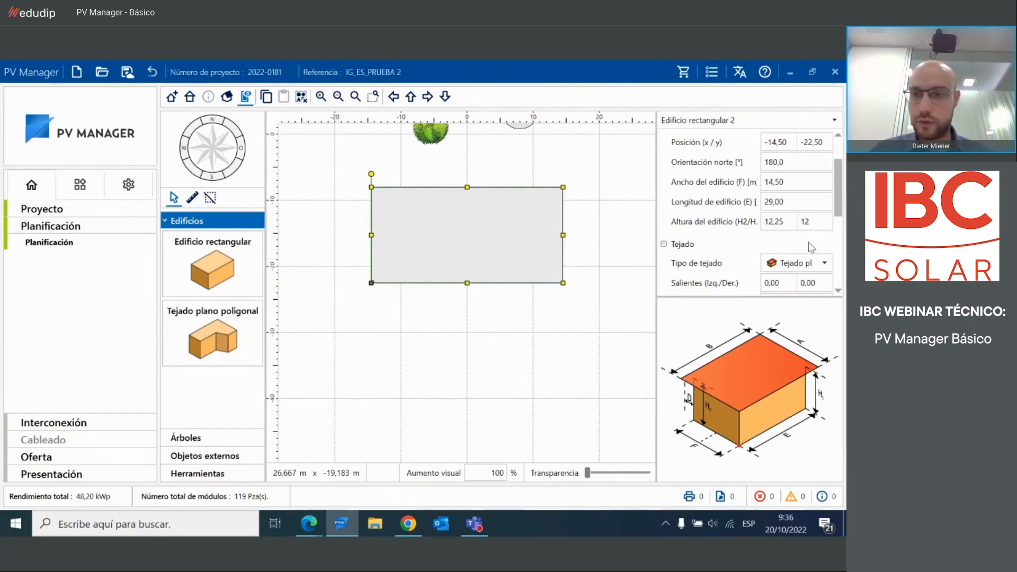
# - Set the inclination of the second building's south roof face (Vertiente sur) to 0°
pyautogui.moveTo(836, 191); pyautogui.dragTo(800, 255)
pyautogui.click(800, 255)
pyautogui.write('0')
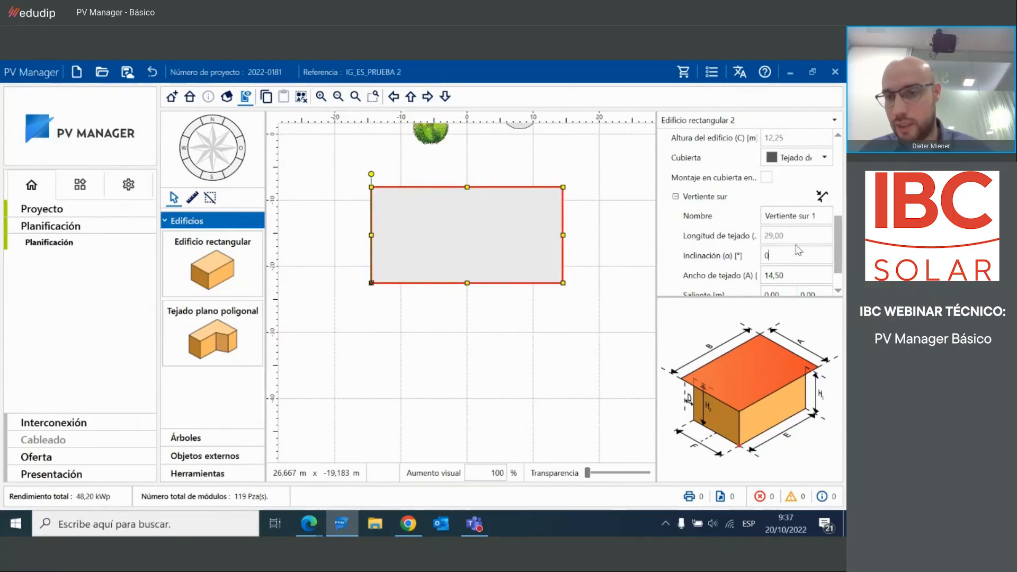
pyautogui.scroll(-1, 790, 203)
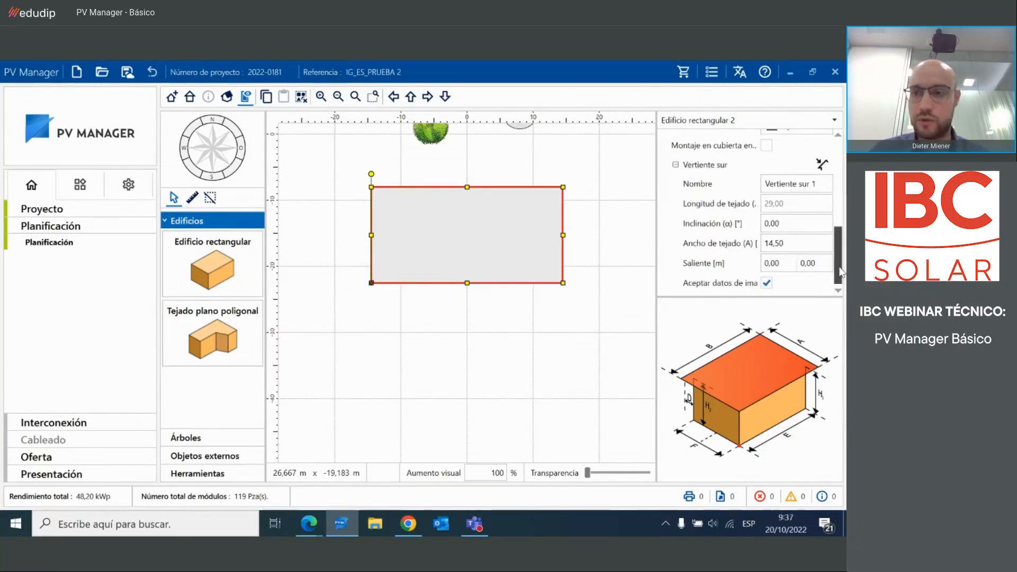
pyautogui.moveTo(839, 277); pyautogui.dragTo(840, 281)
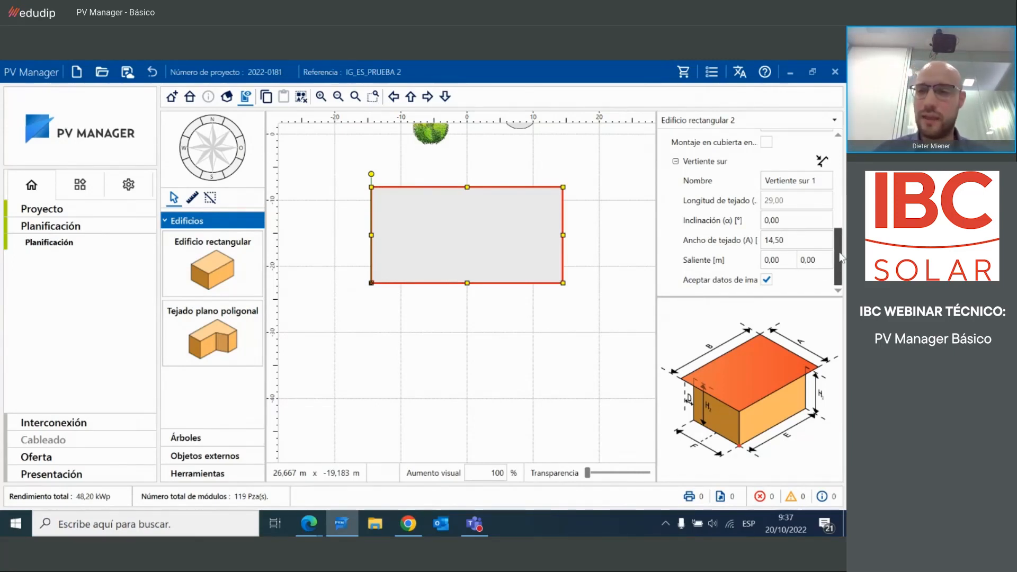
# - Compare the available roof coverings for the second building and set Cubierta to Concreto
pyautogui.scroll(3, 839, 258)
pyautogui.moveTo(839, 249); pyautogui.dragTo(843, 268)
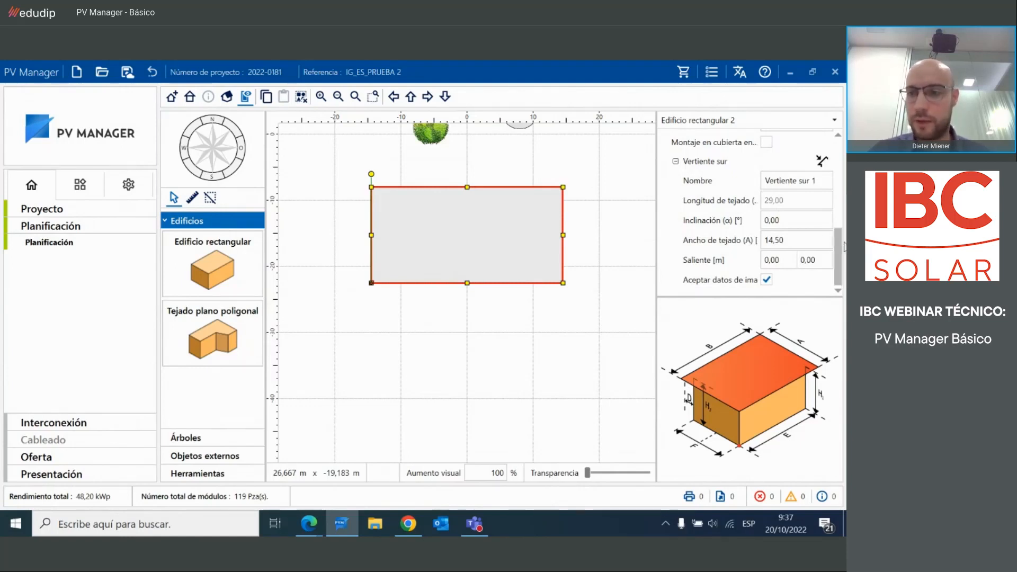
pyautogui.scroll(3, 842, 247)
pyautogui.click(825, 217)
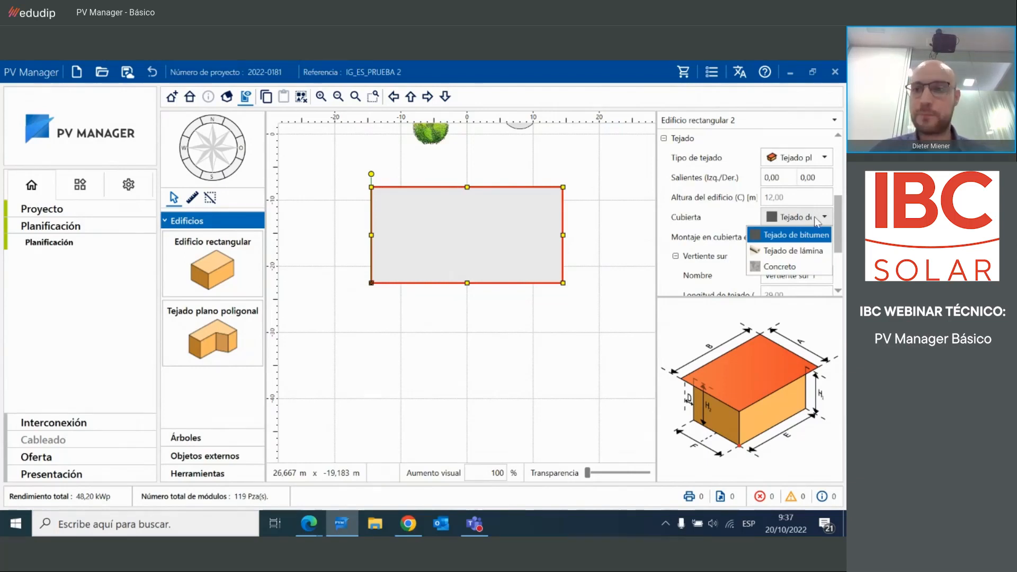
pyautogui.moveTo(795, 232)
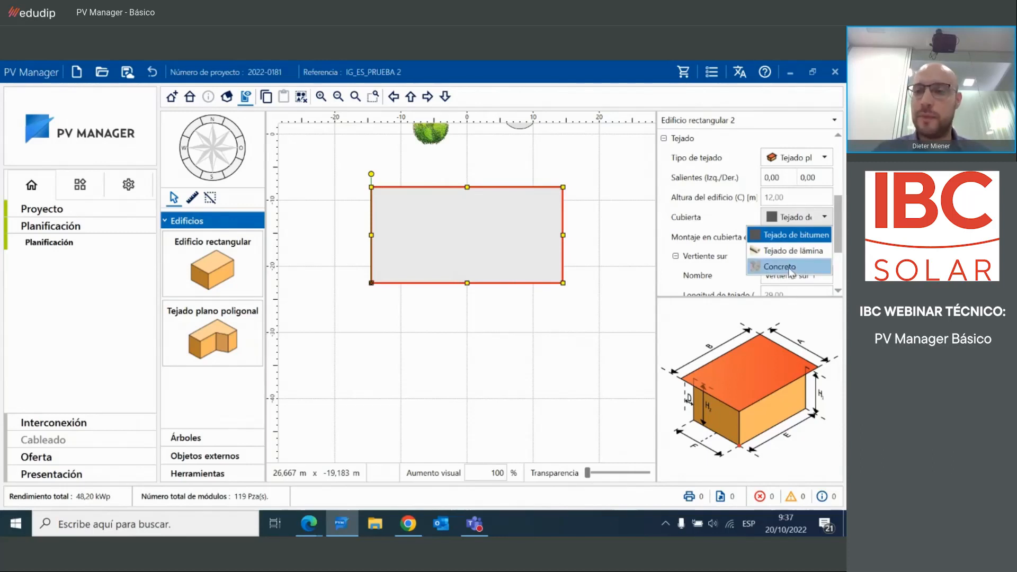
pyautogui.moveTo(794, 270)
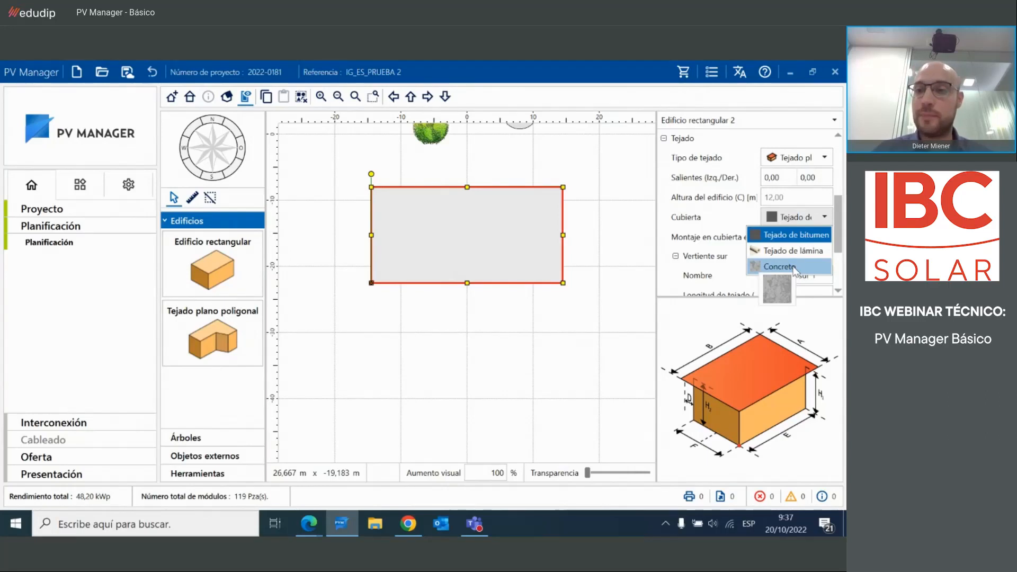
pyautogui.moveTo(779, 252)
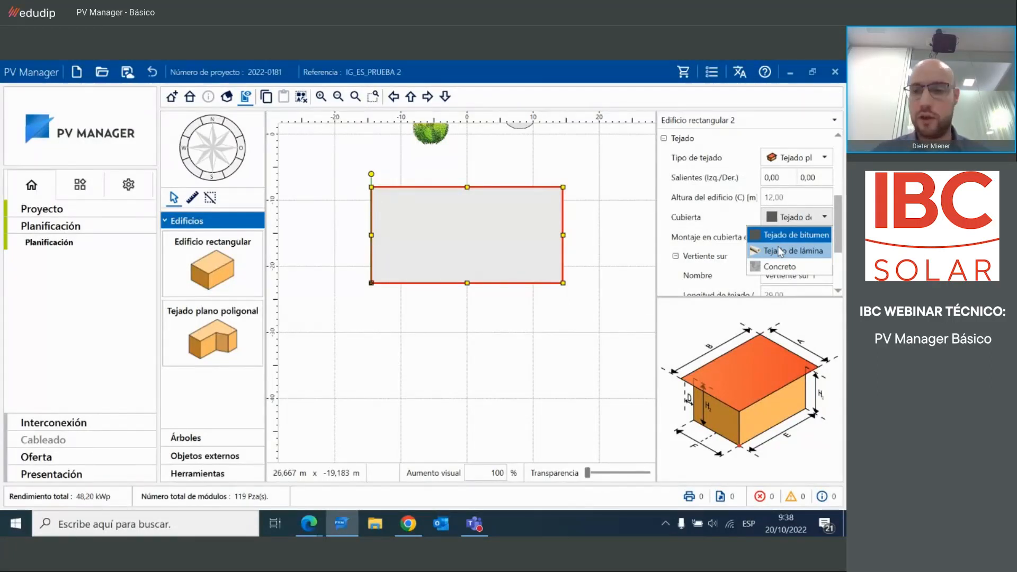
pyautogui.click(800, 234)
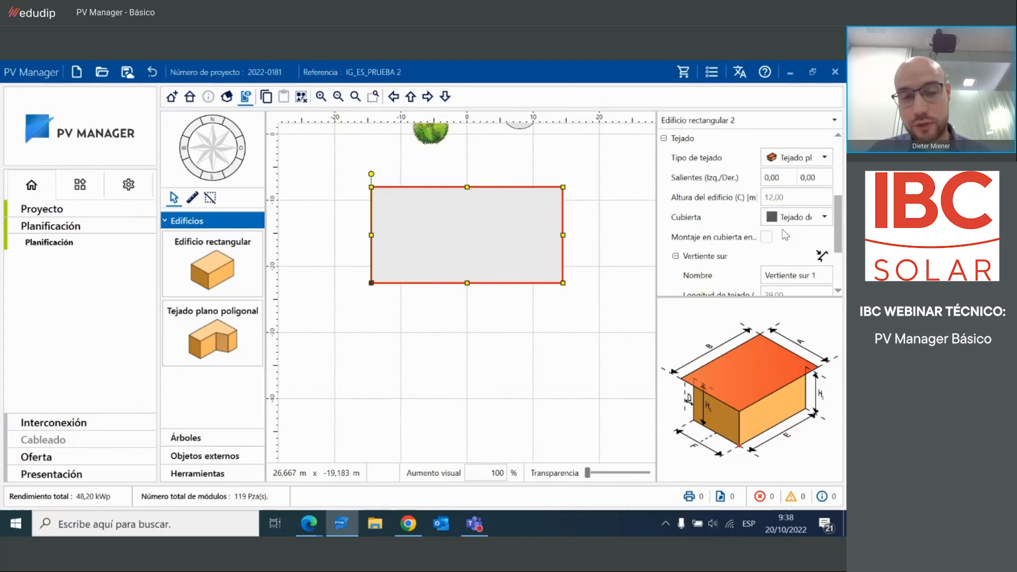
pyautogui.click(812, 218)
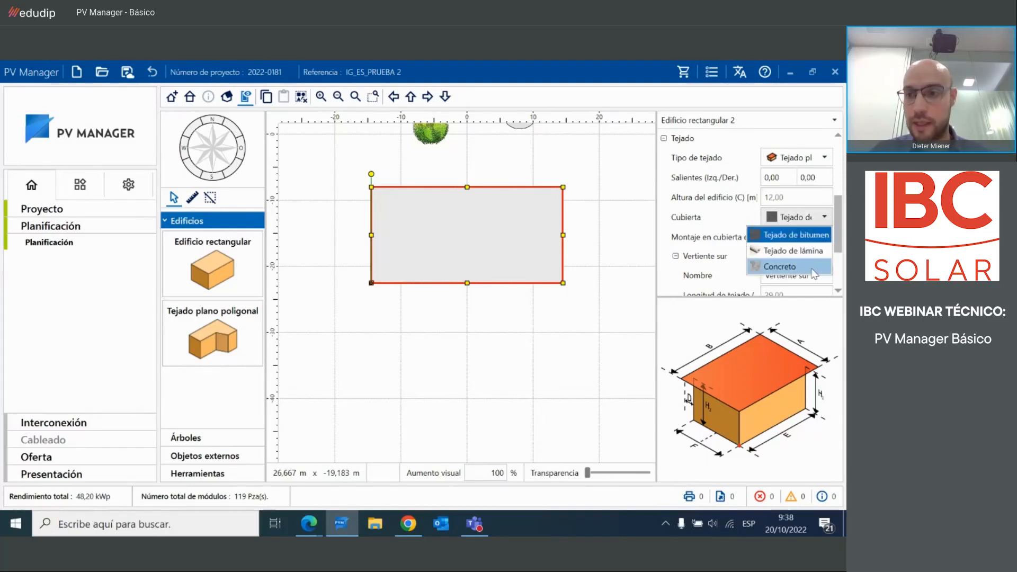
pyautogui.click(813, 271)
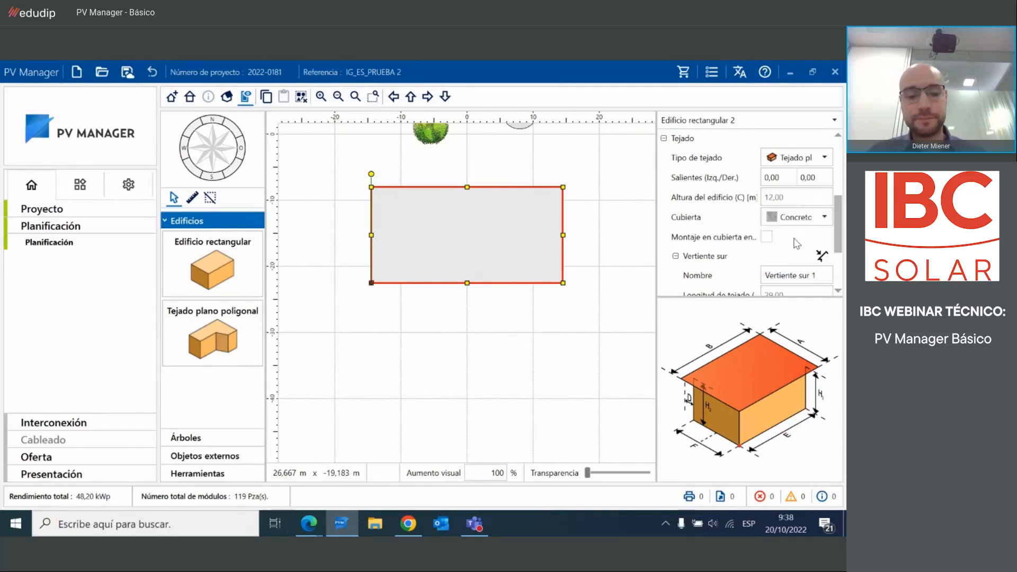
# - Check the concrete roof's module layout view with the Montaje en cubierta option disabled, then return to the site plan and enable the option
pyautogui.click(766, 237)
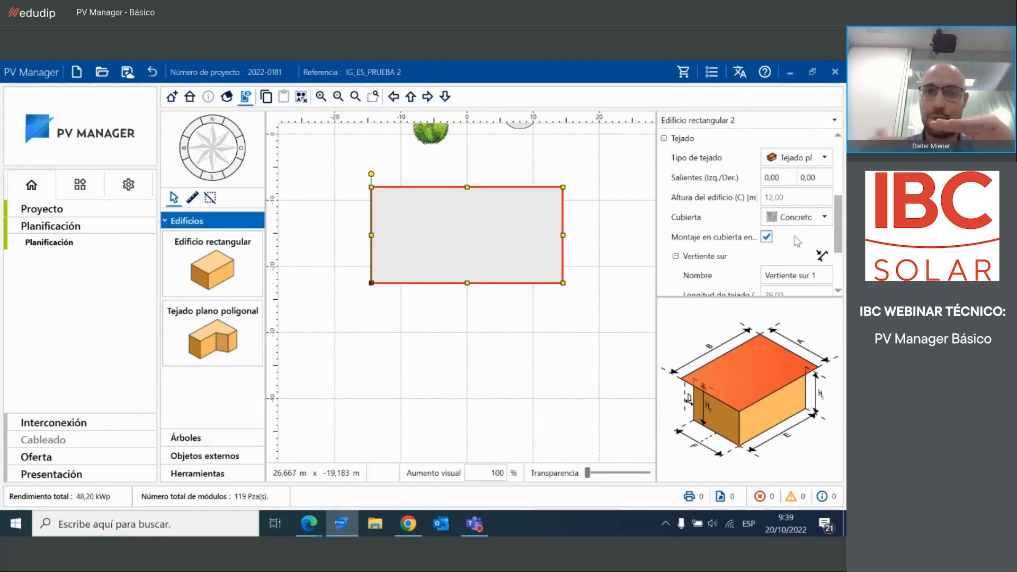
pyautogui.click(766, 237)
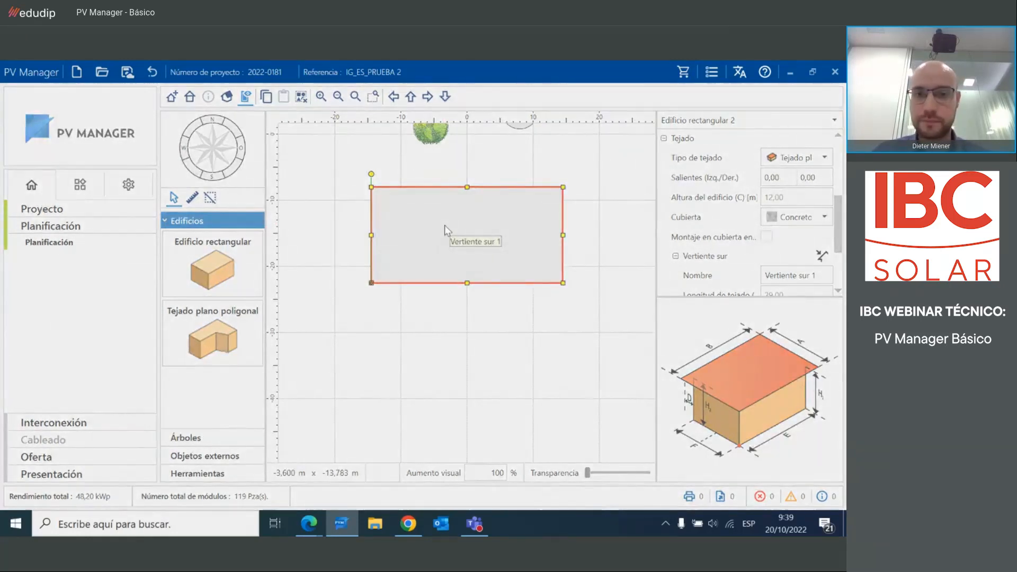
pyautogui.doubleClick(450, 230)
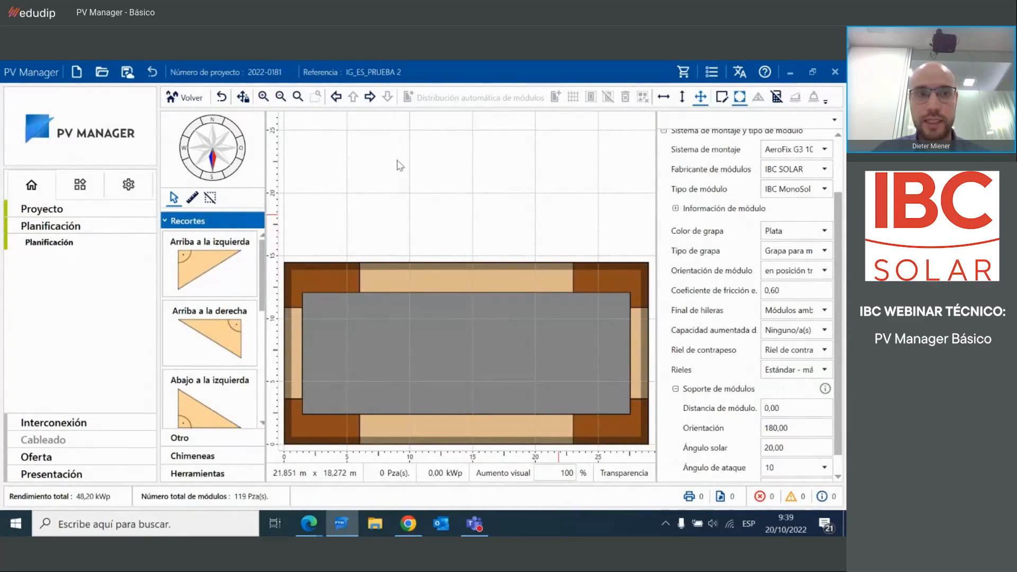
pyautogui.click(186, 98)
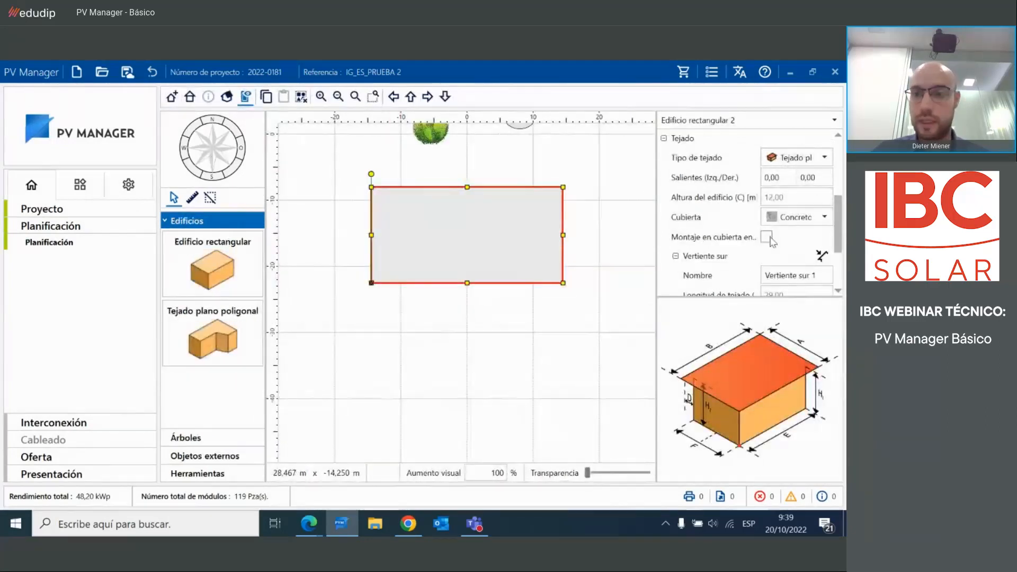
pyautogui.click(769, 241)
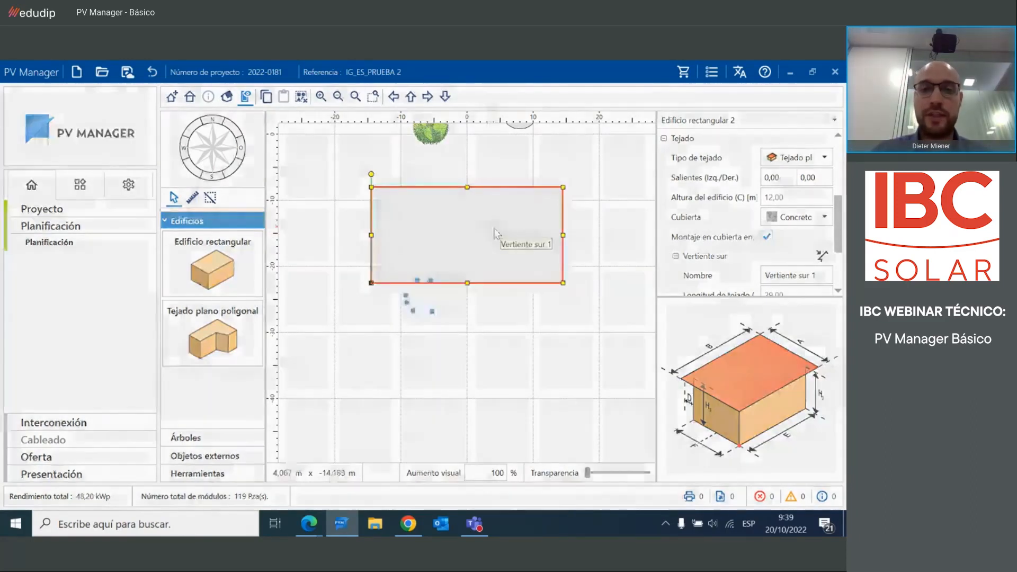
# - Disable the second building's Montaje en cubierta option, keep Cubierta as Concreto, and open the roof's module layout
pyautogui.doubleClick(496, 233)
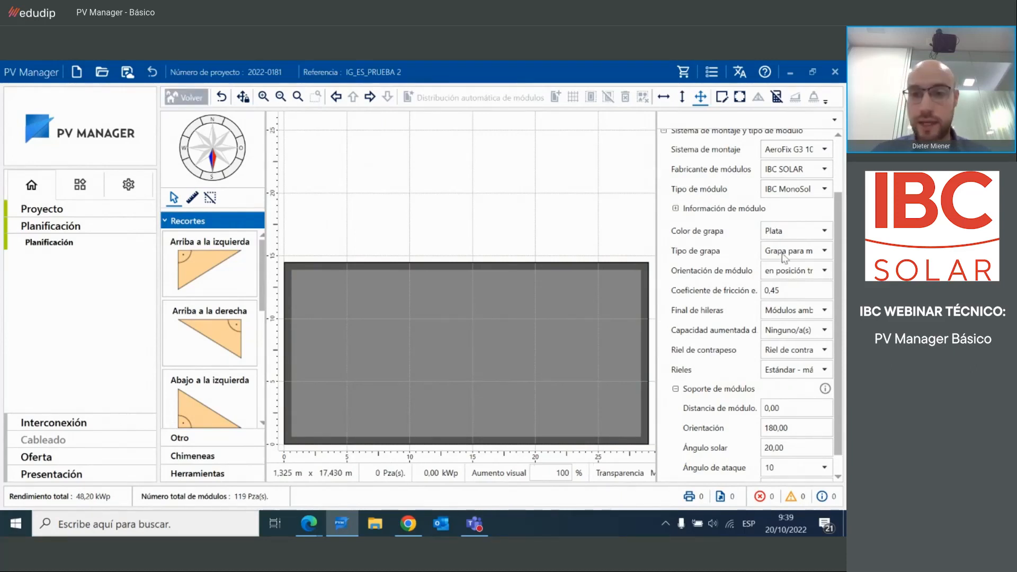
pyautogui.click(767, 237)
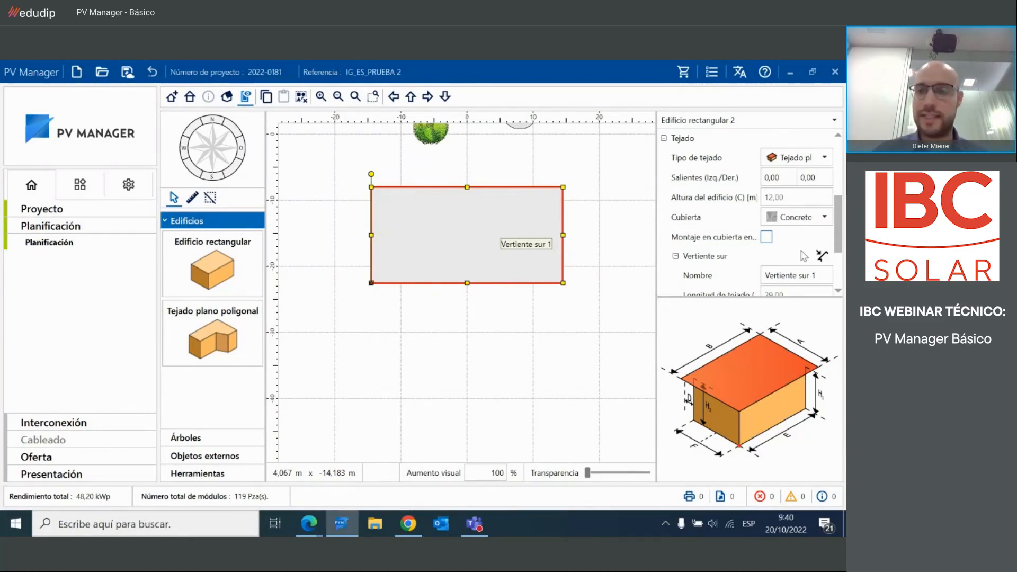
pyautogui.click(824, 219)
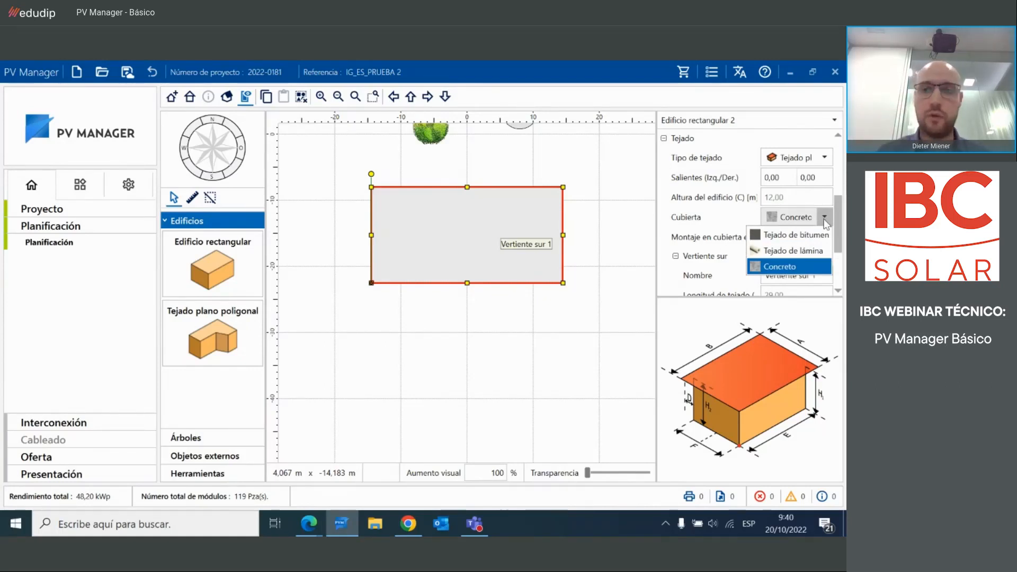
pyautogui.click(797, 267)
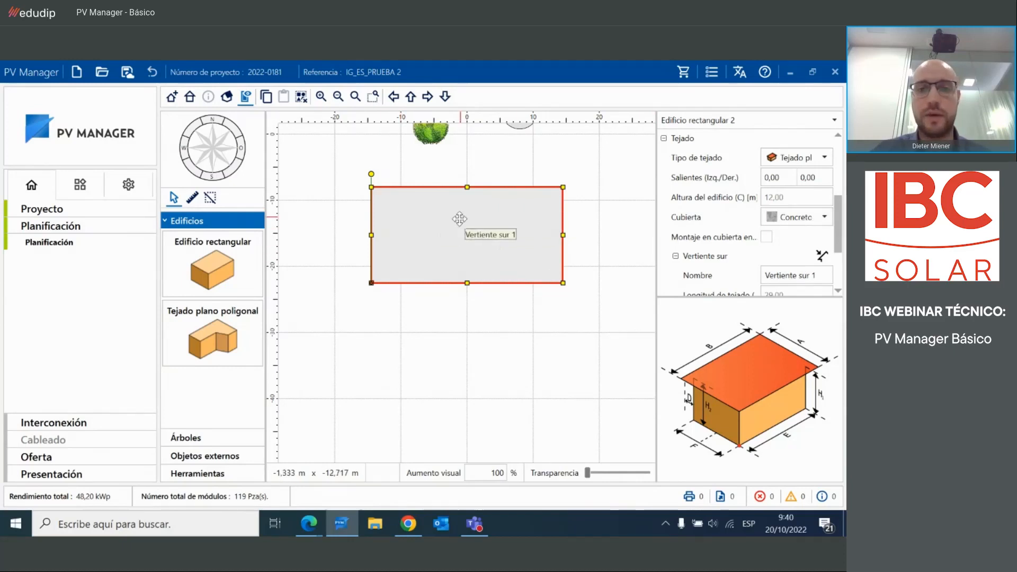
pyautogui.doubleClick(458, 218)
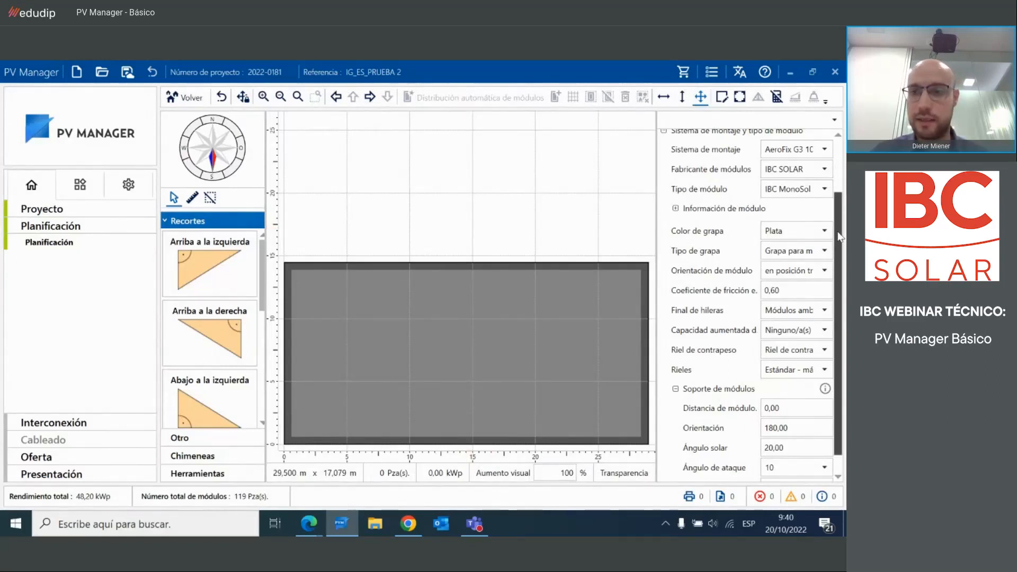
# - Set the rails (Rieles) of the roof's mounting system to Eco - todas las longitudes
pyautogui.moveTo(839, 237); pyautogui.dragTo(839, 173)
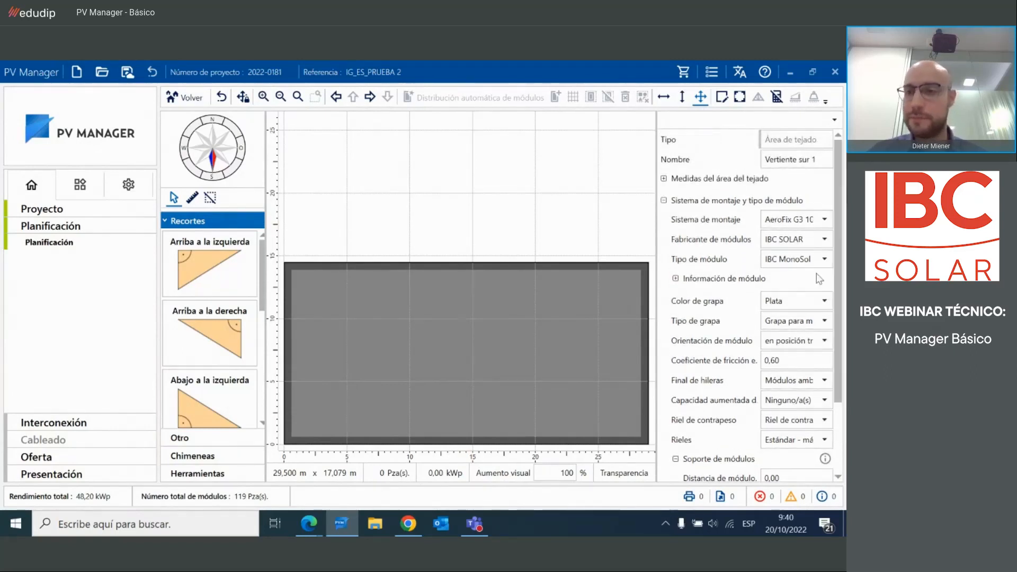
pyautogui.moveTo(839, 291); pyautogui.dragTo(840, 295)
pyautogui.scroll(-3, 843, 308)
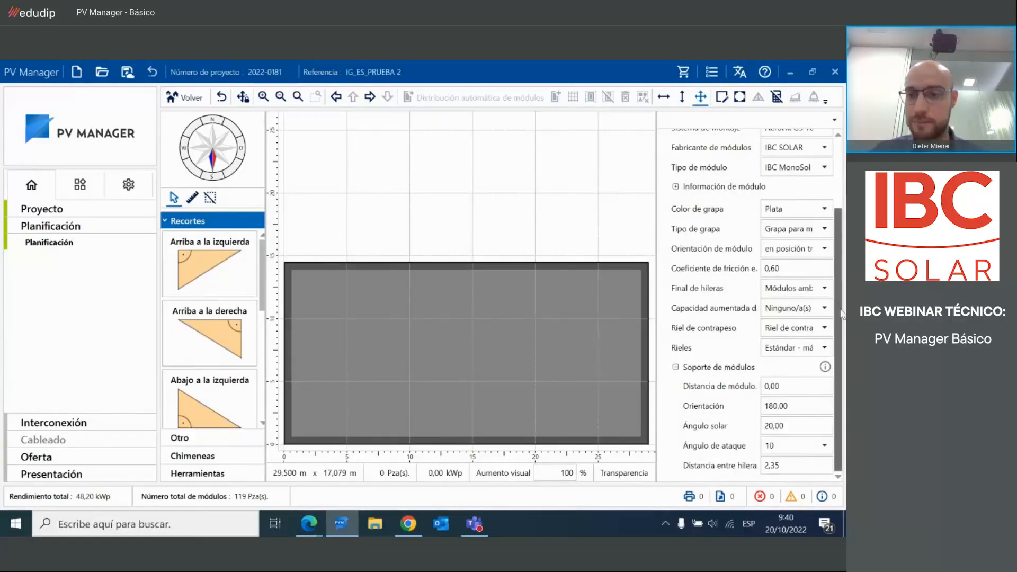
pyautogui.click(825, 347)
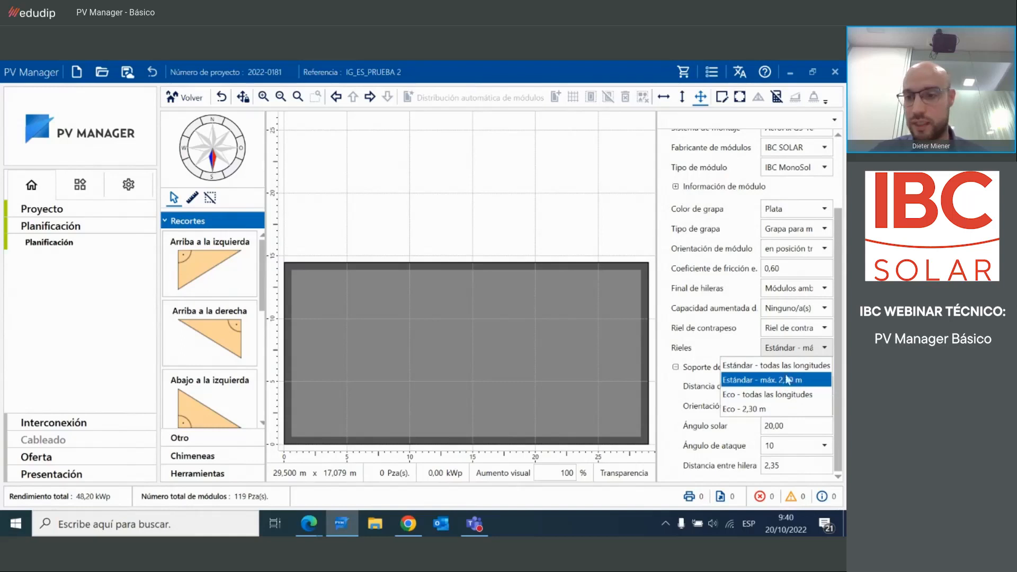
pyautogui.click(774, 395)
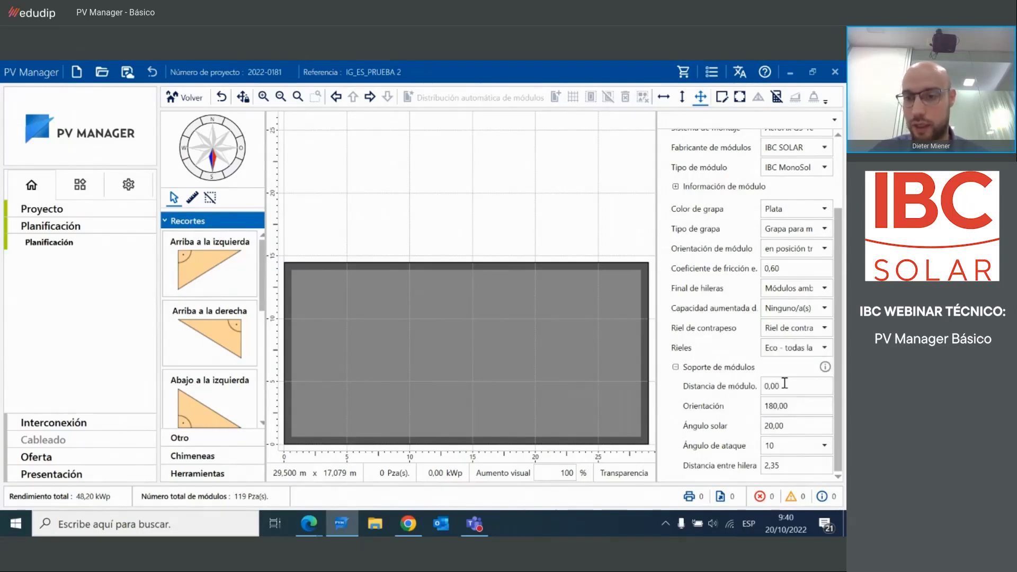
pyautogui.click(824, 348)
pyautogui.click(789, 394)
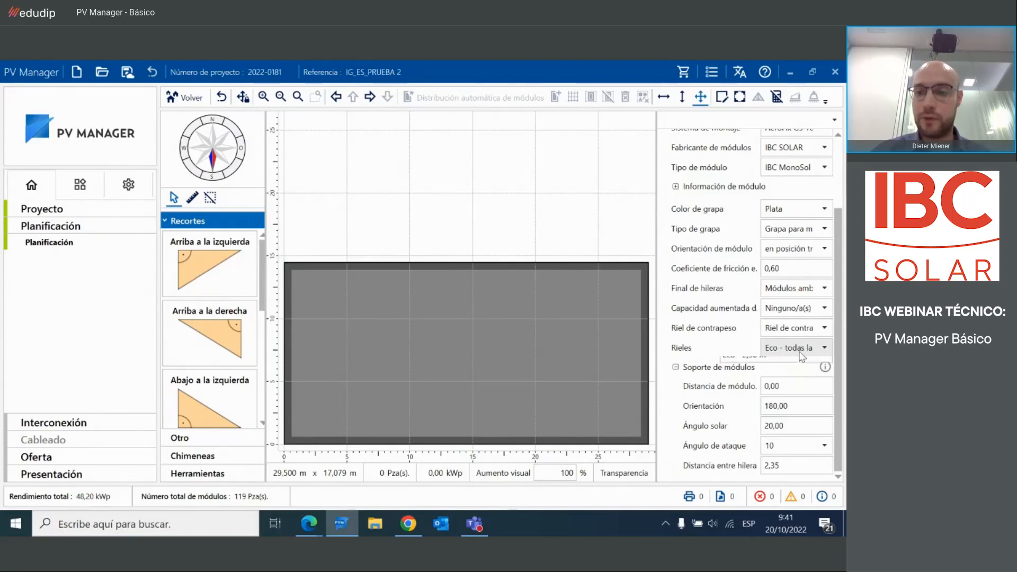
pyautogui.click(799, 356)
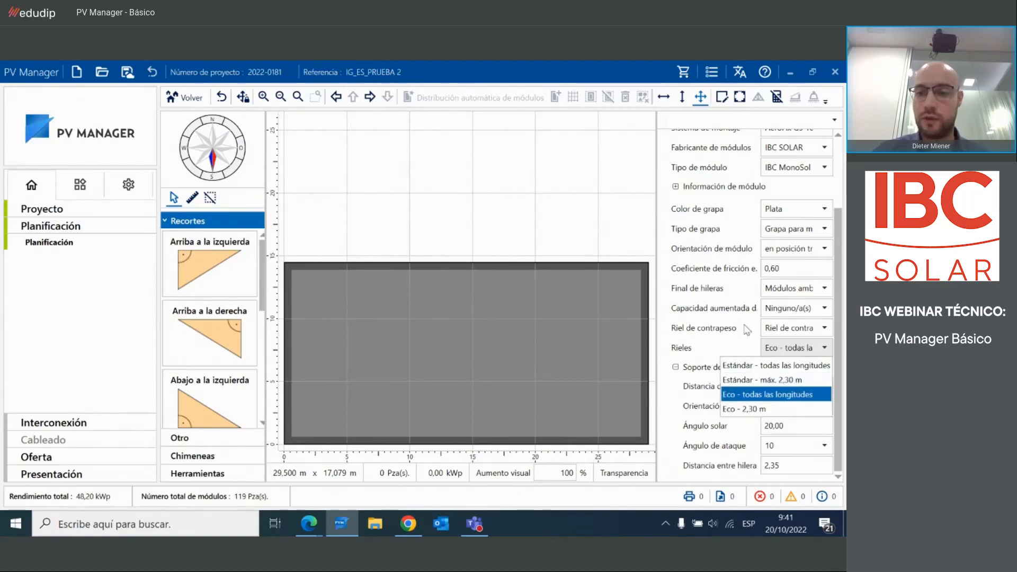
pyautogui.click(792, 395)
# - Set the module support orientation to 90° and keep AeroFix G3 10-EW as the mounting system
pyautogui.doubleClick(799, 404)
pyautogui.write('90')
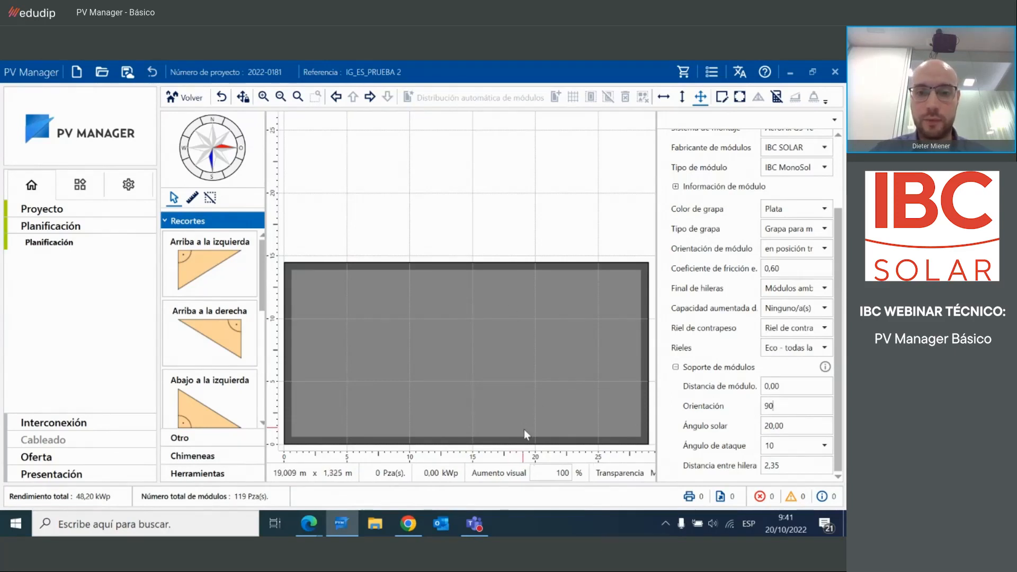
pyautogui.scroll(3, 794, 318)
pyautogui.click(824, 220)
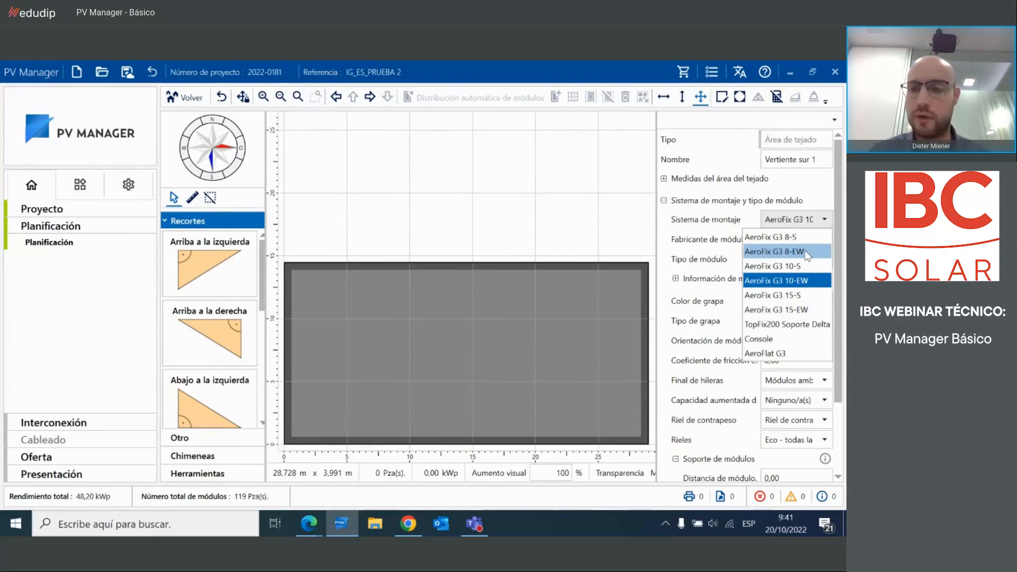
pyautogui.click(803, 282)
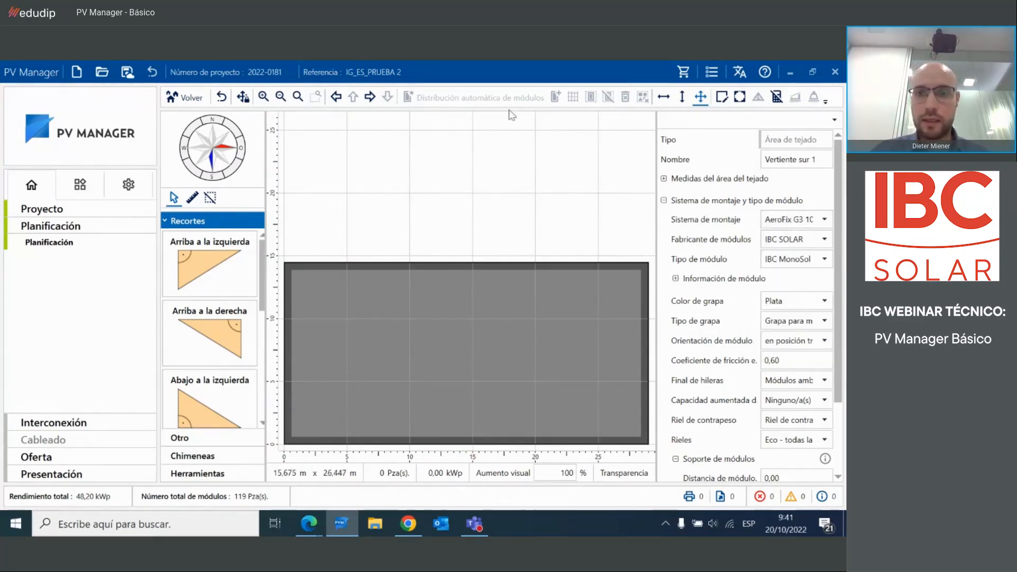
# - Review the second building's position and size data in the site plan, then reopen its module layout
pyautogui.moveTo(839, 257); pyautogui.dragTo(840, 259)
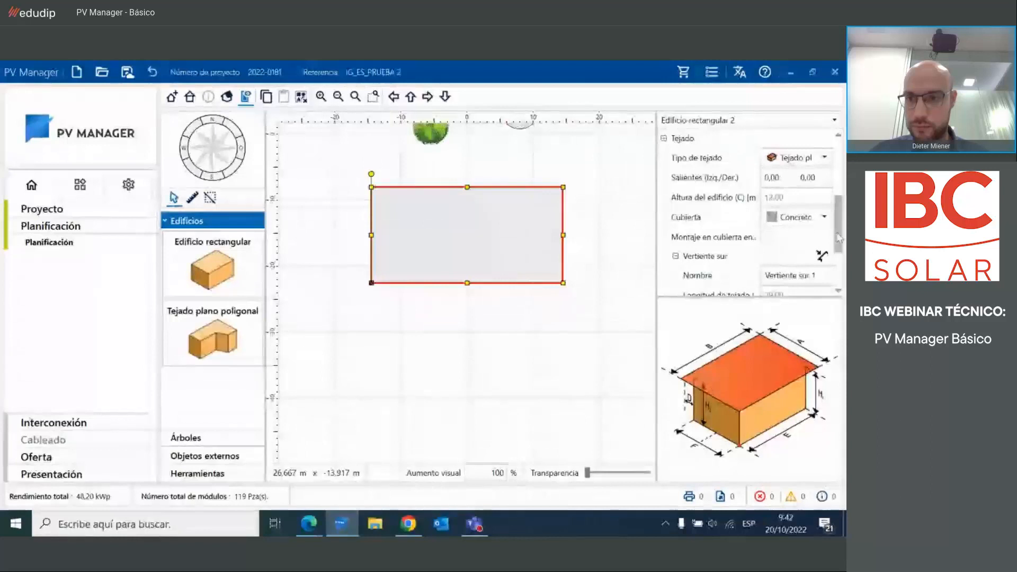
pyautogui.moveTo(840, 254); pyautogui.dragTo(839, 170)
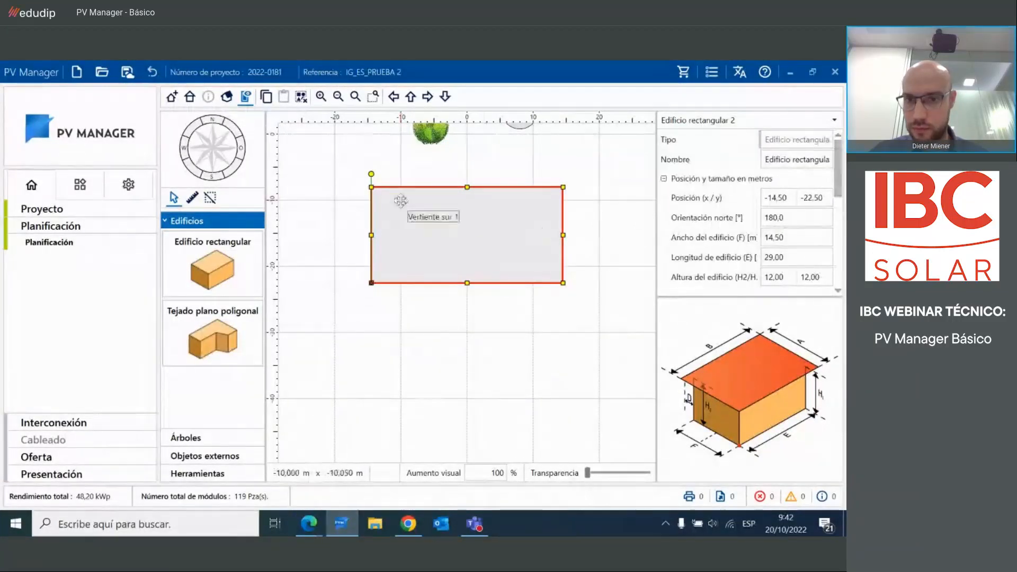
pyautogui.doubleClick(451, 225)
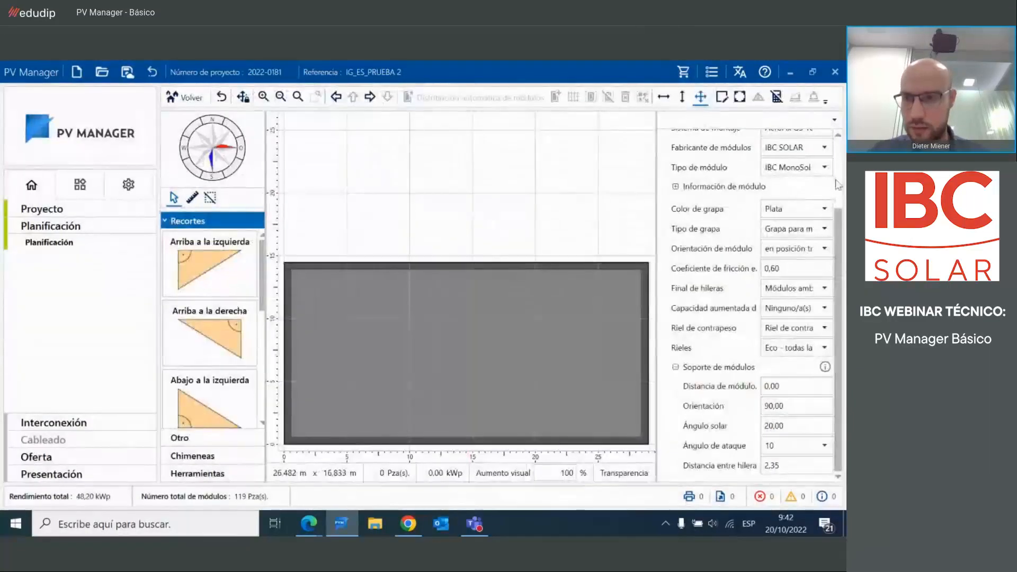
# - Change the roof's module type to IBC MonoSol 405 OS10-HC
pyautogui.click(824, 167)
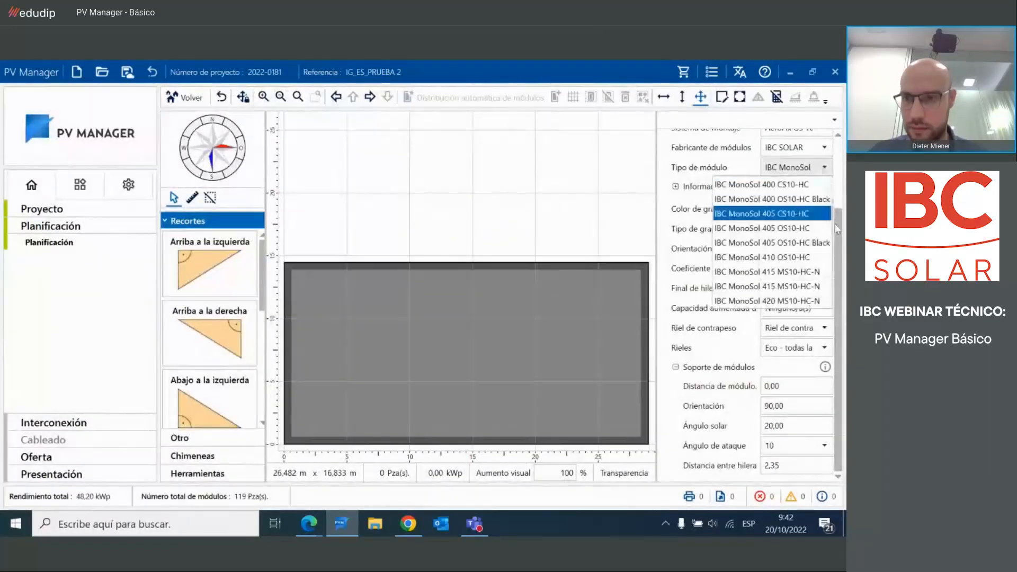
pyautogui.click(842, 236)
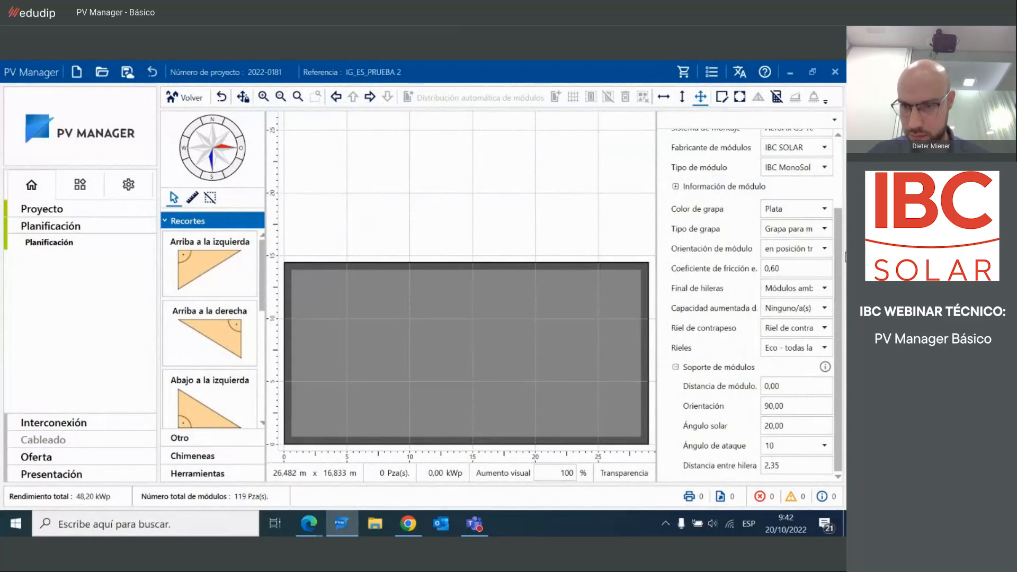
pyautogui.moveTo(839, 249); pyautogui.dragTo(840, 183)
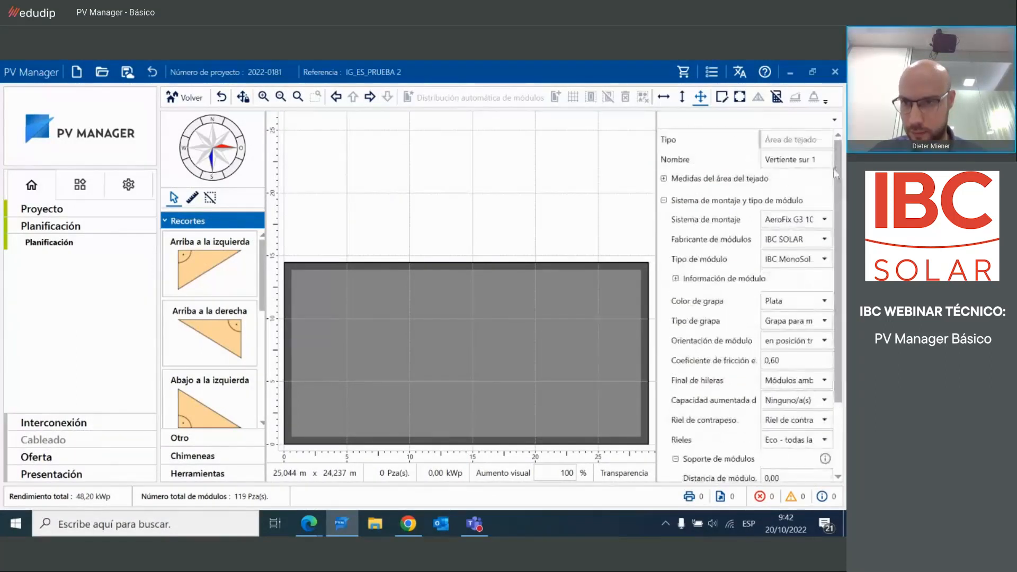
pyautogui.click(825, 240)
pyautogui.click(818, 260)
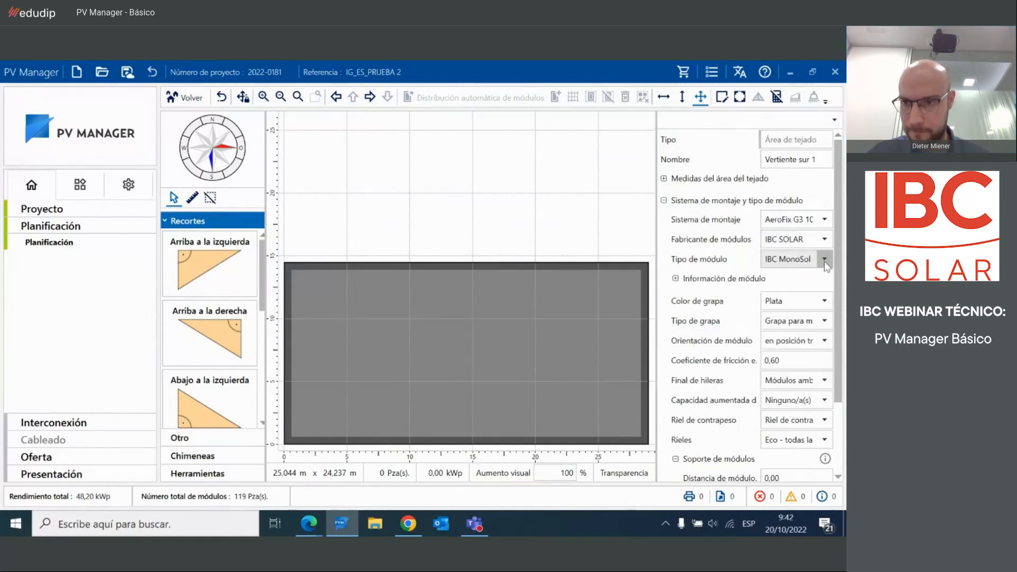
pyautogui.click(825, 259)
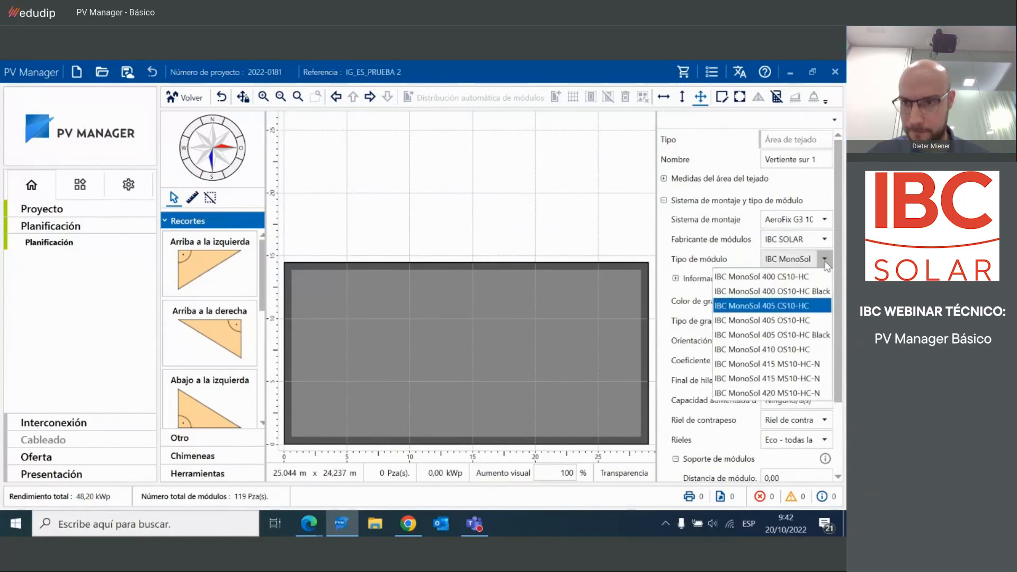
pyautogui.click(805, 321)
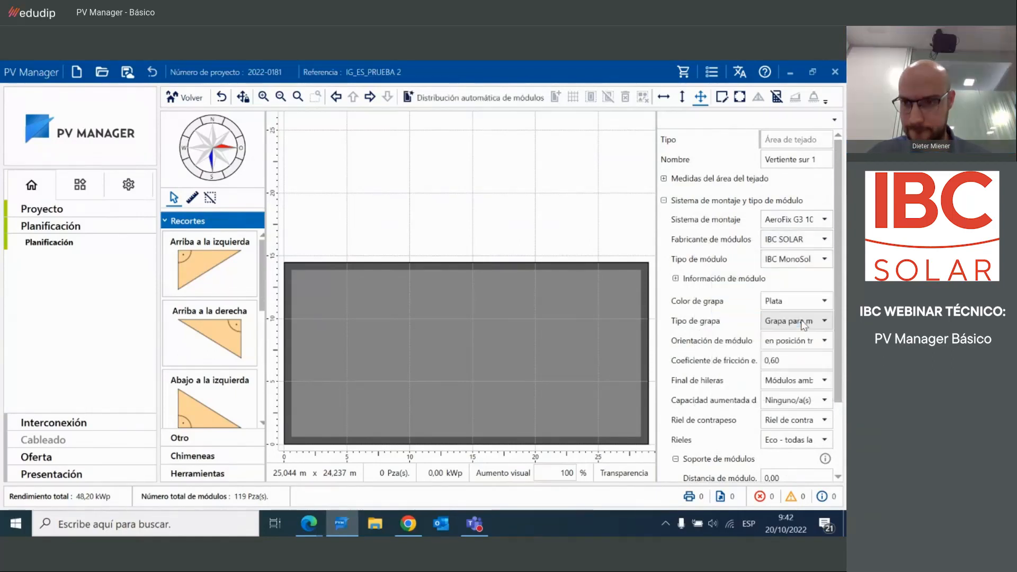
pyautogui.click(823, 262)
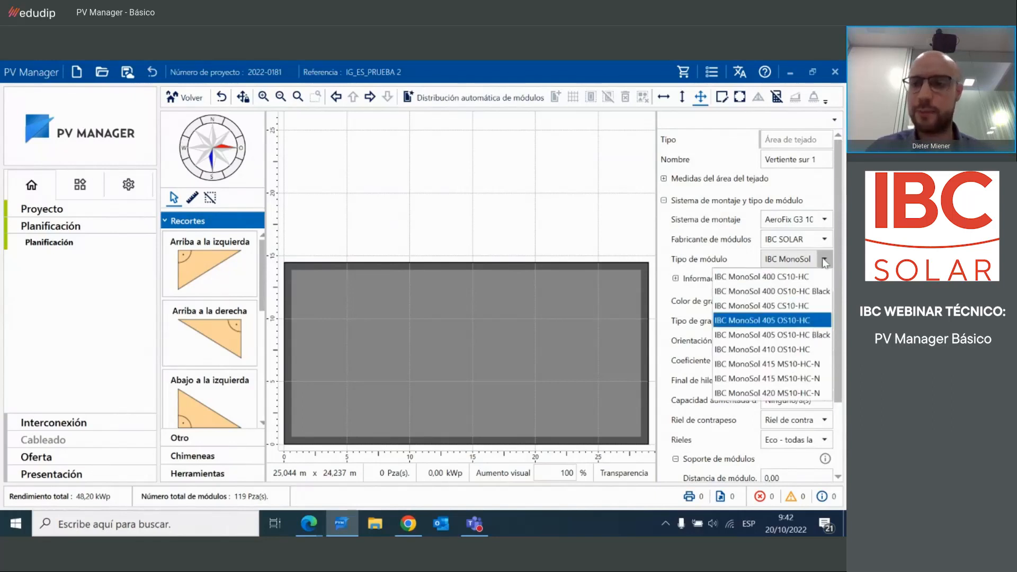
pyautogui.click(786, 321)
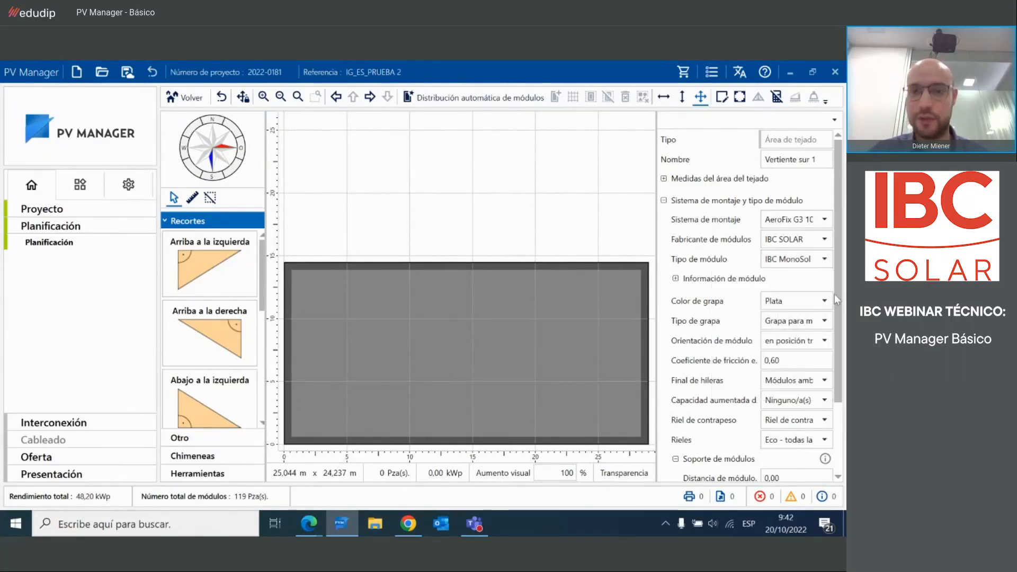
# - Distribute modules automatically over the complete roof, with 11 modules and 6 V rows between the expansion joints
pyautogui.click(489, 104)
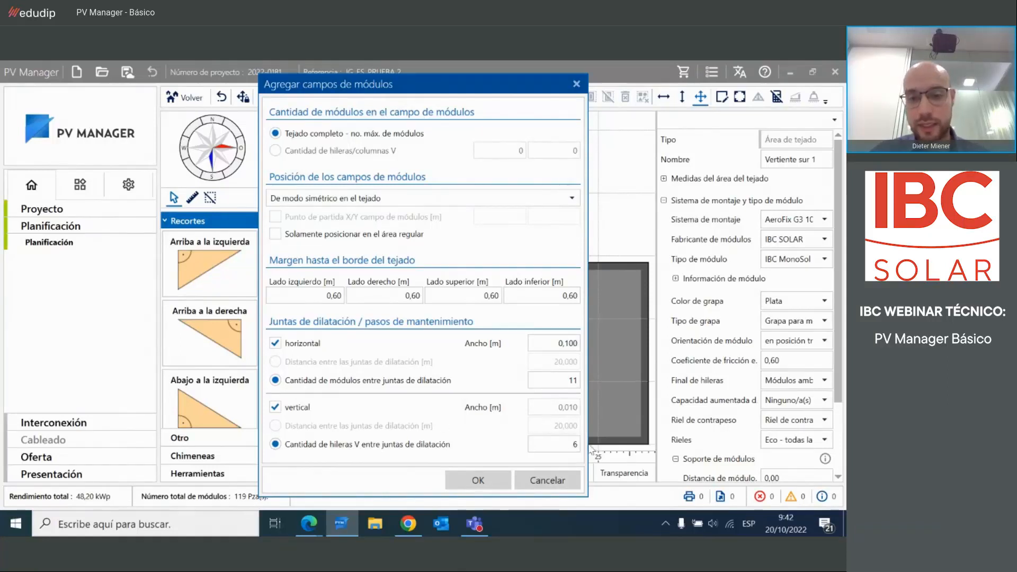
pyautogui.moveTo(577, 444); pyautogui.dragTo(570, 445)
pyautogui.write('7')
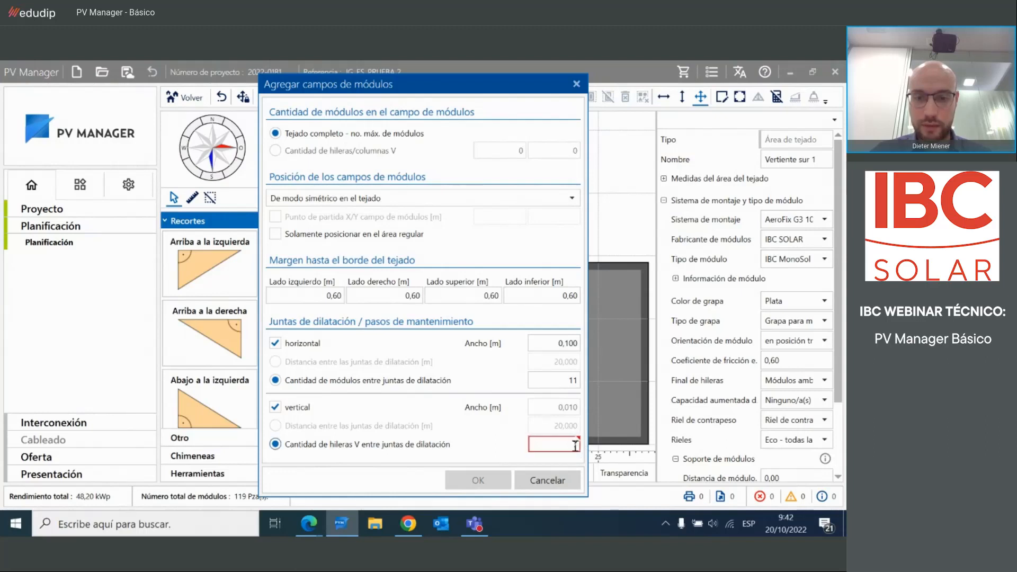
pyautogui.moveTo(578, 446); pyautogui.dragTo(566, 432)
pyautogui.write('6')
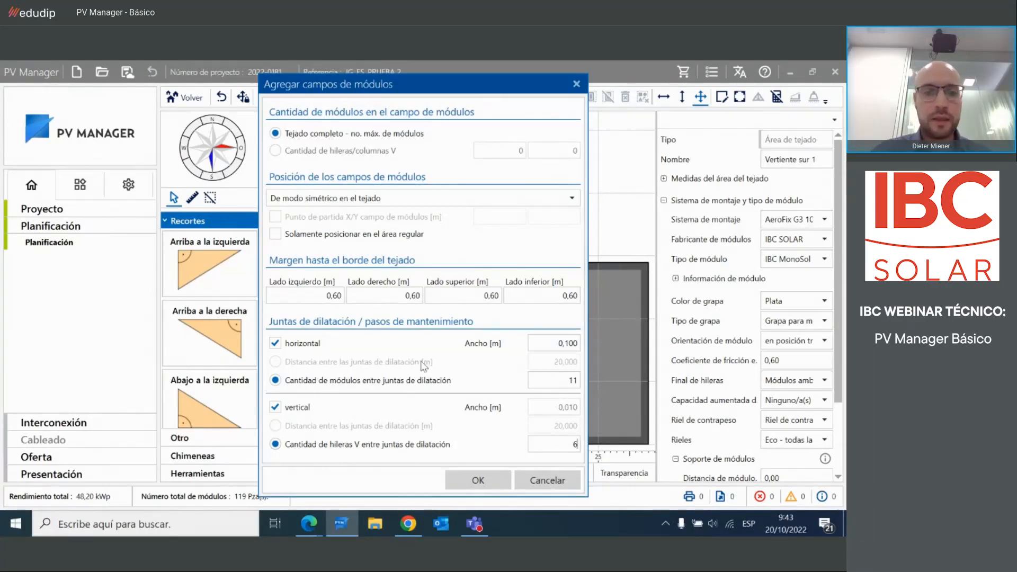
pyautogui.doubleClick(577, 381)
pyautogui.write('12')
pyautogui.press('BackSpace')
pyautogui.write('1')
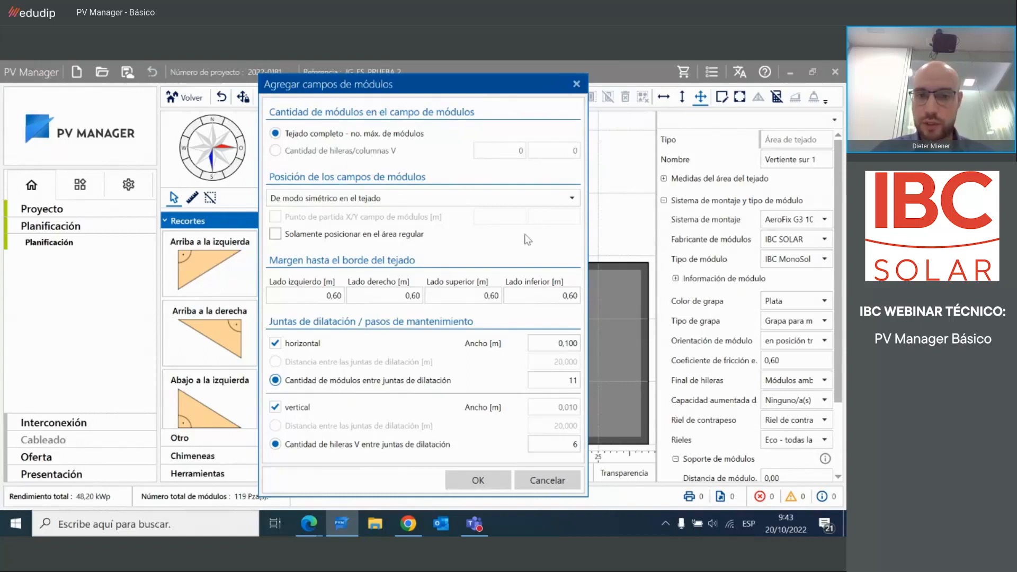
pyautogui.click(478, 480)
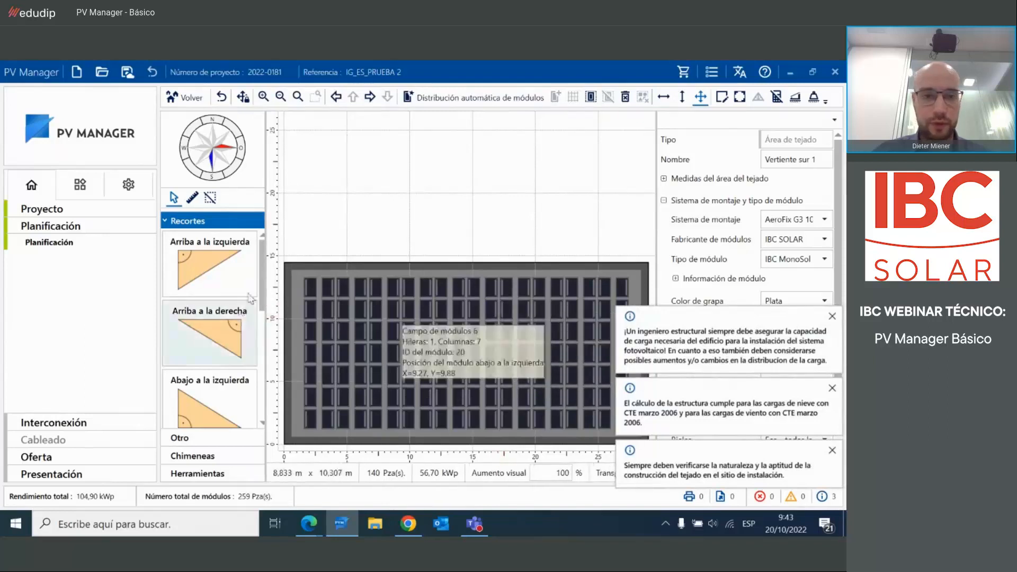
# - Select all modules placed on the roof and delete them
pyautogui.click(308, 294)
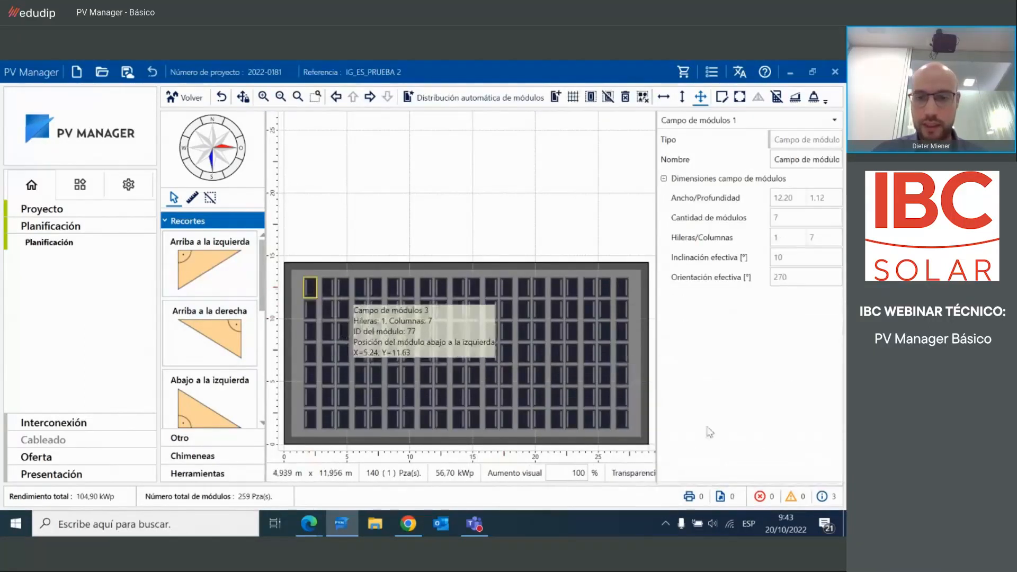
pyautogui.keyDown('shift'); pyautogui.click(626, 422); pyautogui.keyUp('shift')
pyautogui.press('Delete')
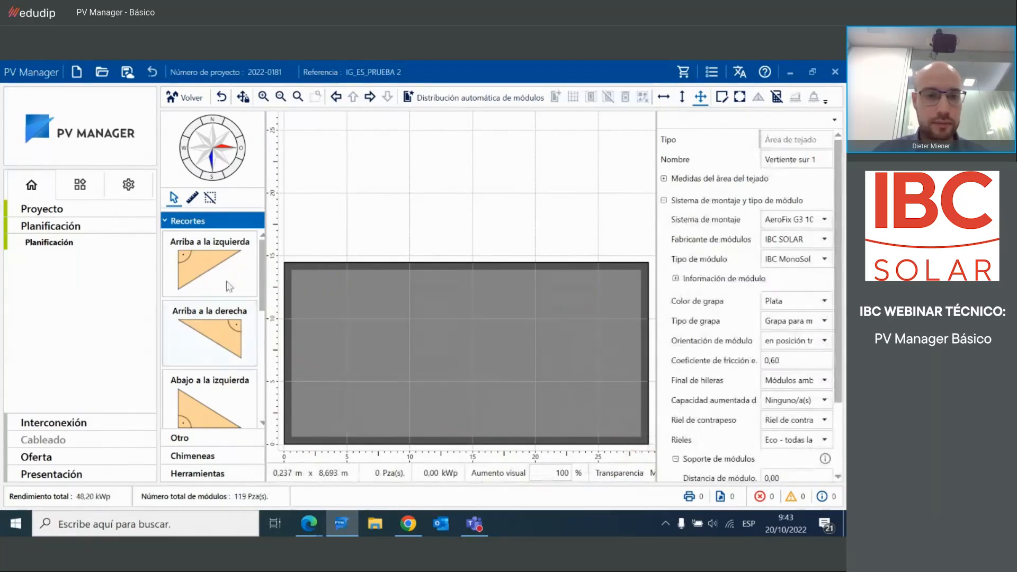
# - Place a smoke and heat extractor (Extractor de humo/calor) of about 3.58 × 3.09 m near the roof's upper-left corner
pyautogui.scroll(-3, 212, 381)
pyautogui.click(218, 457)
pyautogui.click(233, 447)
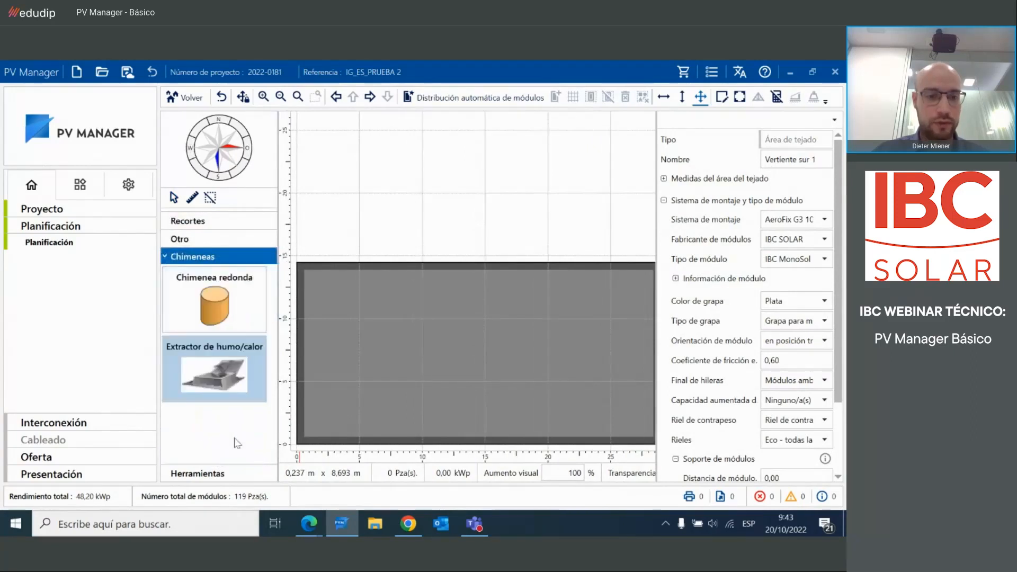
pyautogui.moveTo(310, 275); pyautogui.dragTo(354, 313)
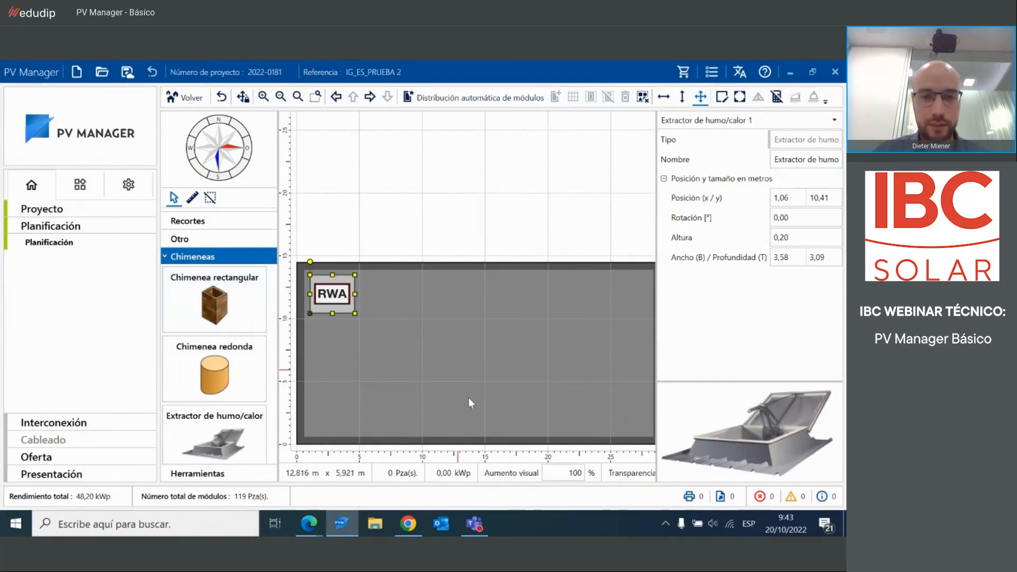
# - Distribute modules automatically over the complete roof around the smoke extractor, symmetrically with 0.60 m edge margins and 11 modules and 6 V rows between joints
pyautogui.click(502, 97)
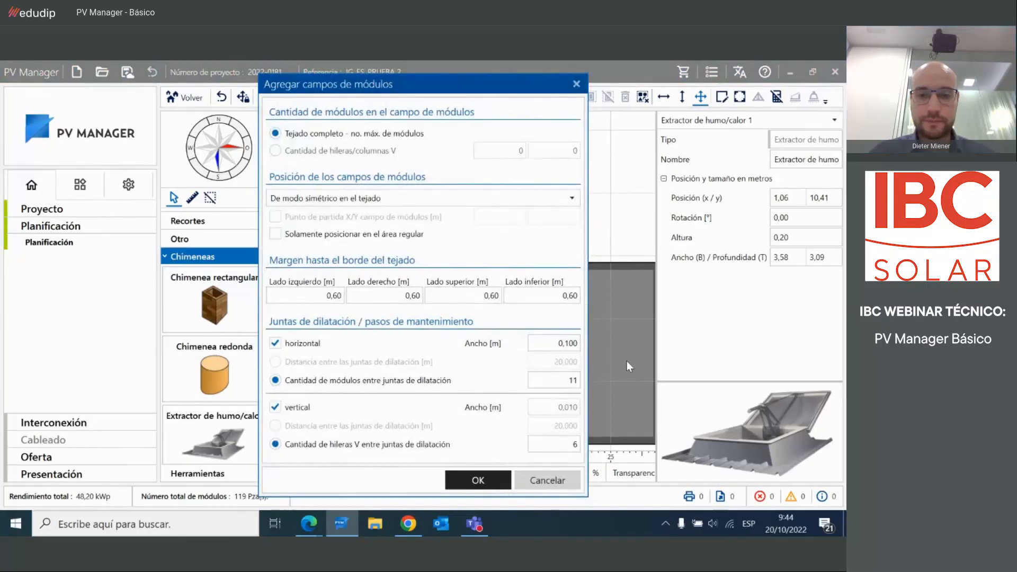
pyautogui.press('Return')
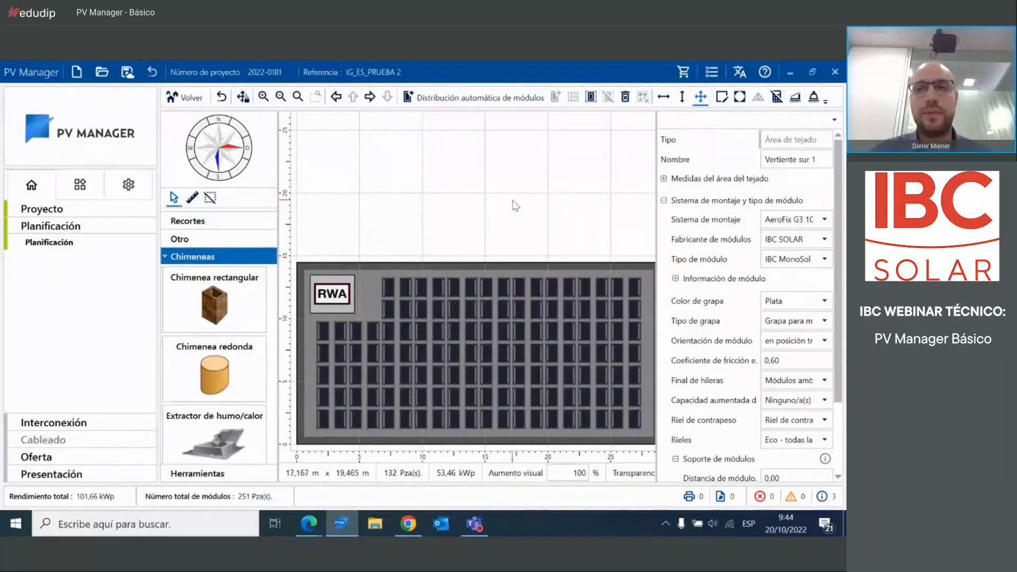
# - Examine the flat roof's ballast weights per module and the mounting system's rail lengths, cuts and expansion joints
pyautogui.click(814, 101)
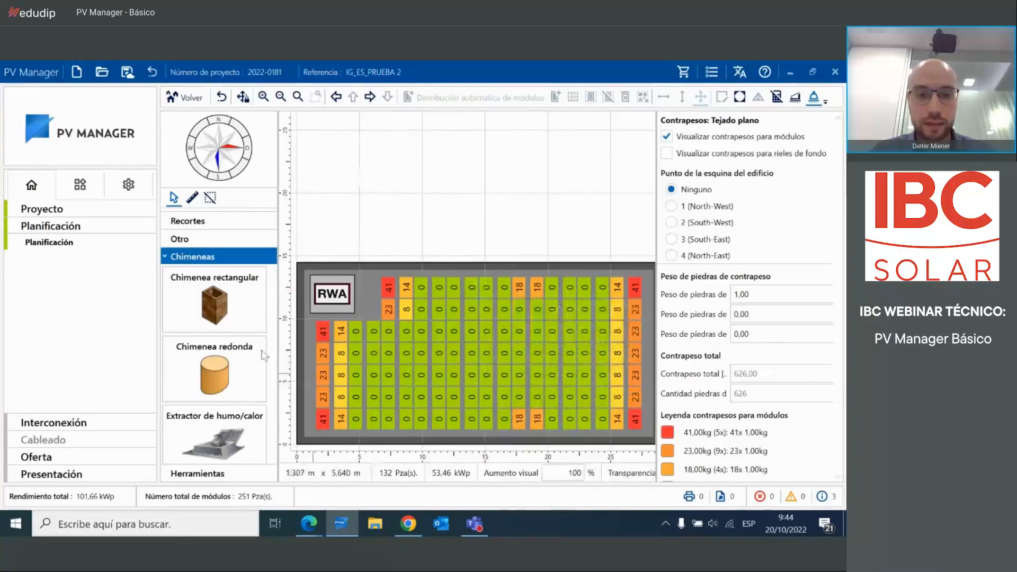
pyautogui.click(827, 103)
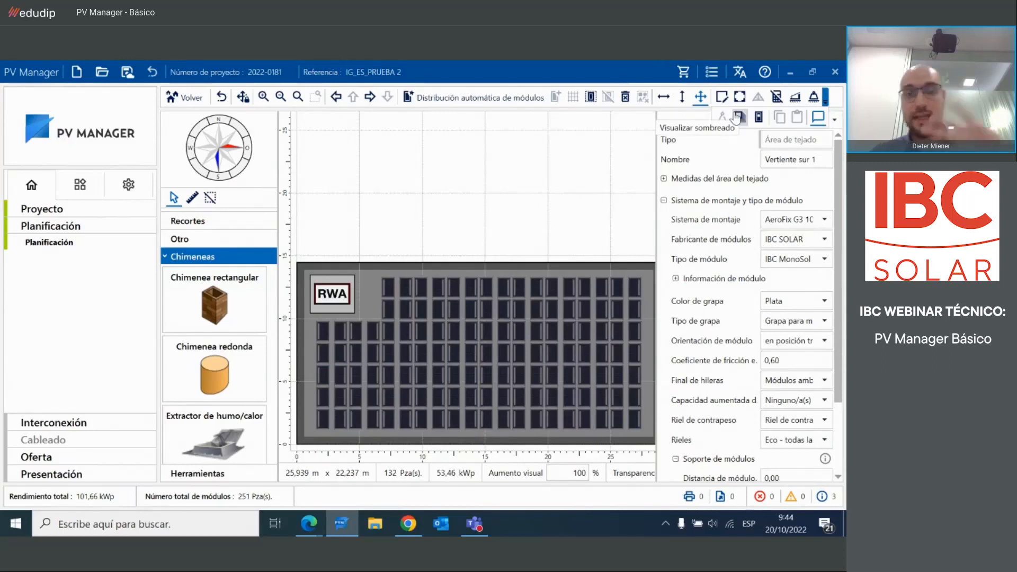
pyautogui.click(590, 180)
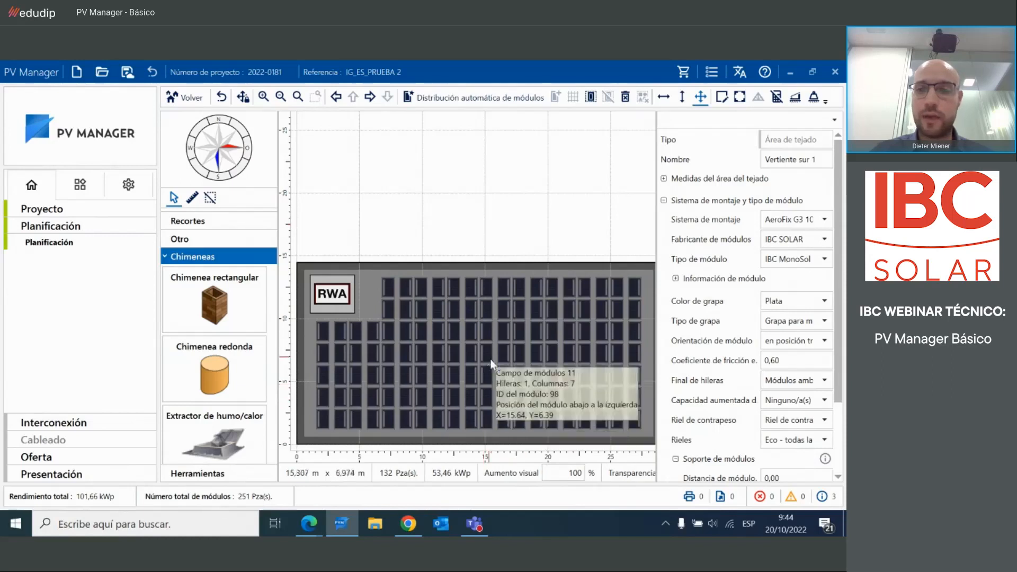
pyautogui.click(796, 100)
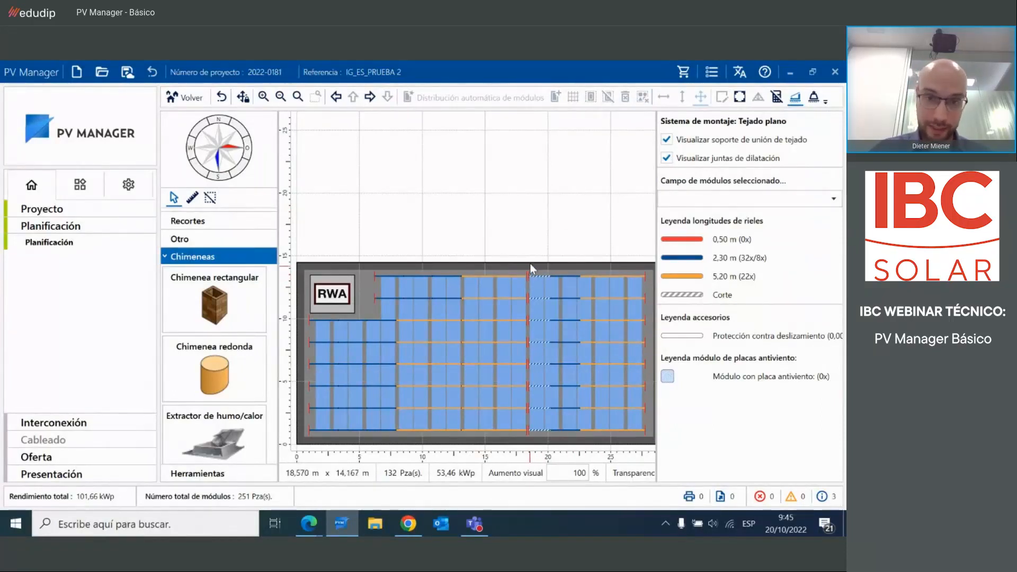
pyautogui.click(816, 96)
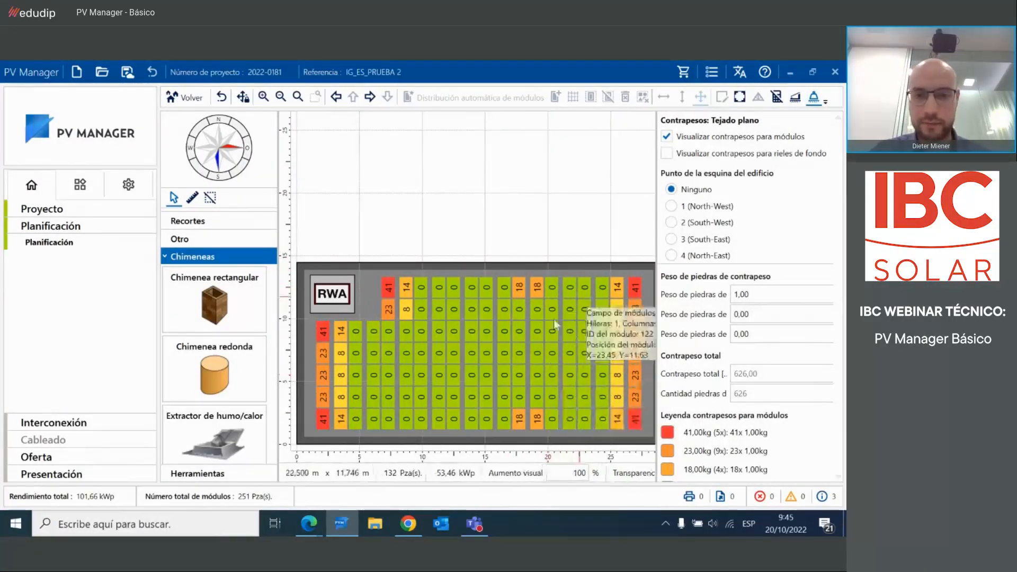
pyautogui.click(422, 219)
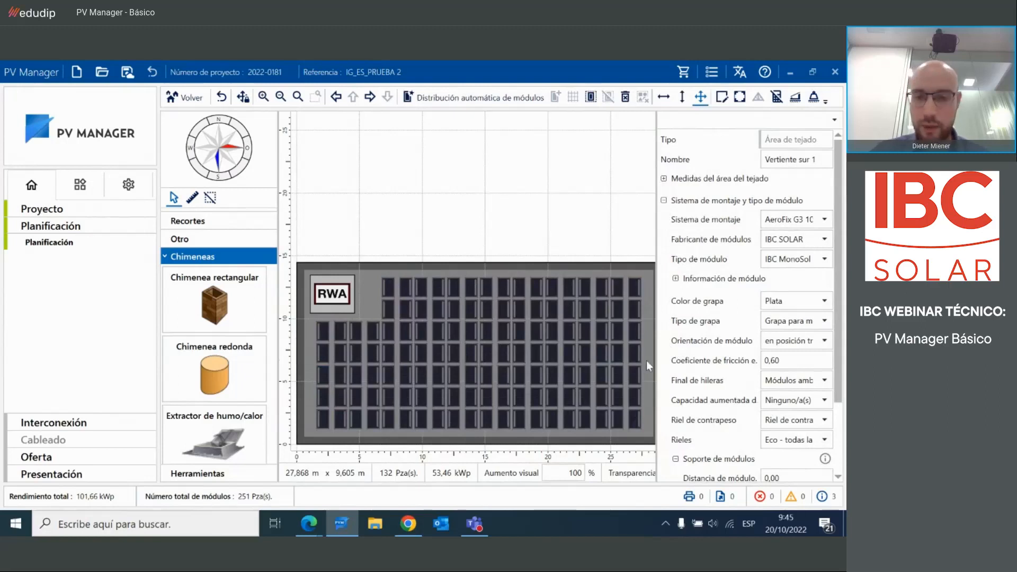
# - Delete the six modules in the roof's lower-right corner and the two full columns of 14 modules at about x = 18–19 m
pyautogui.click(635, 419)
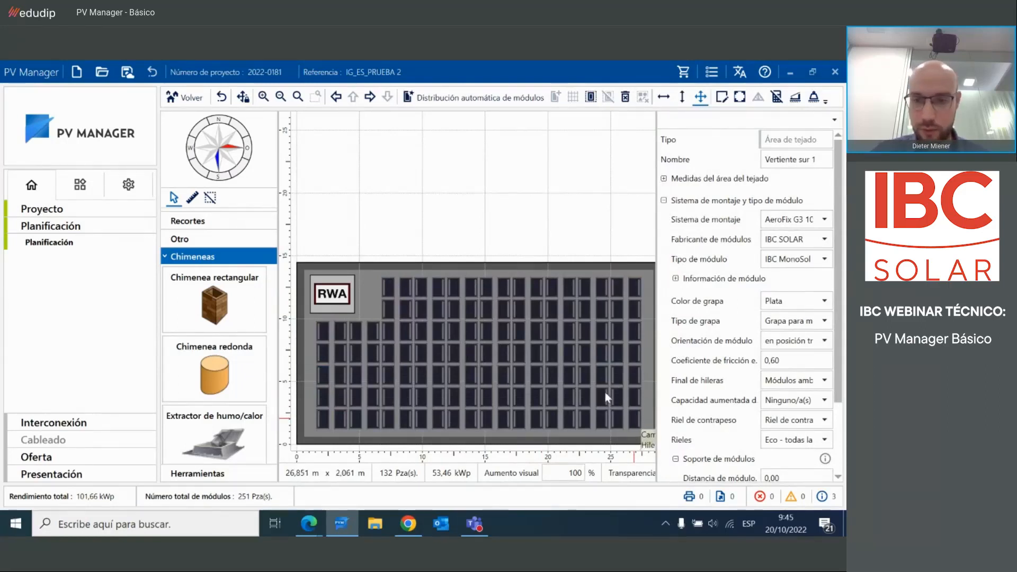
pyautogui.keyDown('shift'); pyautogui.click(618, 374); pyautogui.keyUp('shift')
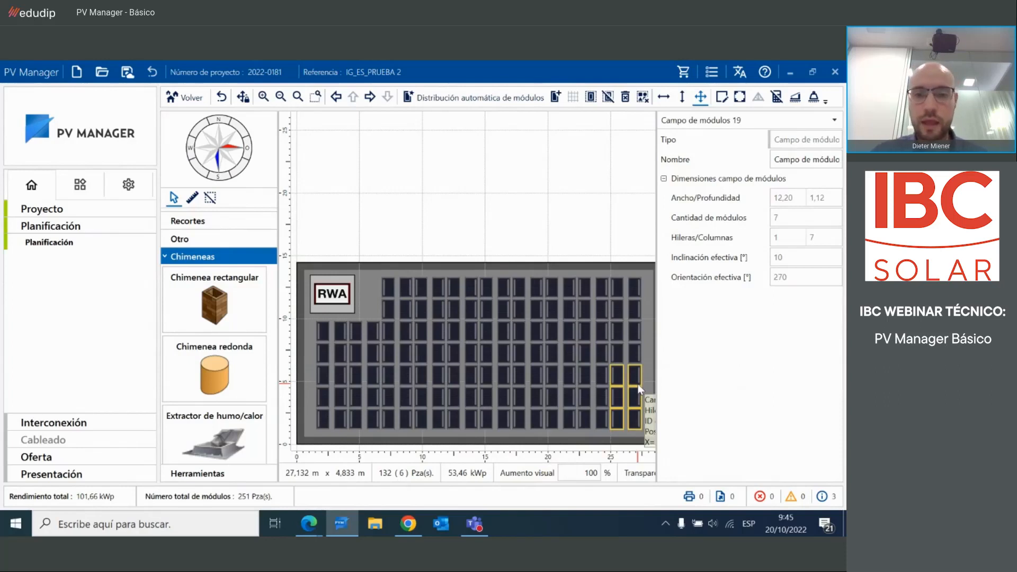
pyautogui.press('Delete')
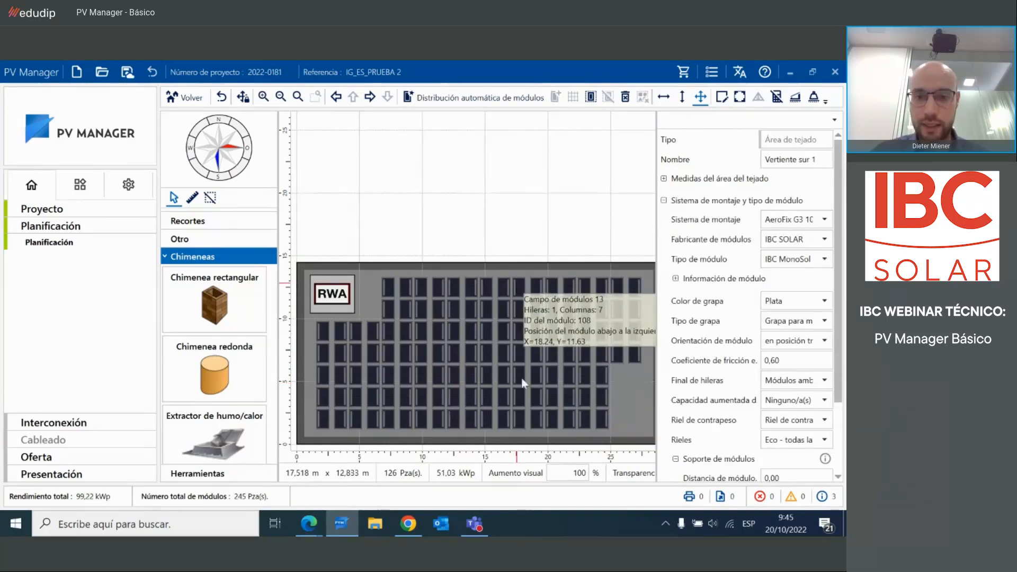
pyautogui.click(537, 427)
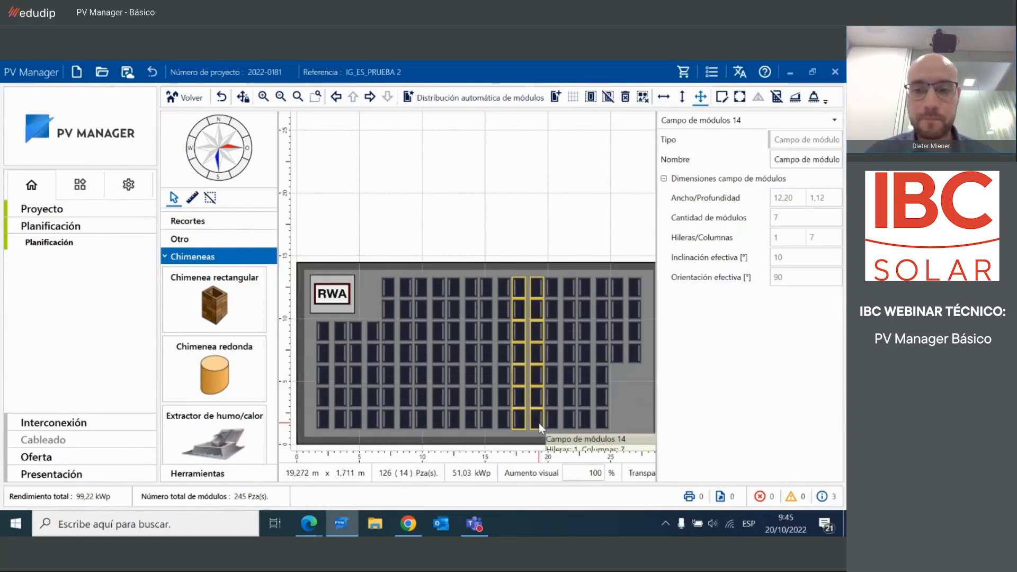
pyautogui.press('Delete')
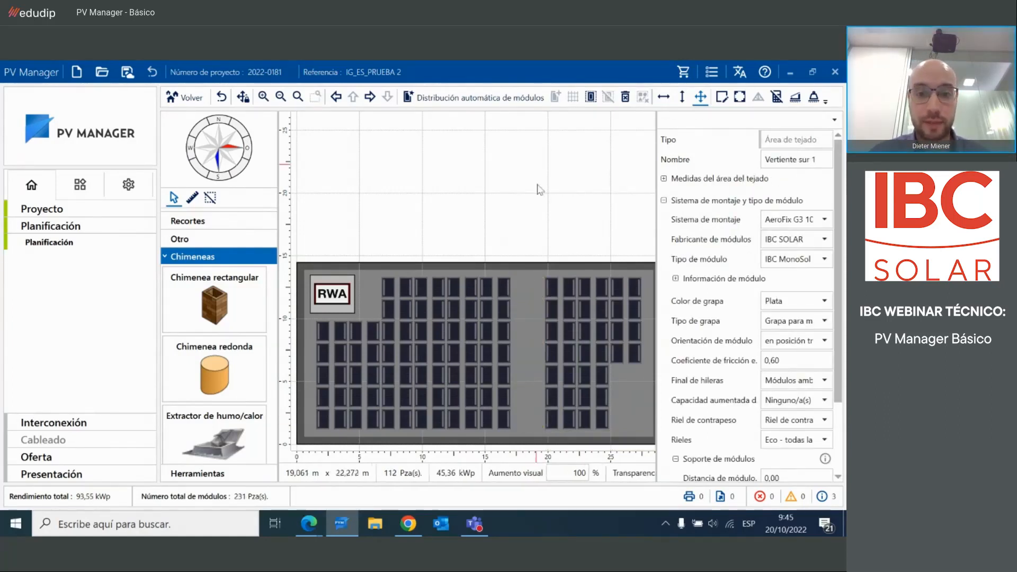
# - Check the module ballast distribution and delete the second row from the top, eight modules, in the block beside the smoke extractor
pyautogui.click(823, 106)
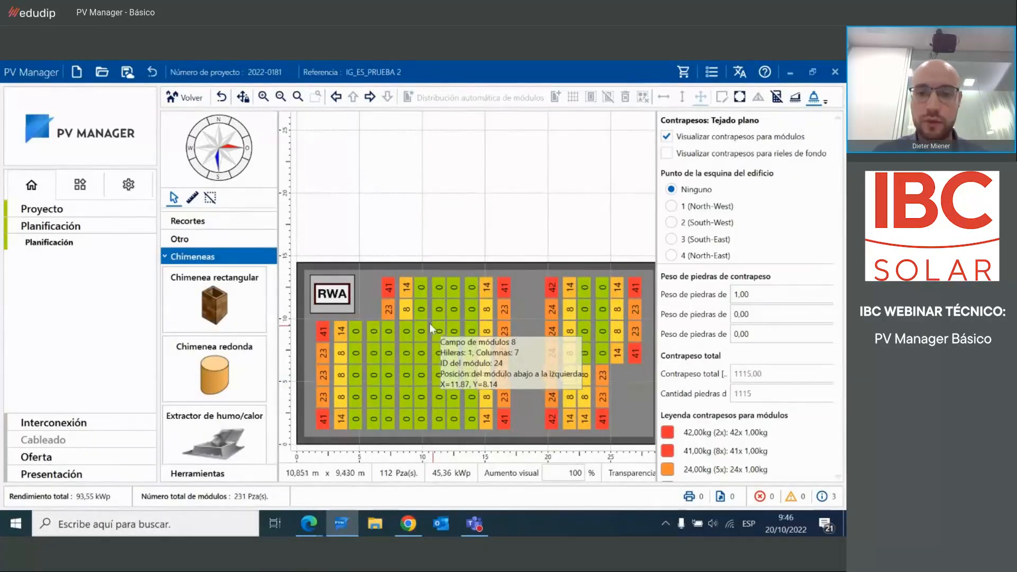
pyautogui.click(509, 208)
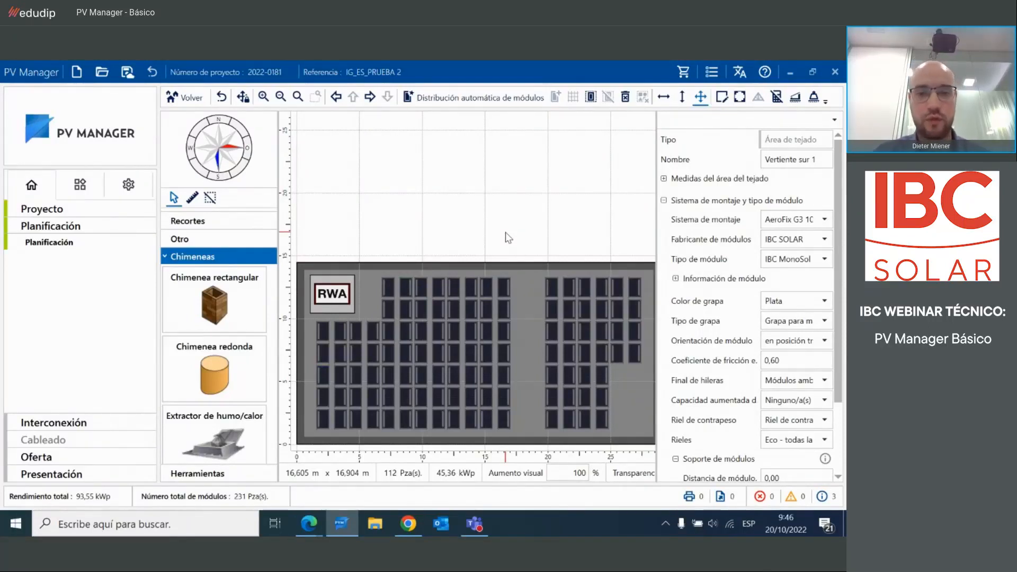
pyautogui.click(514, 310)
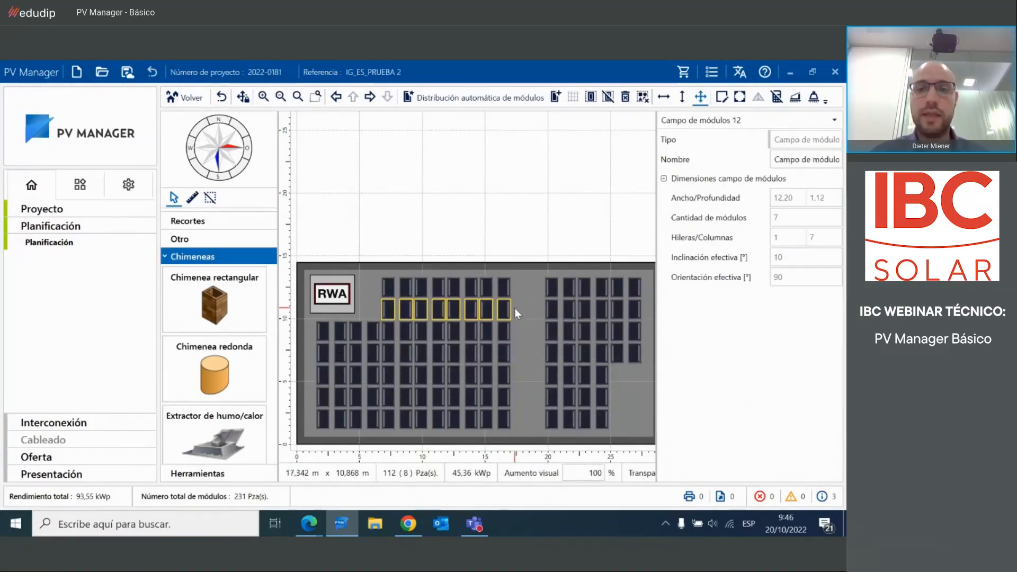
pyautogui.press('Delete')
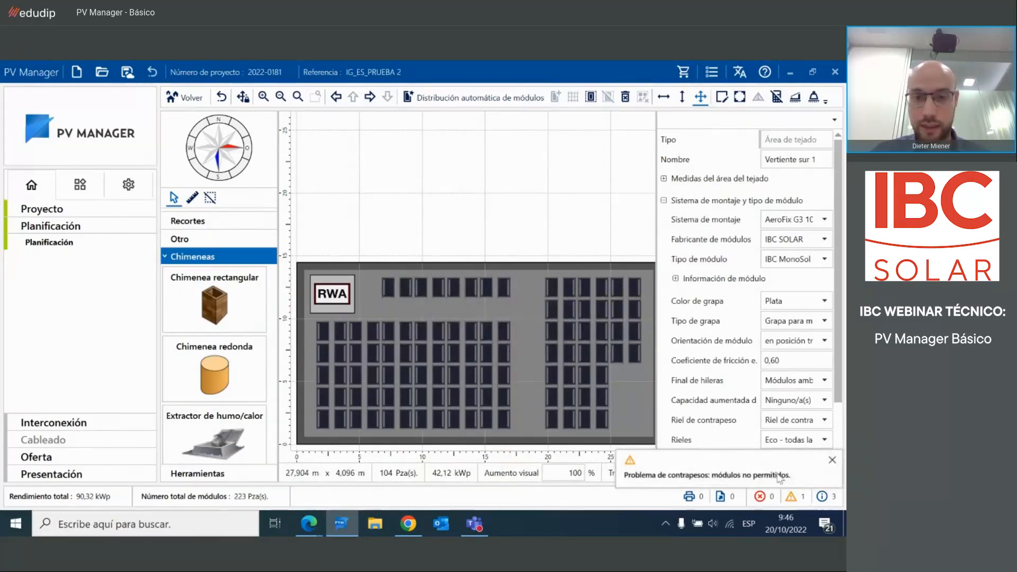
# - Show the ballast weights for the roof modules and inspect the isolated upper row beside the smoke extractor
pyautogui.click(810, 100)
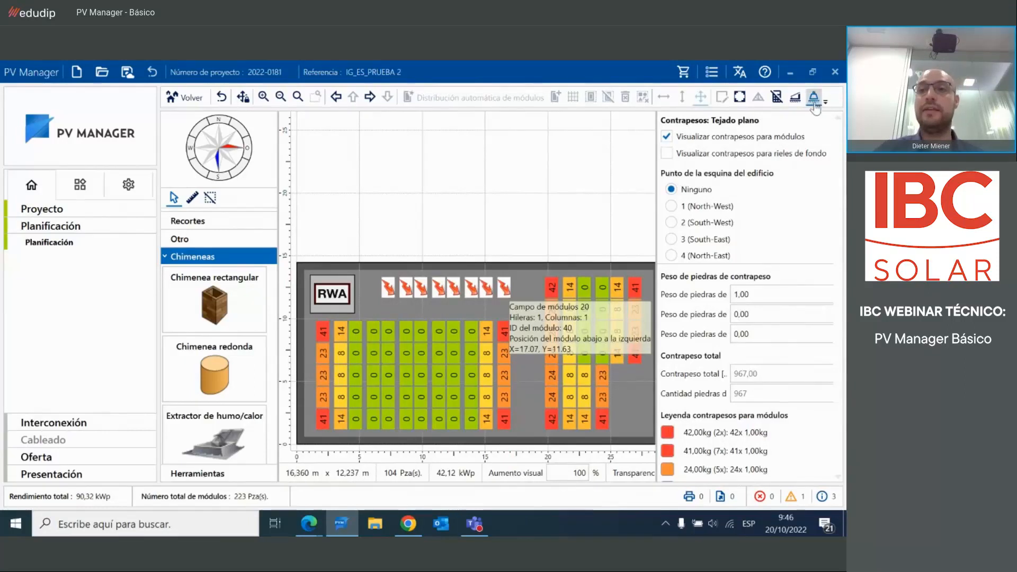
pyautogui.click(385, 294)
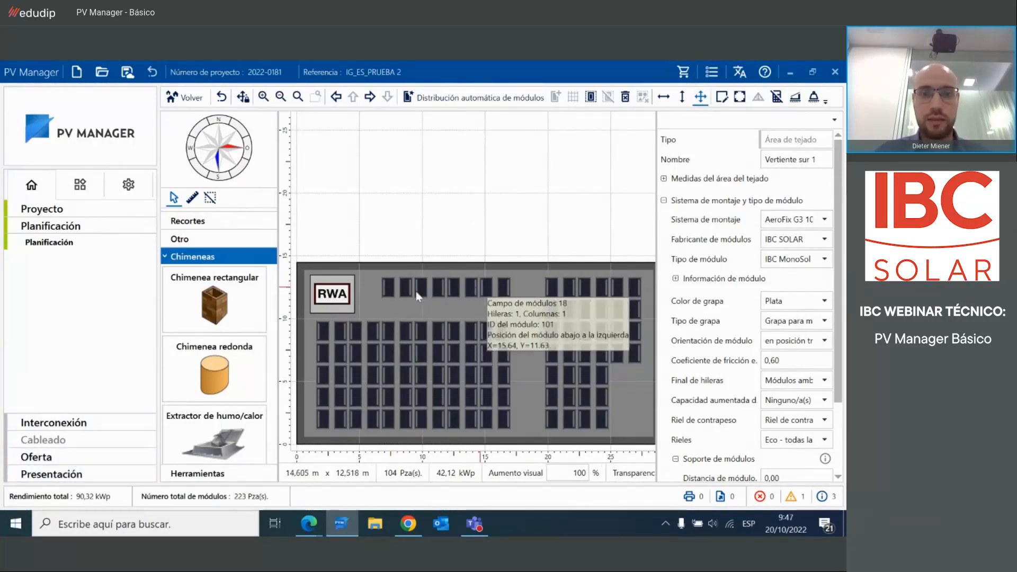
pyautogui.moveTo(504, 288)
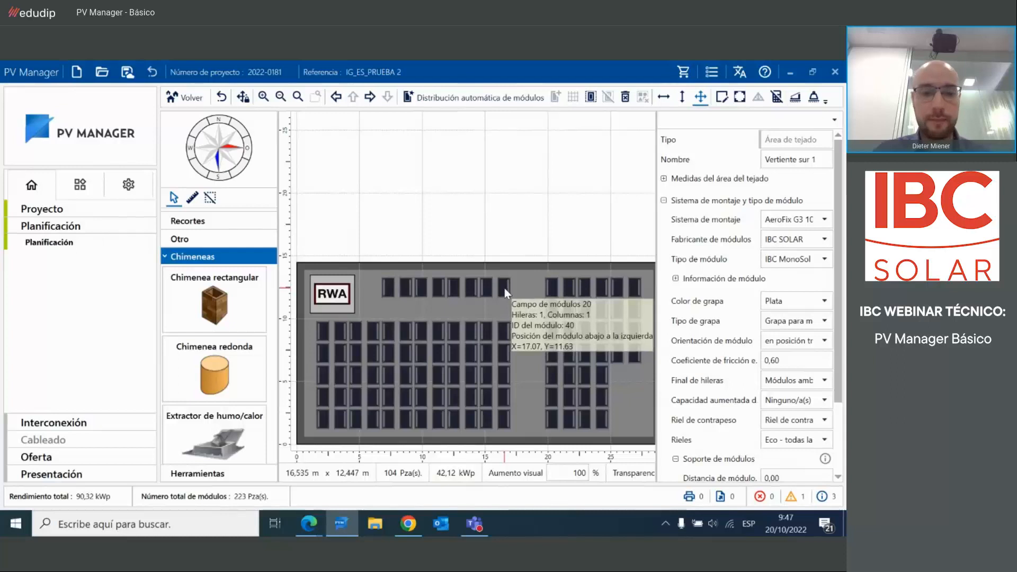
pyautogui.click(391, 286)
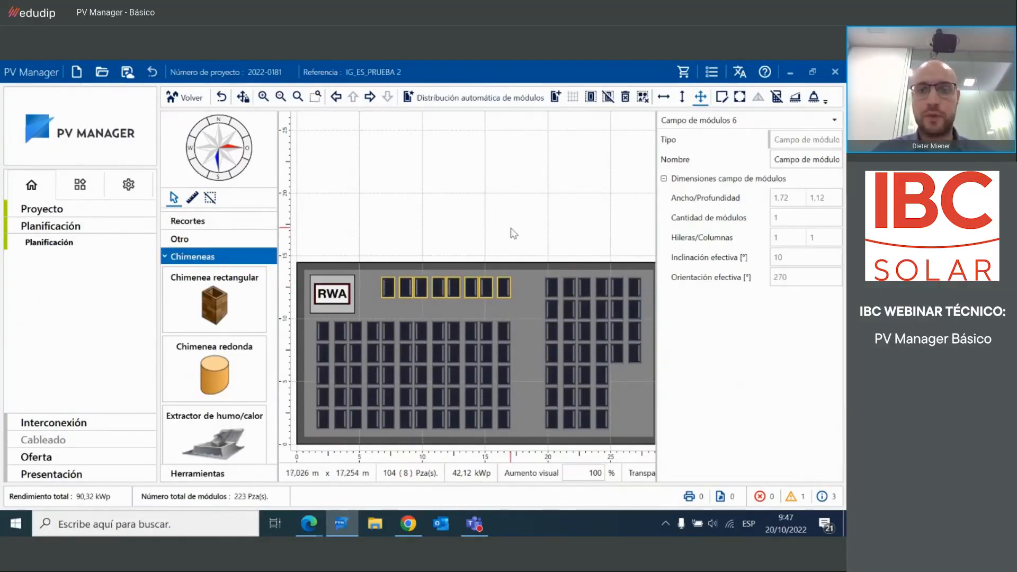
pyautogui.moveTo(512, 285)
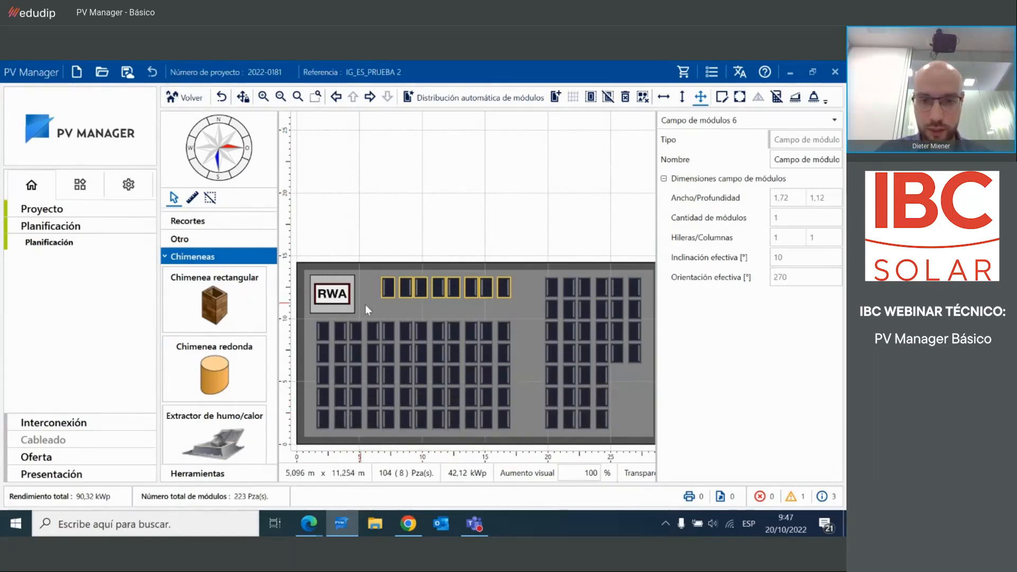
# - Delete the four modules at the left array's lower-right corner and move the smoke extractor into that gap, at about x 14,95 and y 1,25
pyautogui.click(505, 421)
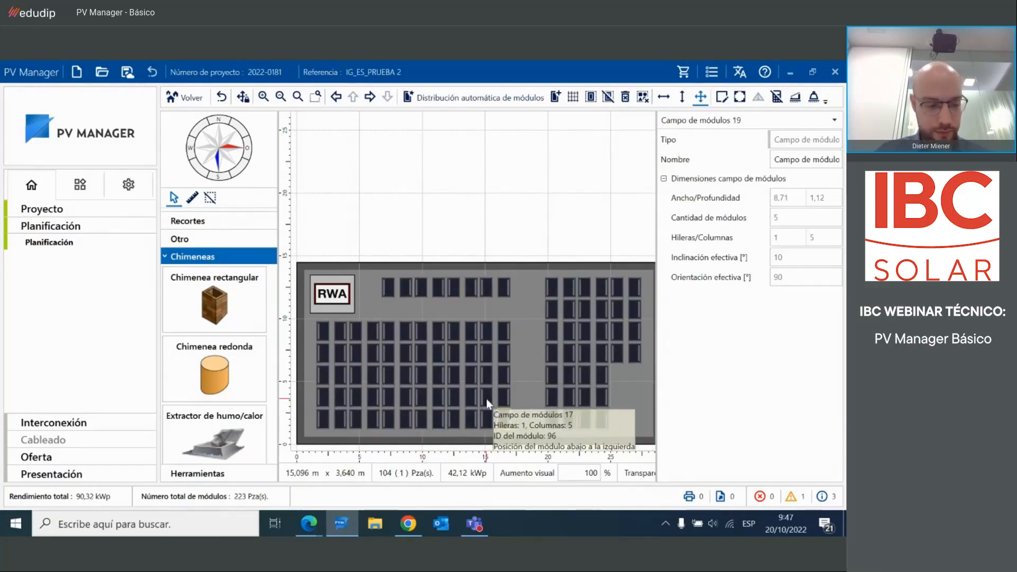
pyautogui.click(489, 398)
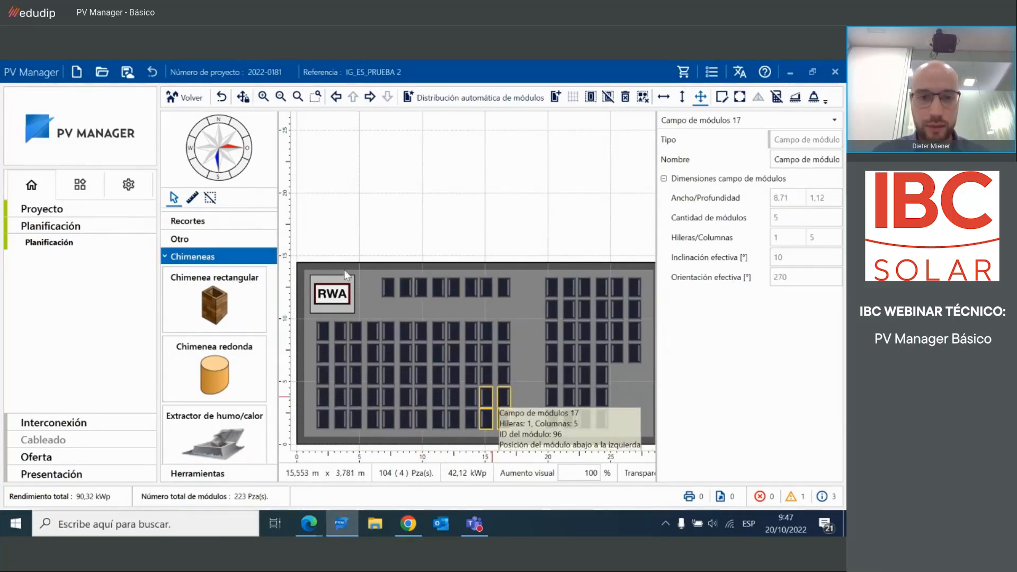
pyautogui.press('Delete')
pyautogui.moveTo(339, 299); pyautogui.dragTo(505, 406)
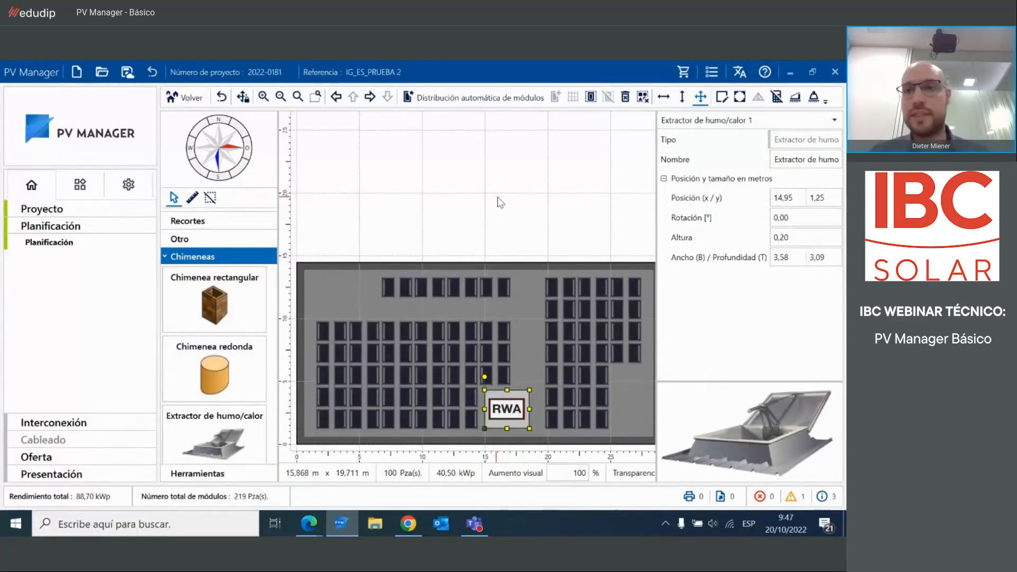
# - Display the monthly shadows on the roof and set their calculation month to diciembre
pyautogui.click(825, 98)
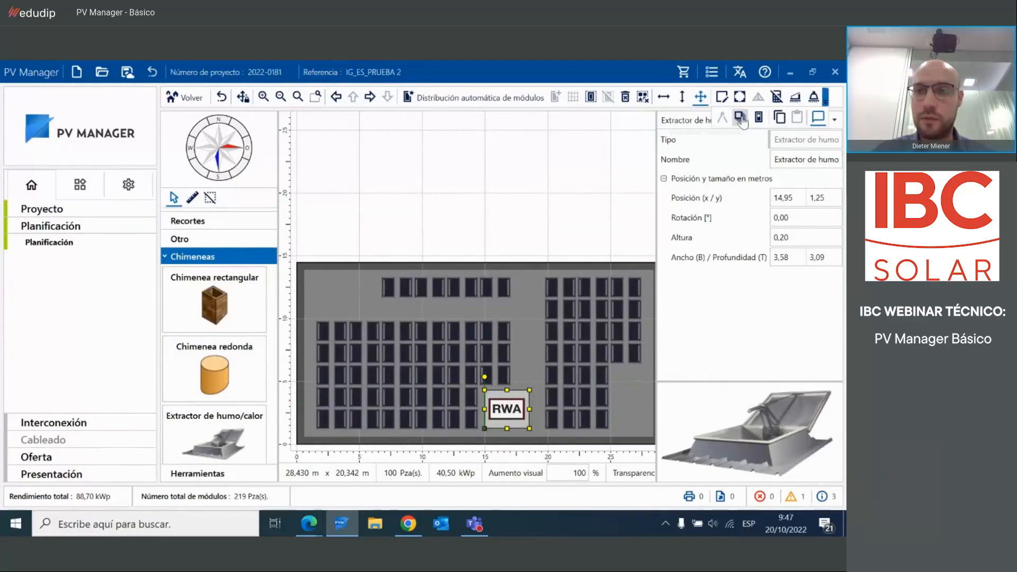
pyautogui.click(741, 118)
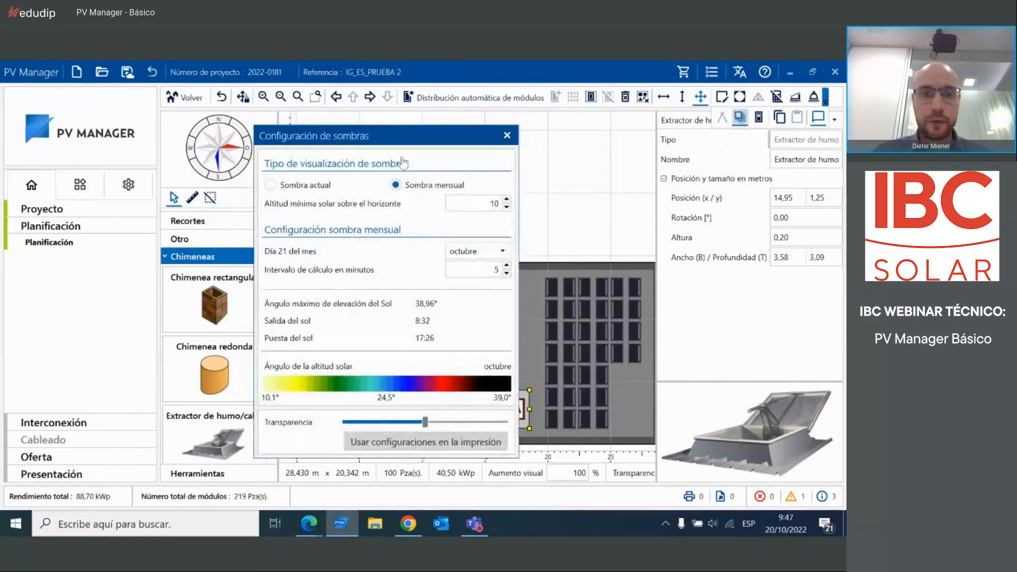
pyautogui.moveTo(402, 131); pyautogui.dragTo(408, 118)
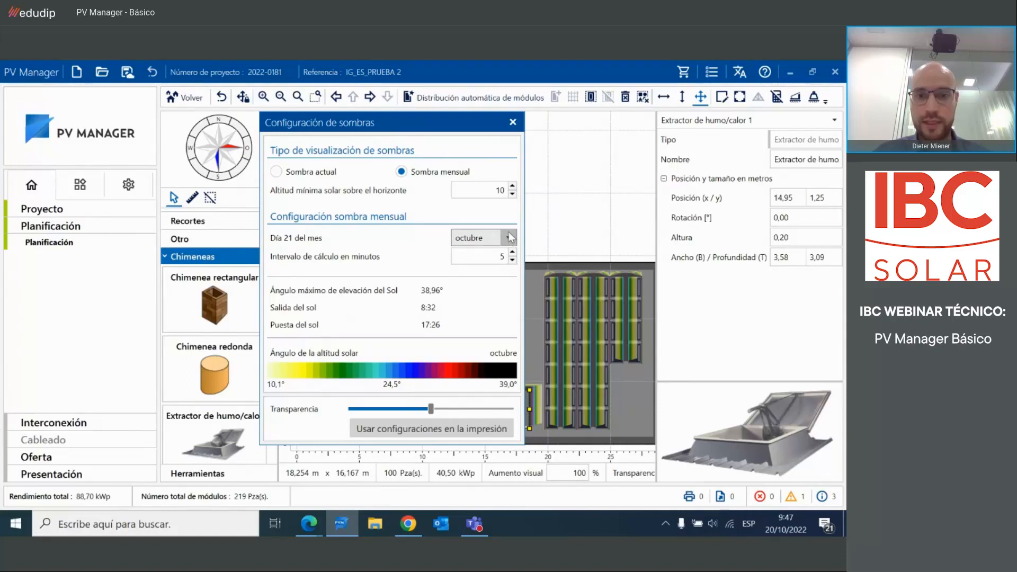
pyautogui.moveTo(445, 127); pyautogui.dragTo(380, 130)
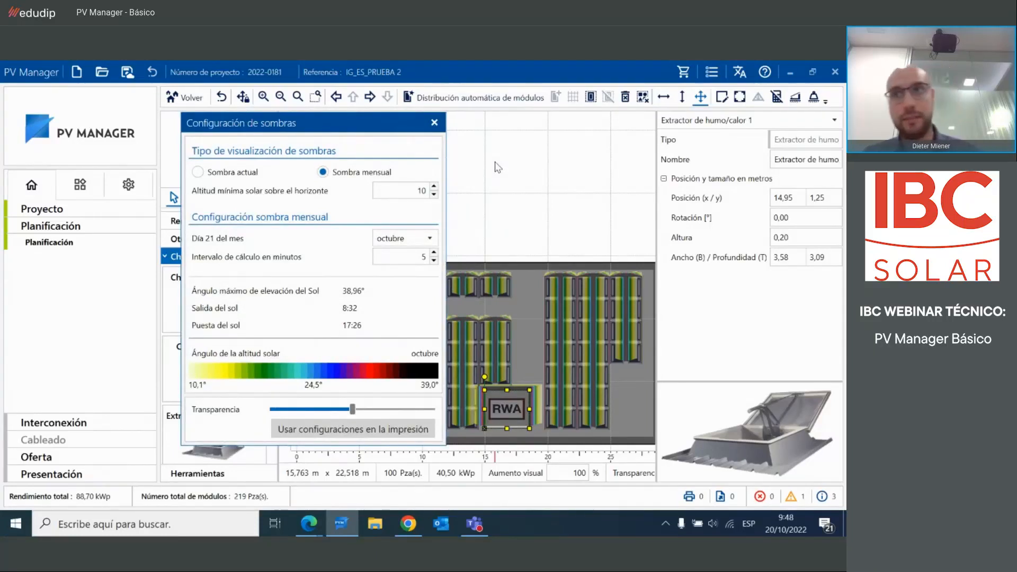
pyautogui.click(429, 239)
pyautogui.click(397, 397)
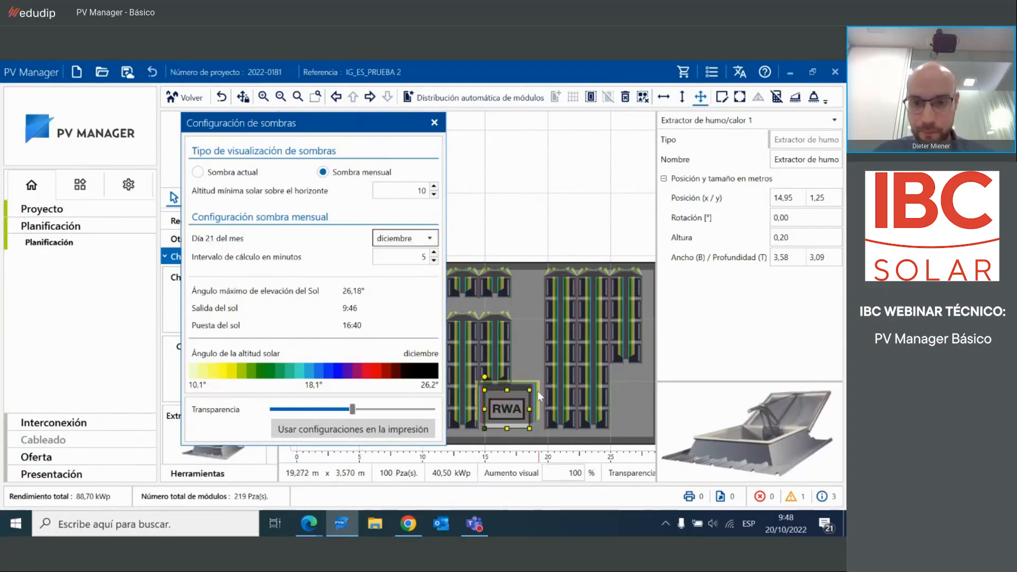
pyautogui.click(434, 122)
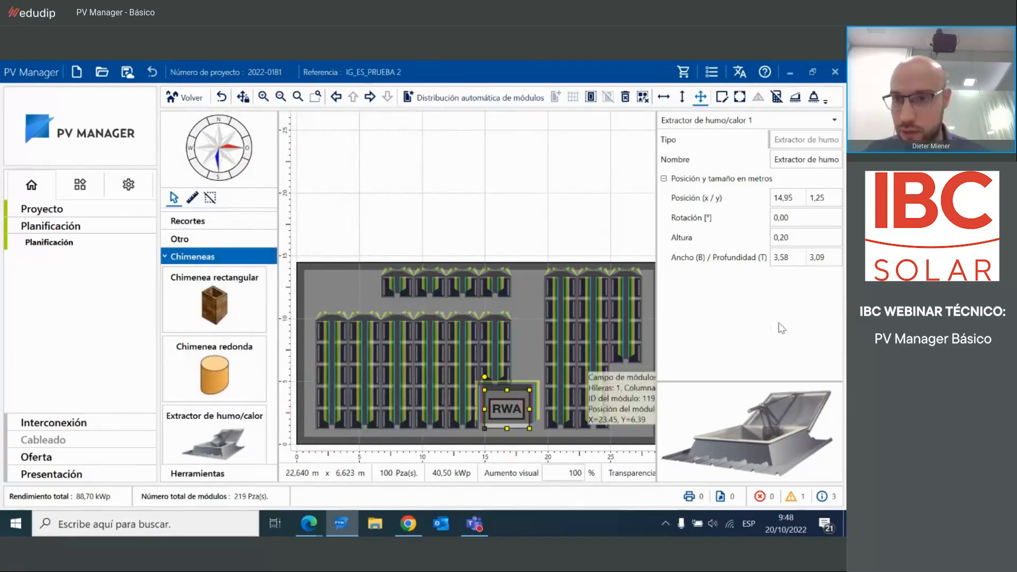
# - Set the smoke extractor's height to 1,00 and change the monthly shadow display to junio
pyautogui.doubleClick(787, 235)
pyautogui.write('1,')
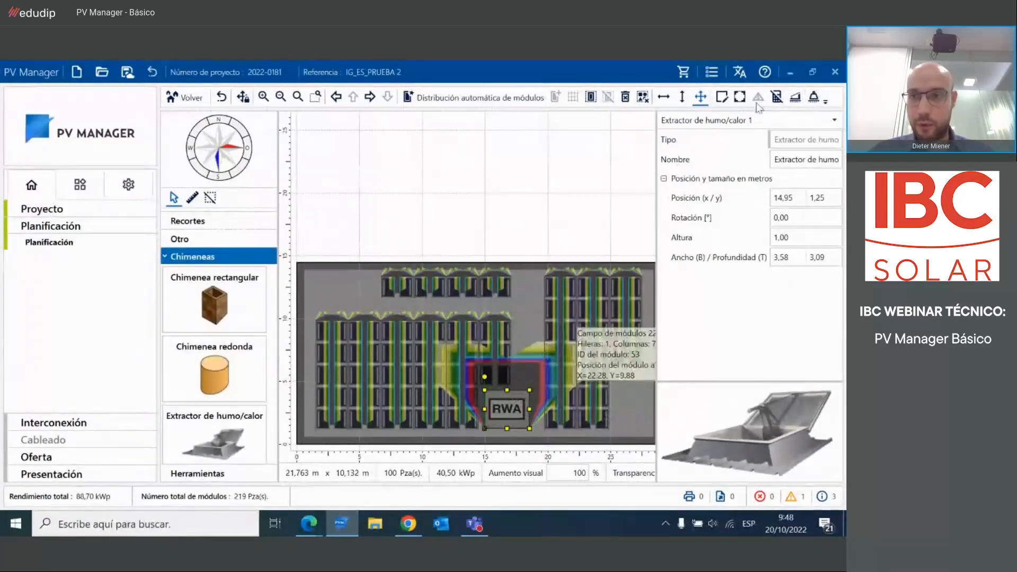
pyautogui.click(825, 97)
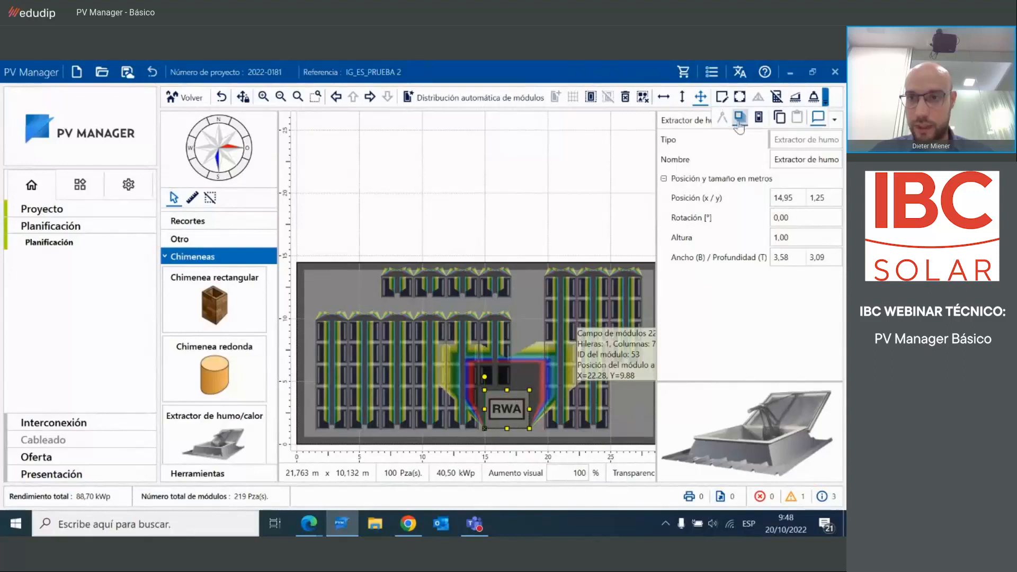
pyautogui.click(741, 117)
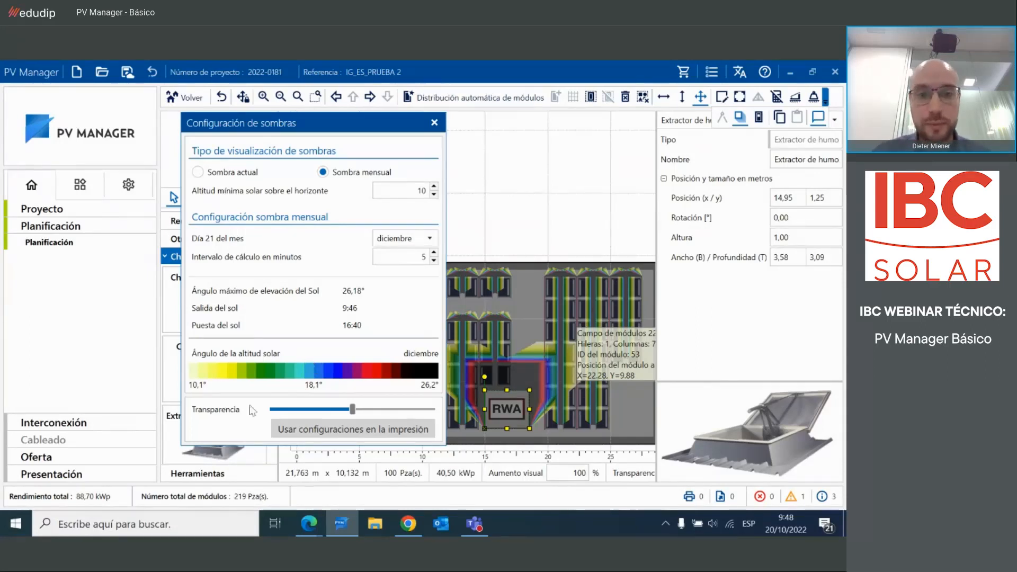
pyautogui.click(432, 241)
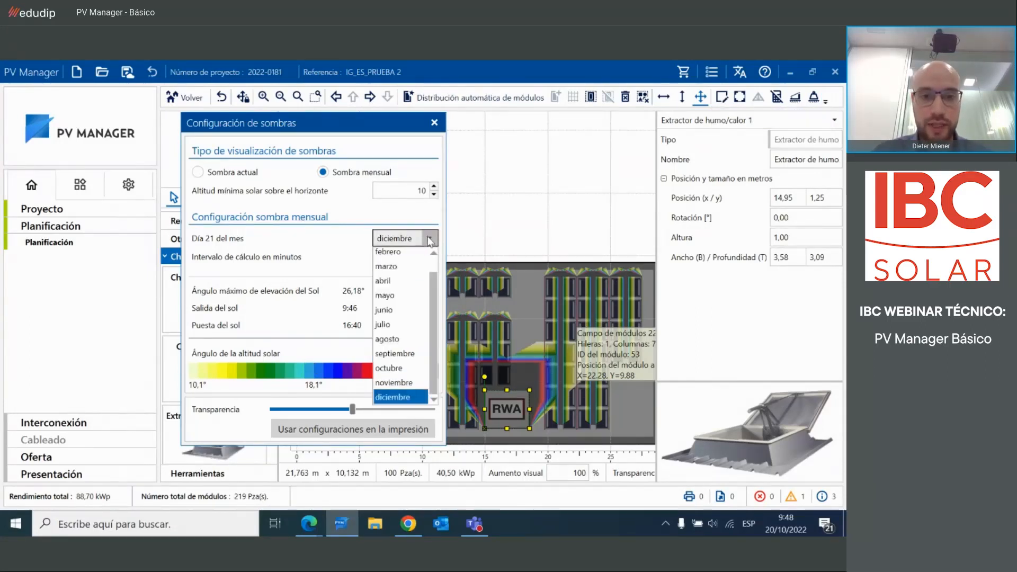
pyautogui.click(393, 314)
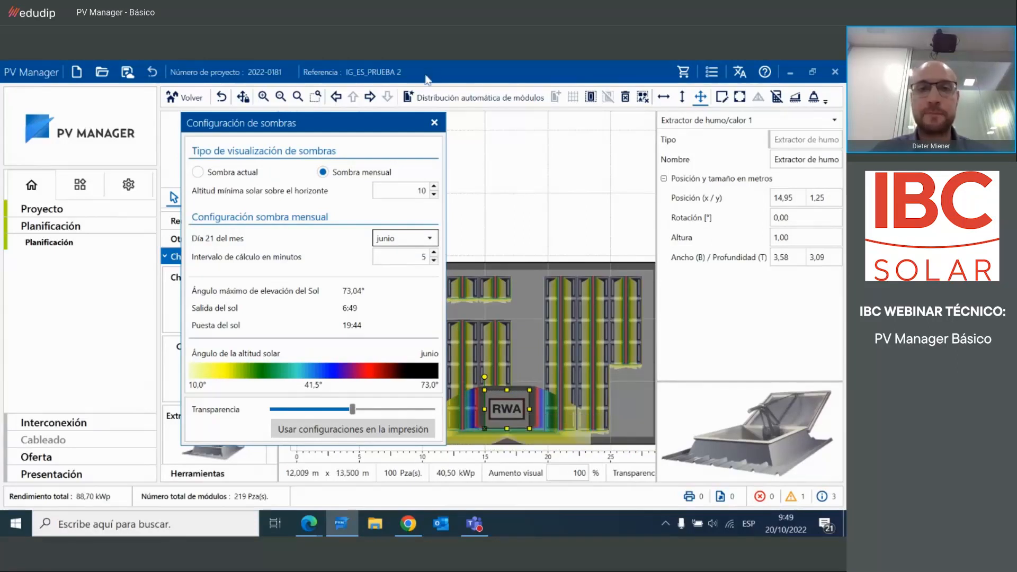
pyautogui.click(435, 123)
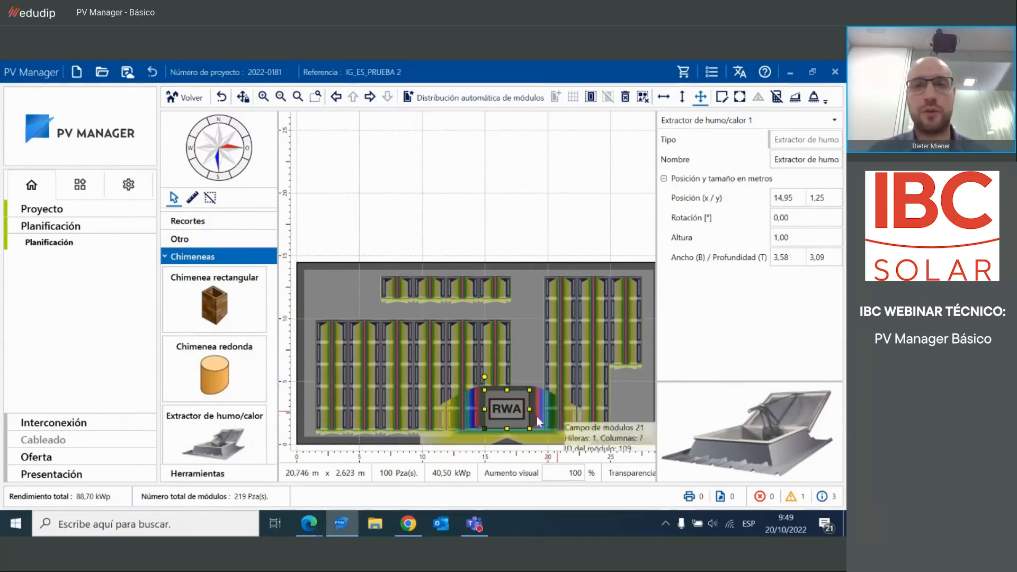
pyautogui.click(198, 100)
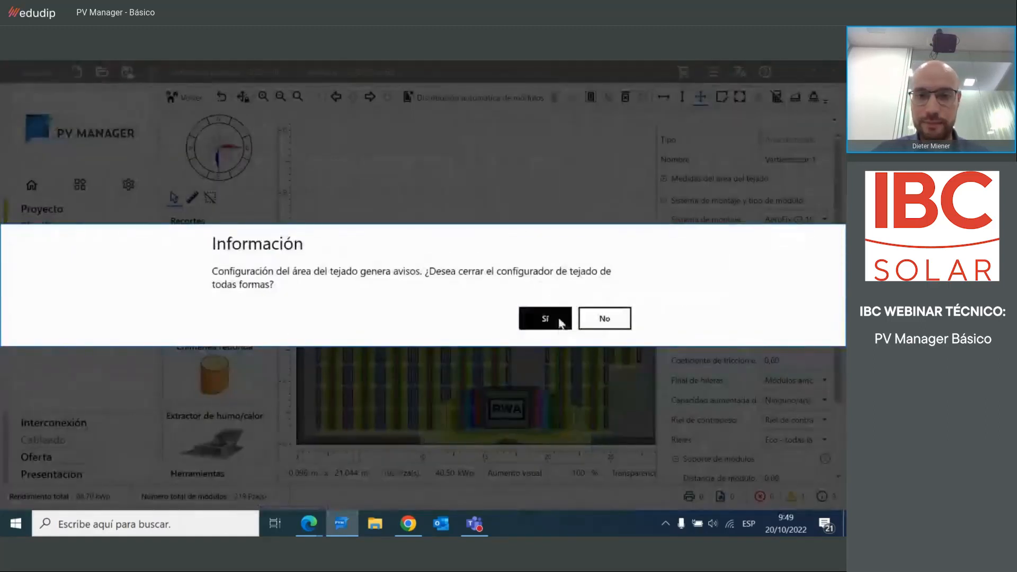
pyautogui.click(557, 320)
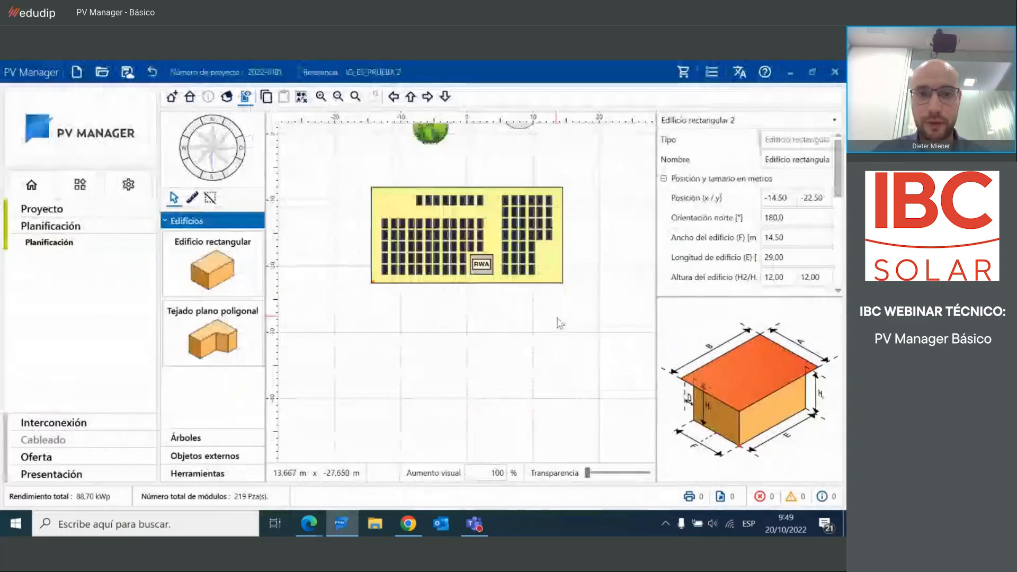
pyautogui.doubleClick(487, 227)
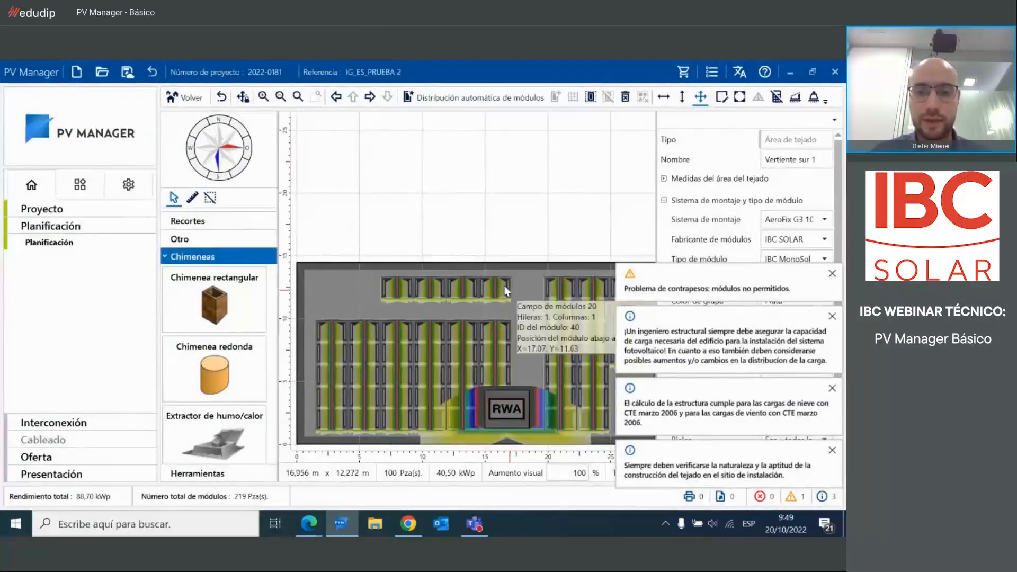
# - Delete the isolated upper row of modules above the left array and return to the building layout
pyautogui.click(385, 290)
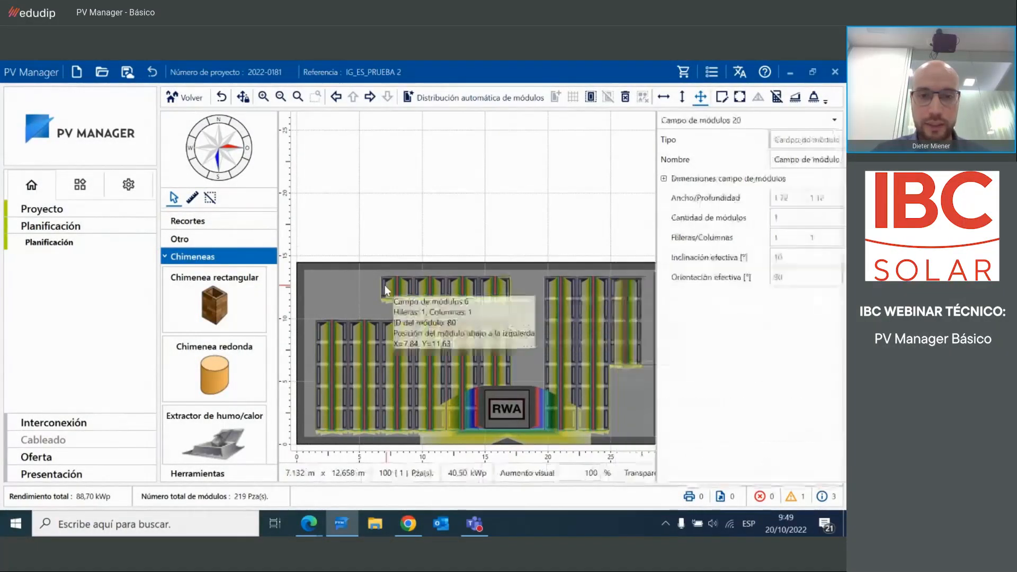
pyautogui.keyDown('shift'); pyautogui.click(386, 285); pyautogui.keyUp('shift')
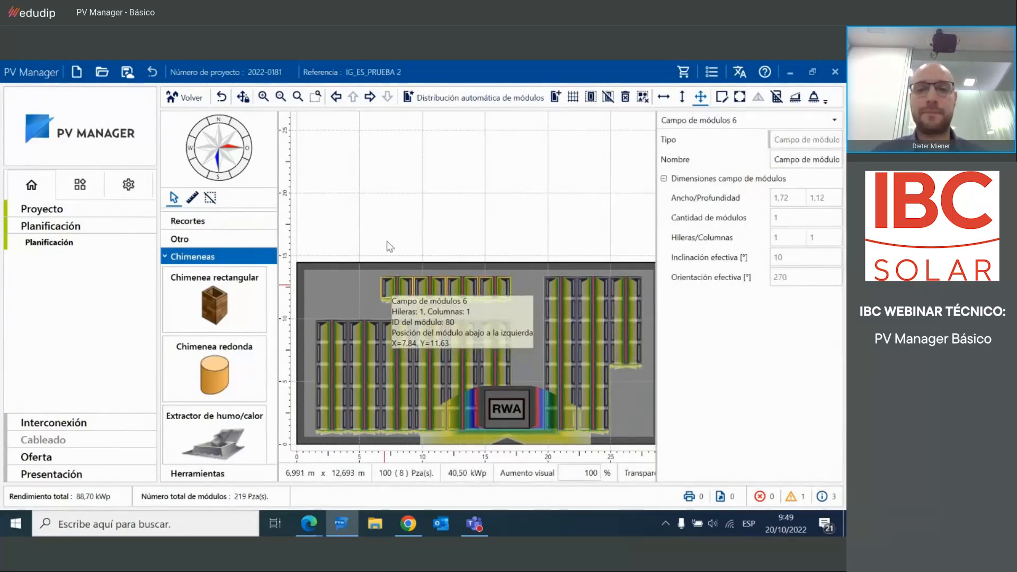
pyautogui.click(397, 241)
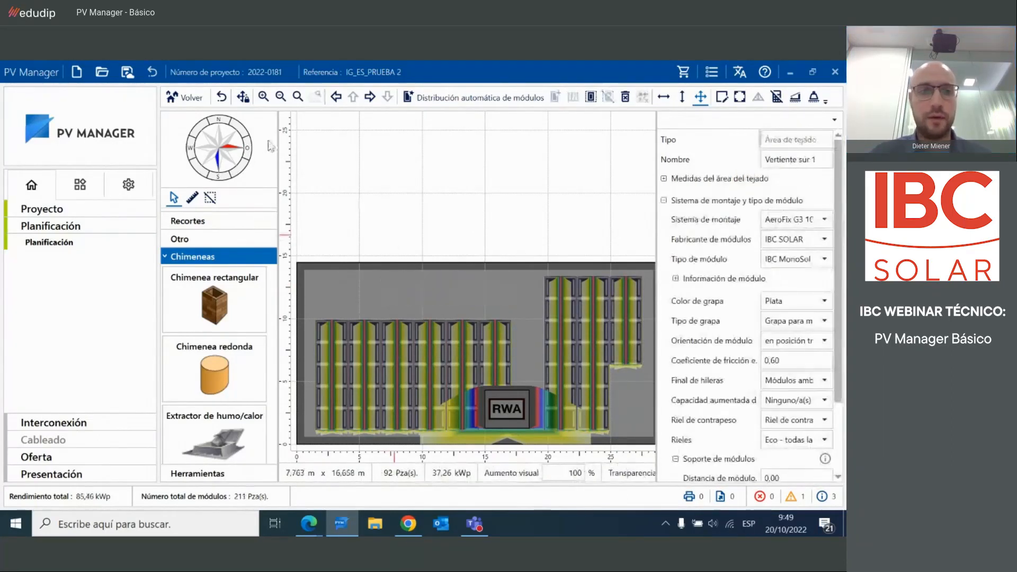
pyautogui.click(195, 96)
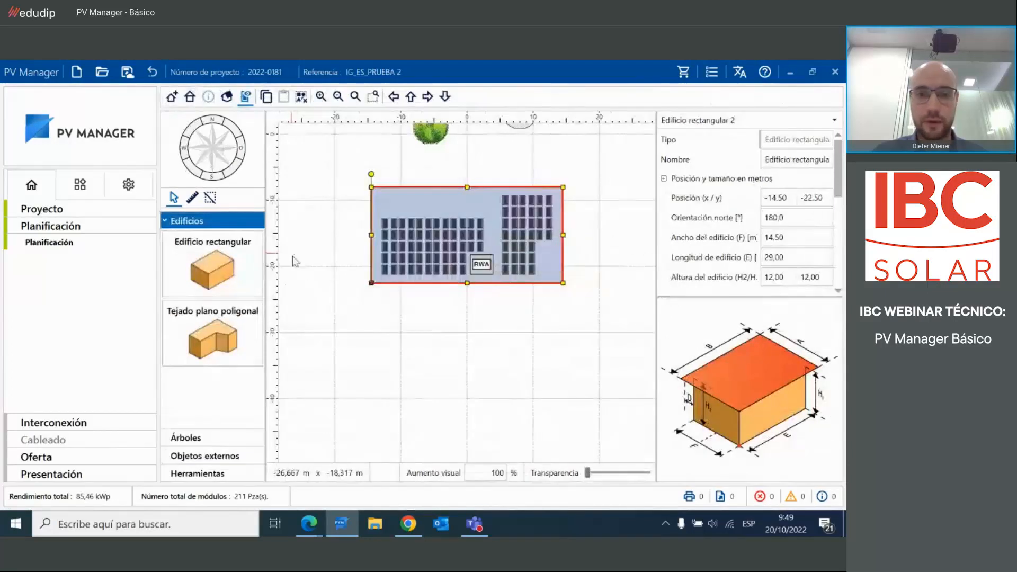
# - Open the 3D view, examine the module arrays and shadows on both buildings, and play the sun simulation for 20/10/2022 from 8:00
pyautogui.scroll(3, 318, 281)
pyautogui.scroll(2, 317, 279)
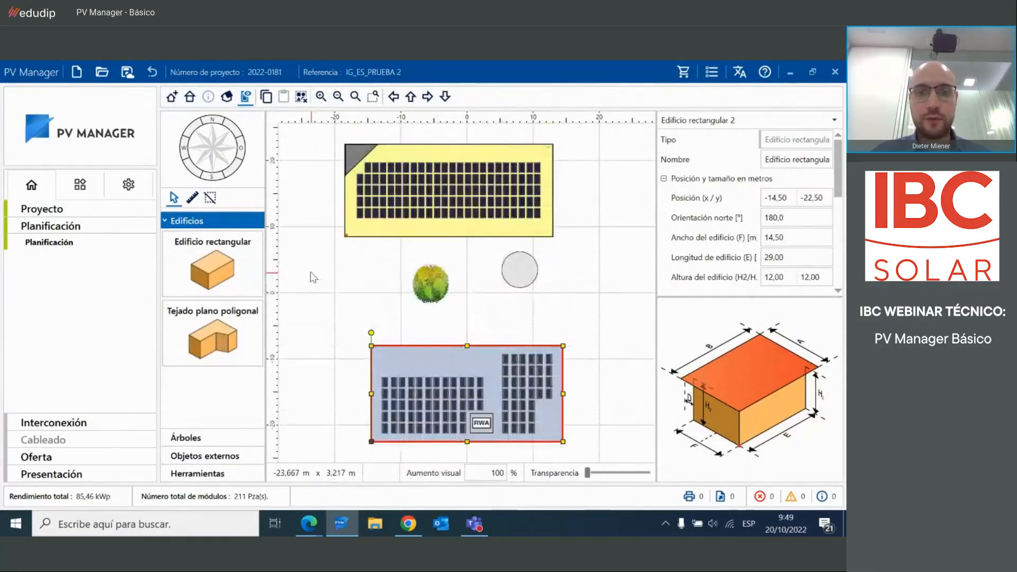
pyautogui.click(229, 100)
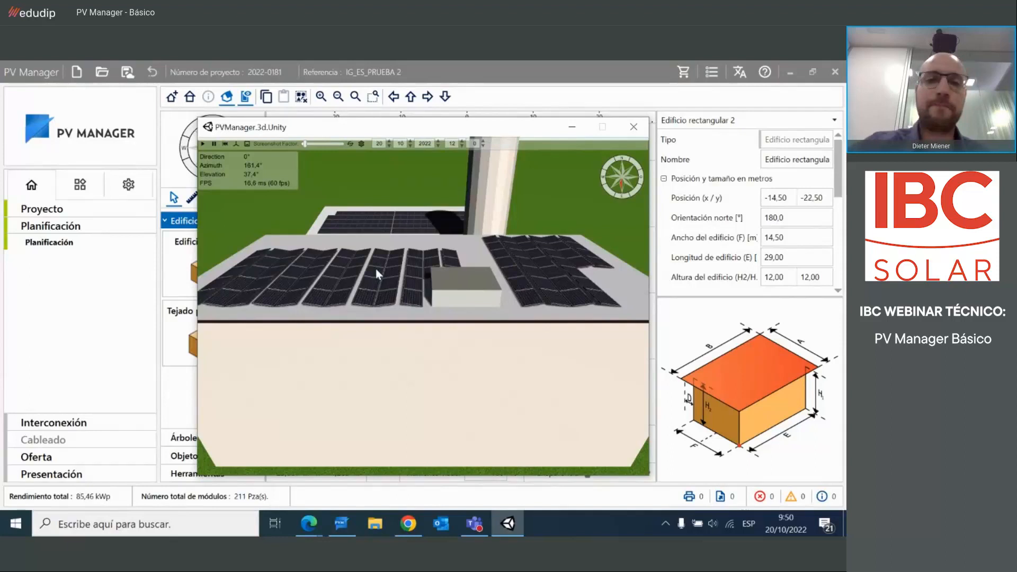
pyautogui.scroll(-3, 359, 262)
pyautogui.scroll(-5, 374, 254)
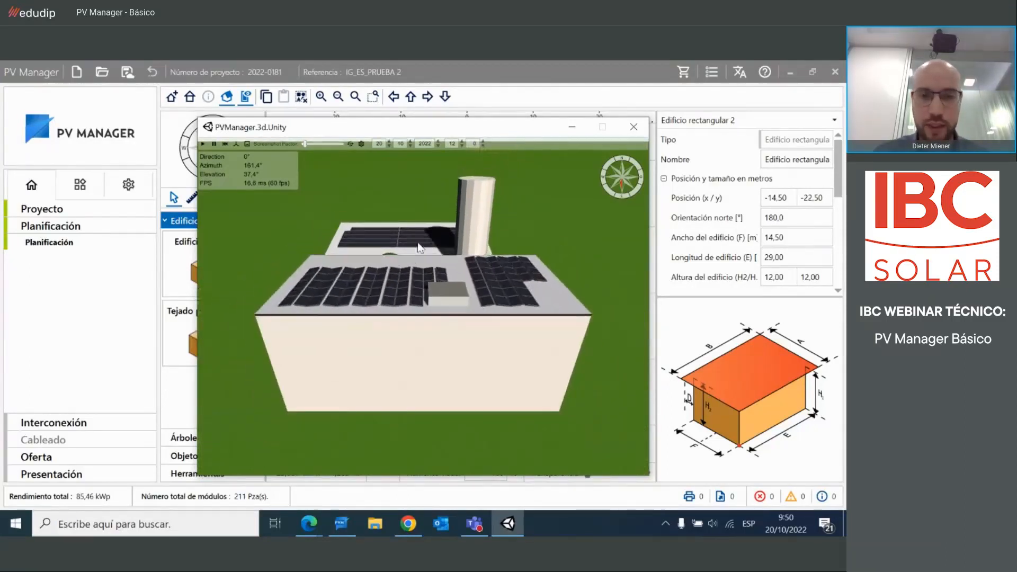
pyautogui.moveTo(413, 312)
pyautogui.mouseDown()
pyautogui.moveTo(469, 308)
pyautogui.moveTo(415, 309)
pyautogui.mouseUp()
pyautogui.scroll(8, 415, 307)
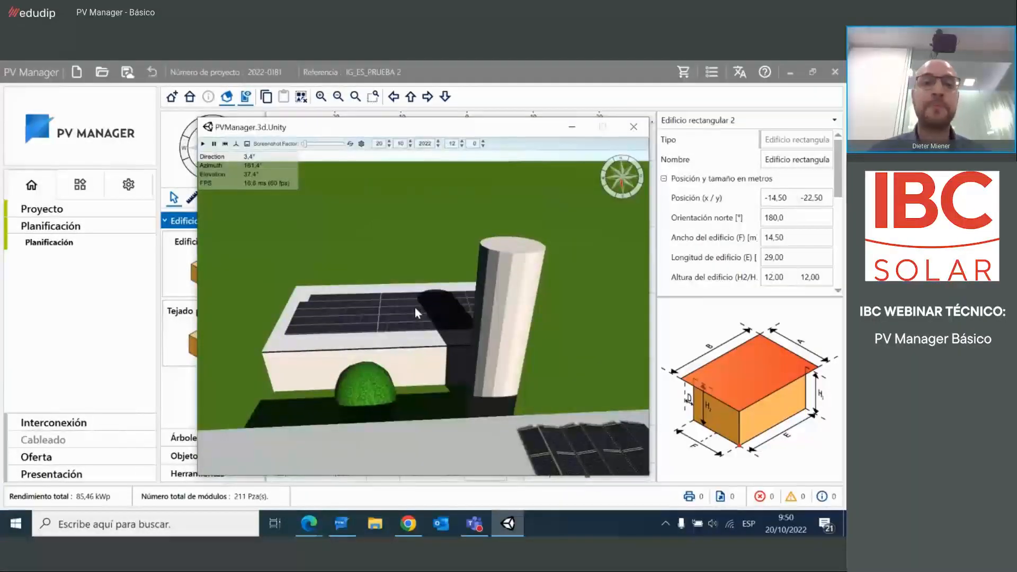
pyautogui.moveTo(425, 413); pyautogui.dragTo(443, 342)
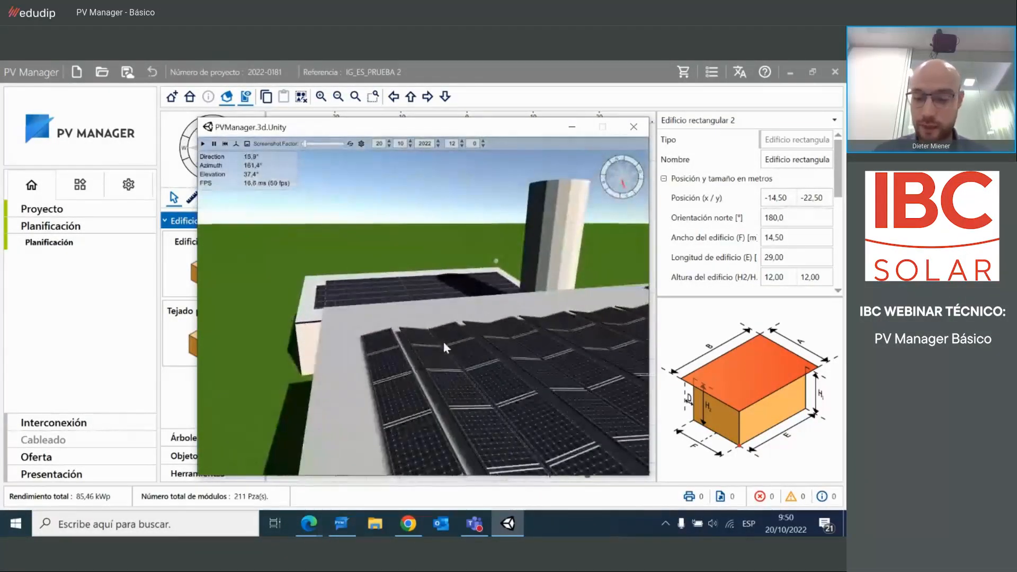
pyautogui.scroll(-6, 444, 342)
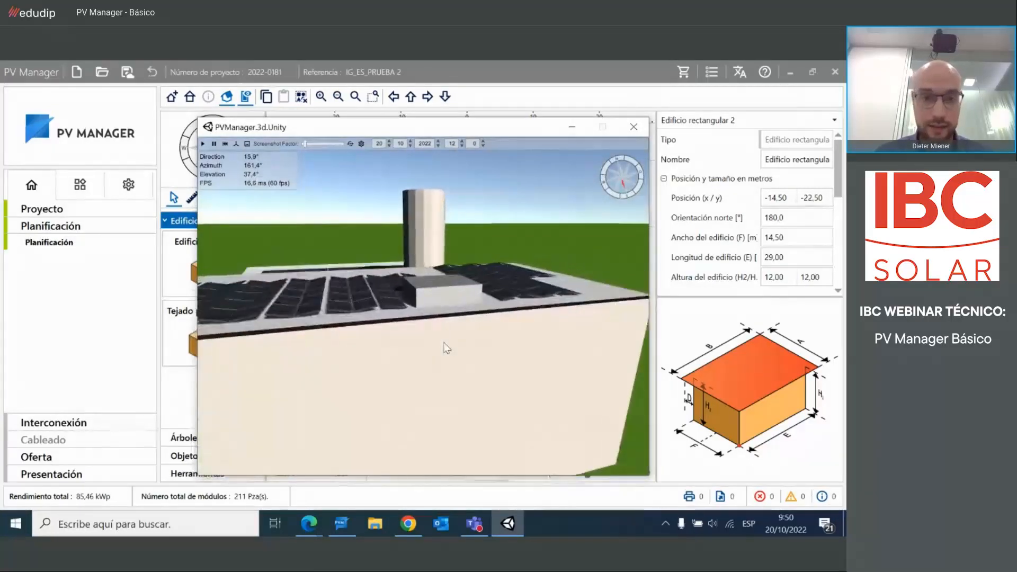
pyautogui.moveTo(441, 332); pyautogui.dragTo(463, 401)
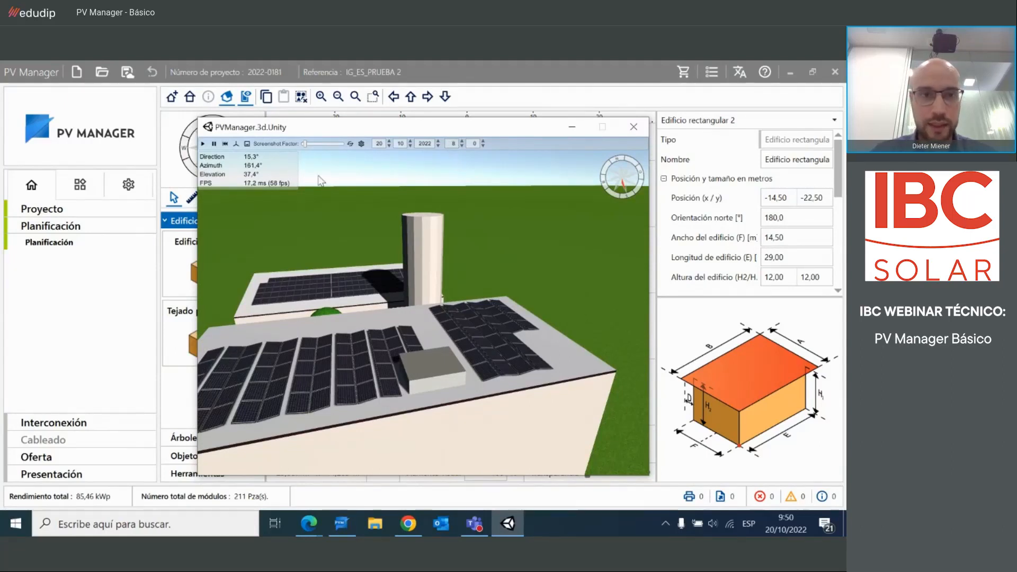
pyautogui.click(204, 144)
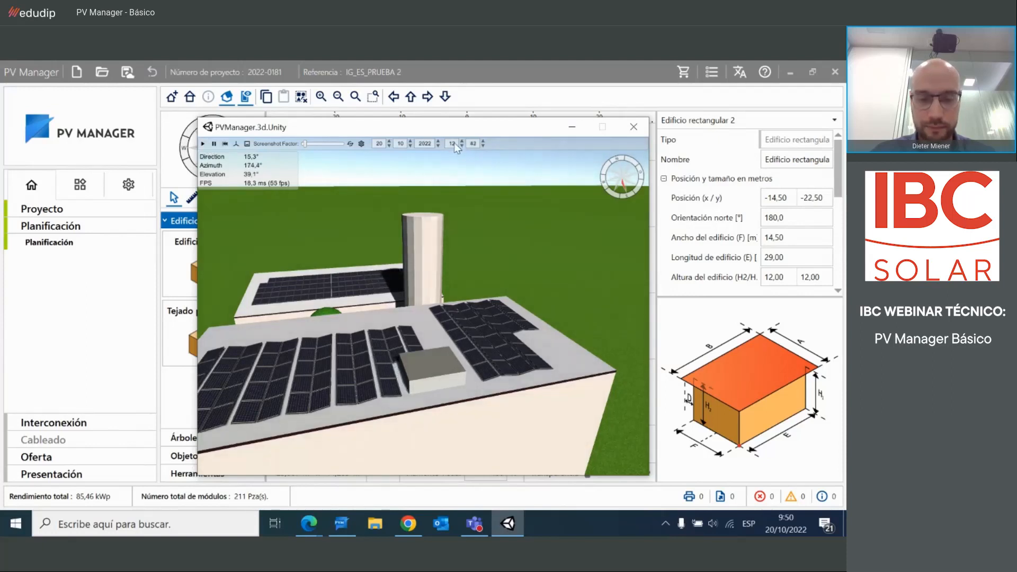
# - Reset the sun simulation for 20/10/2022, replay it from 8:00 and examine the moving shadows on both roofs
pyautogui.click(214, 144)
pyautogui.click(226, 144)
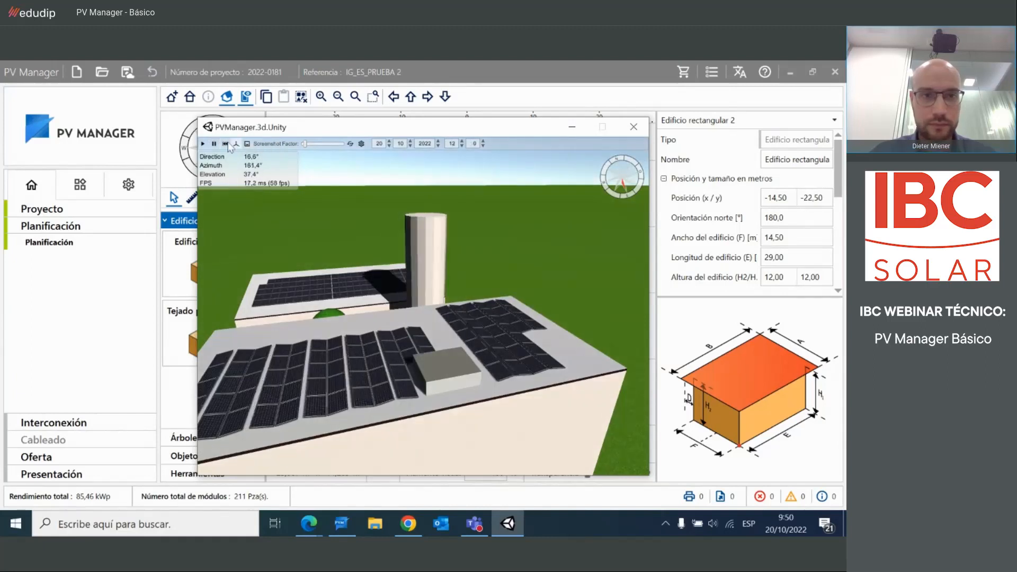
pyautogui.click(462, 146)
pyautogui.click(461, 147)
pyautogui.click(462, 147)
pyautogui.click(462, 147)
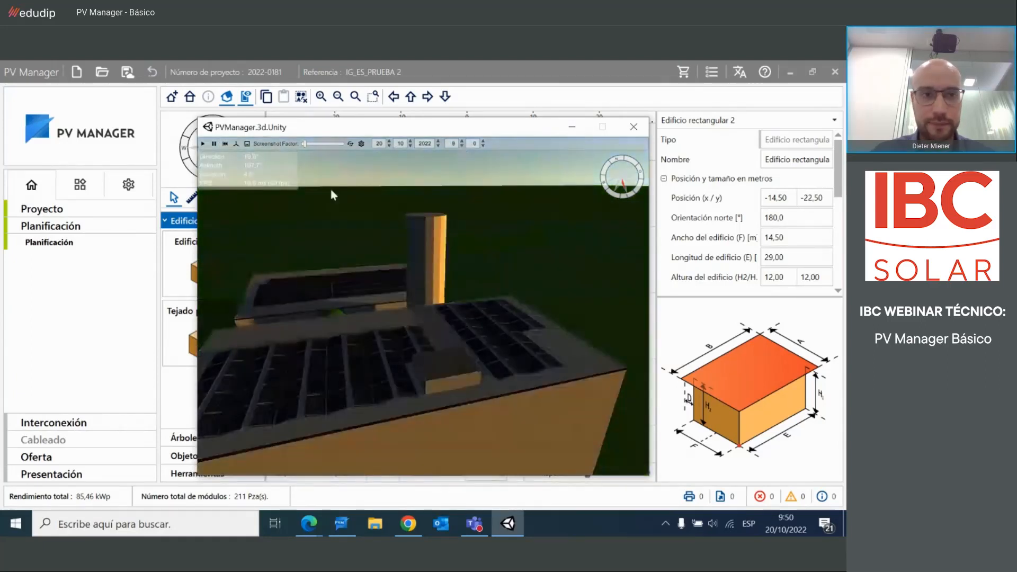
pyautogui.click(203, 144)
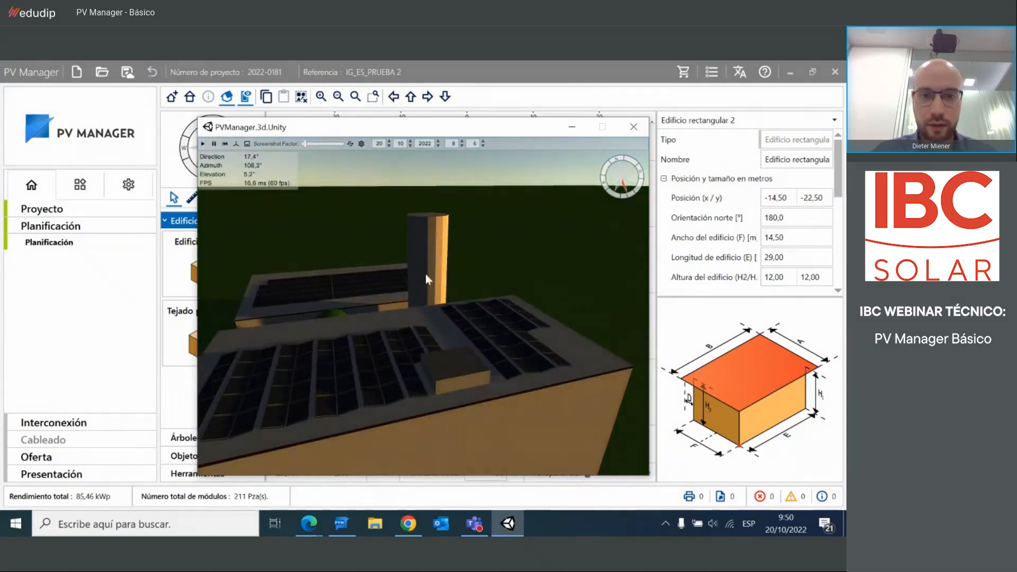
pyautogui.moveTo(486, 351)
pyautogui.mouseDown()
pyautogui.moveTo(506, 351)
pyautogui.moveTo(489, 367)
pyautogui.mouseUp()
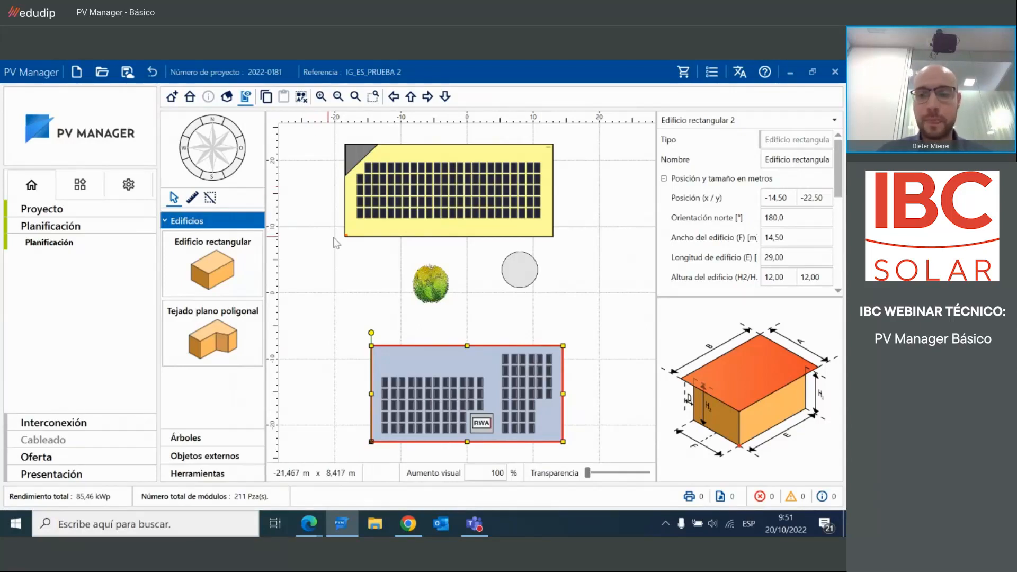
# - Open the inverter connection of Grupo 1, choose FRONIUS as manufacturer and keep only the ECO and SYMO product groups
pyautogui.click(109, 416)
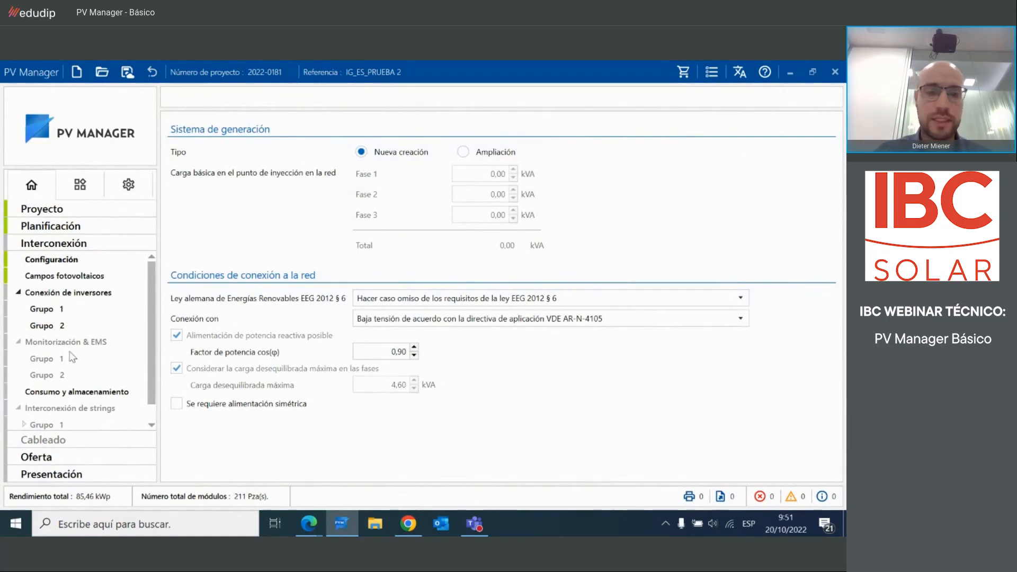
pyautogui.click(57, 305)
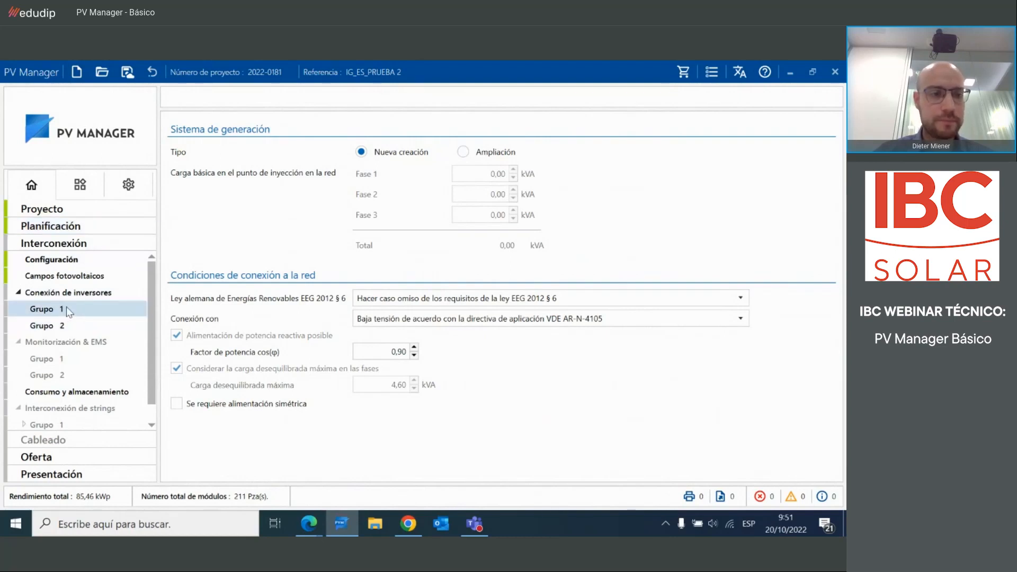
pyautogui.click(68, 309)
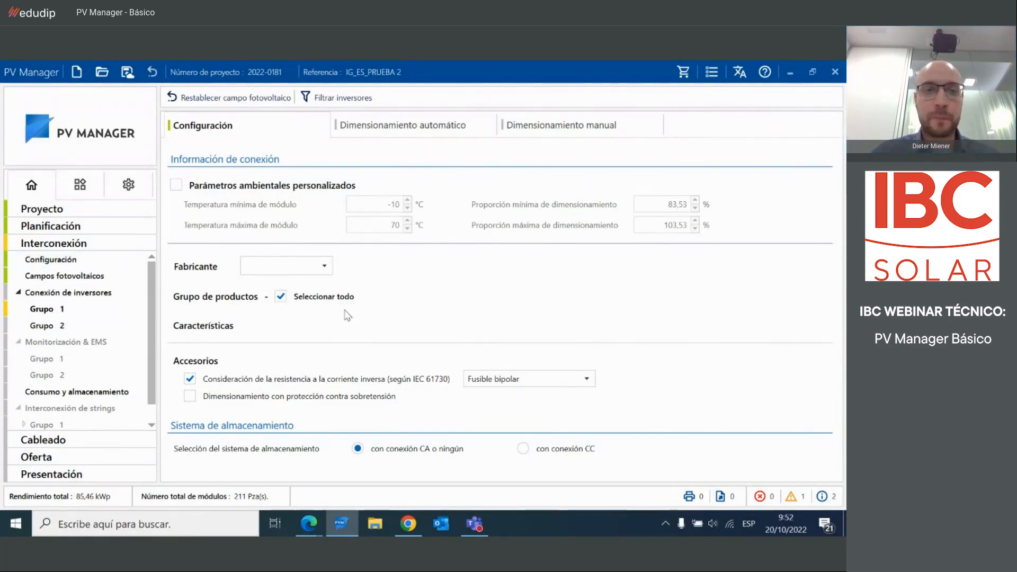
pyautogui.click(325, 264)
pyautogui.click(299, 283)
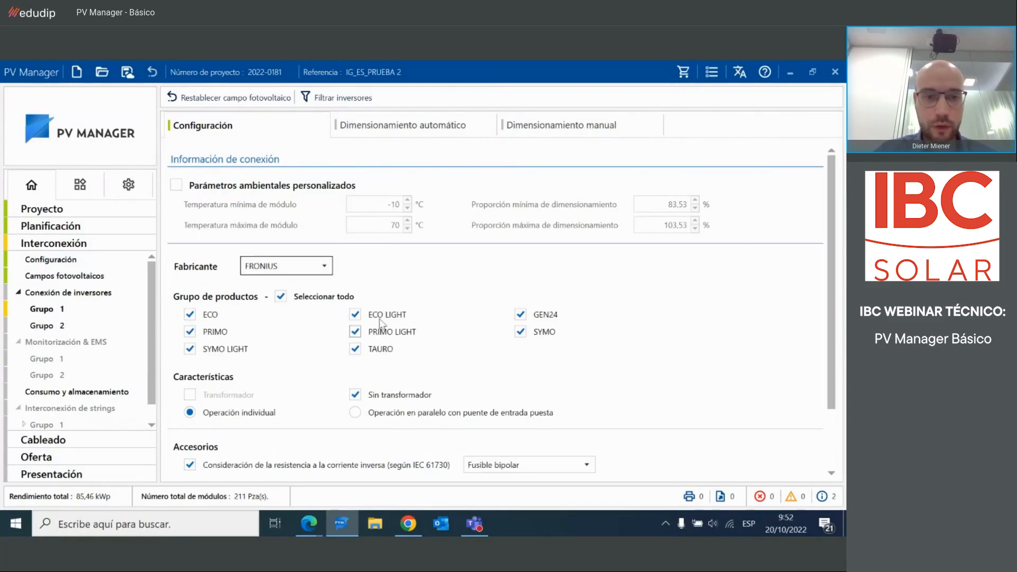
pyautogui.click(196, 330)
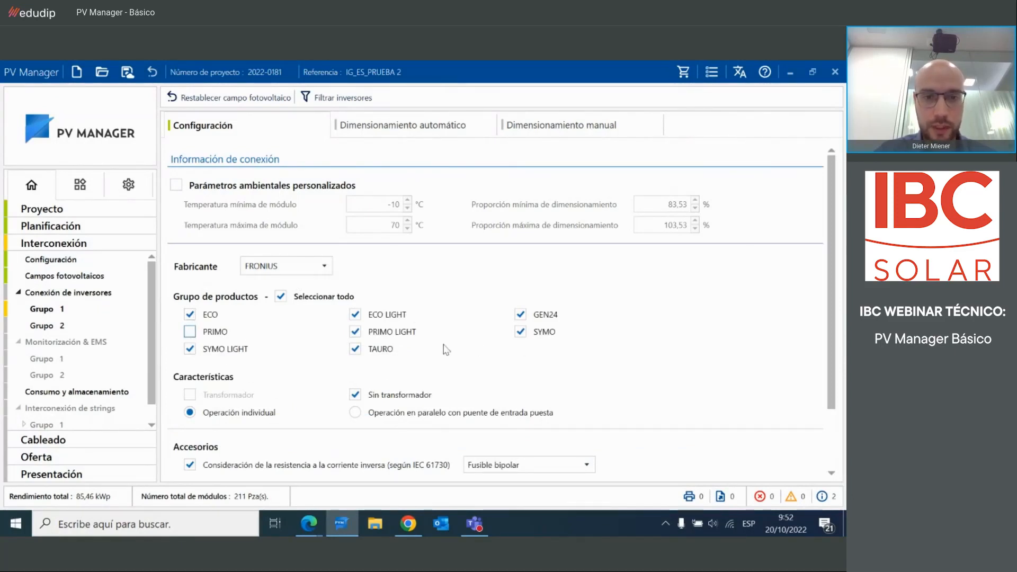
pyautogui.click(354, 315)
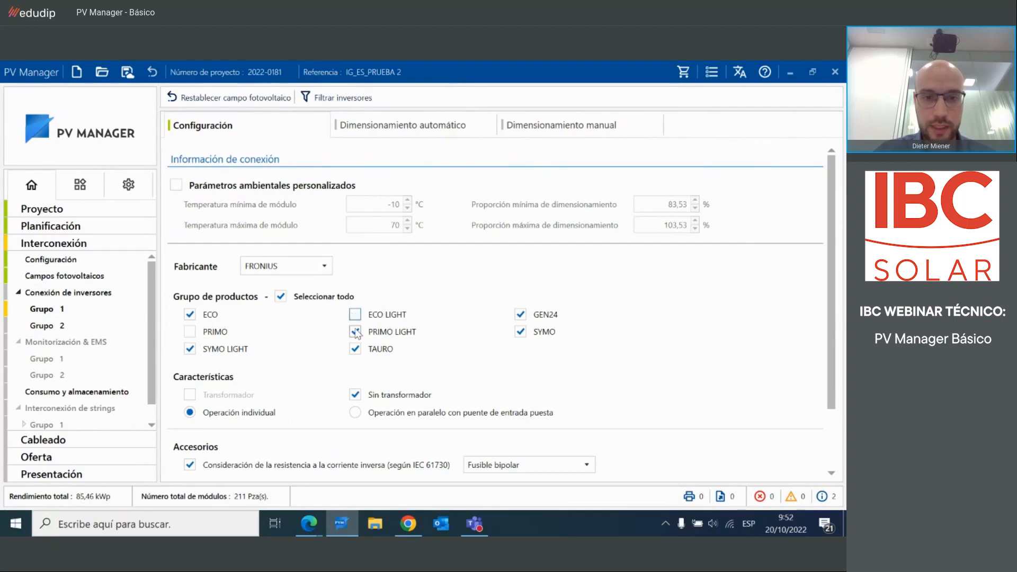
pyautogui.click(519, 316)
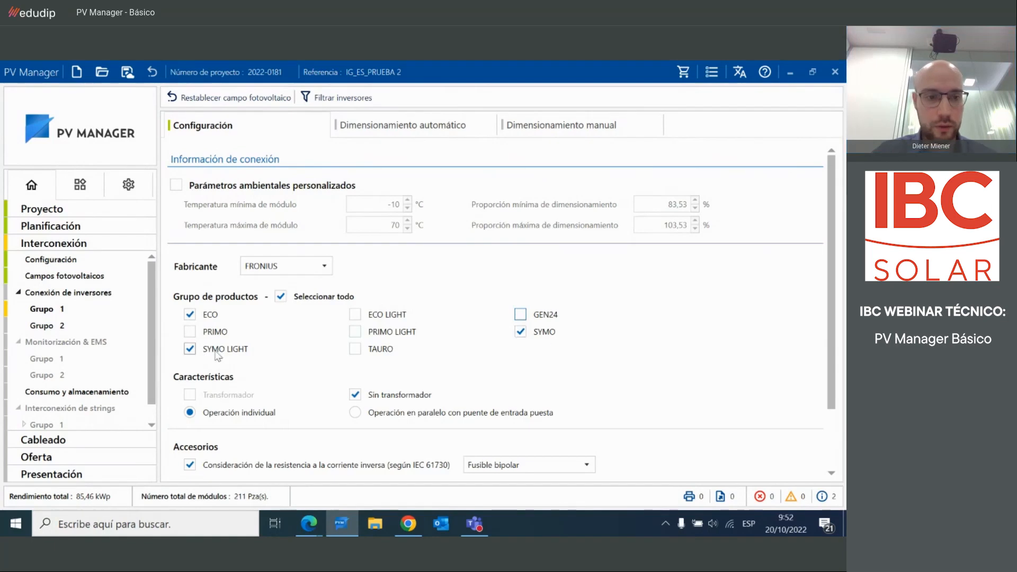
pyautogui.click(190, 348)
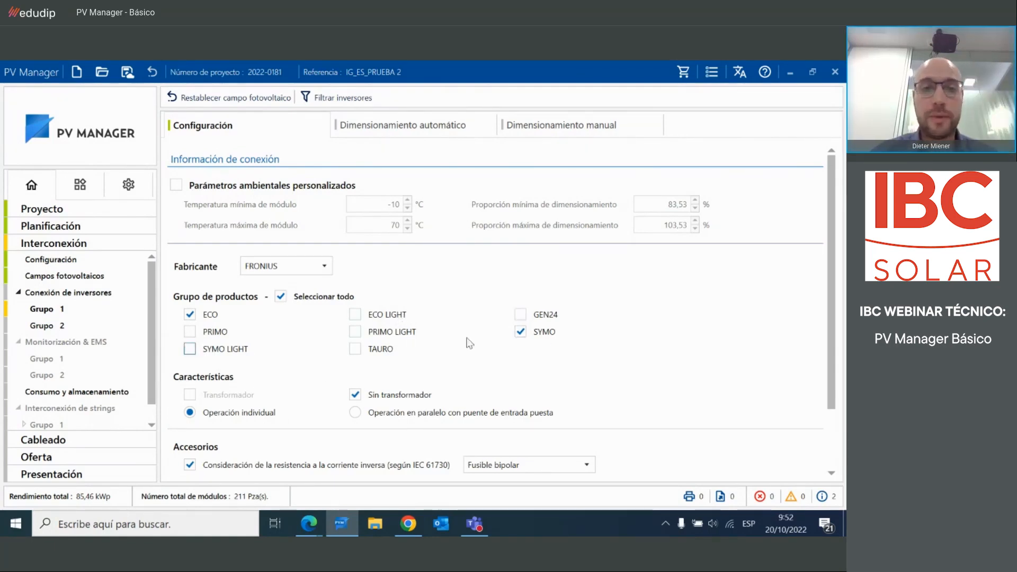
# - Enable custom ambient parameters for Grupo 1 and set the maximum dimensioning ratio to 150 %
pyautogui.click(177, 186)
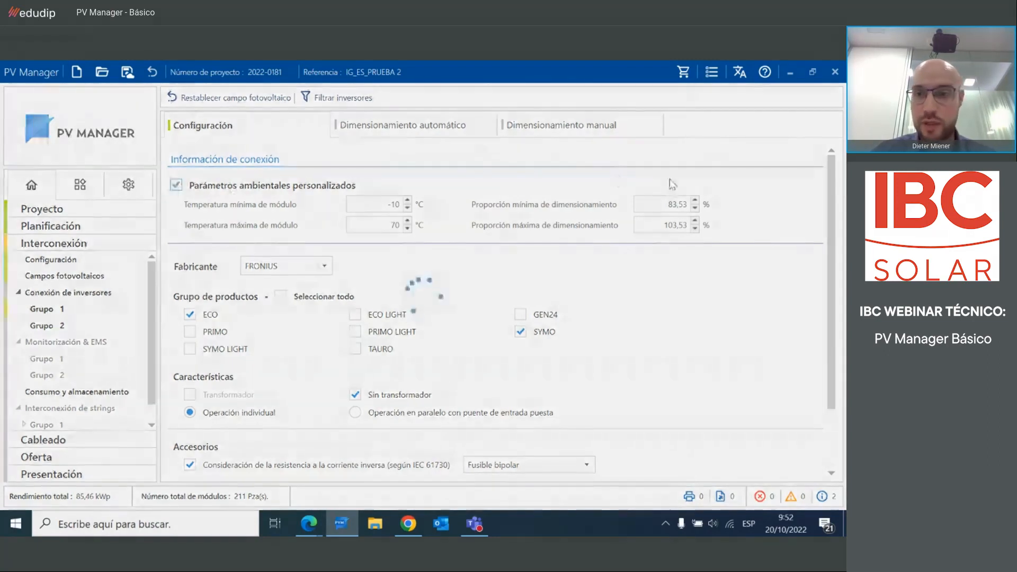
pyautogui.doubleClick(686, 222)
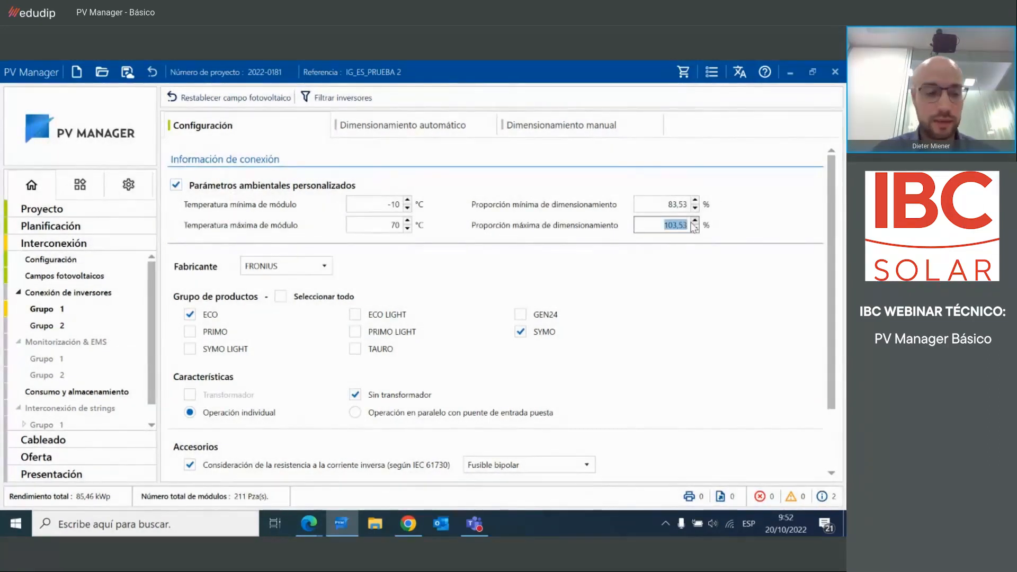
pyautogui.write('150')
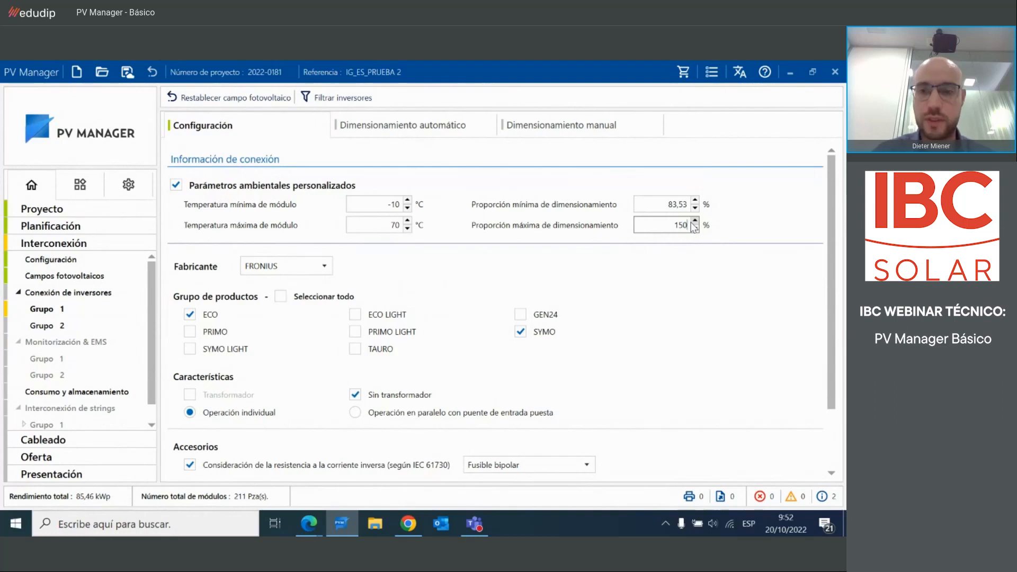
pyautogui.click(624, 282)
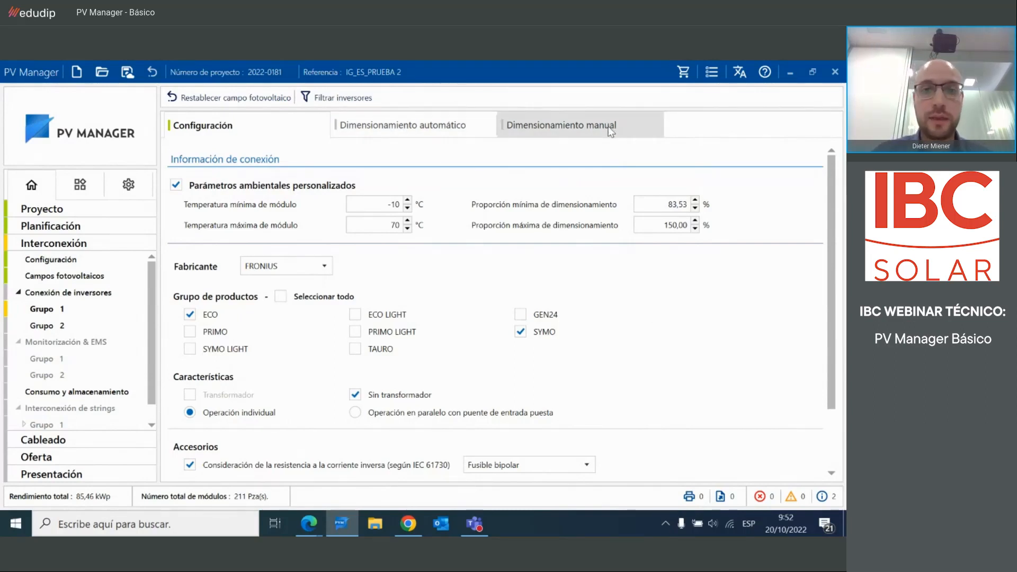
# - Check the inverters offered for manual dimensioning of Grupo 1, and accept Alternativa 1 from the automatic dimensioning
pyautogui.click(585, 139)
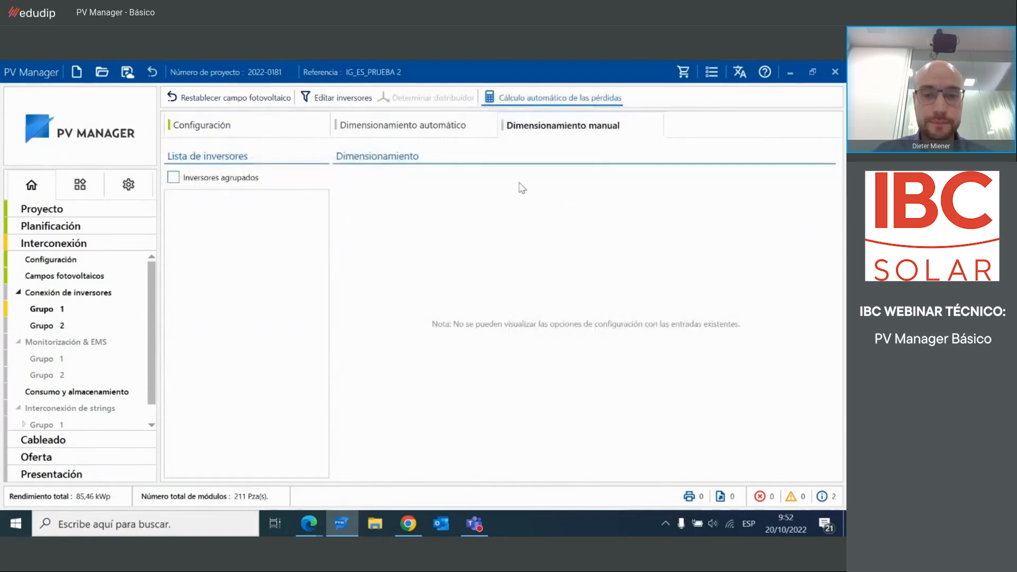
pyautogui.click(341, 100)
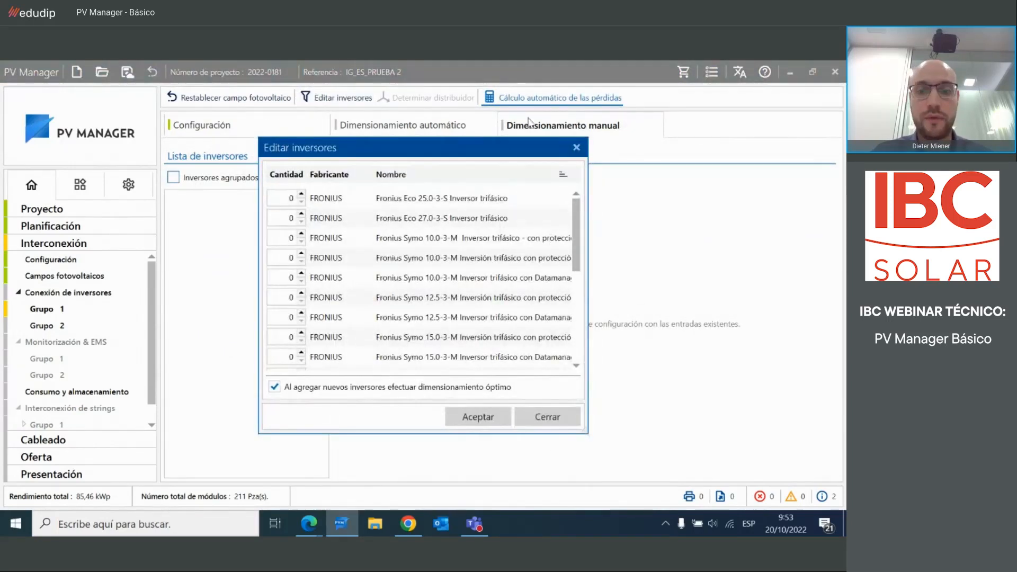
pyautogui.click(576, 147)
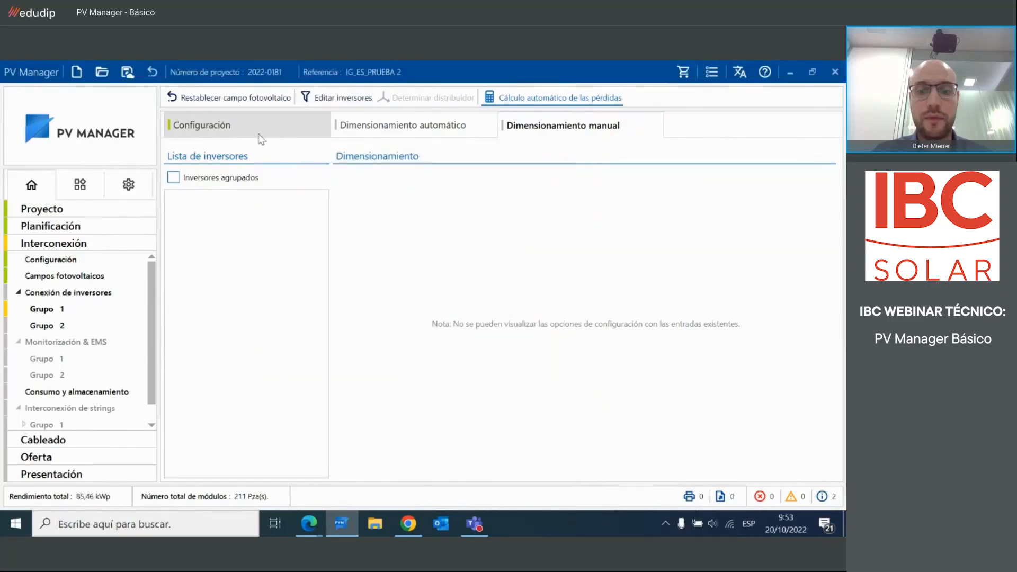
pyautogui.click(469, 130)
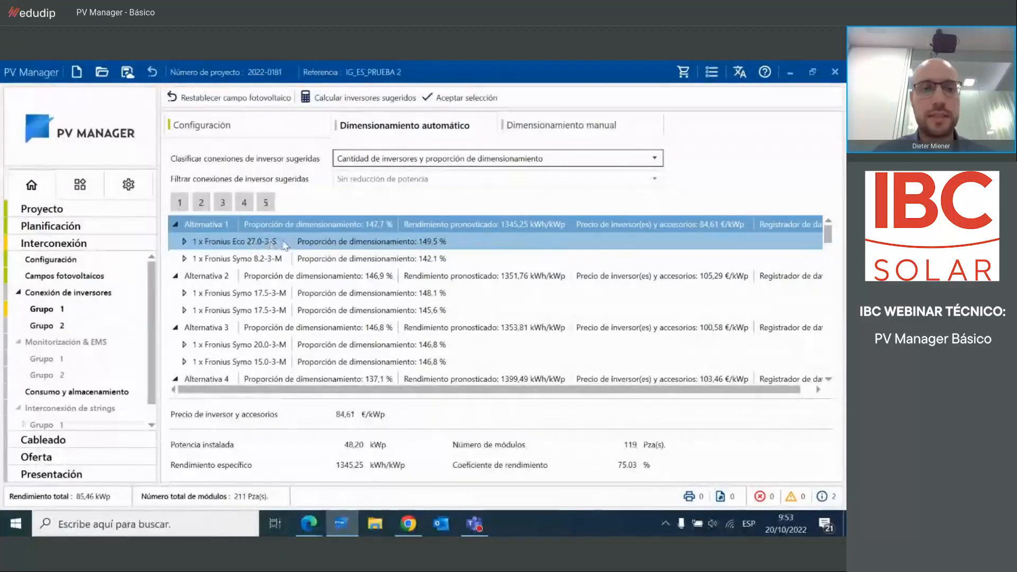
pyautogui.click(480, 99)
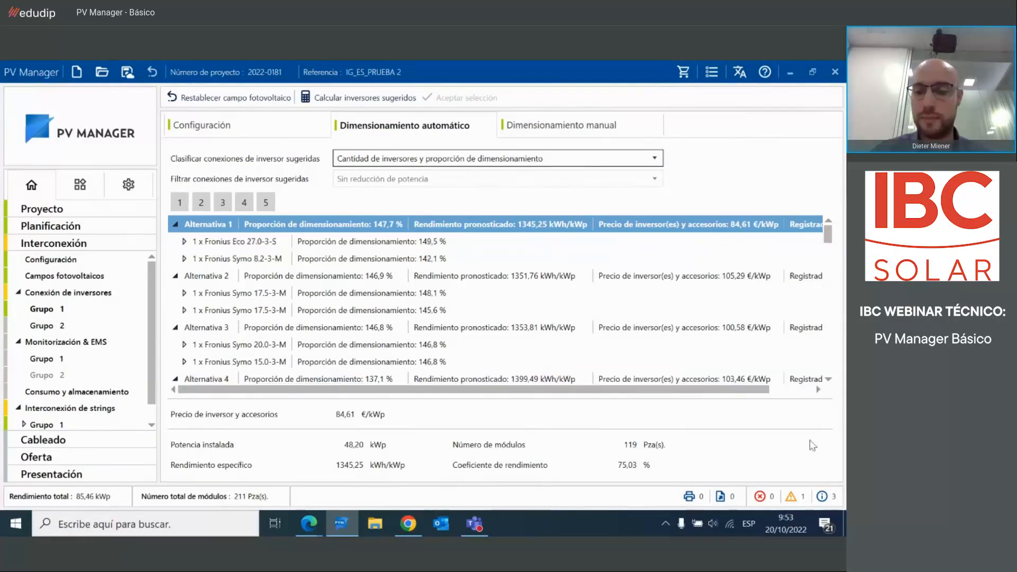
# - Enable custom ambient parameters for Grupo 2 and try to set the maximum dimensioning ratio to 150 %
pyautogui.click(61, 325)
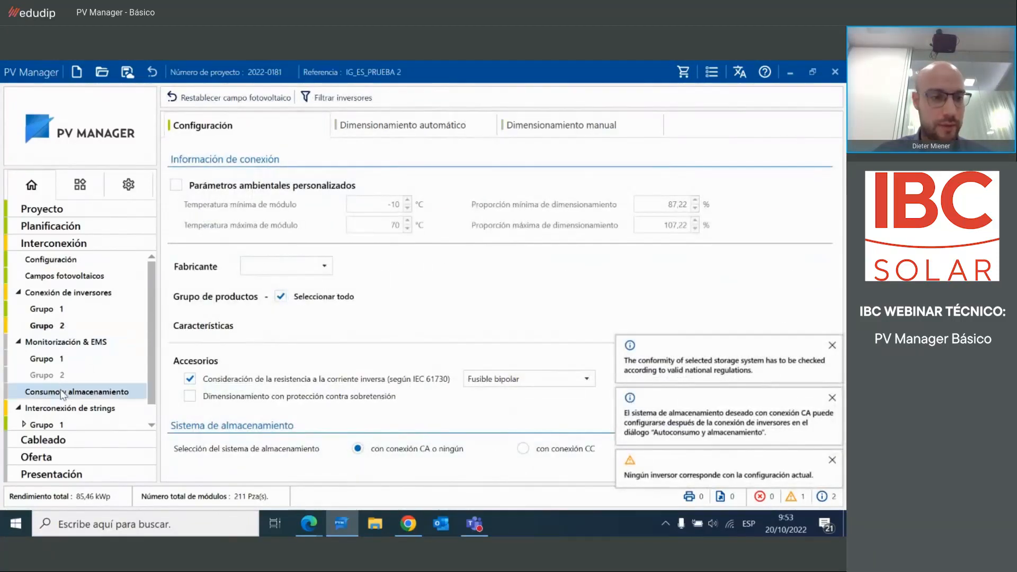
pyautogui.click(176, 185)
pyautogui.doubleClick(682, 223)
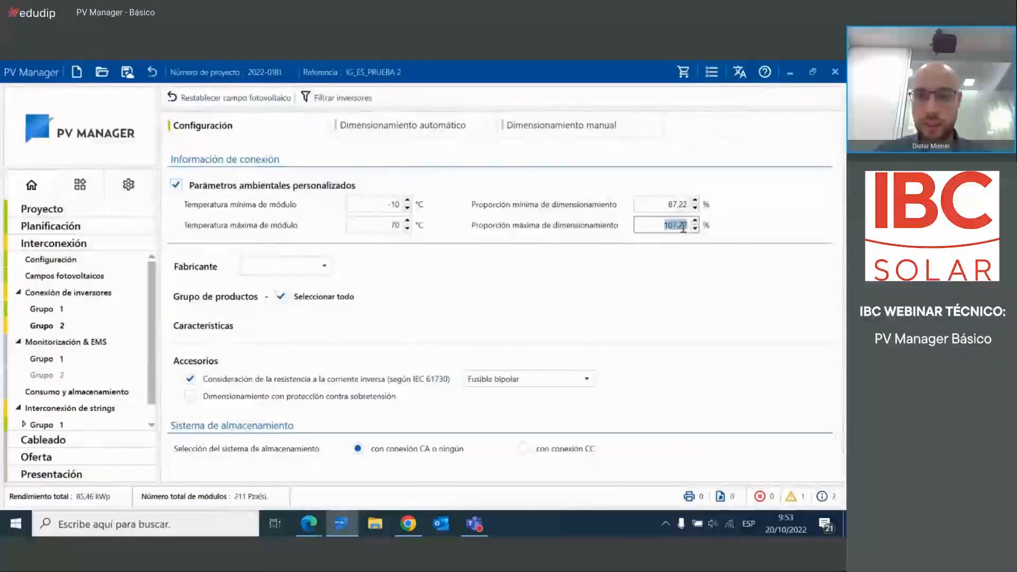
pyautogui.write('120')
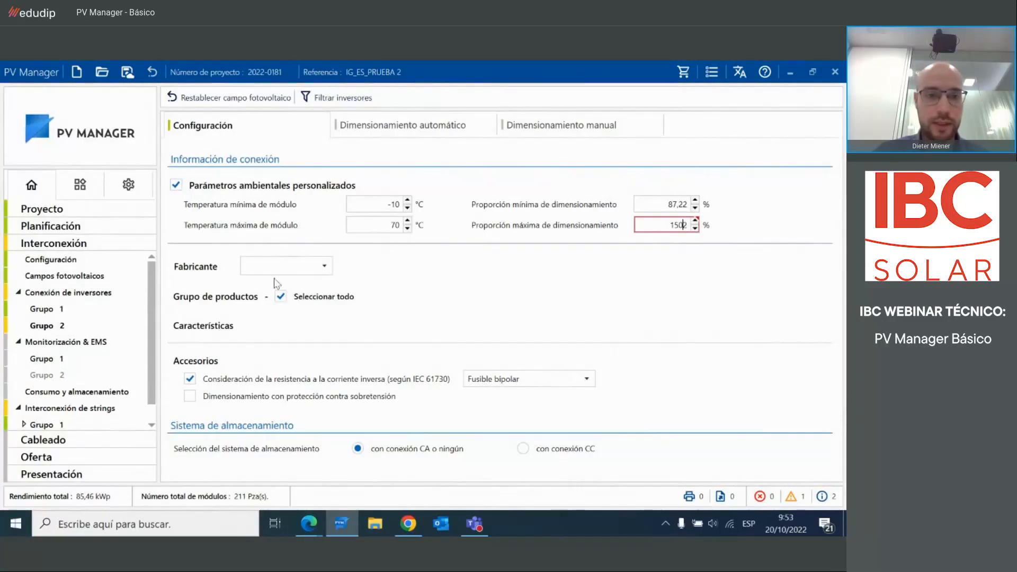
# - Choose FRONIUS as the inverter manufacturer for Grupo 2 and restrict the product groups to ECO and SYMO
pyautogui.click(286, 266)
pyautogui.click(275, 285)
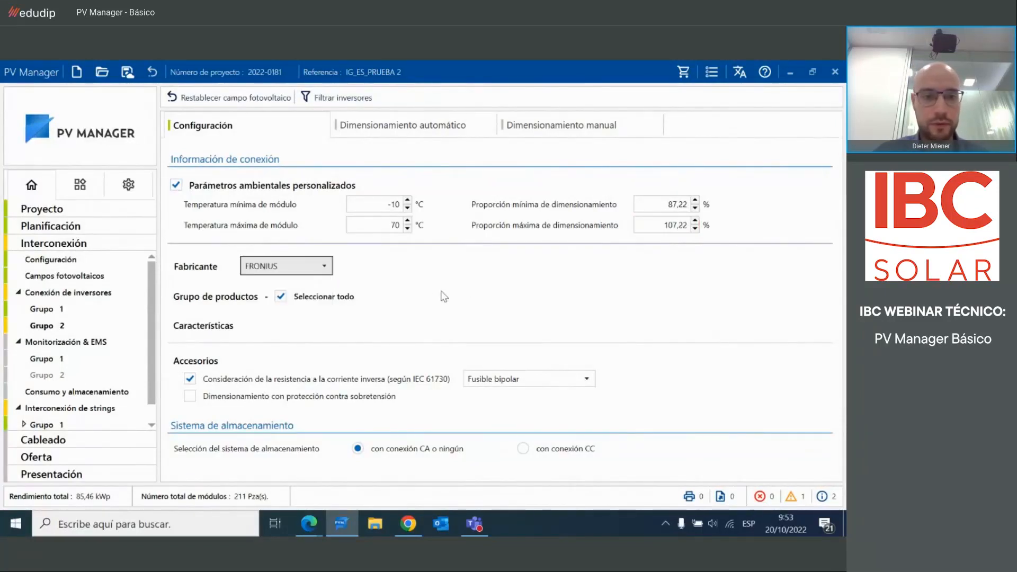
pyautogui.click(281, 298)
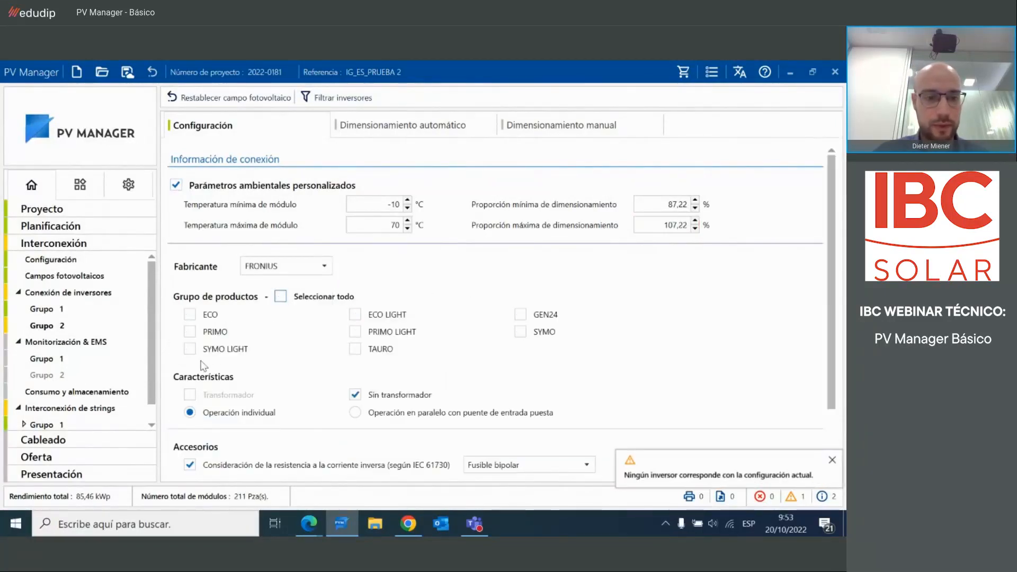
pyautogui.click(190, 314)
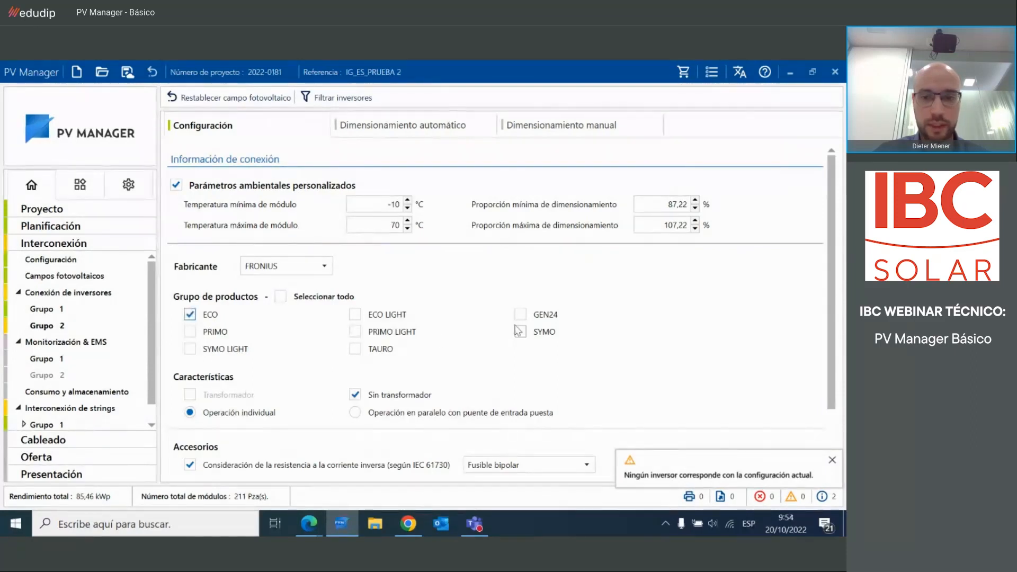
# - Calculate the automatic dimensioning for Grupo 2 and accept Alternativa 1 with two Fronius Symo 20.0-3-M inverters
pyautogui.click(433, 125)
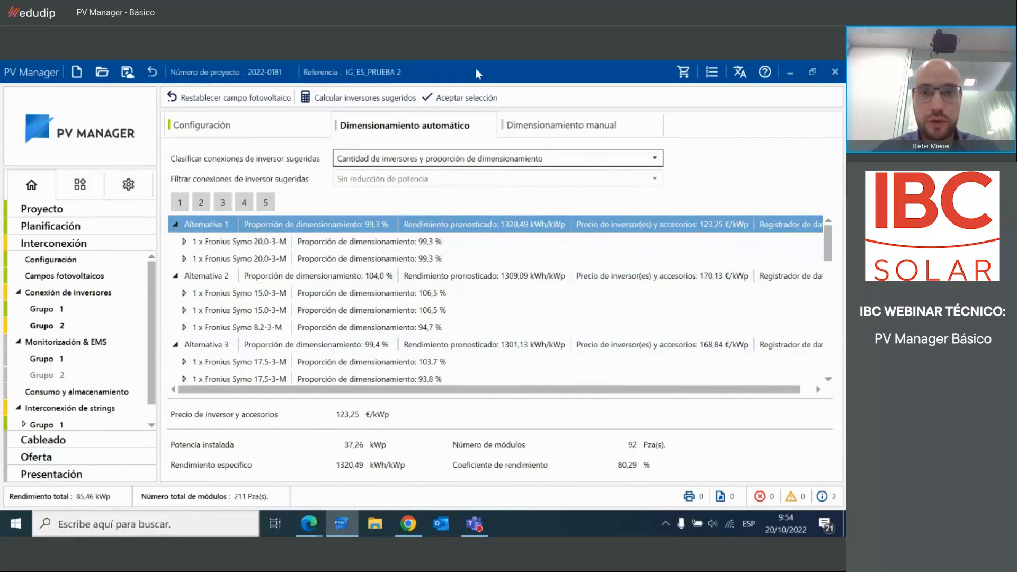
pyautogui.click(474, 100)
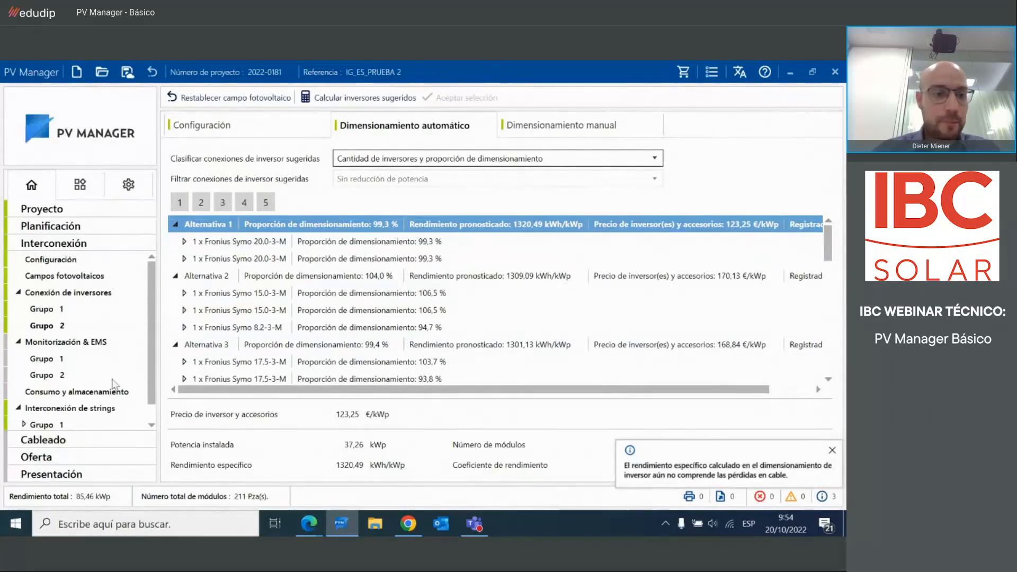
# - Set the consumption of the Hogar, consumo privado load profile to 30000 kWh and examine the yearly electricity generation chart
pyautogui.moveTo(153, 363); pyautogui.dragTo(105, 386)
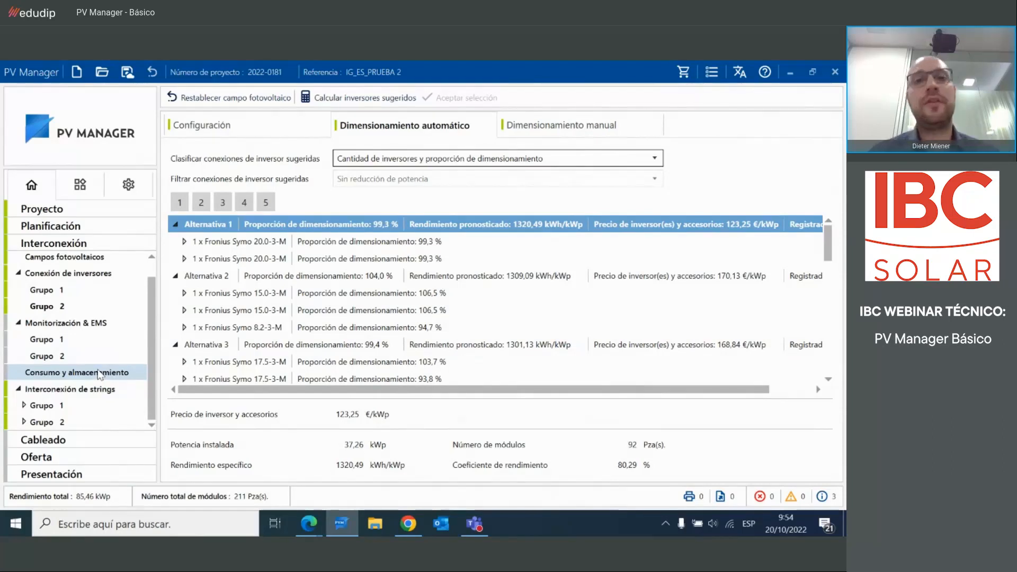
pyautogui.click(99, 373)
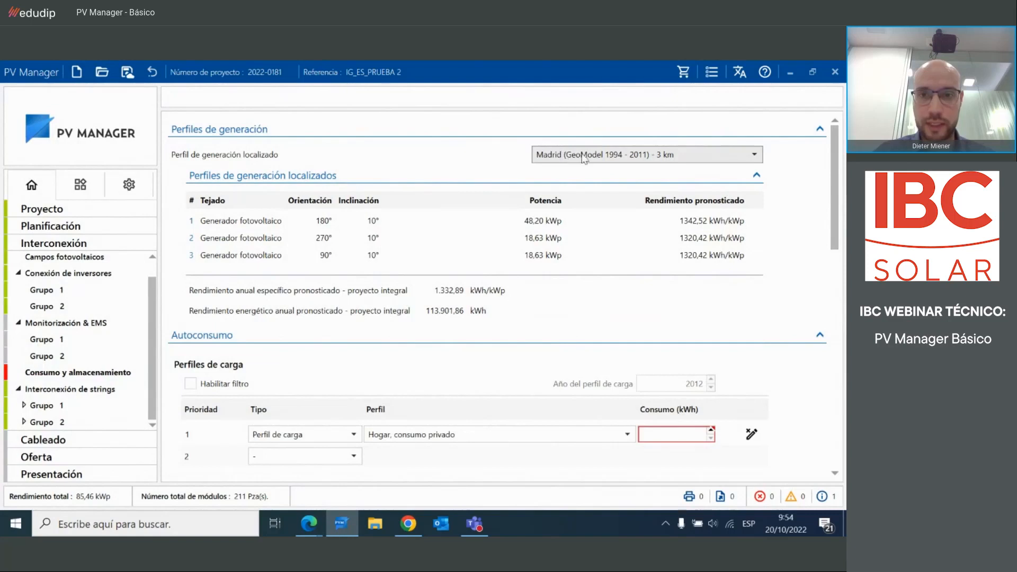
pyautogui.moveTo(840, 200); pyautogui.dragTo(838, 281)
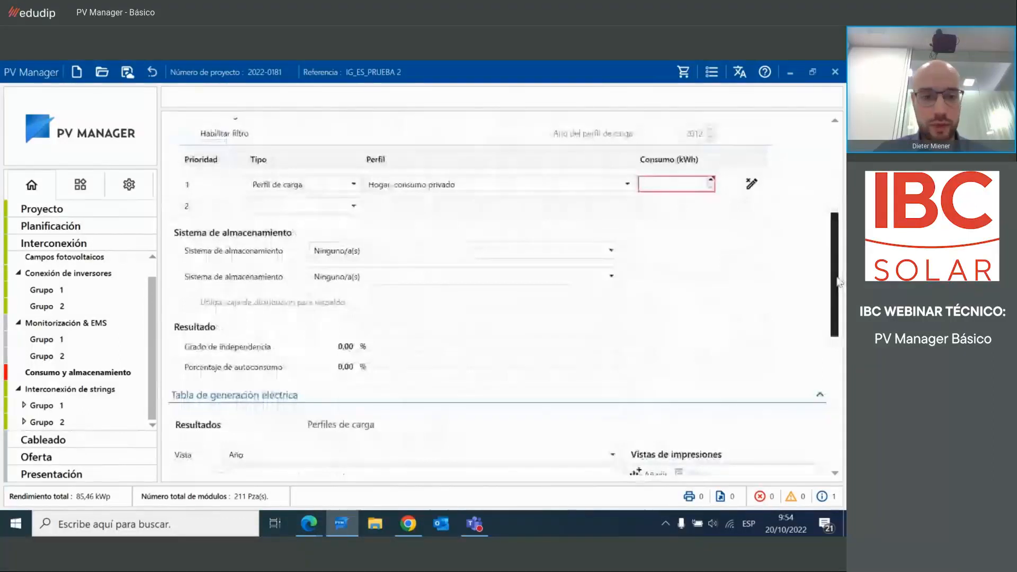
pyautogui.scroll(2, 685, 300)
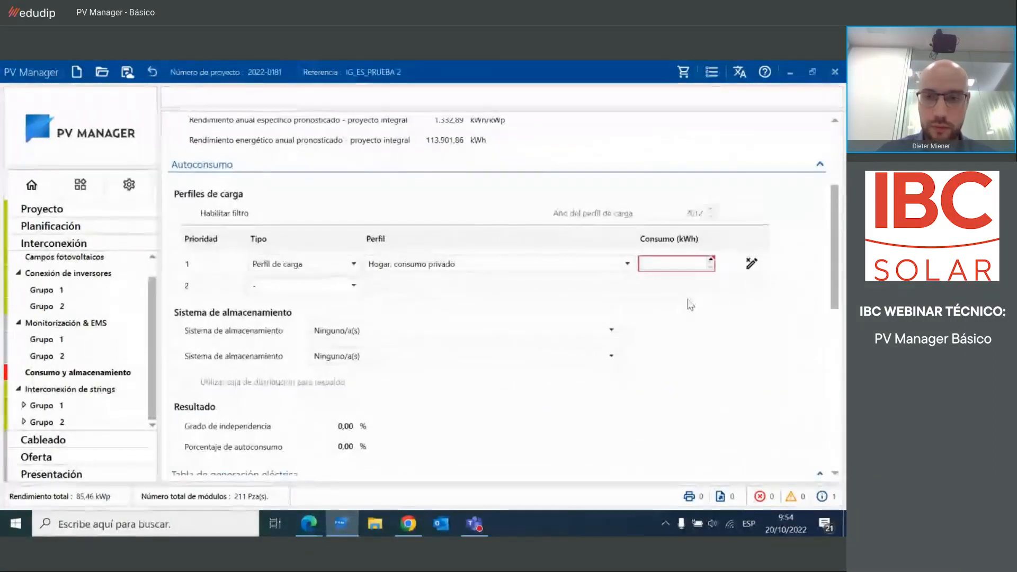
pyautogui.write('30000')
pyautogui.click(690, 305)
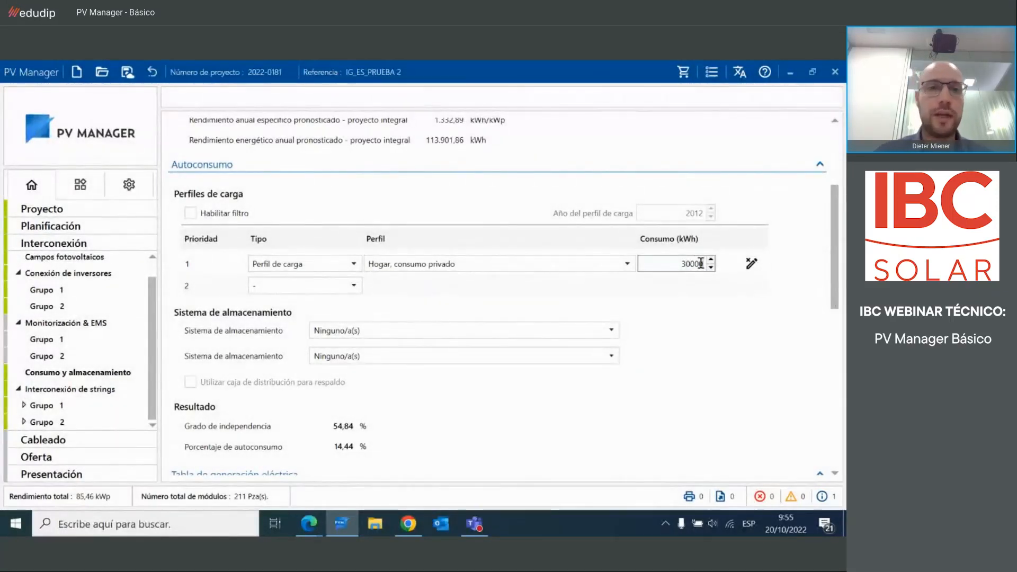
pyautogui.moveTo(835, 248); pyautogui.dragTo(842, 372)
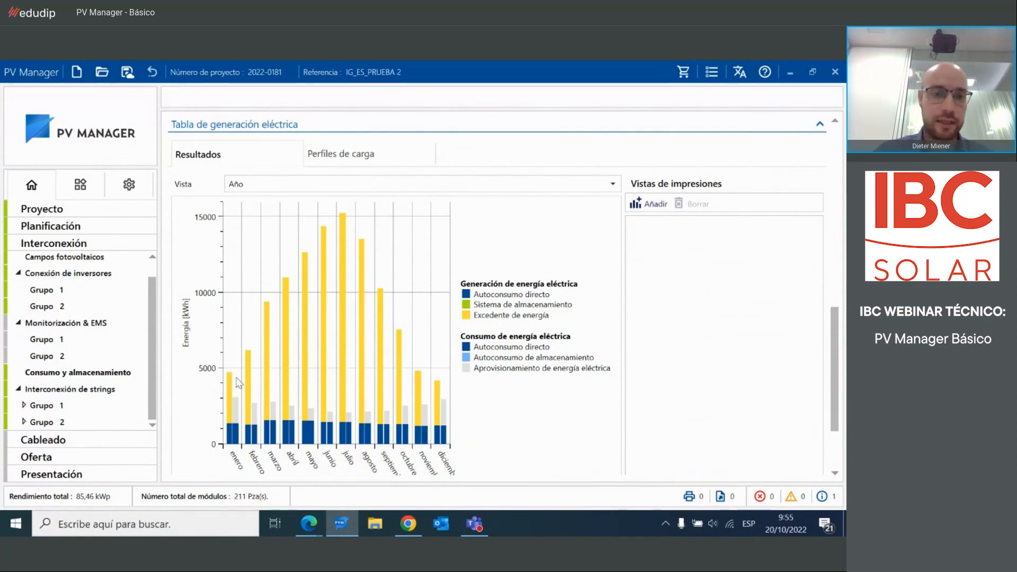
# - Set the consumption of the Hogar, consumo privado load profile to 300000 kWh and examine the yearly electricity generation chart
pyautogui.moveTo(838, 340); pyautogui.dragTo(838, 228)
pyautogui.click(691, 242)
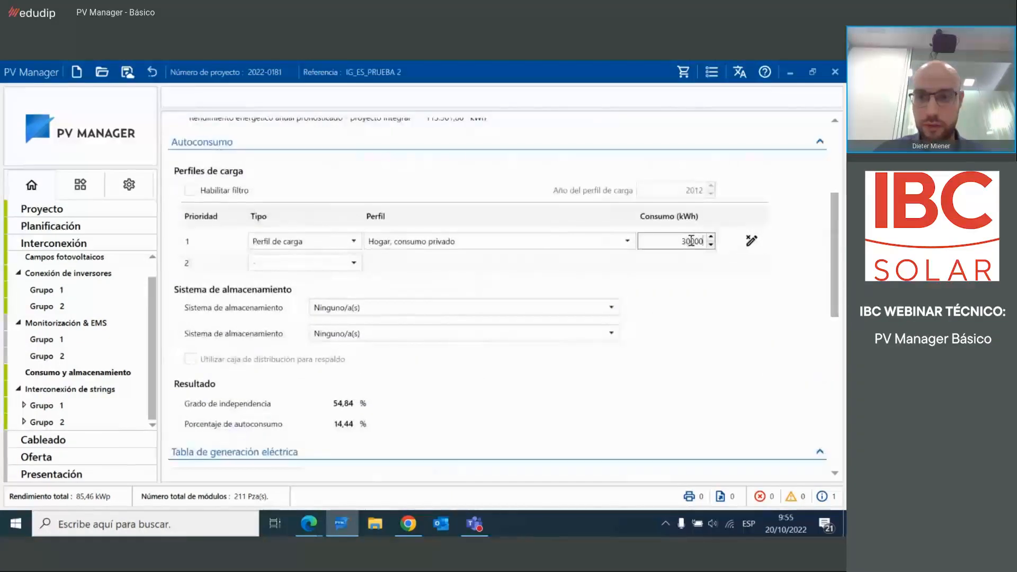
pyautogui.write('0')
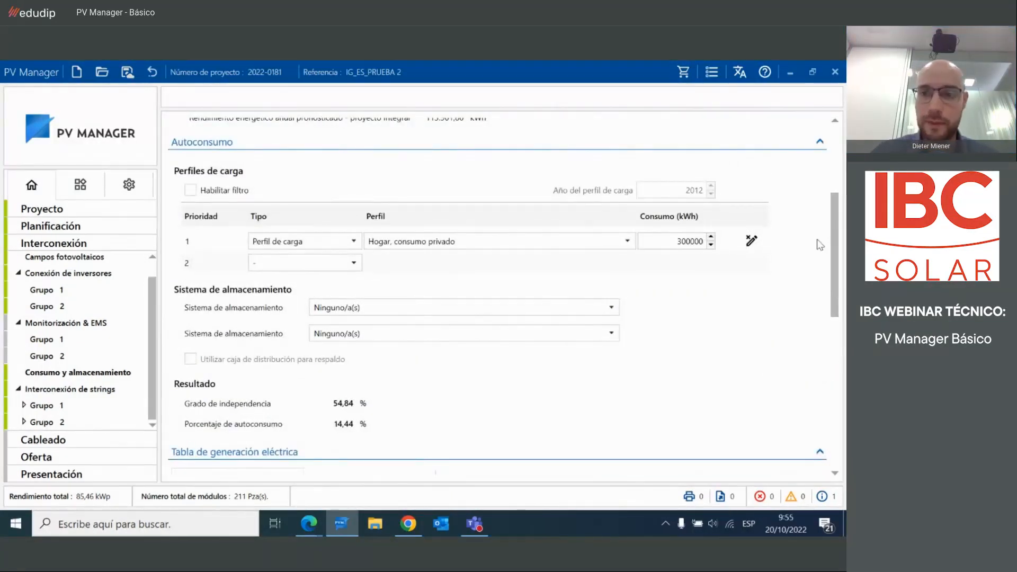
pyautogui.click(817, 241)
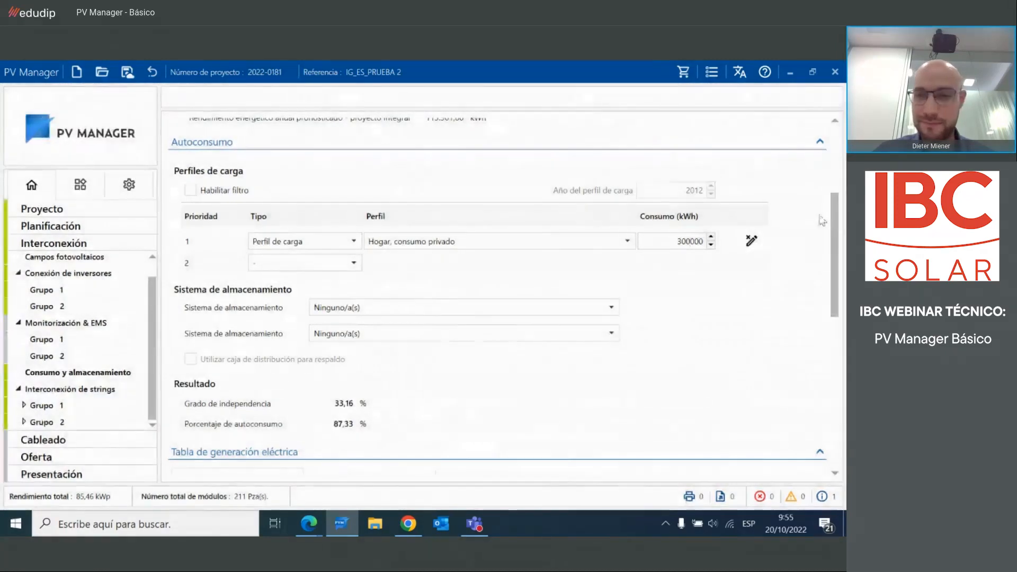
pyautogui.moveTo(835, 214); pyautogui.dragTo(835, 329)
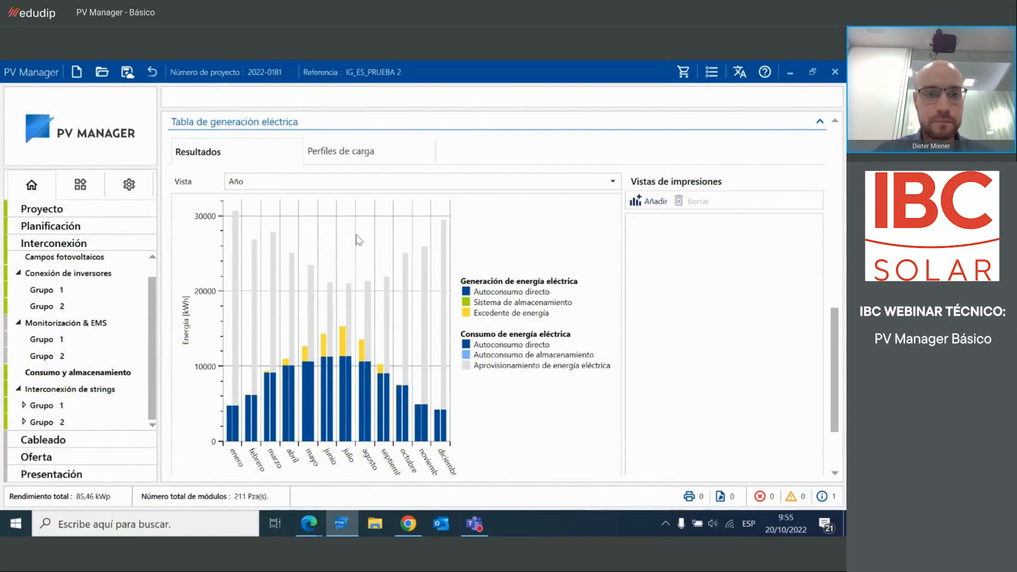
# - Review the load profiles available for priority 1, including the agricultural, commercial and household ones, keeping Hogar, consumo privado
pyautogui.moveTo(835, 367); pyautogui.dragTo(835, 246)
pyautogui.click(627, 256)
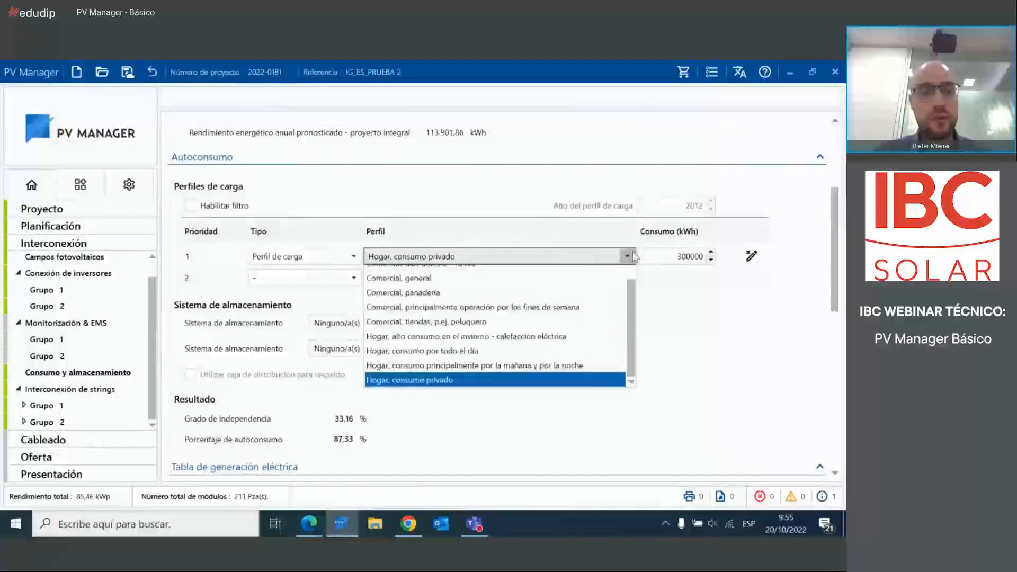
pyautogui.moveTo(631, 366); pyautogui.dragTo(623, 294)
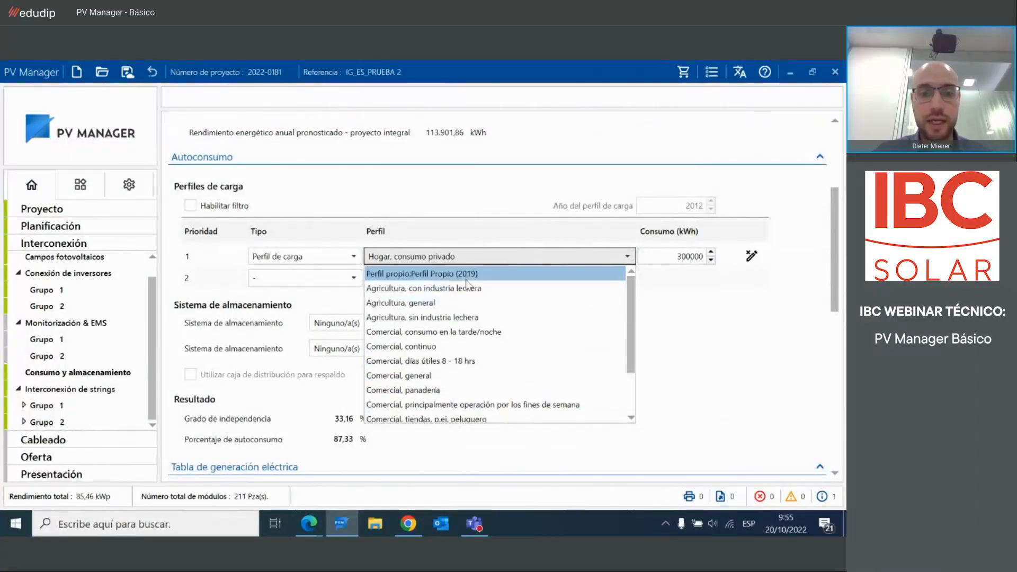
pyautogui.scroll(-2, 468, 360)
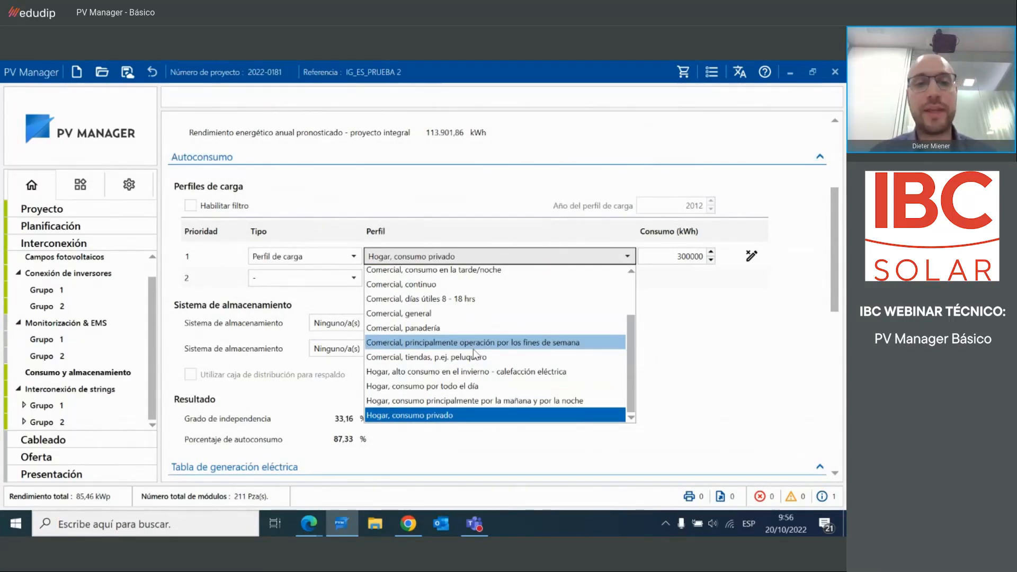
pyautogui.scroll(2, 514, 341)
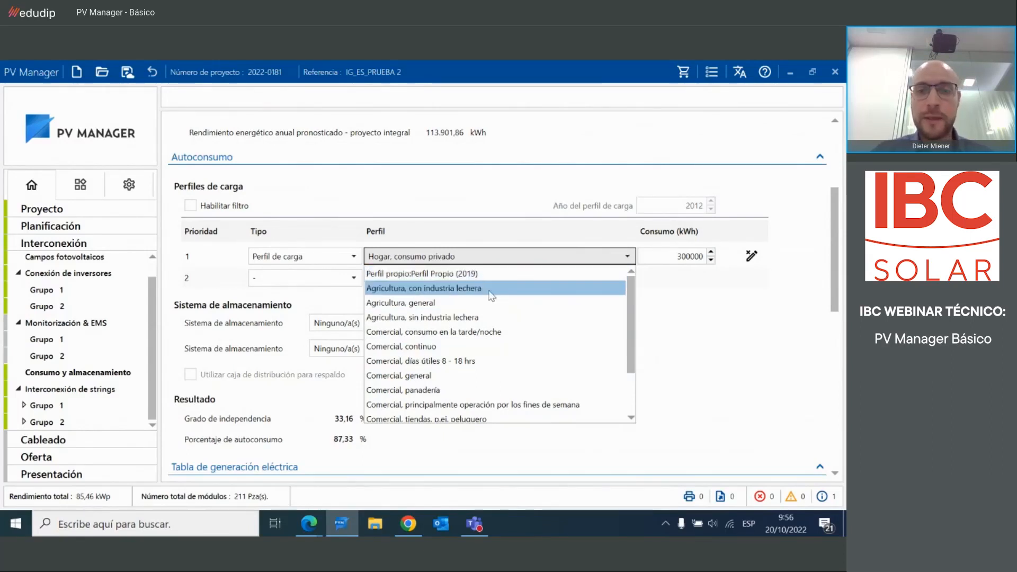
pyautogui.scroll(-2, 630, 328)
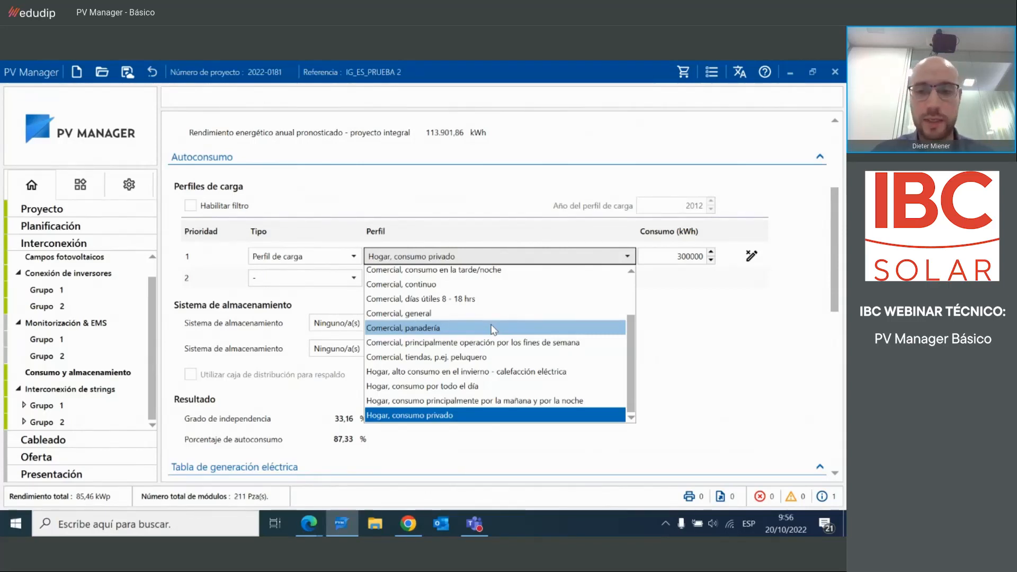
pyautogui.moveTo(631, 345); pyautogui.dragTo(628, 293)
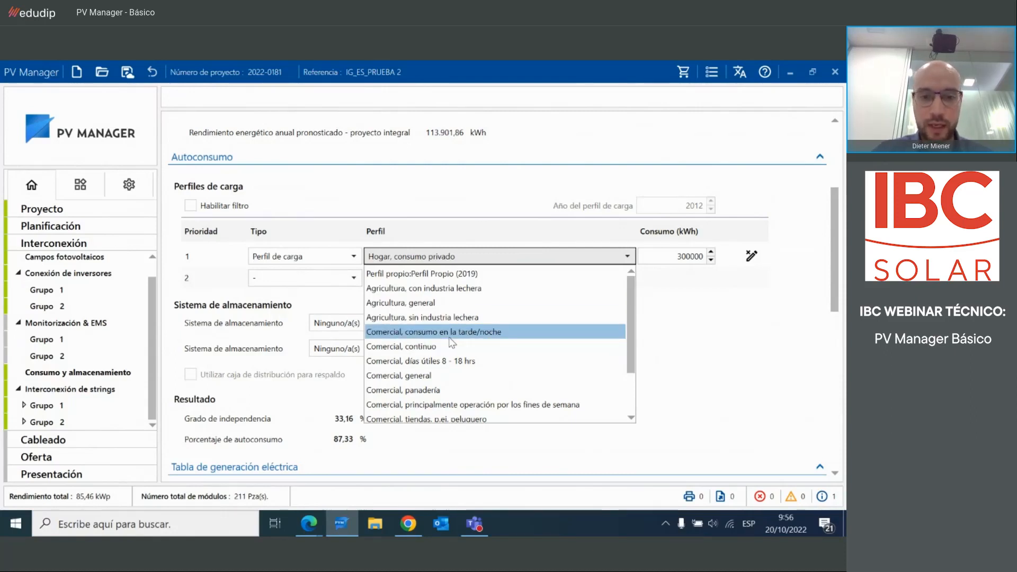
pyautogui.scroll(-5, 452, 344)
pyautogui.click(455, 415)
# - Examine the yearly electricity generation results and switch their view to Días
pyautogui.scroll(-1, 840, 241)
pyautogui.scroll(-10, 840, 240)
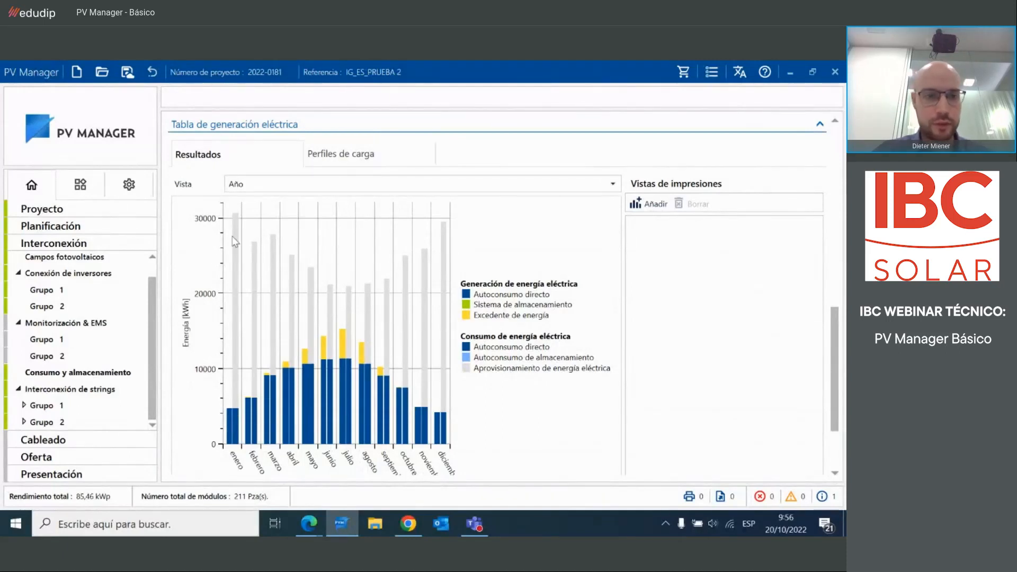
pyautogui.scroll(-1, 236, 238)
pyautogui.moveTo(236, 212)
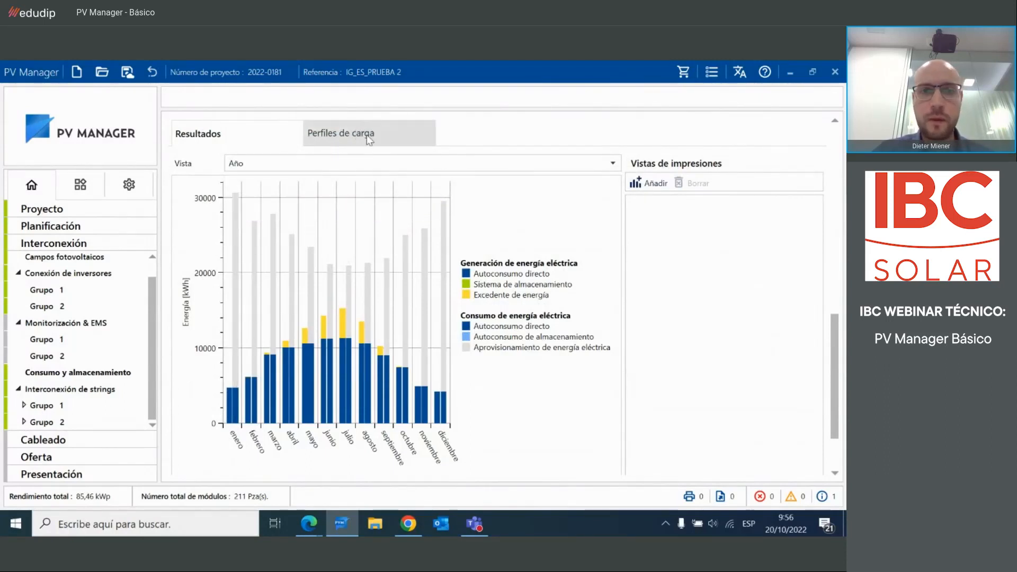
pyautogui.click(612, 164)
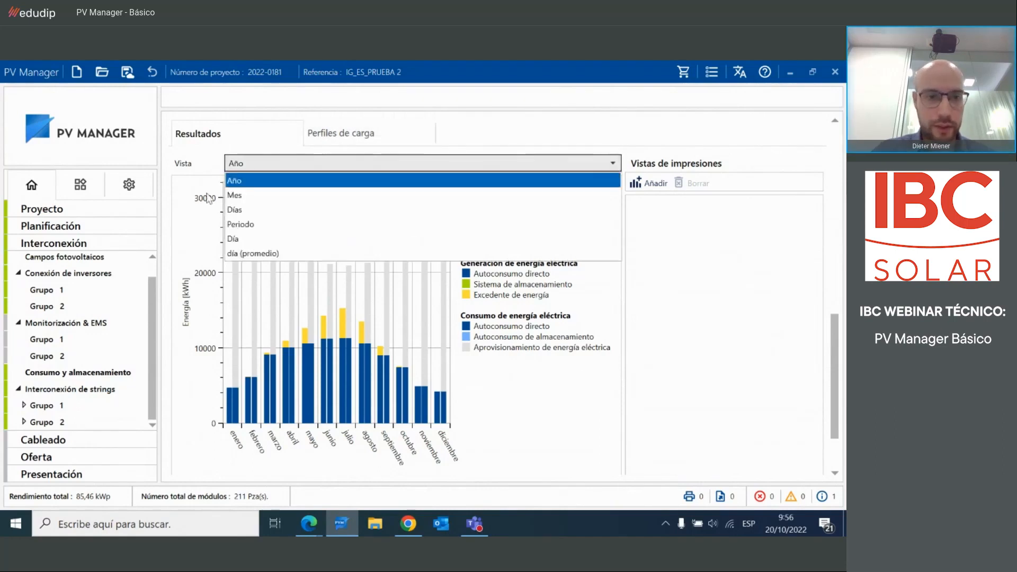
pyautogui.click(234, 210)
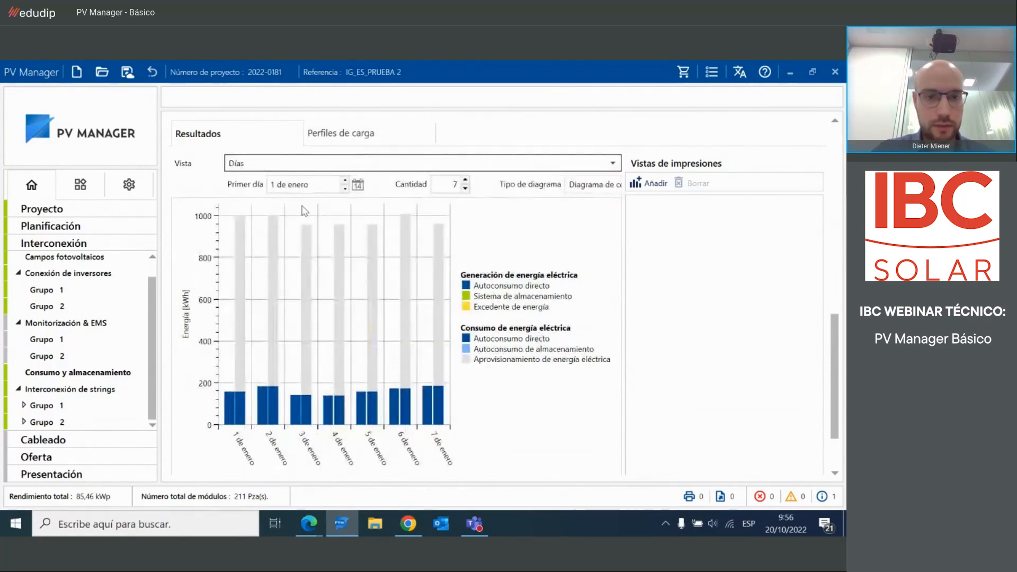
pyautogui.click(373, 139)
pyautogui.click(286, 140)
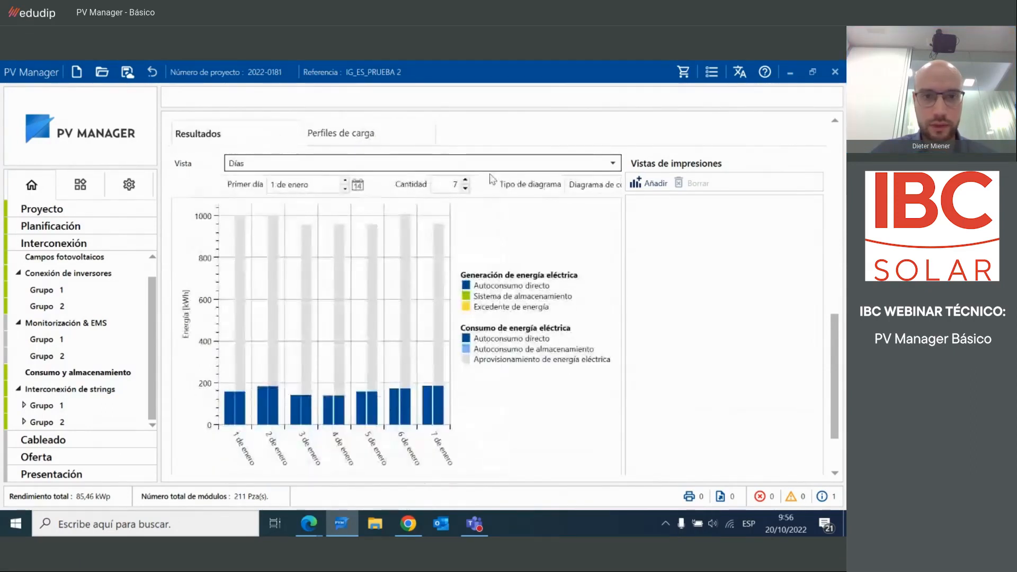
# - Compare the column and area diagrams of the seven January days, ending on Diagrama de áreas
pyautogui.click(606, 185)
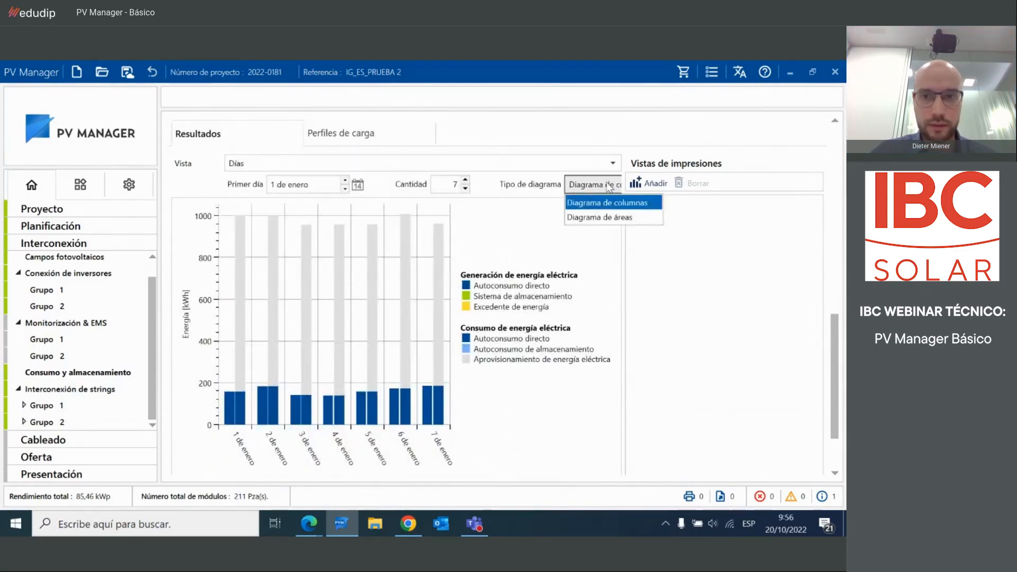
pyautogui.click(609, 217)
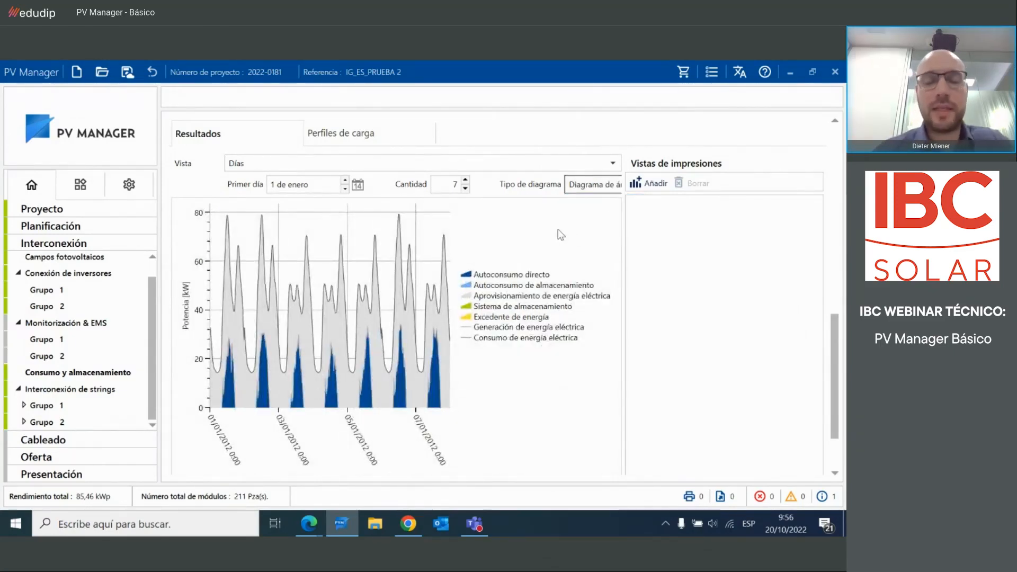
pyautogui.click(596, 187)
pyautogui.click(599, 201)
pyautogui.click(599, 187)
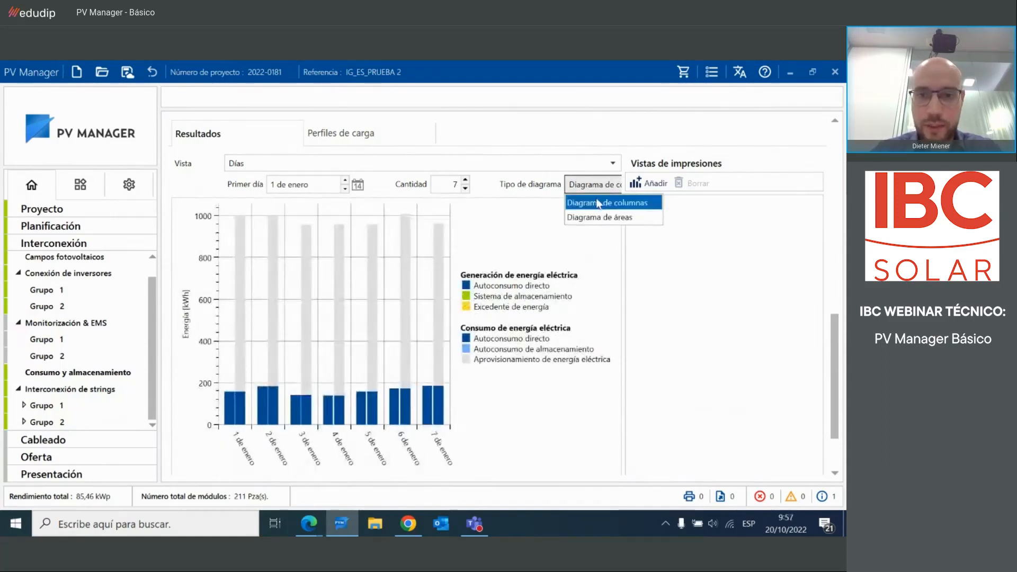
pyautogui.click(601, 217)
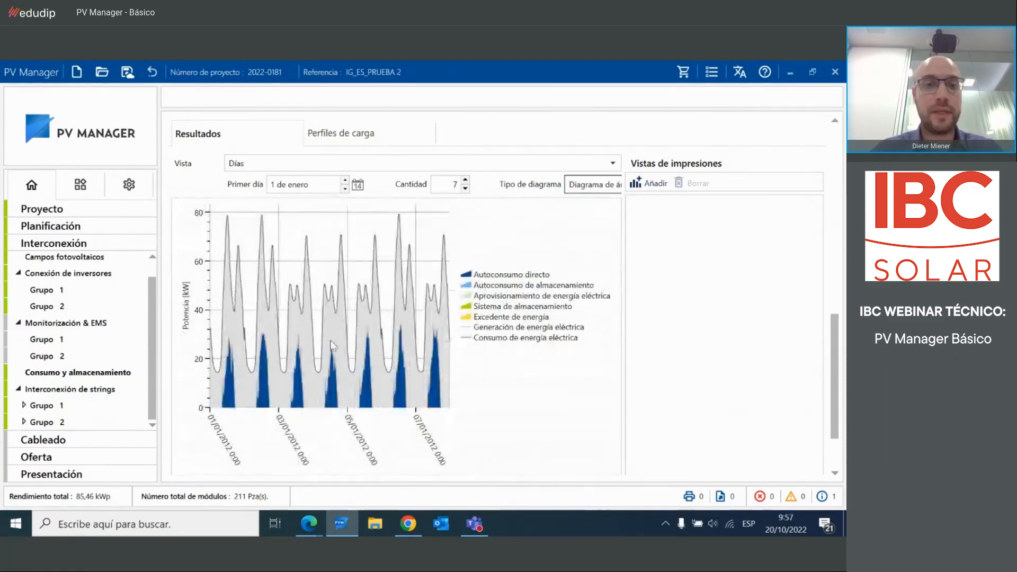
# - Set the first day of the daily results chart to 19 de enero, keeping the Días view
pyautogui.click(358, 185)
pyautogui.click(290, 277)
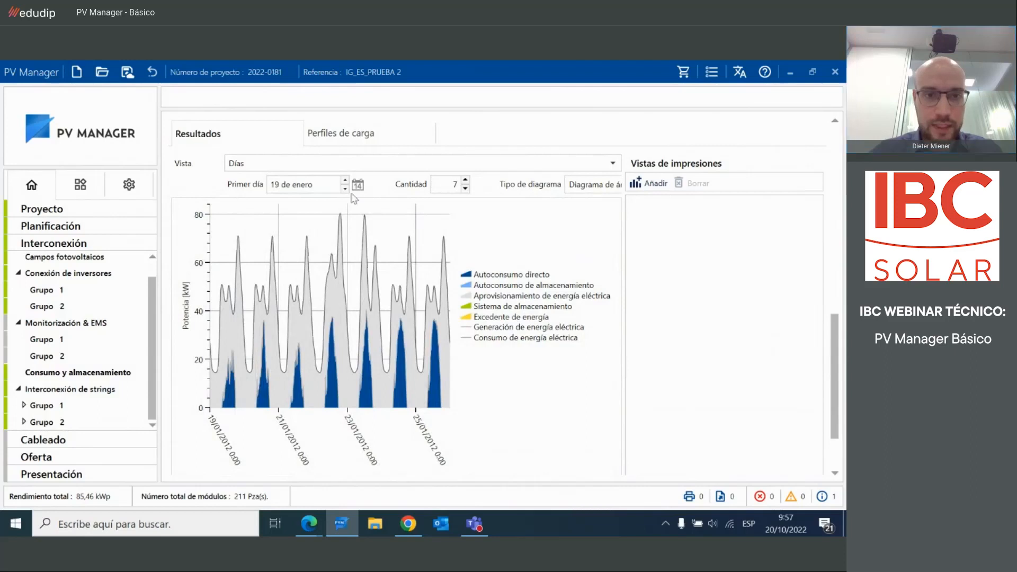
pyautogui.click(291, 163)
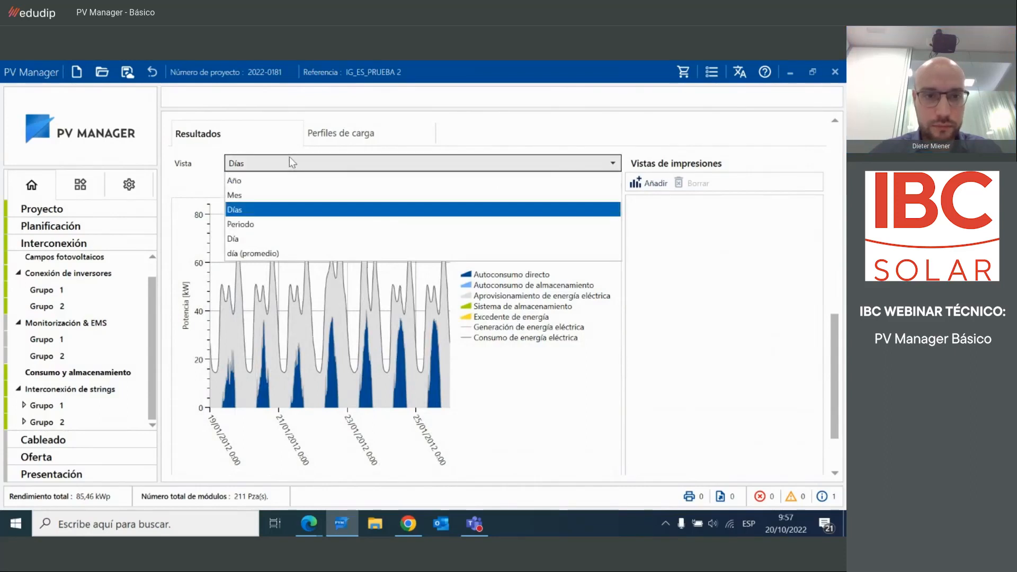
pyautogui.click(290, 164)
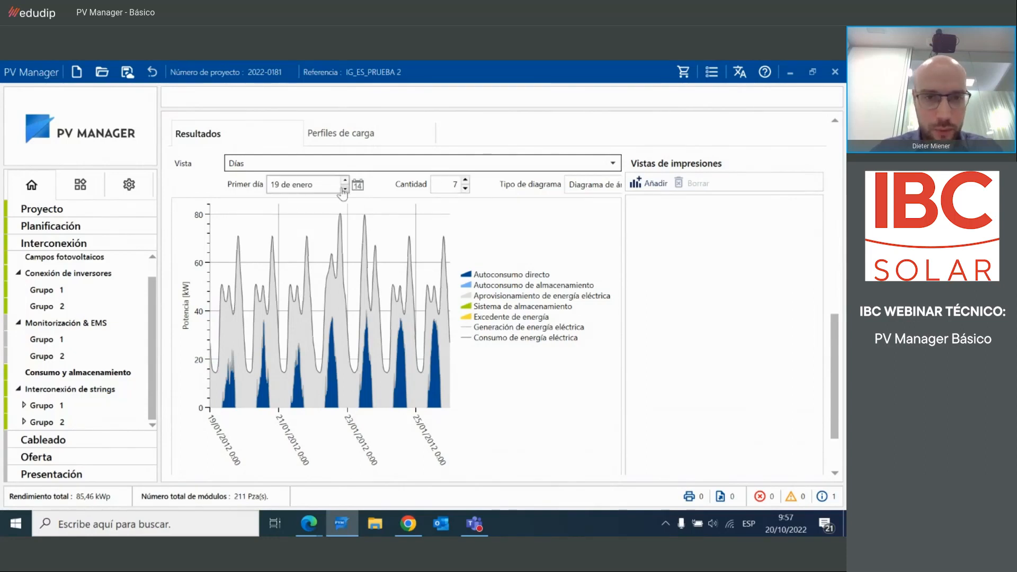
# - Reduce the number of days in the results chart to 1 and display it as Diagrama de áreas
pyautogui.click(465, 180)
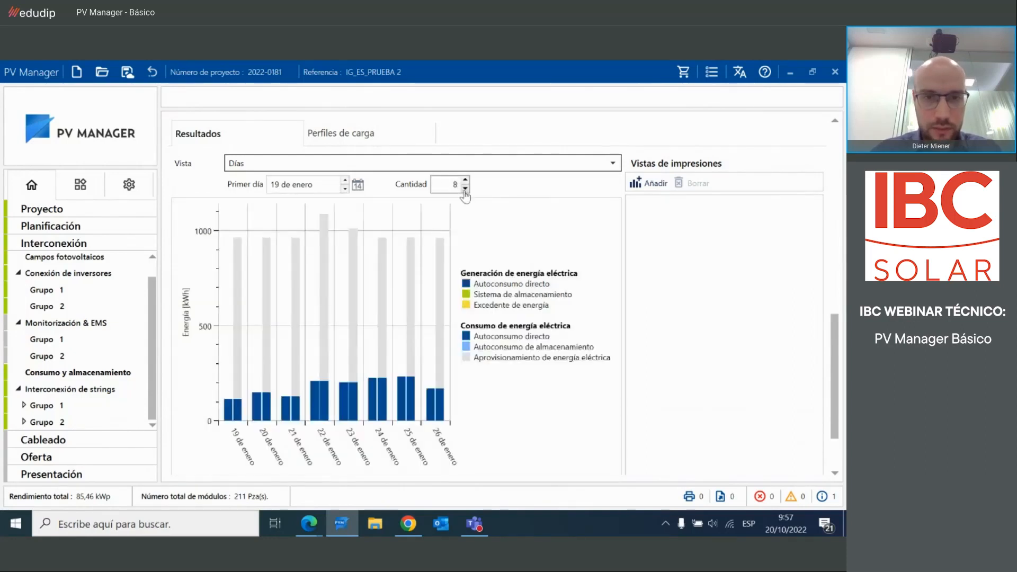
pyautogui.click(465, 190)
pyautogui.click(465, 190)
pyautogui.click(465, 189)
pyautogui.click(465, 190)
pyautogui.click(465, 190)
pyautogui.click(465, 190)
pyautogui.click(465, 189)
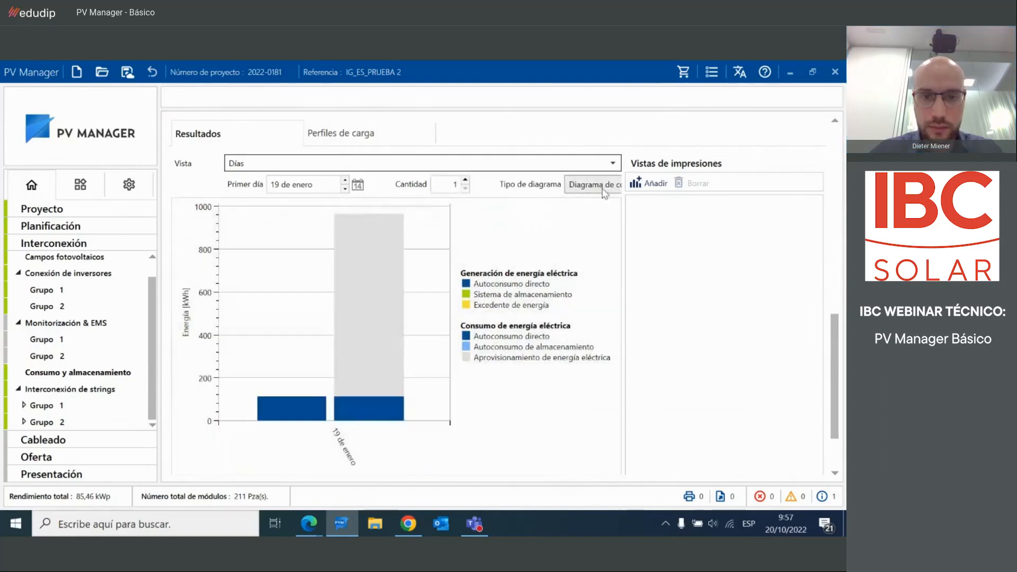
pyautogui.click(604, 193)
pyautogui.click(604, 217)
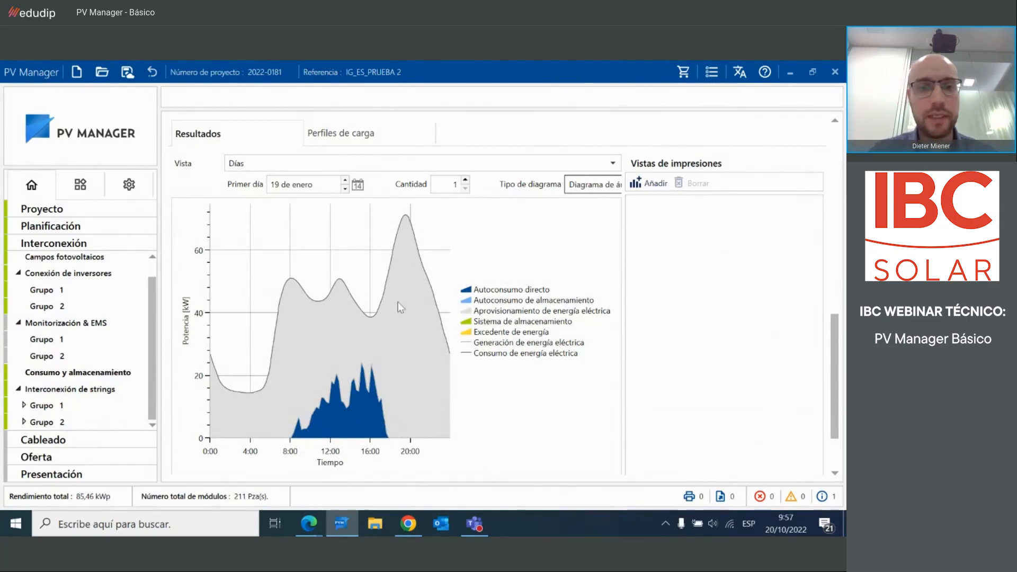
# - Review the load profile options, the degree of independence and the self-consumption percentage alongside the single-day chart
pyautogui.scroll(6, 411, 279)
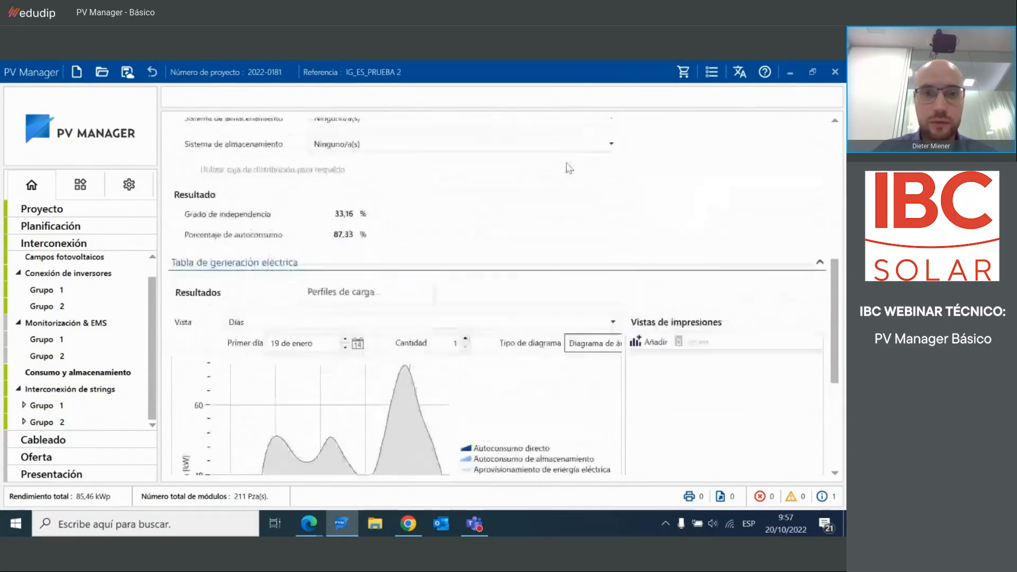
pyautogui.scroll(3, 369, 163)
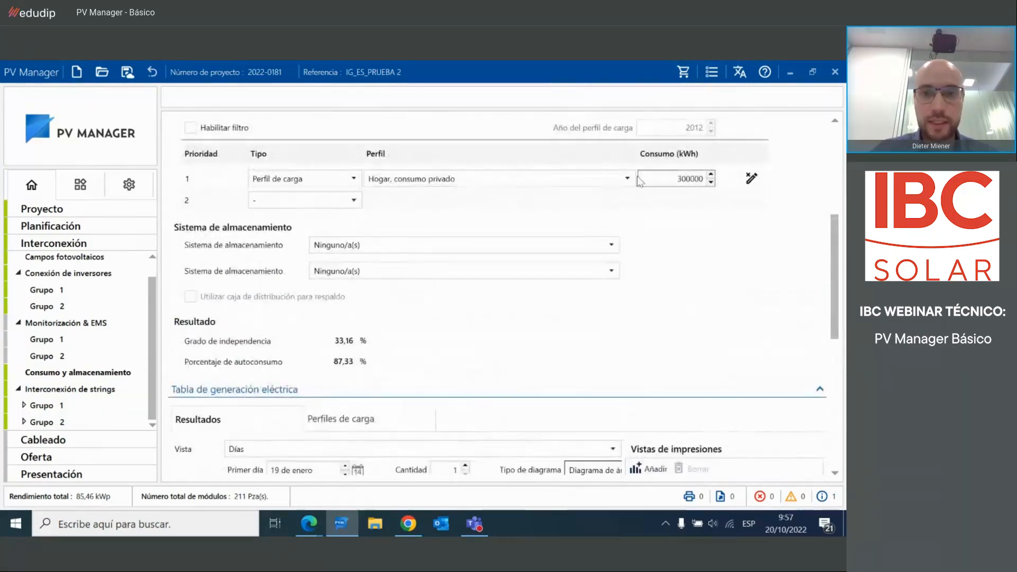
pyautogui.click(629, 178)
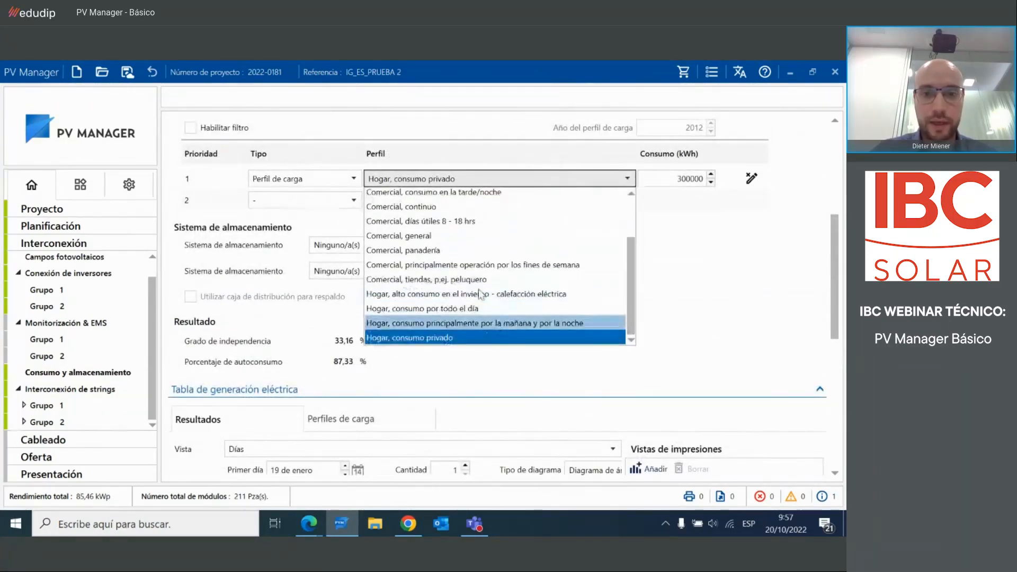
pyautogui.click(725, 225)
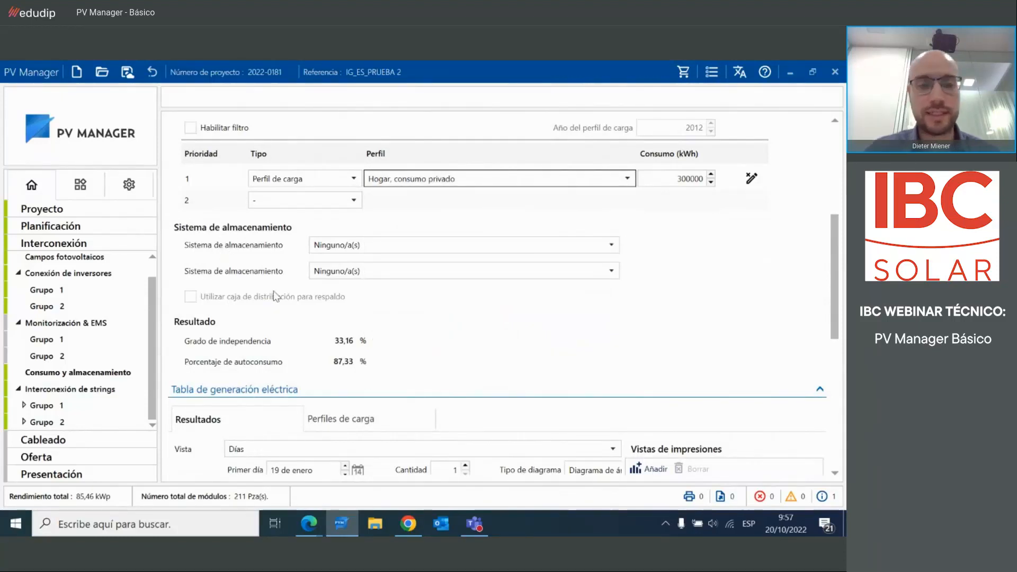
pyautogui.moveTo(833, 309); pyautogui.dragTo(830, 398)
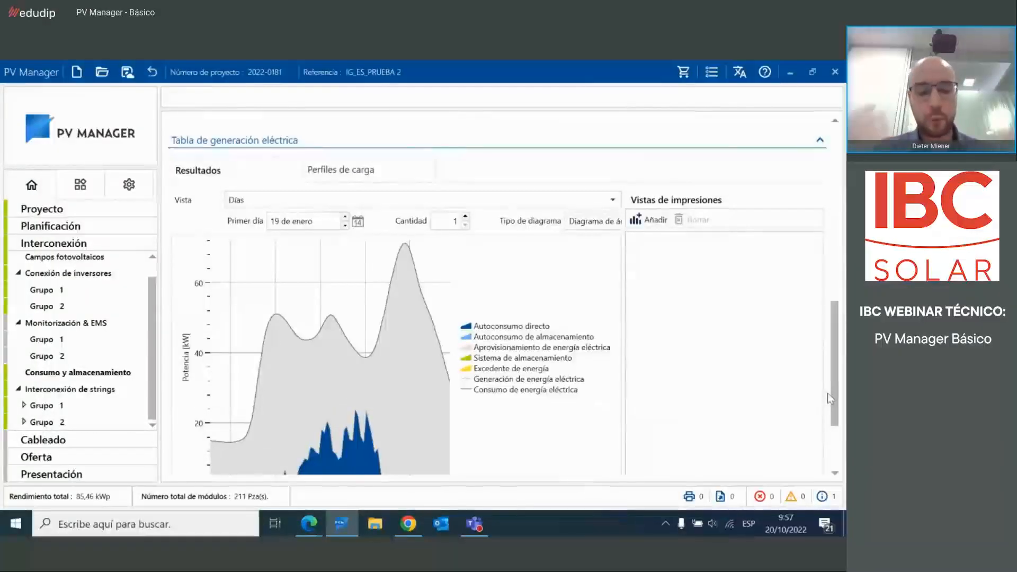
pyautogui.moveTo(835, 387)
pyautogui.mouseDown()
pyautogui.moveTo(836, 375)
pyautogui.moveTo(835, 389)
pyautogui.mouseUp()
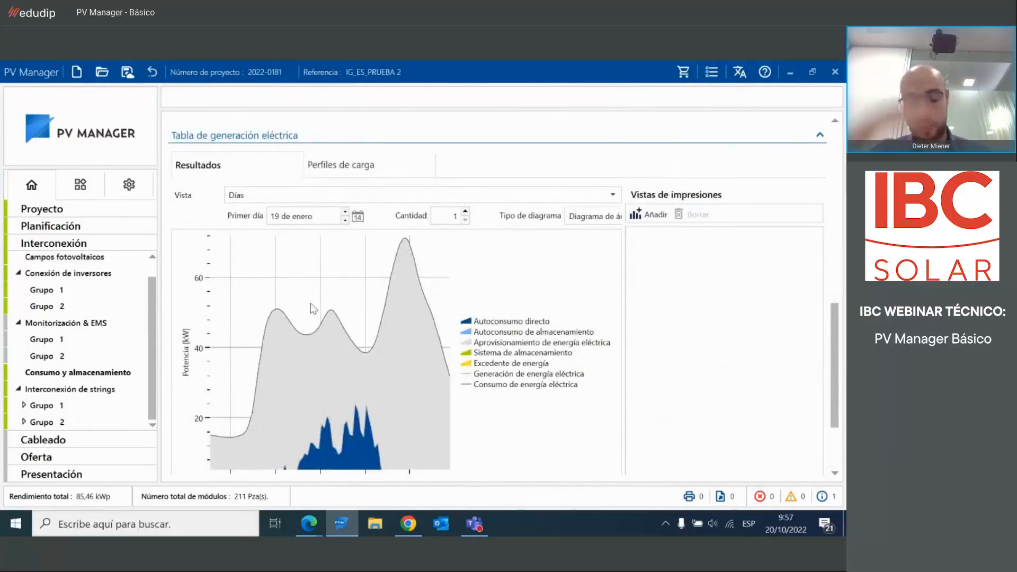
pyautogui.moveTo(835, 332); pyautogui.dragTo(835, 238)
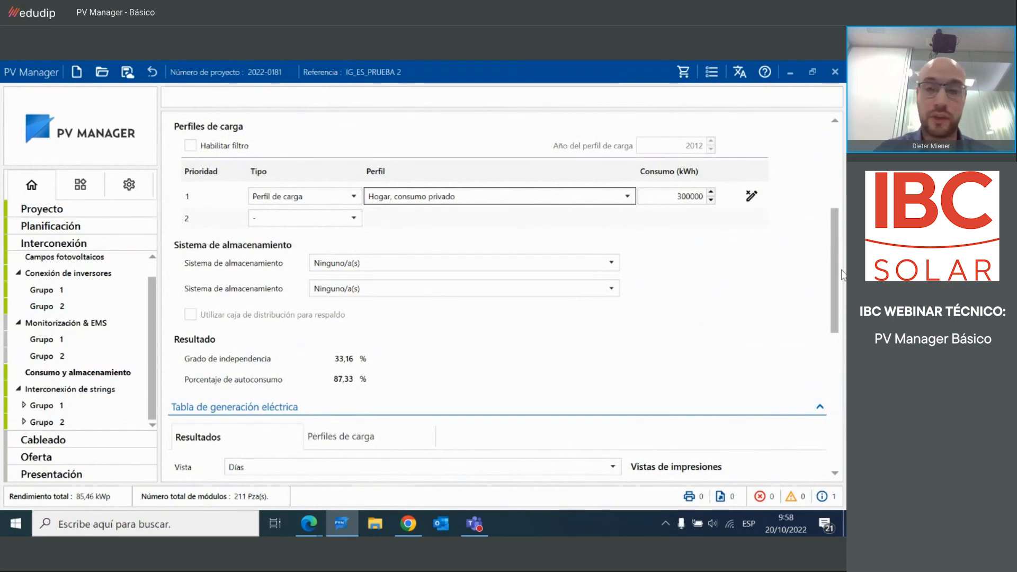
# - Add the single-day area diagram for 19 de enero to the print views
pyautogui.scroll(-5, 379, 204)
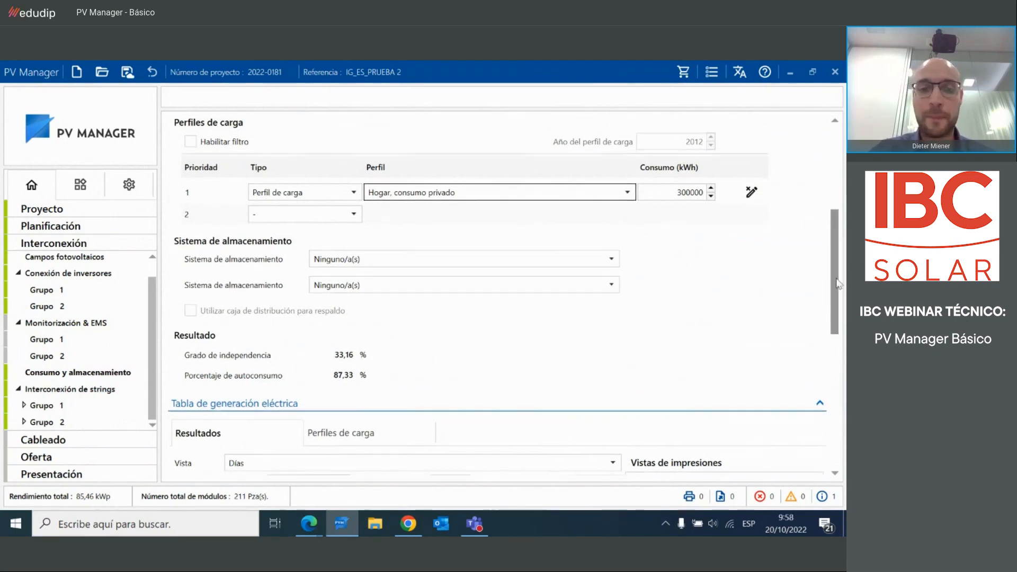
pyautogui.moveTo(832, 276); pyautogui.dragTo(829, 321)
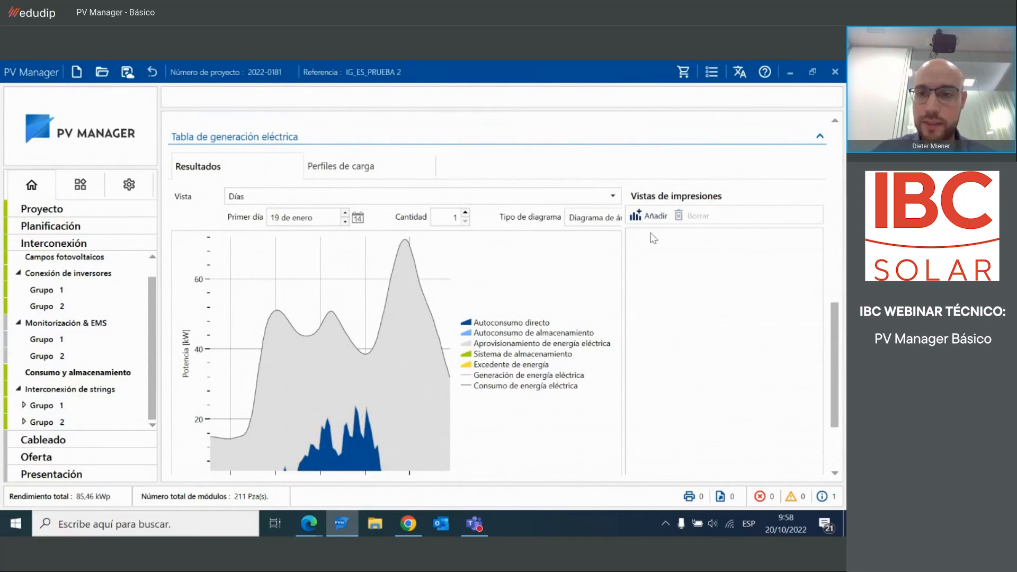
pyautogui.click(648, 216)
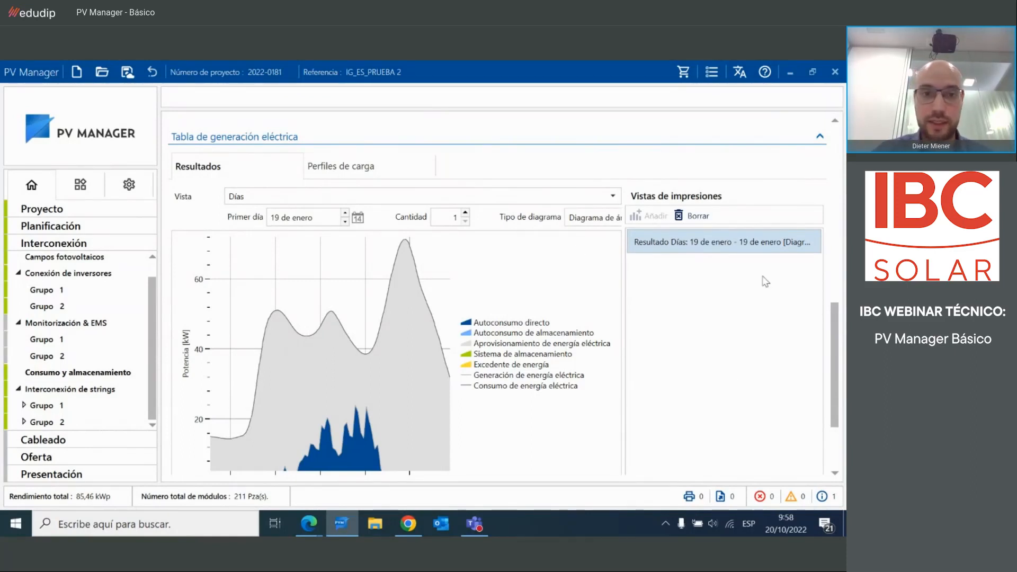
# - Switch the results view to Año and add the annual chart to the print views
pyautogui.click(351, 197)
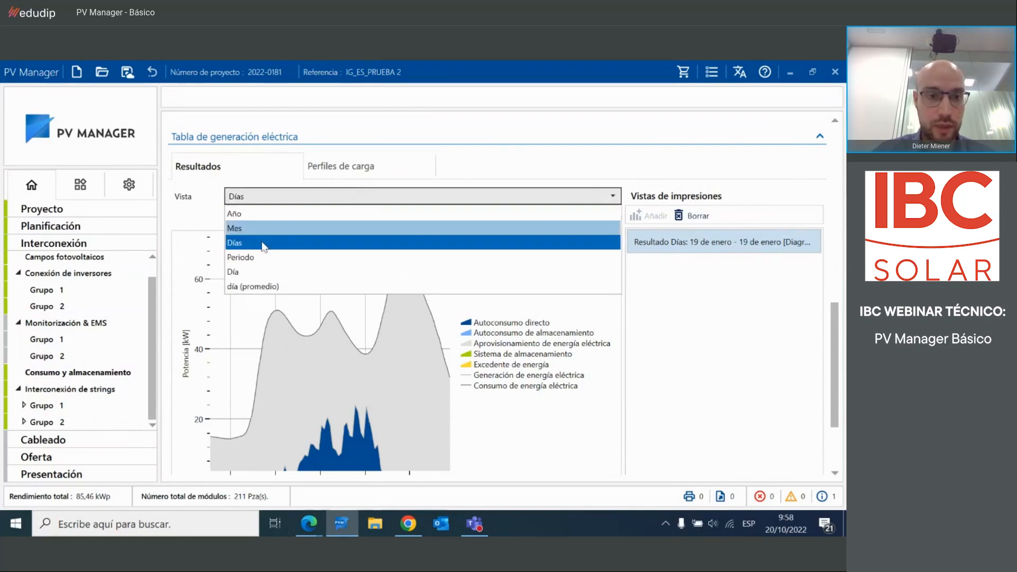
pyautogui.click(249, 214)
pyautogui.click(649, 215)
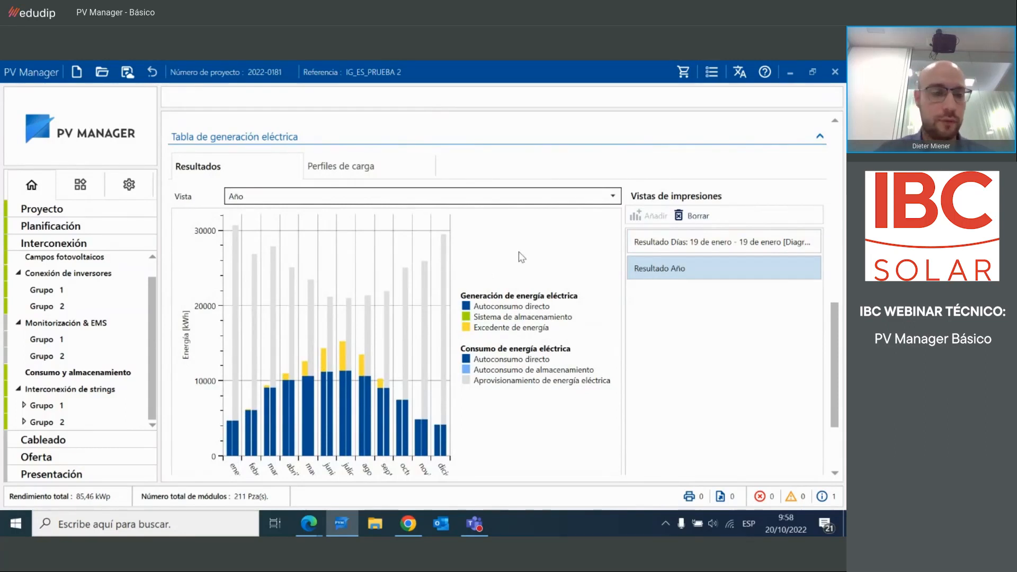
# - Review the wiring overview, the DC cabling of Grupo 1 and the AC connection plan with its cable lengths and cross-sections
pyautogui.click(44, 442)
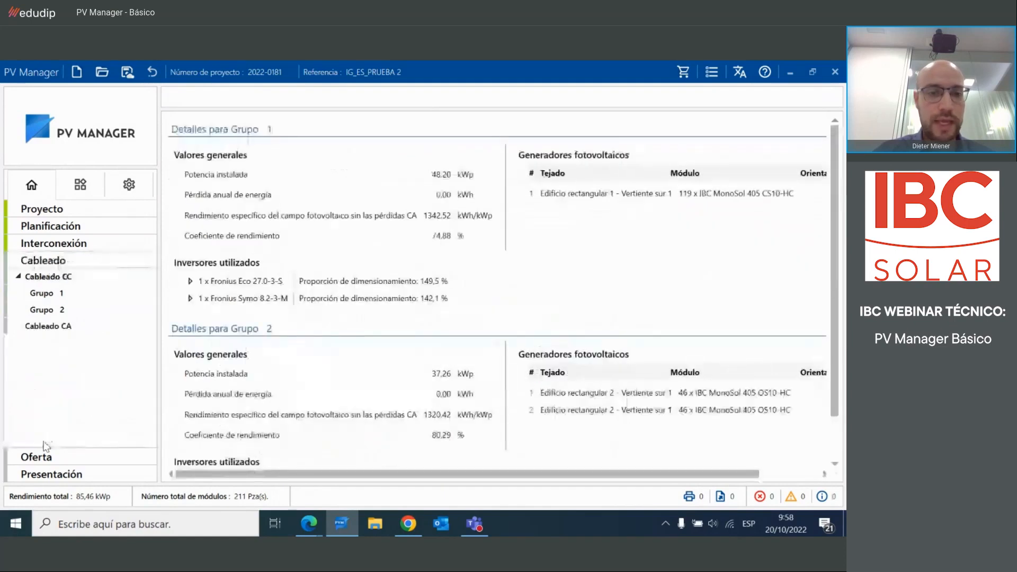
pyautogui.click(505, 274)
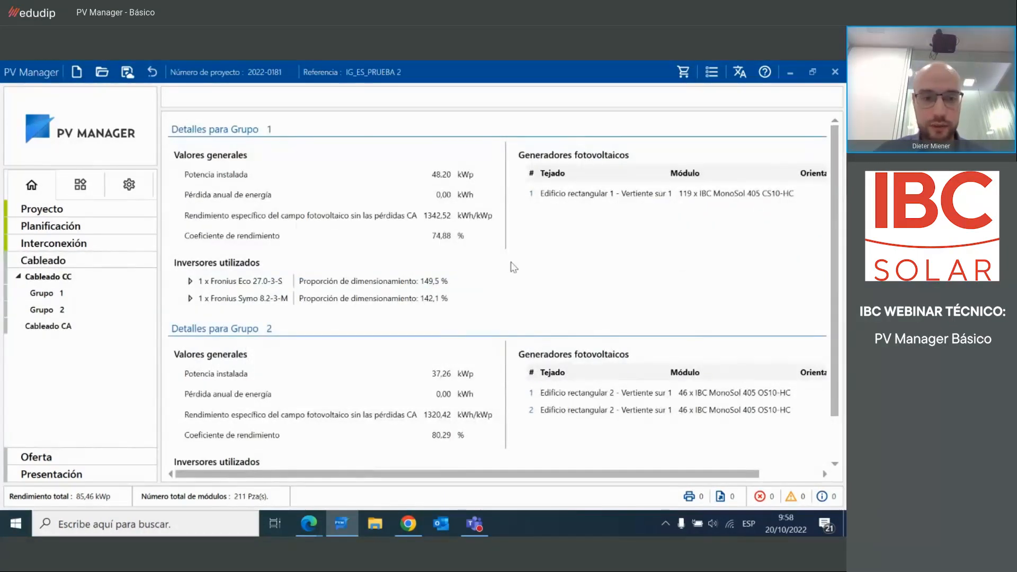
pyautogui.scroll(-1, 514, 265)
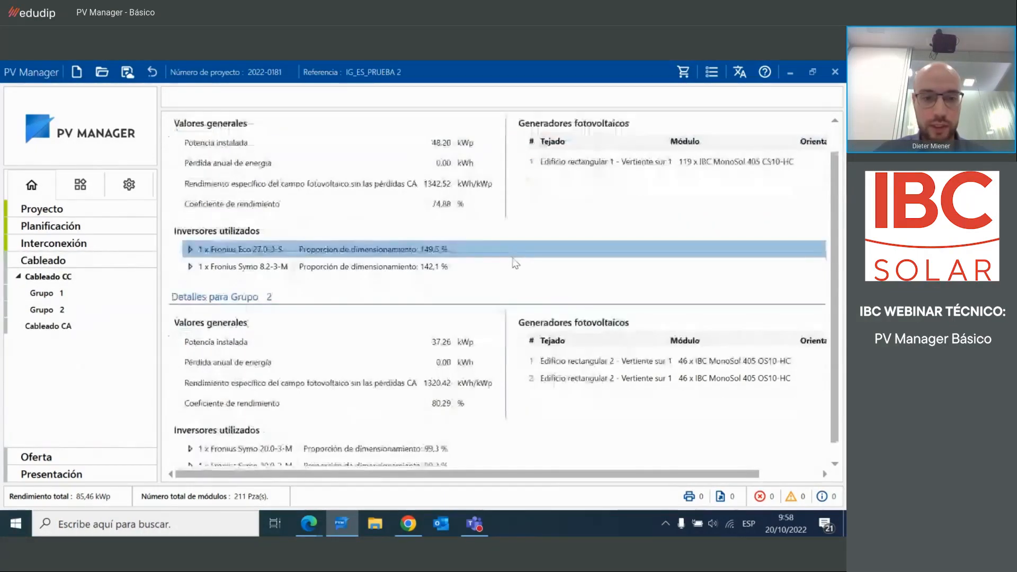
pyautogui.click(62, 295)
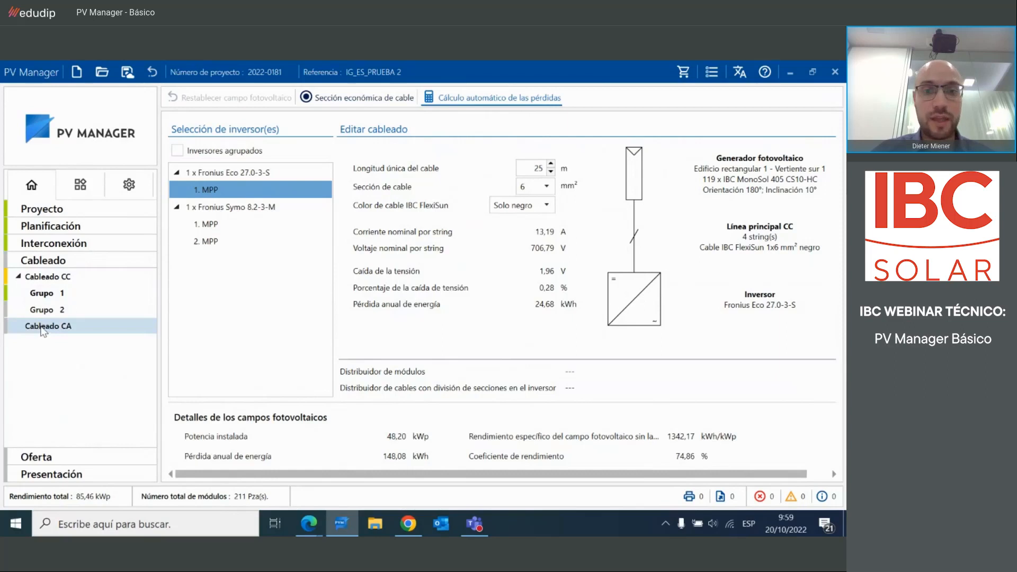
pyautogui.click(154, 311)
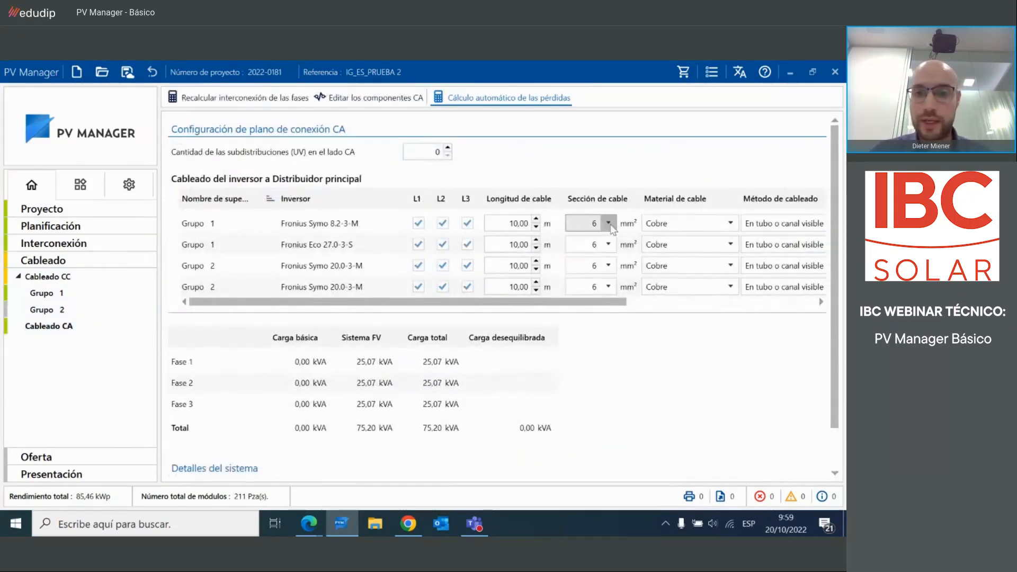
pyautogui.moveTo(618, 302)
pyautogui.mouseDown()
pyautogui.moveTo(689, 305)
pyautogui.moveTo(603, 303)
pyautogui.mouseUp()
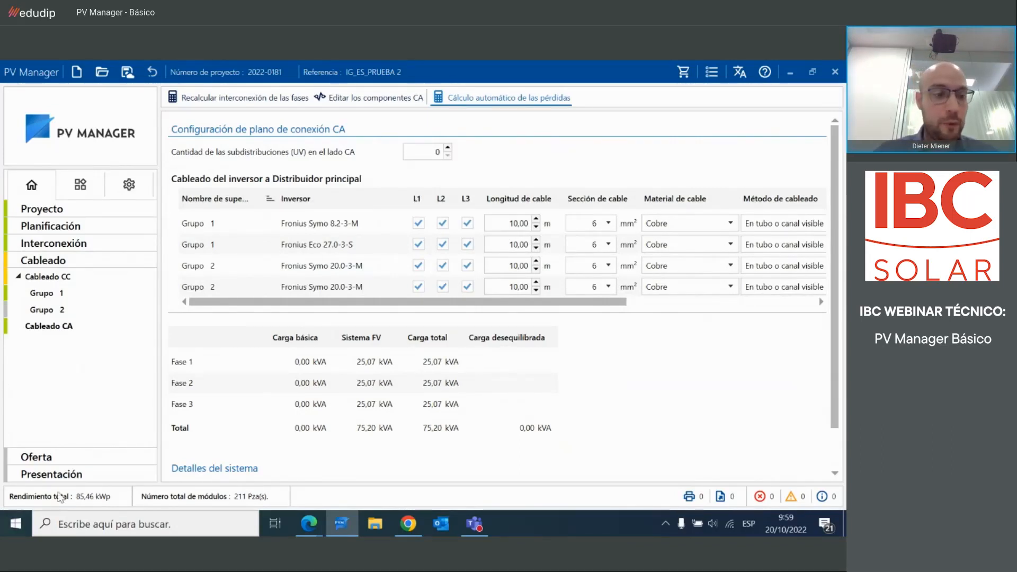
# - Go to the offer, saving the project changes, and look through all positions of its parts list
pyautogui.click(78, 458)
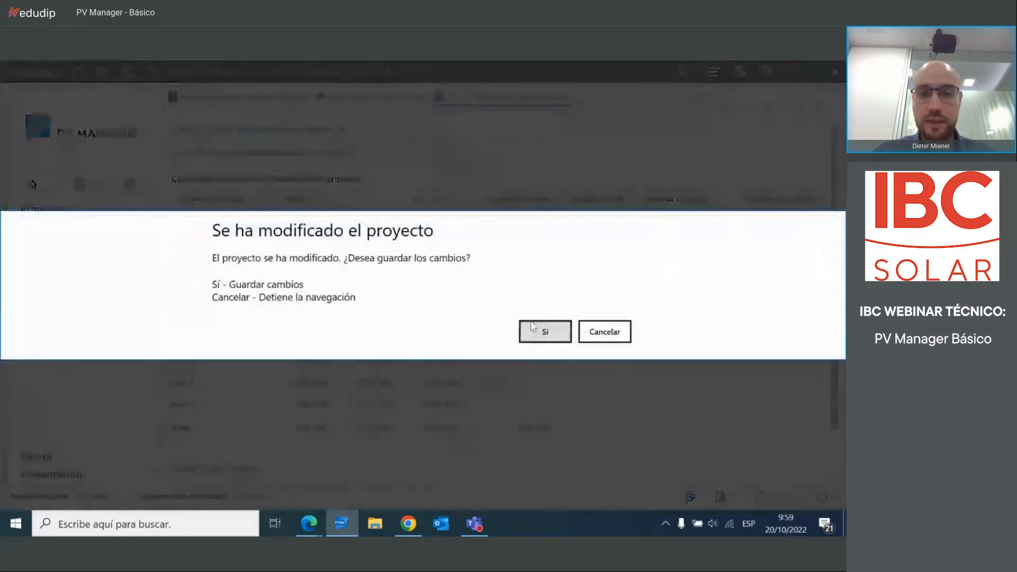
pyautogui.click(562, 330)
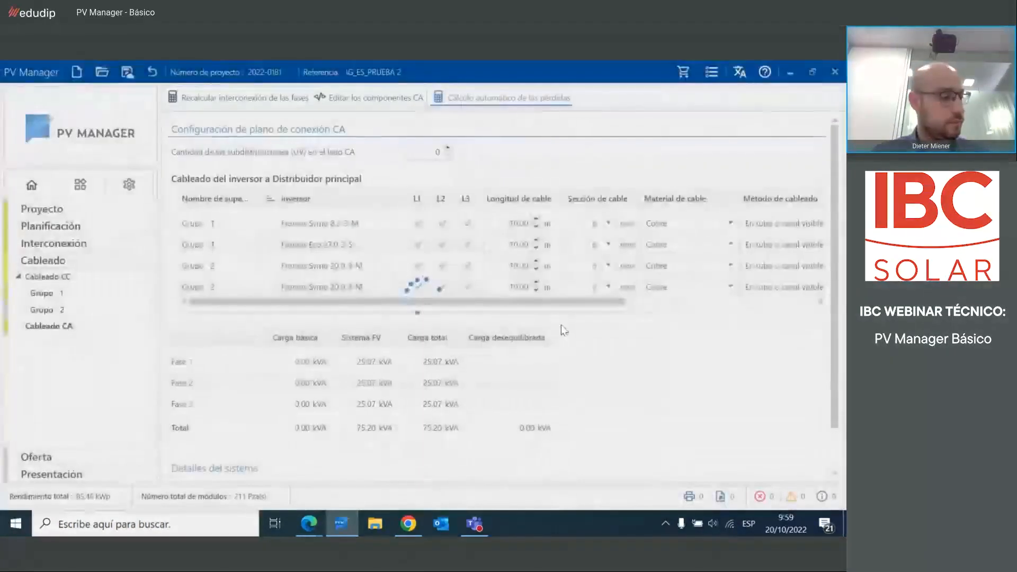
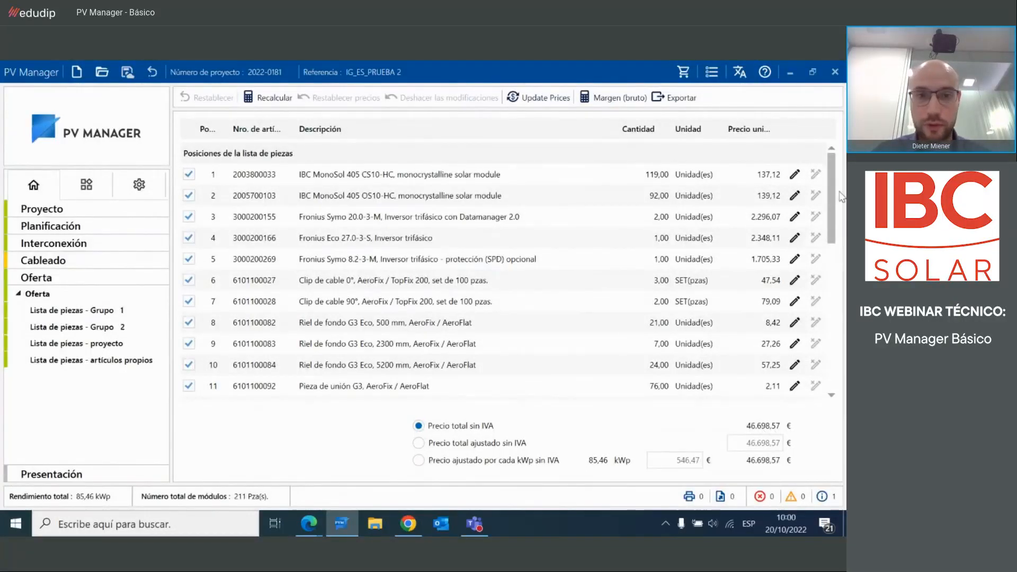
pyautogui.scroll(-1, 830, 187)
pyautogui.scroll(1, 830, 188)
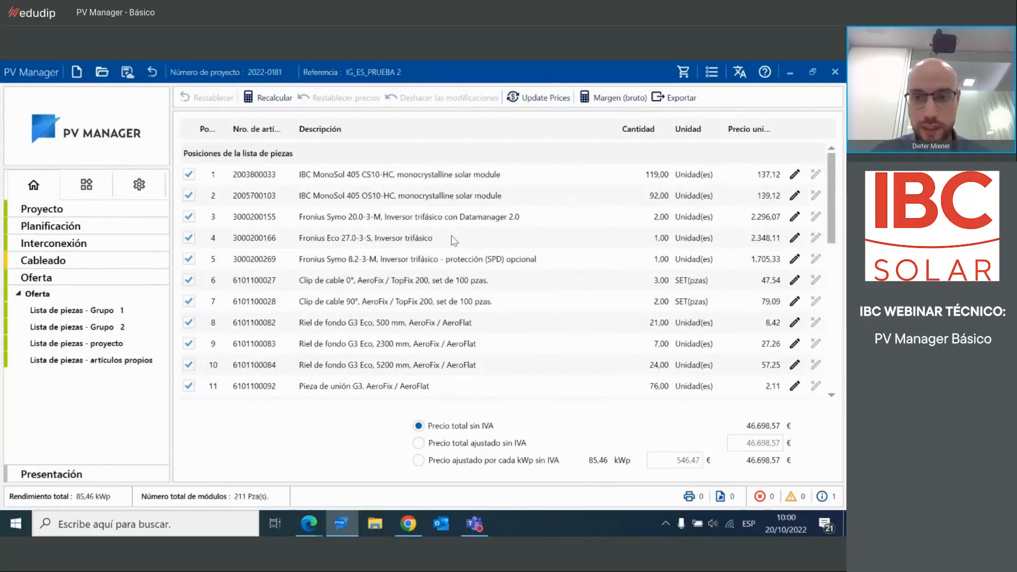
pyautogui.scroll(-5, 482, 259)
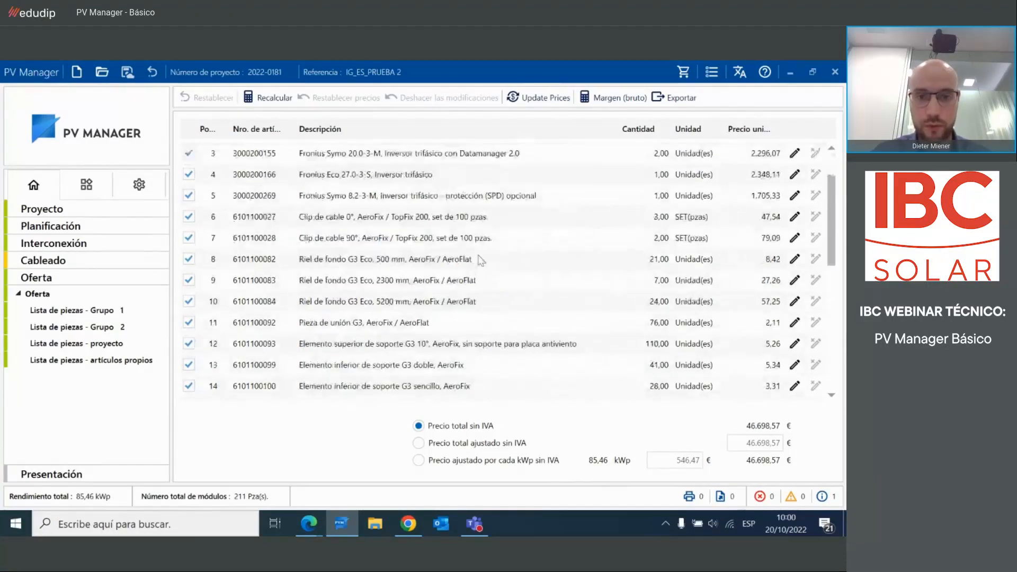
pyautogui.scroll(-2, 482, 259)
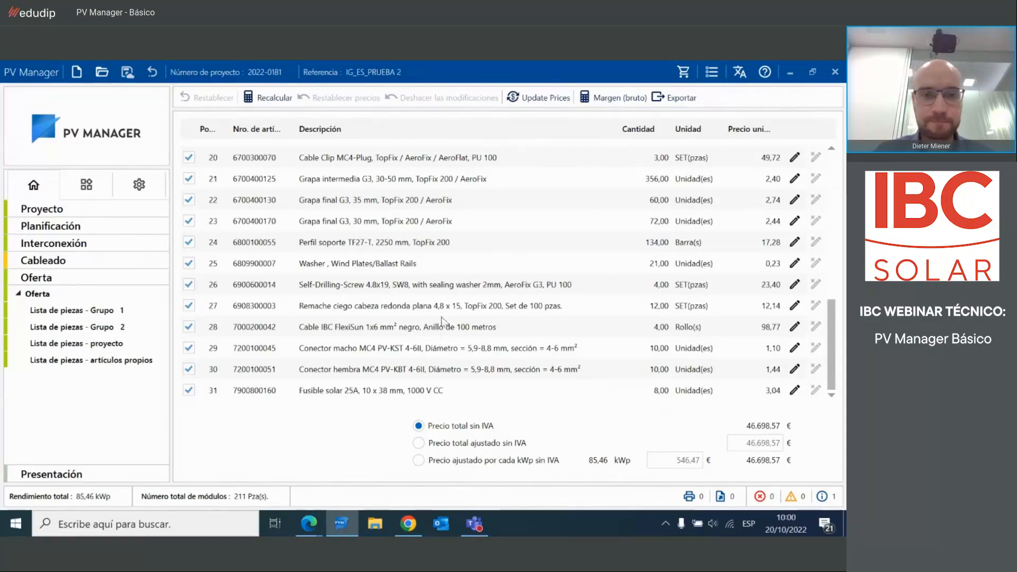
pyautogui.scroll(4, 454, 289)
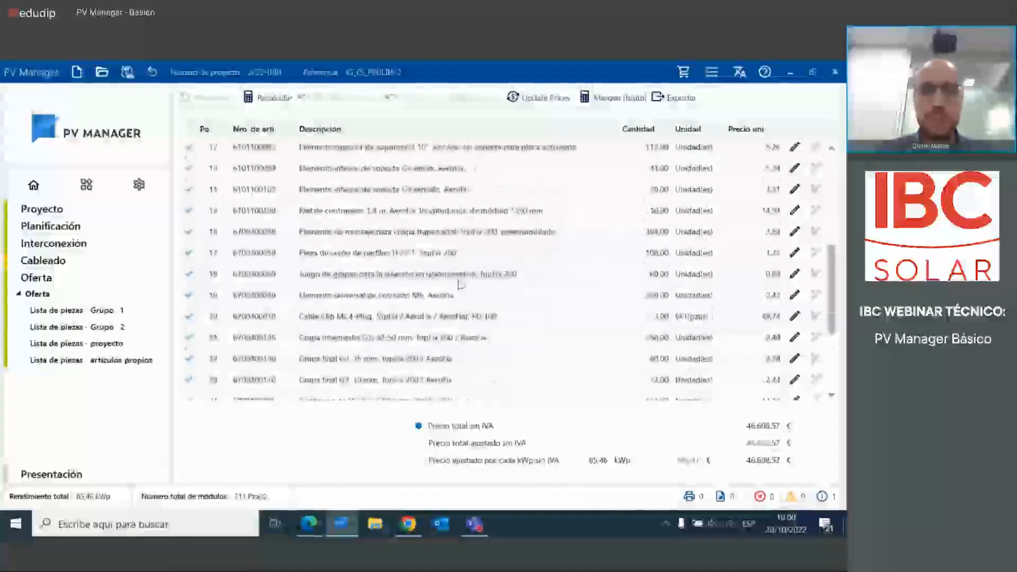
pyautogui.scroll(3, 468, 276)
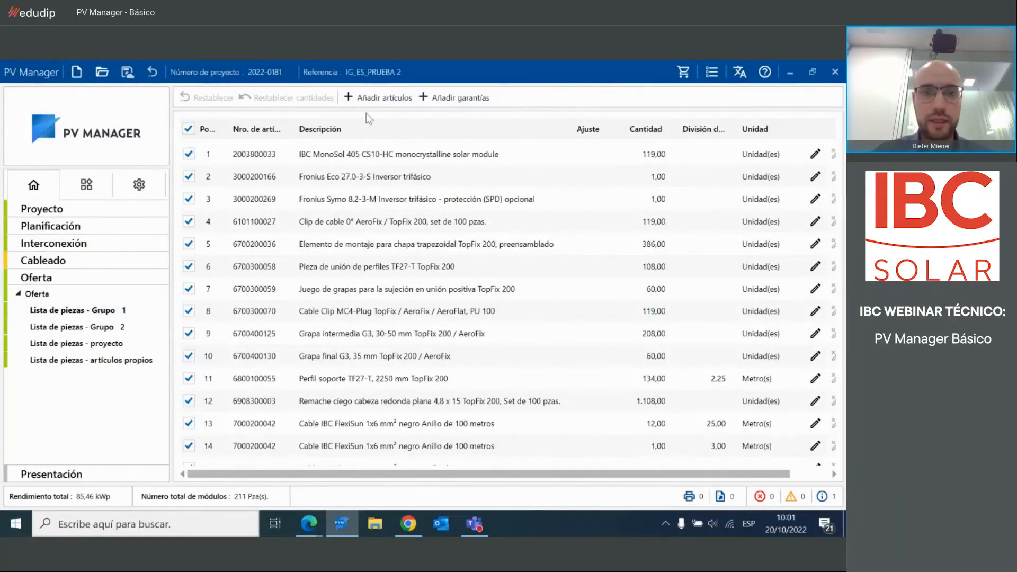
# - Search for "caja" among the articles that can be added to the parts list of Grupo 1
pyautogui.click(374, 100)
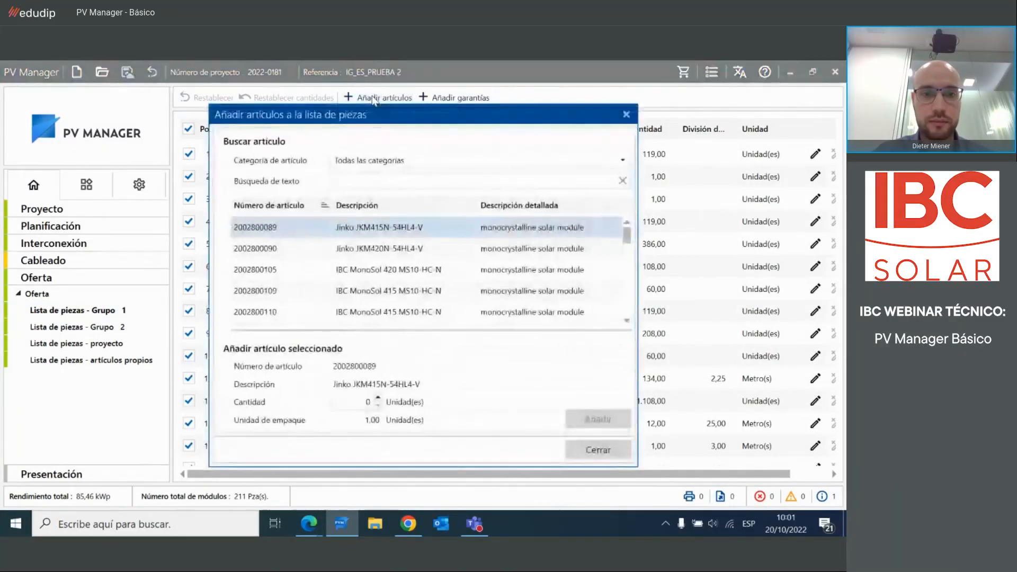
pyautogui.click(393, 180)
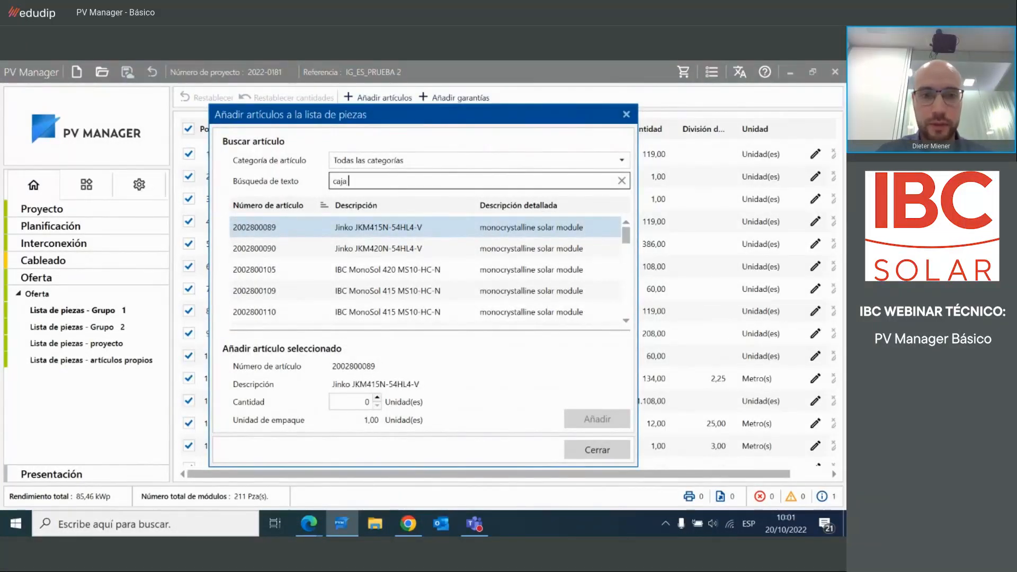
pyautogui.write('caja pro')
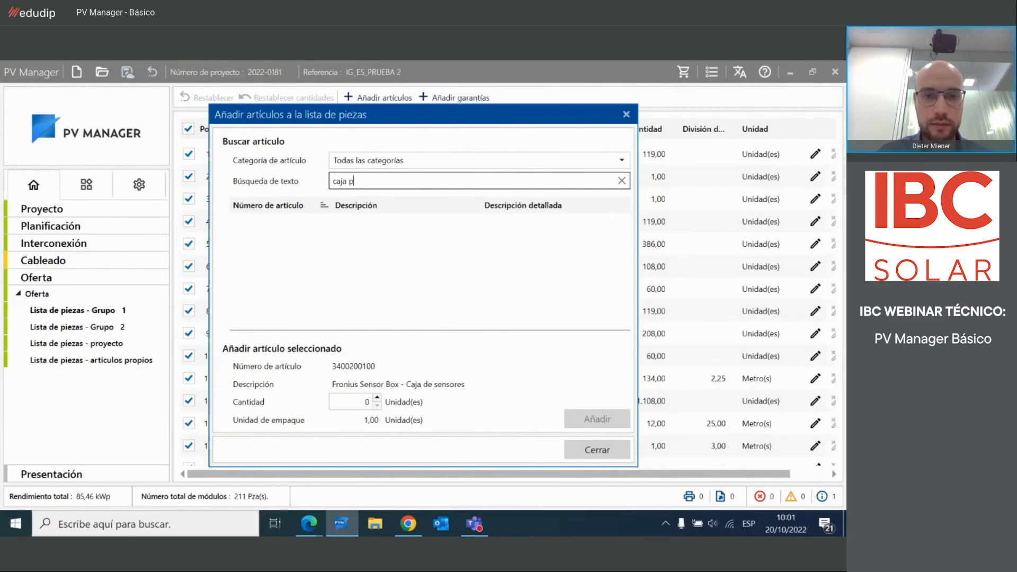
pyautogui.scroll(-4, 497, 257)
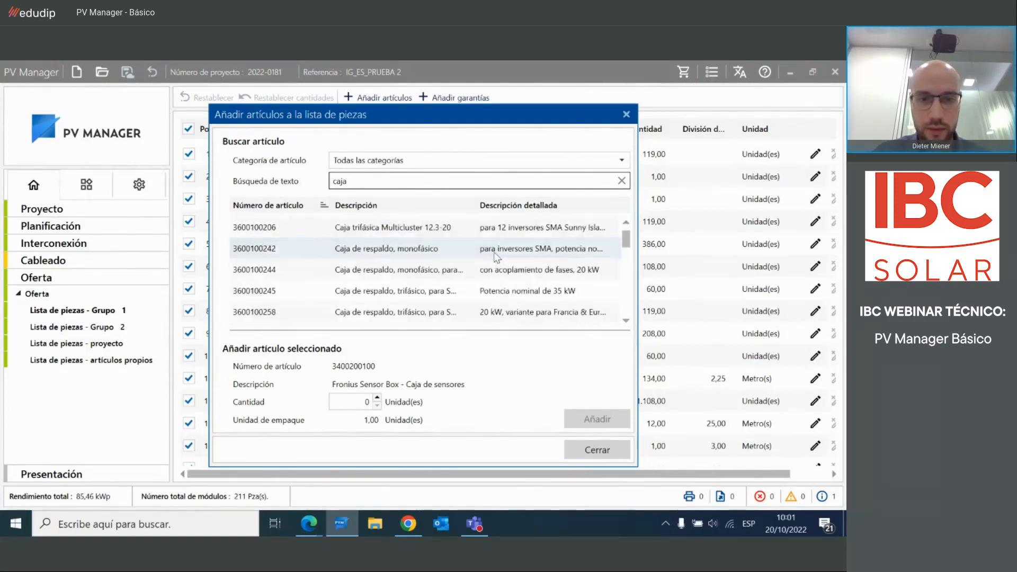
pyautogui.scroll(-5, 496, 256)
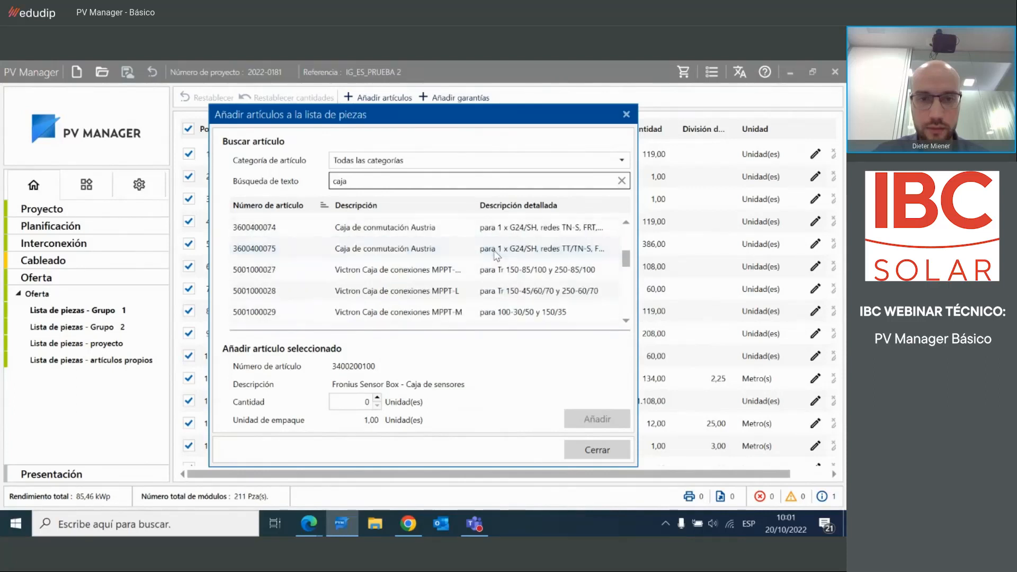
pyautogui.scroll(-3, 497, 254)
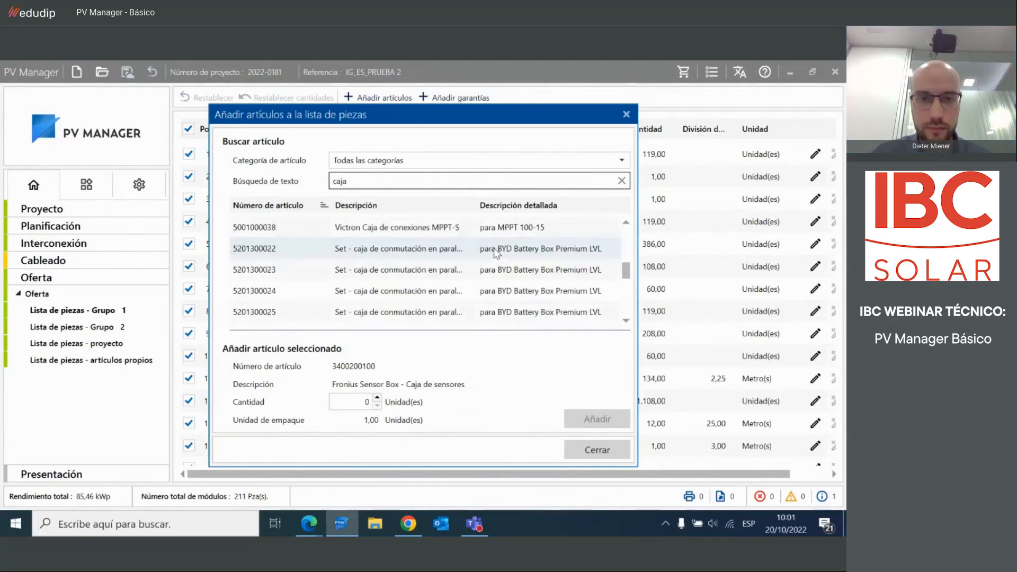
pyautogui.scroll(-3, 496, 255)
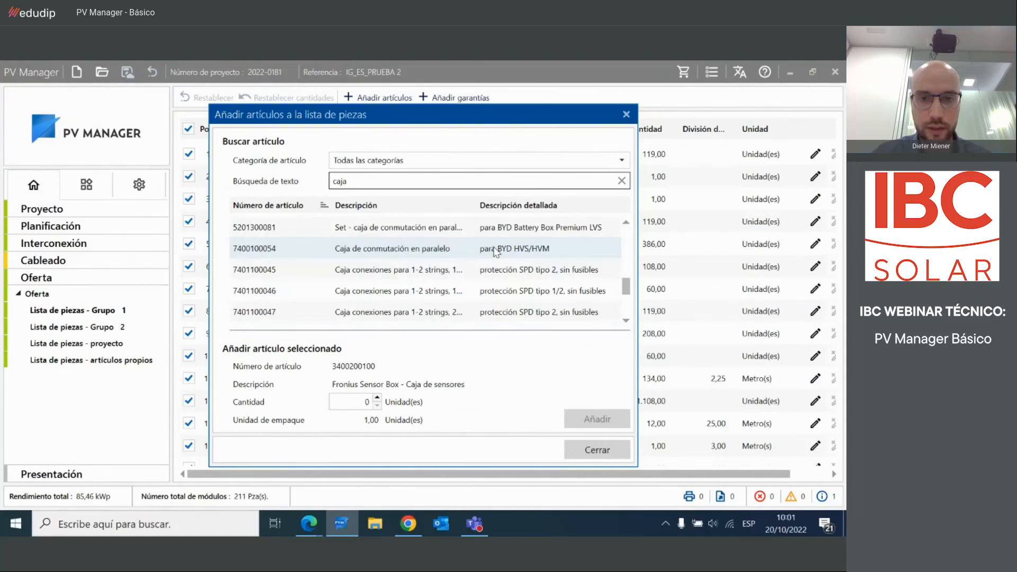
pyautogui.click(451, 271)
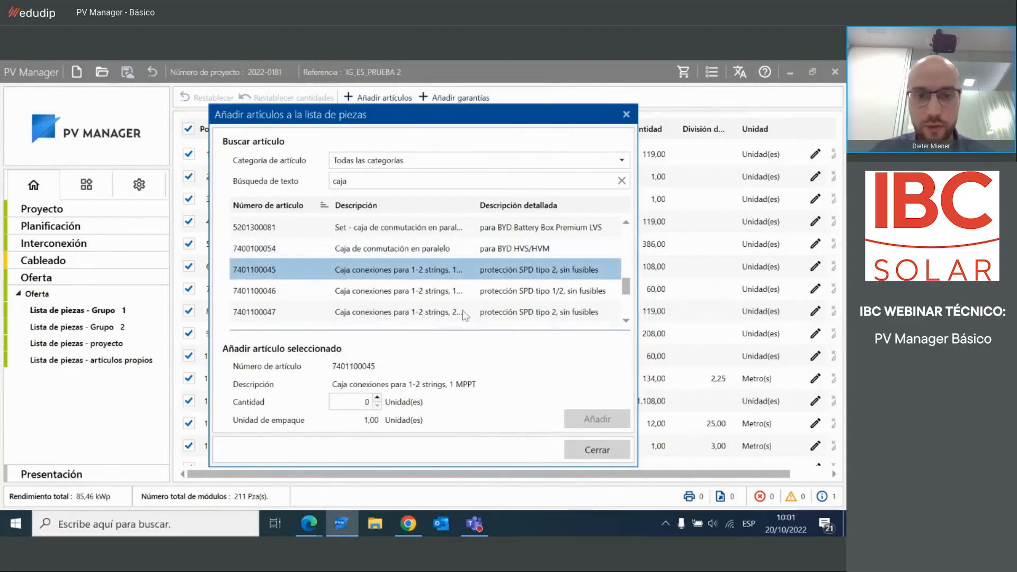
pyautogui.click(377, 398)
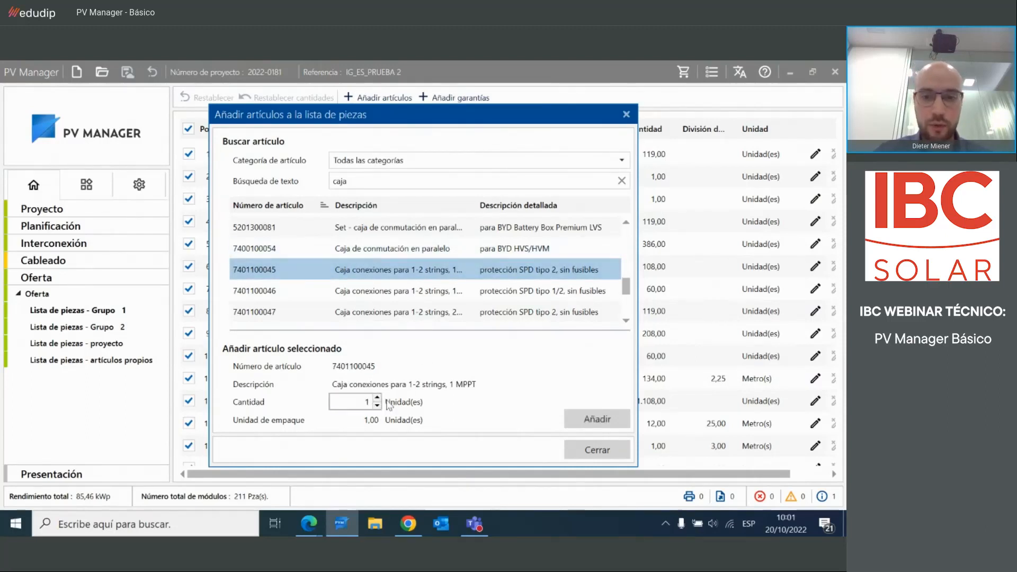
pyautogui.click(615, 422)
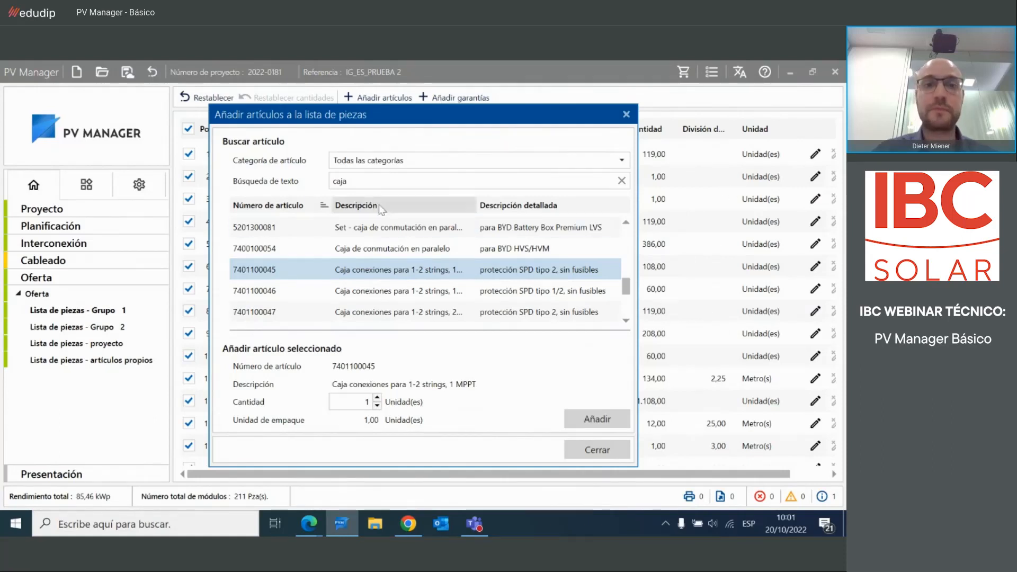
pyautogui.click(626, 115)
# - Set the quantity of the 3 m division of Cable IBC FlexiSun 1x6 mm² negro to 3 and save the row
pyautogui.scroll(-3, 408, 432)
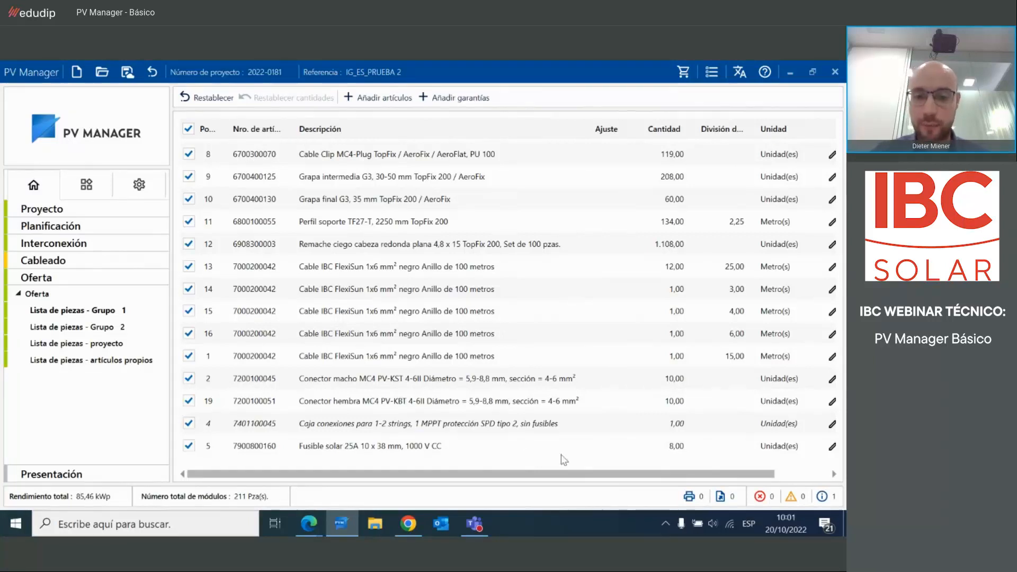
pyautogui.moveTo(585, 477); pyautogui.dragTo(639, 477)
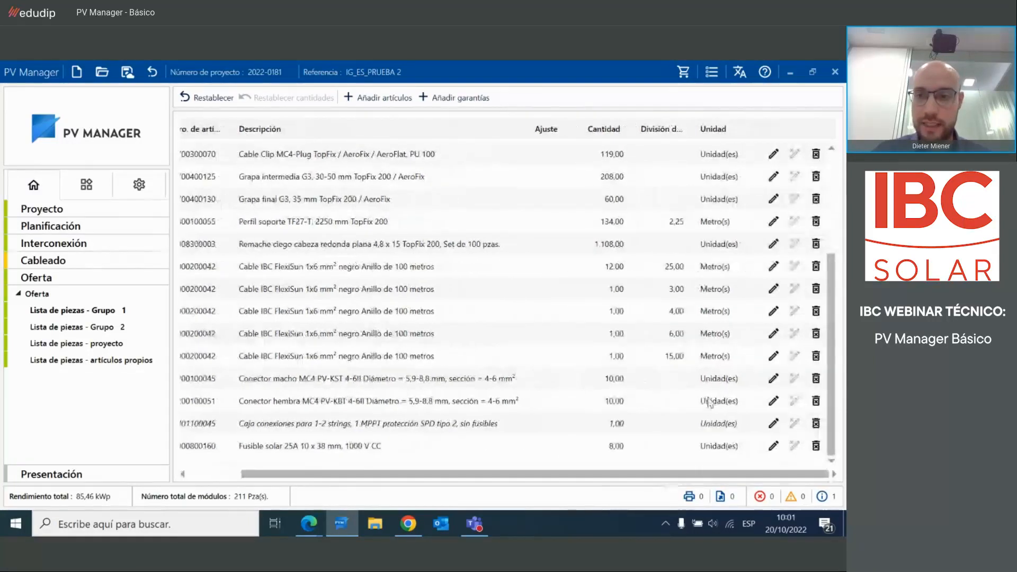
pyautogui.click(774, 289)
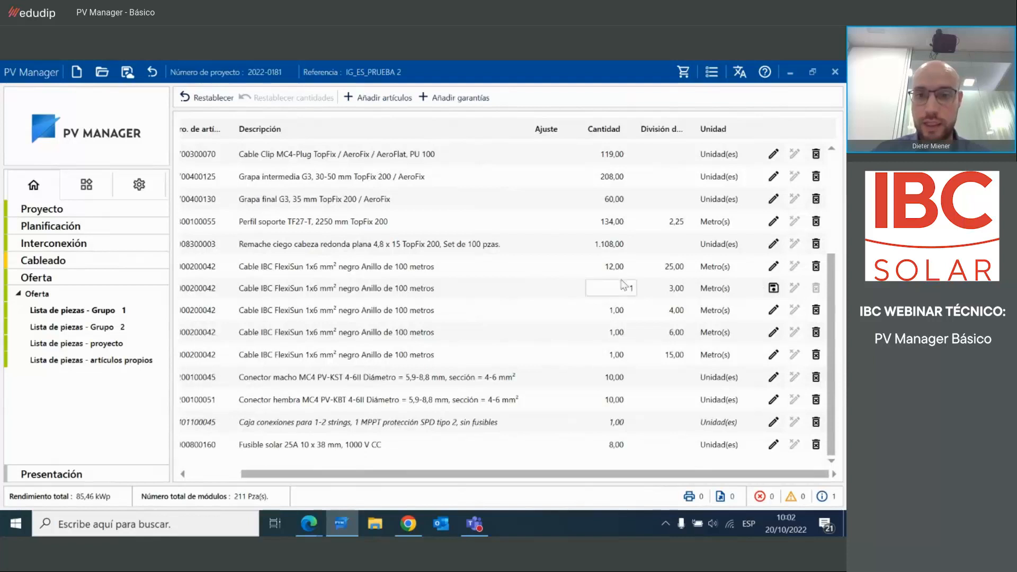
pyautogui.press('BackSpace')
pyautogui.write('3')
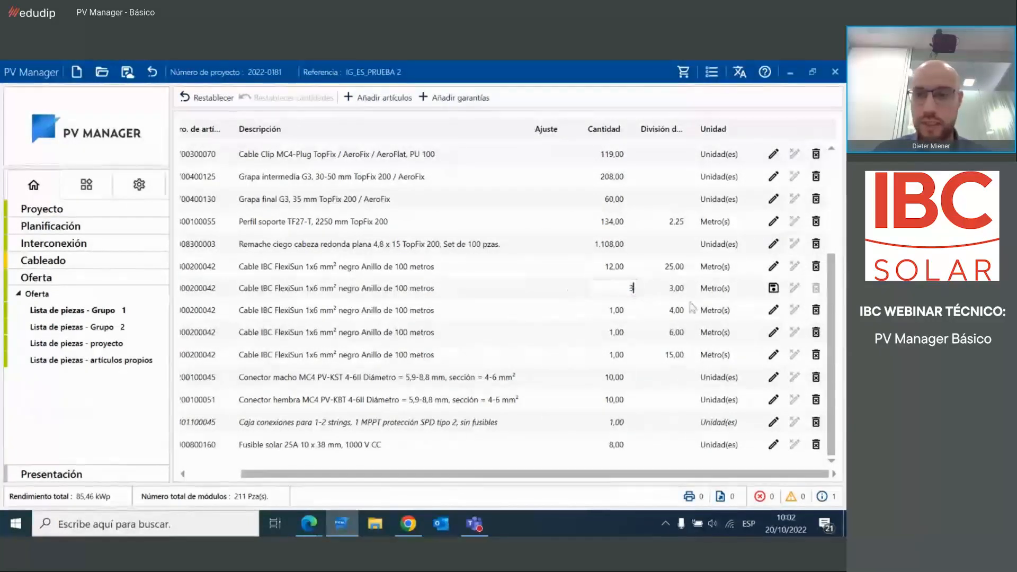
pyautogui.click(774, 288)
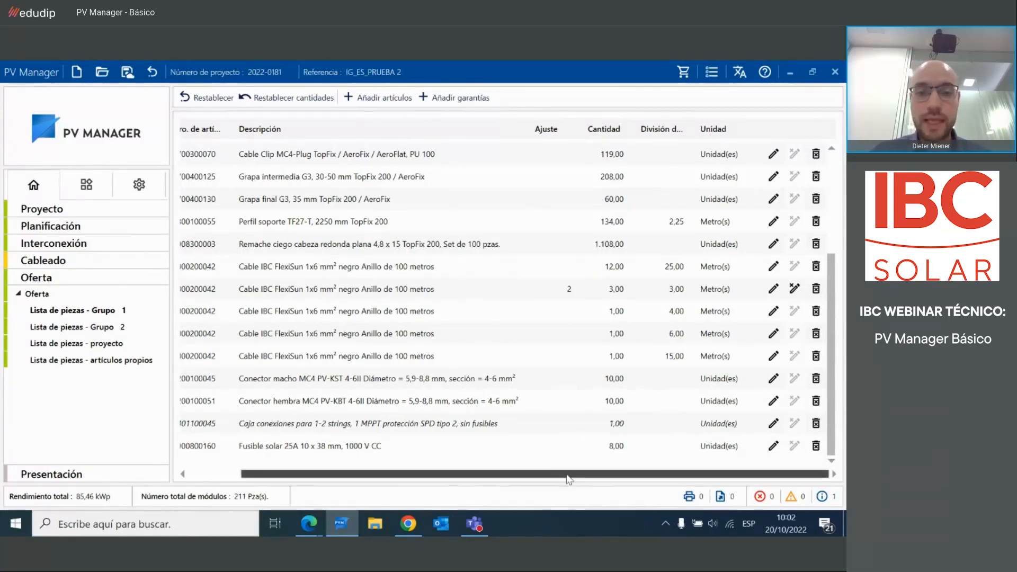
# - Delete the Clip de cable 0° AeroFix / TopFix 200 position from the parts list of Grupo 1
pyautogui.moveTo(556, 478); pyautogui.dragTo(385, 464)
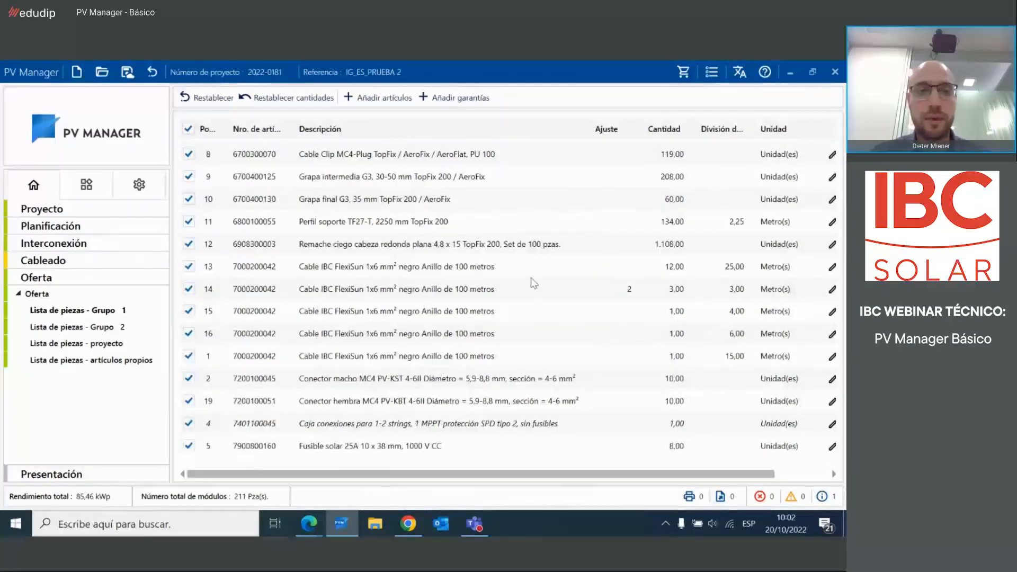
pyautogui.scroll(3, 533, 283)
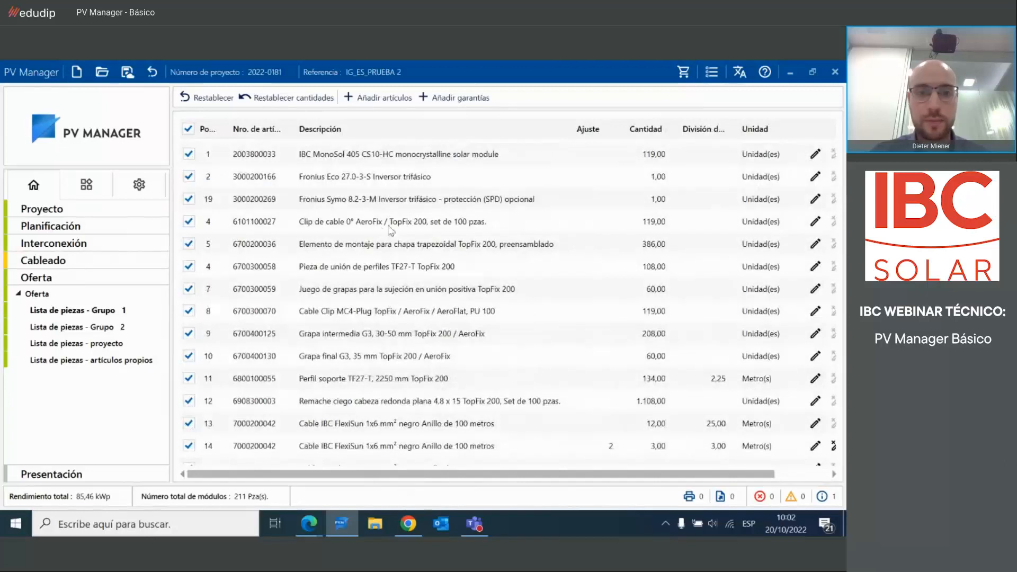
pyautogui.moveTo(438, 477); pyautogui.dragTo(594, 463)
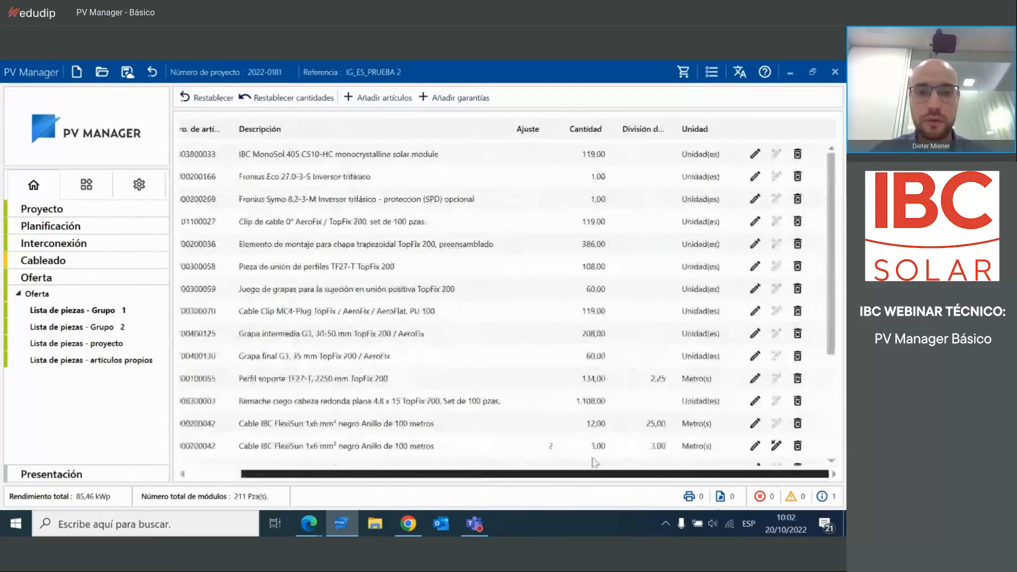
pyautogui.click(797, 221)
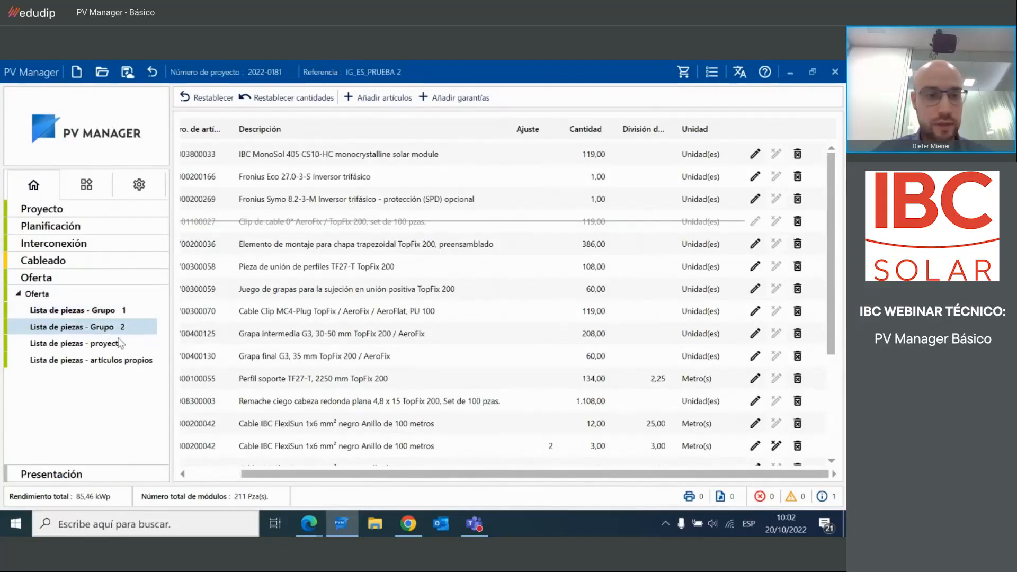
# - Delete the Clip de cable 0° AeroFix / TopFix 200 position from the parts list of Grupo 2
pyautogui.click(95, 329)
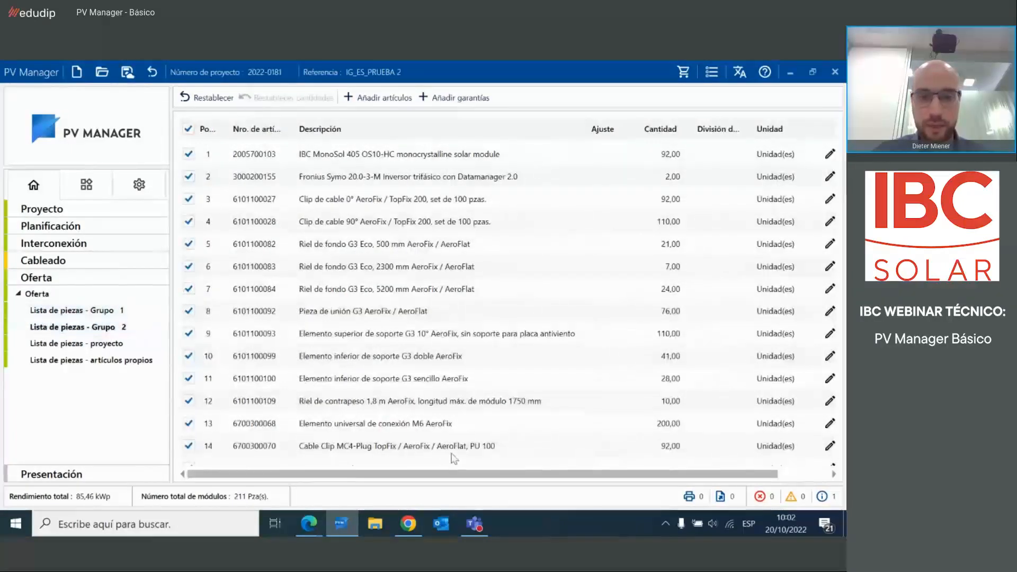
pyautogui.moveTo(469, 478); pyautogui.dragTo(521, 478)
pyautogui.click(816, 198)
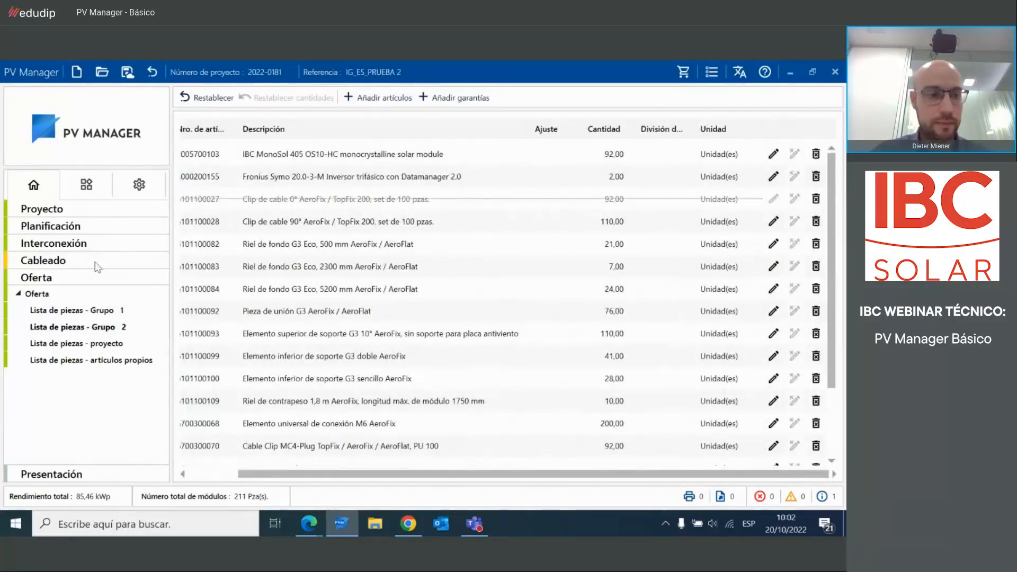
# - View the project's overall offer parts list, go on to the Presentación section and save the project changes
pyautogui.click(75, 297)
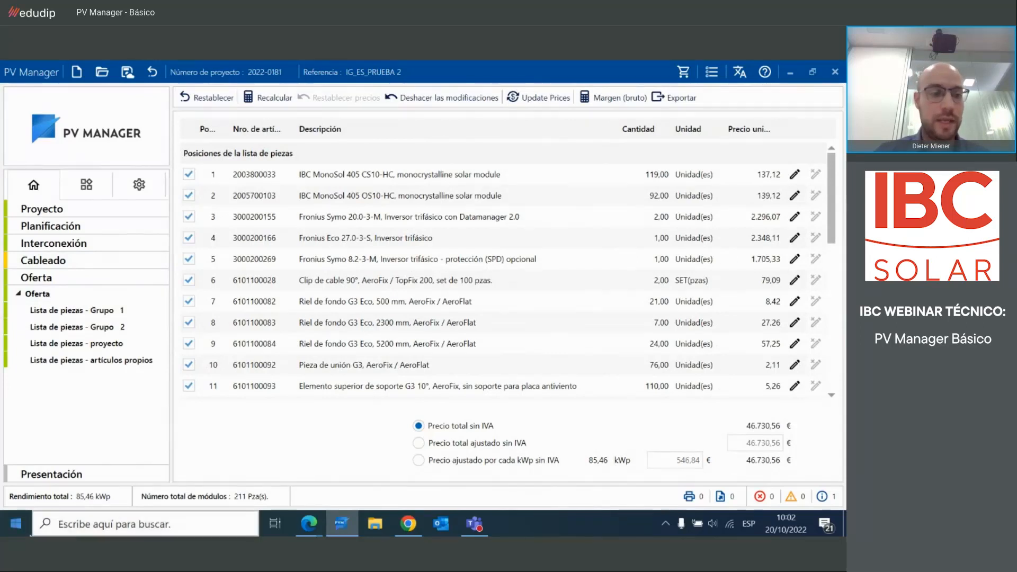
pyautogui.click(87, 472)
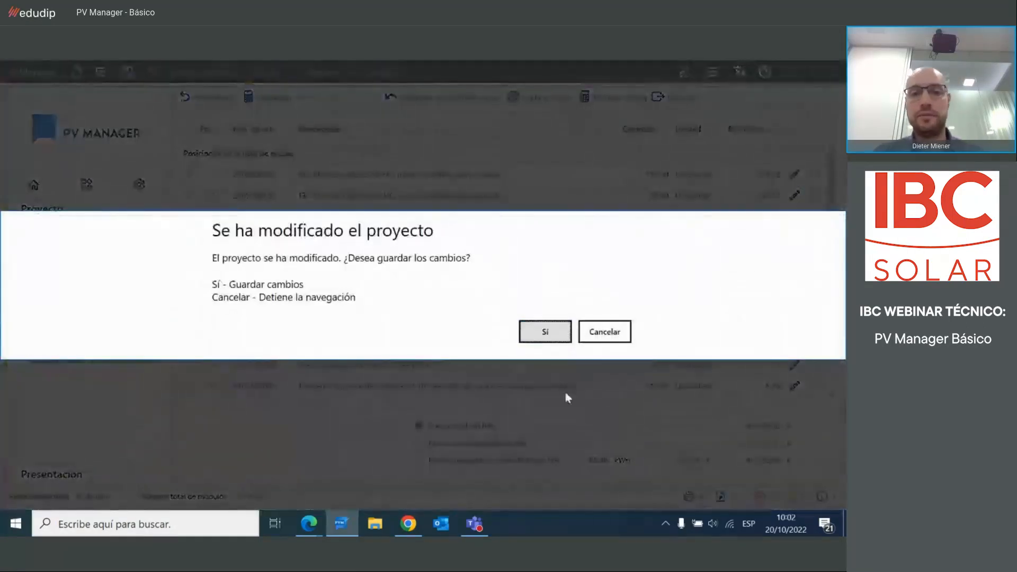
pyautogui.click(557, 334)
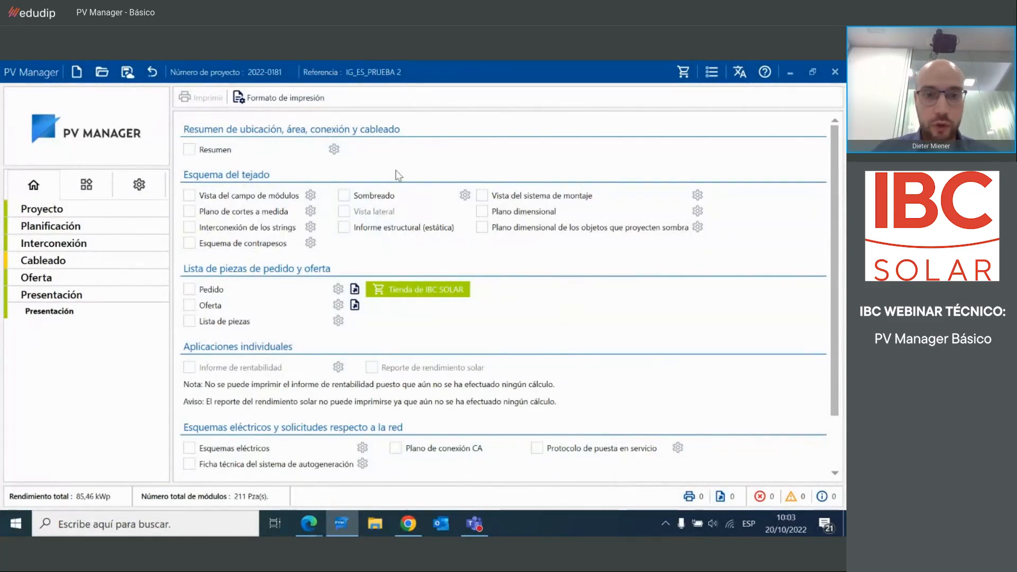
# - Include Resumen, Vista del campo de módulos, Esquema de contrapesos, Vista del sistema de montaje, Informe estructural (estática) and Interconexión de los strings in the presentation
pyautogui.click(193, 151)
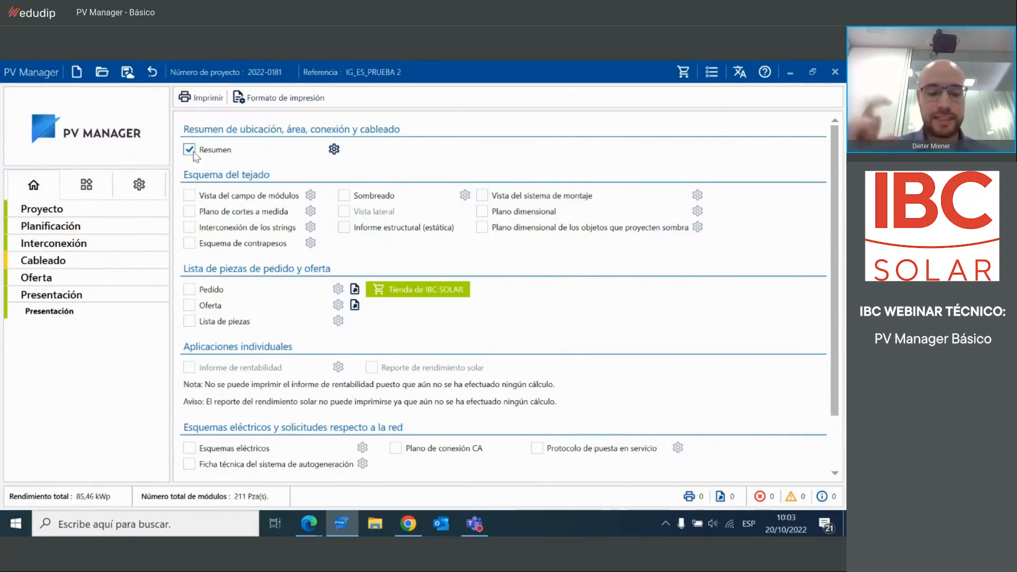
pyautogui.click(190, 195)
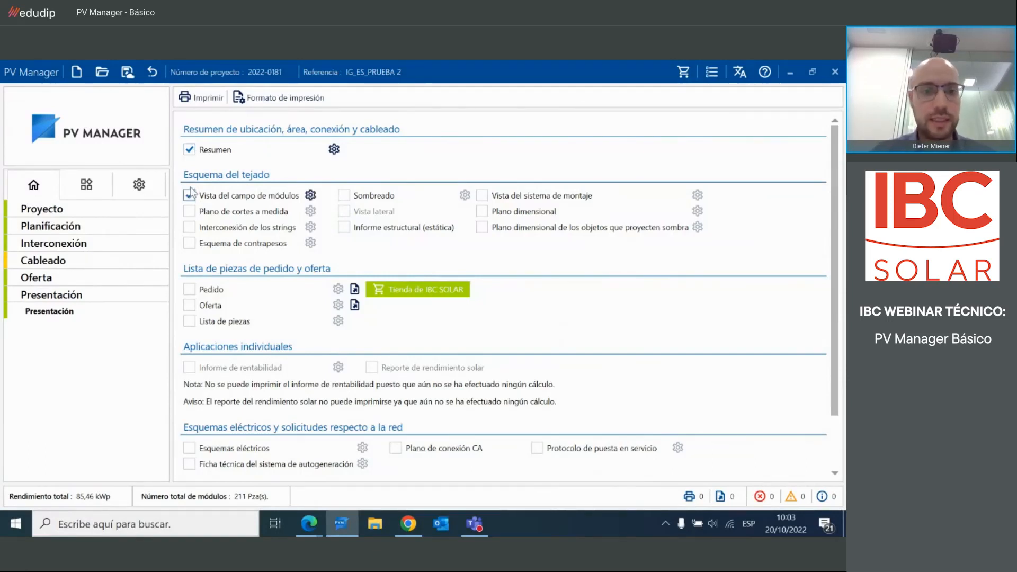
pyautogui.click(189, 243)
pyautogui.click(481, 196)
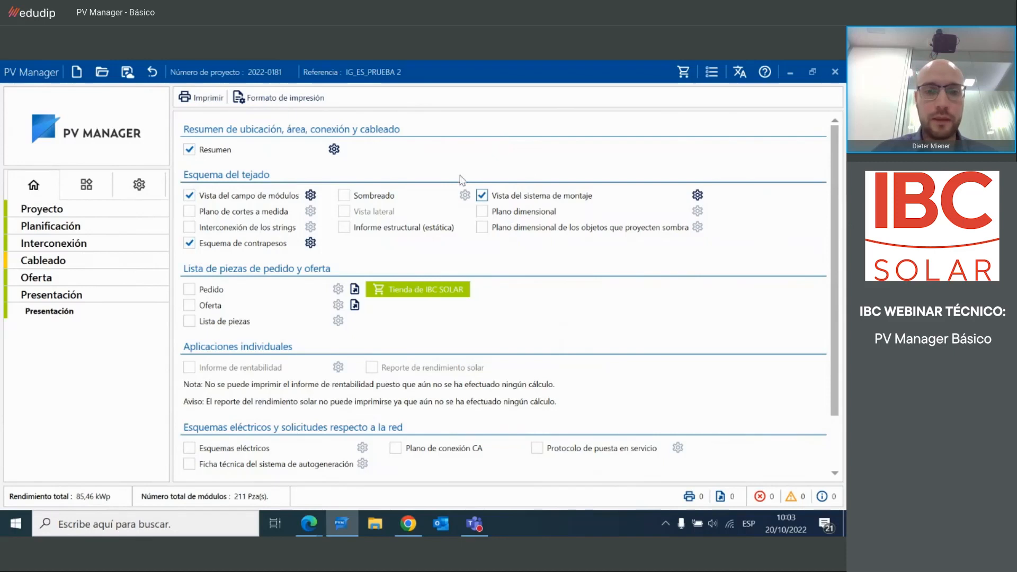
pyautogui.click(344, 227)
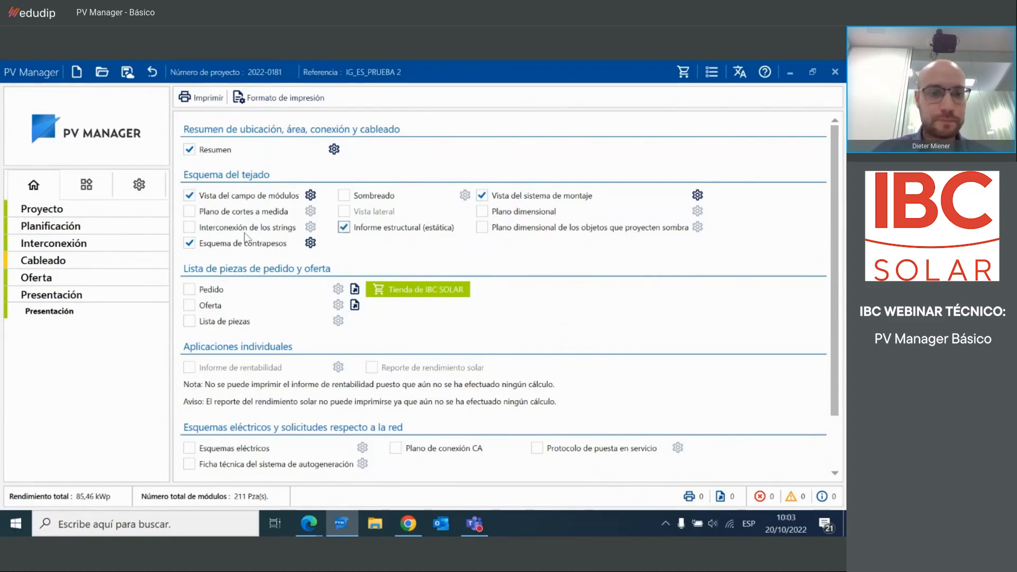
pyautogui.click(213, 231)
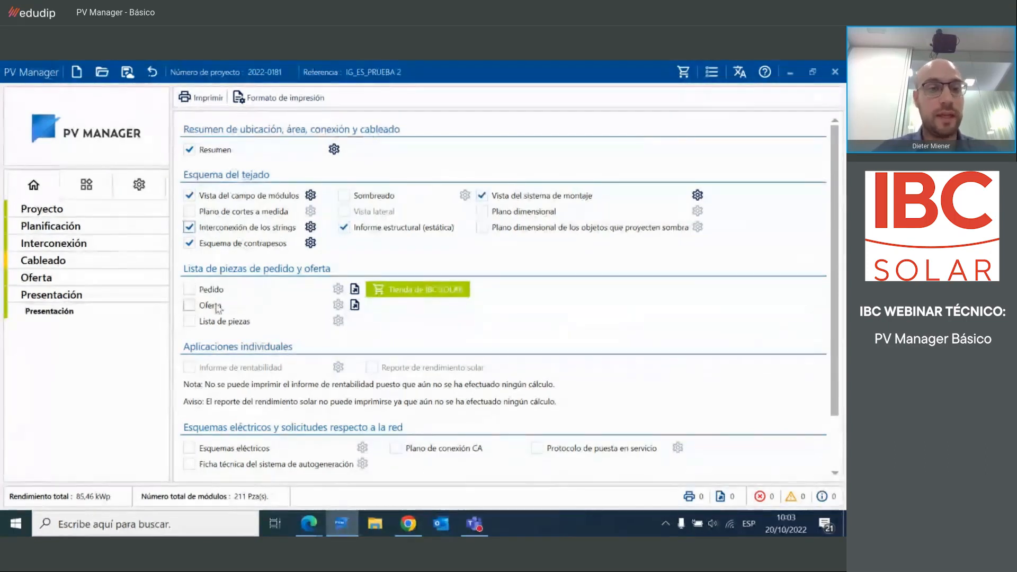
# - Add Oferta and Lista de piezas to the presentation and export it as the PDF IG_ES_PRUEBA_2
pyautogui.click(190, 306)
pyautogui.click(189, 321)
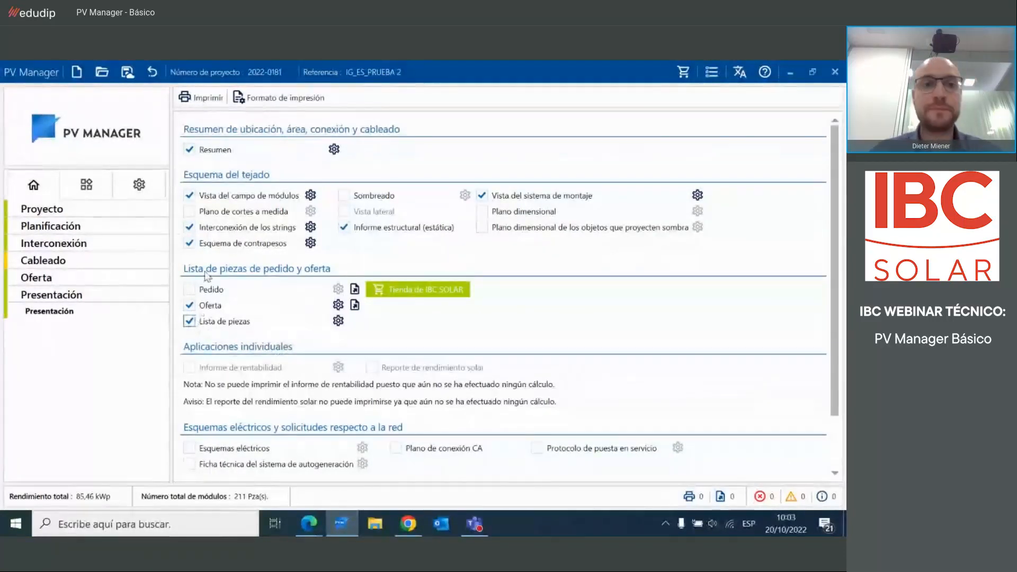
pyautogui.click(207, 100)
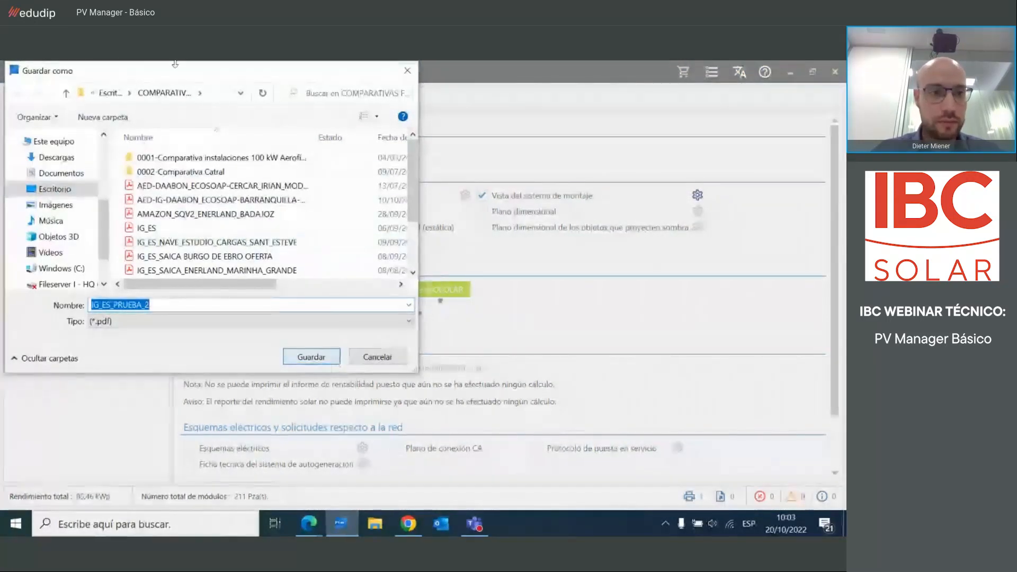
pyautogui.click(329, 362)
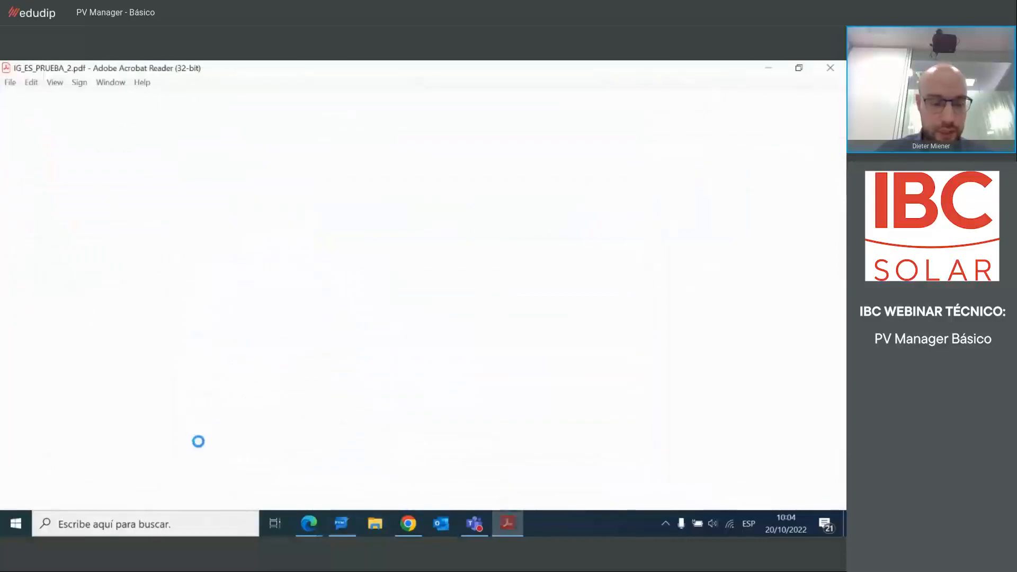
# - Check the start of the exported IG_ES_PRUEBA_2 PDF in Adobe Acrobat Reader and close it
pyautogui.click(769, 68)
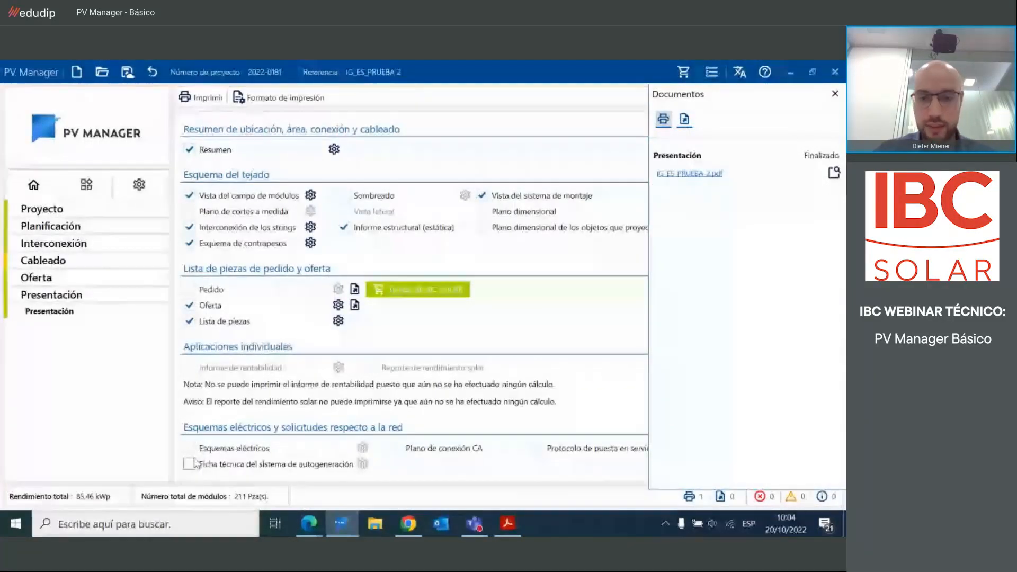
pyautogui.click(507, 523)
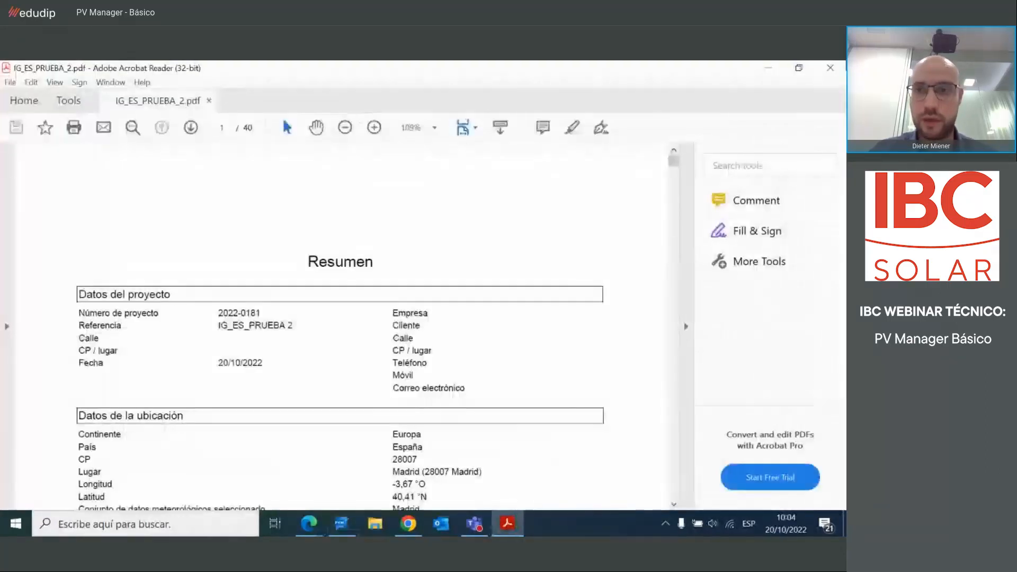
pyautogui.click(830, 68)
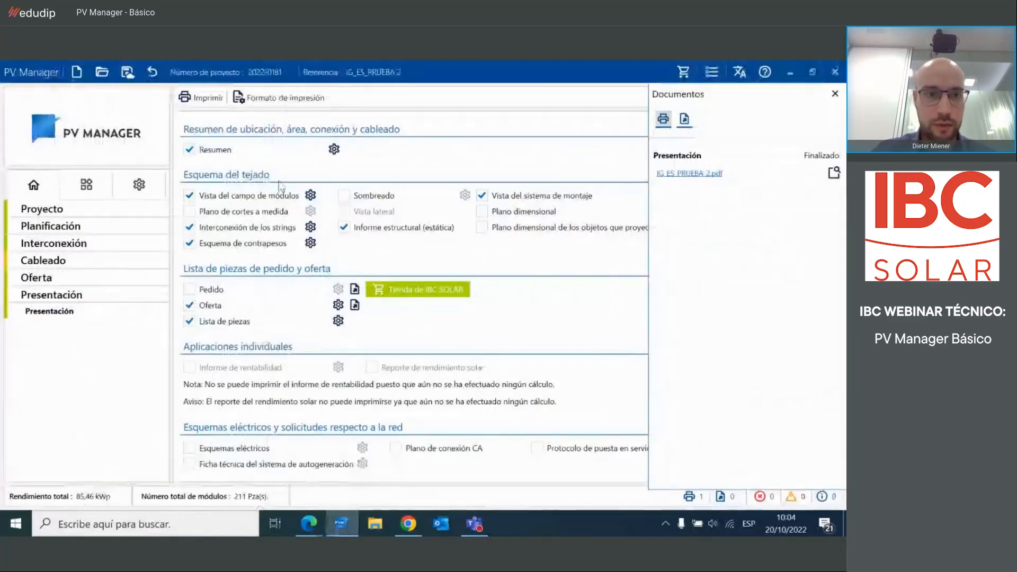
# - Add Esquemas eléctricos to the presentation and export it again as IG_ES_PRUEBA_2, replacing the existing PDF
pyautogui.click(189, 448)
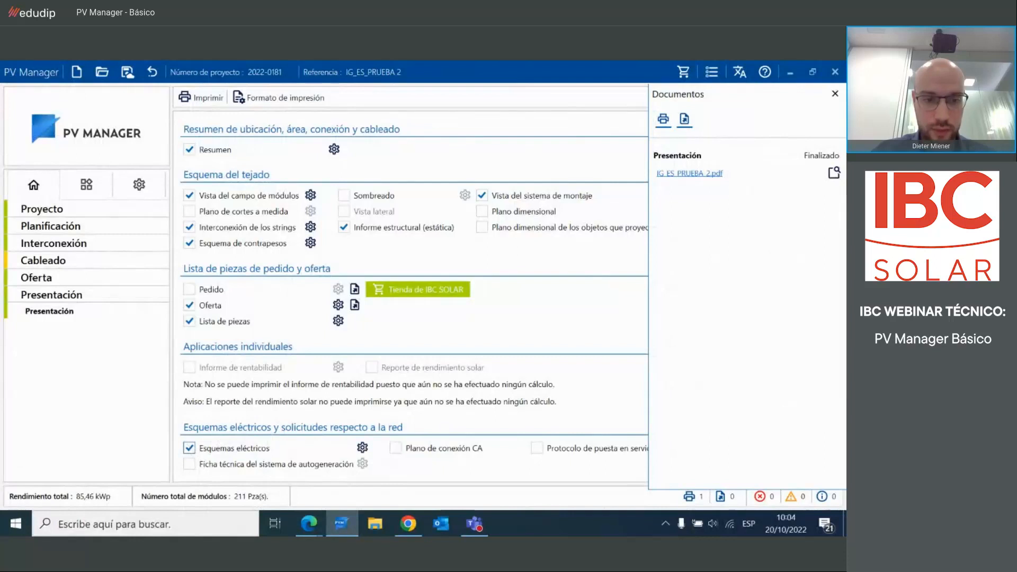
pyautogui.click(835, 93)
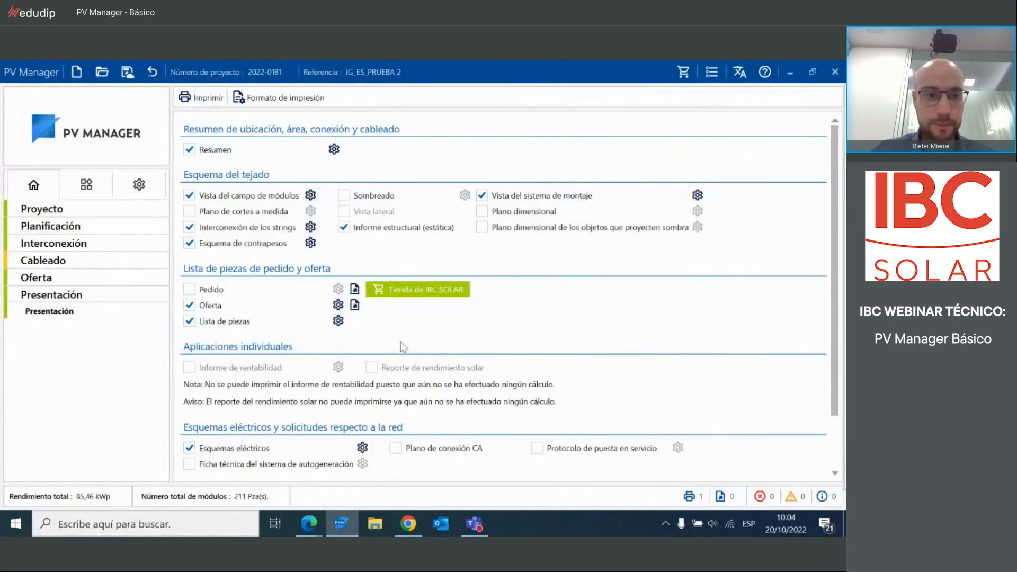
pyautogui.click(213, 105)
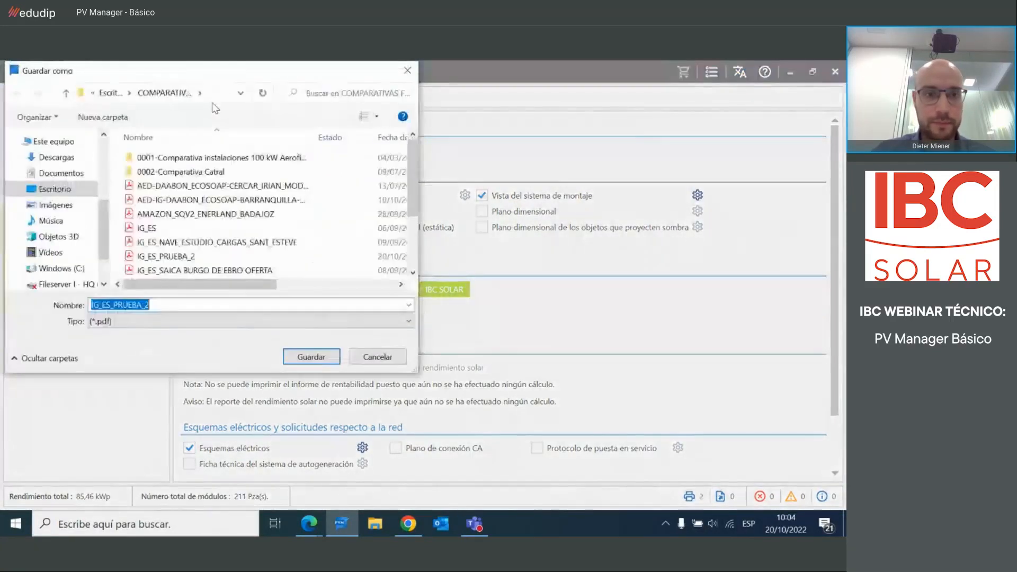
pyautogui.click(297, 357)
pyautogui.click(448, 349)
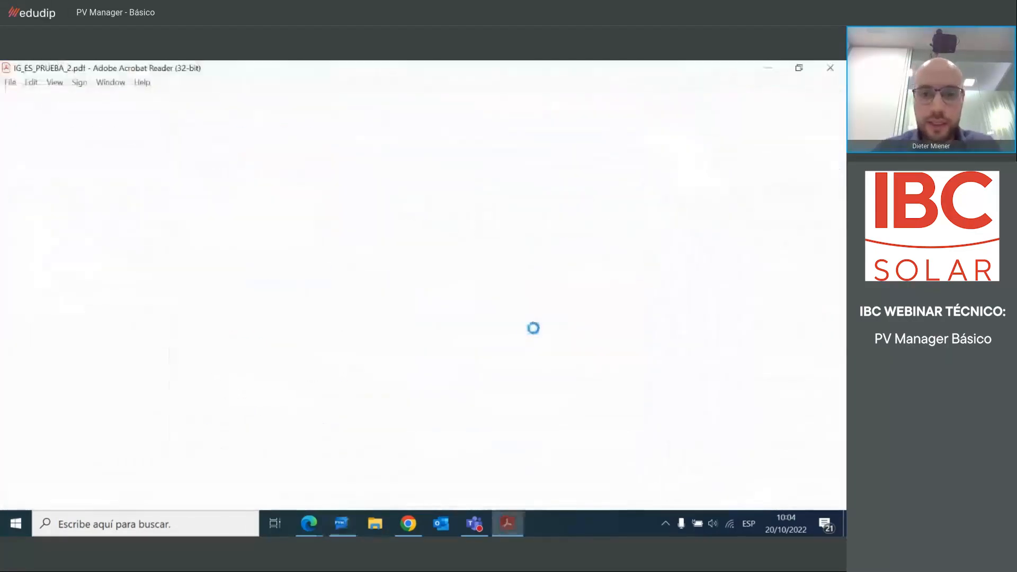
# - Examine the project data, location data and the roof area of Edificio rectangular 1 in the PDF's Resumen
pyautogui.click(686, 326)
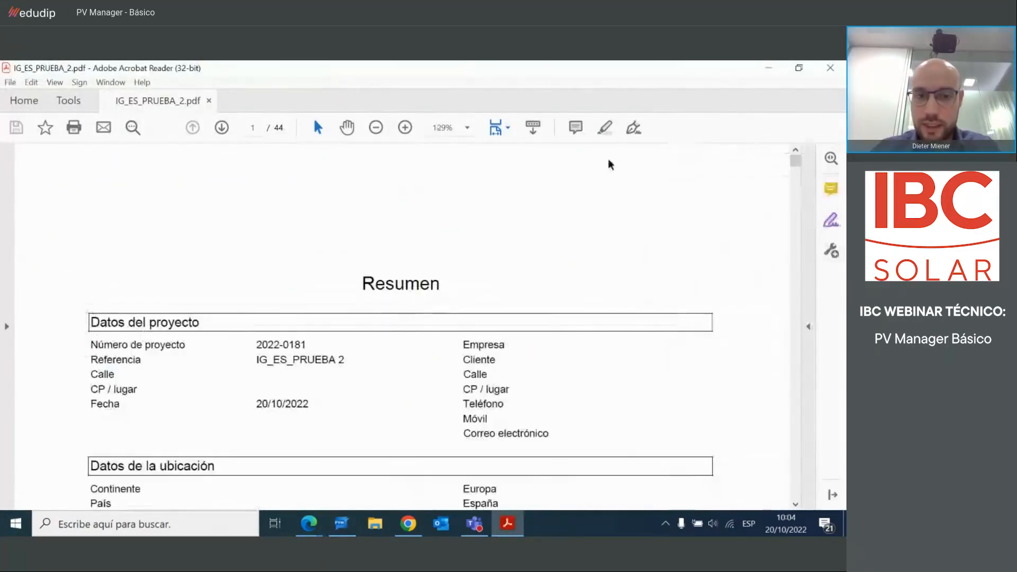
pyautogui.scroll(-1, 678, 228)
pyautogui.scroll(-2, 673, 244)
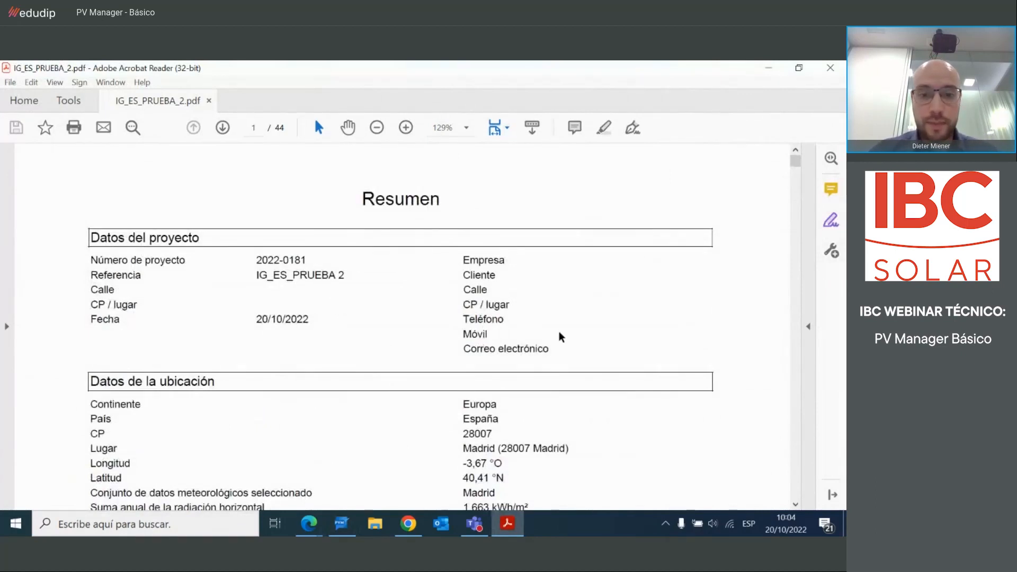
pyautogui.scroll(-3, 559, 331)
pyautogui.scroll(-3, 560, 330)
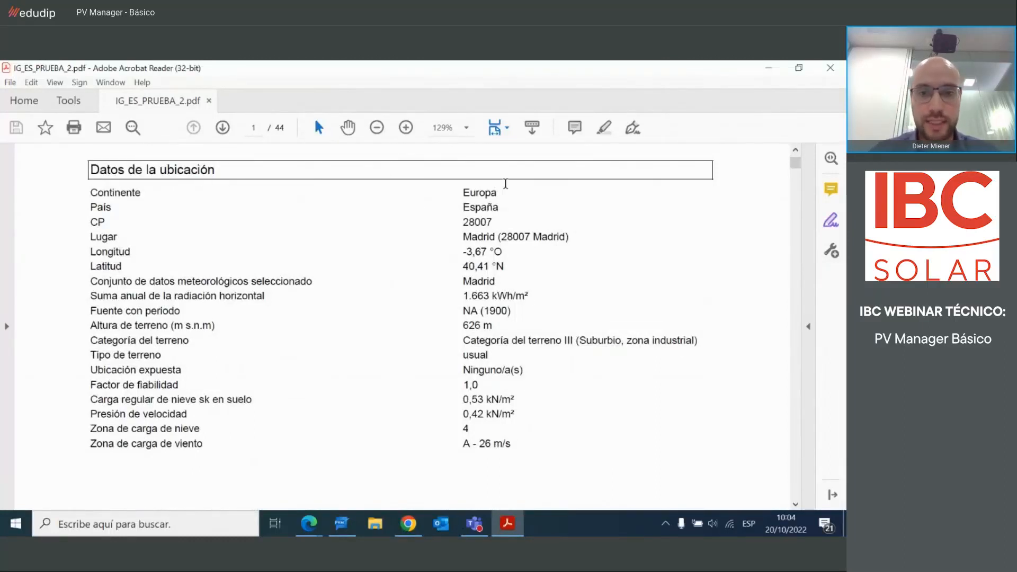
pyautogui.scroll(-8, 494, 312)
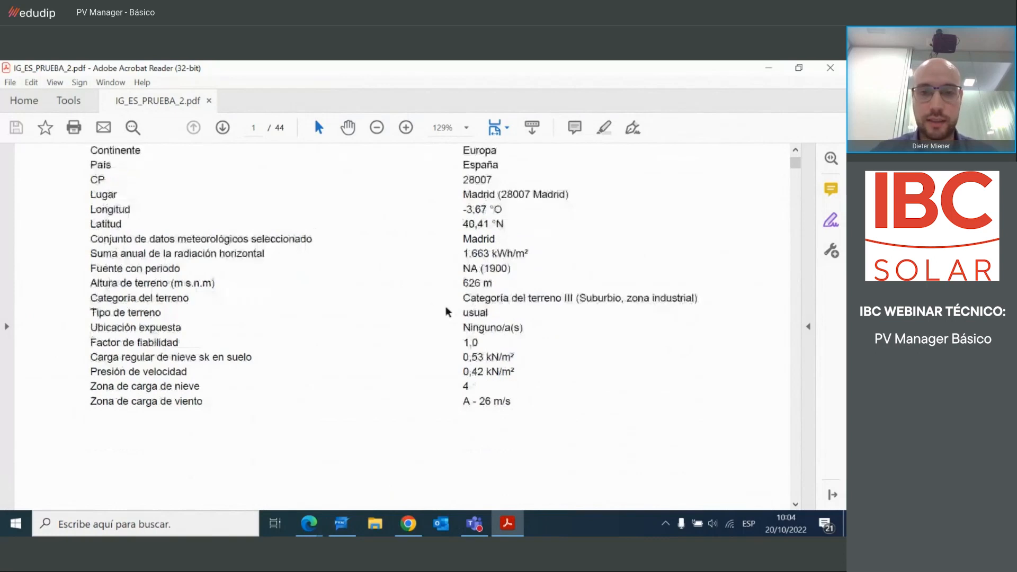
pyautogui.scroll(-10, 434, 308)
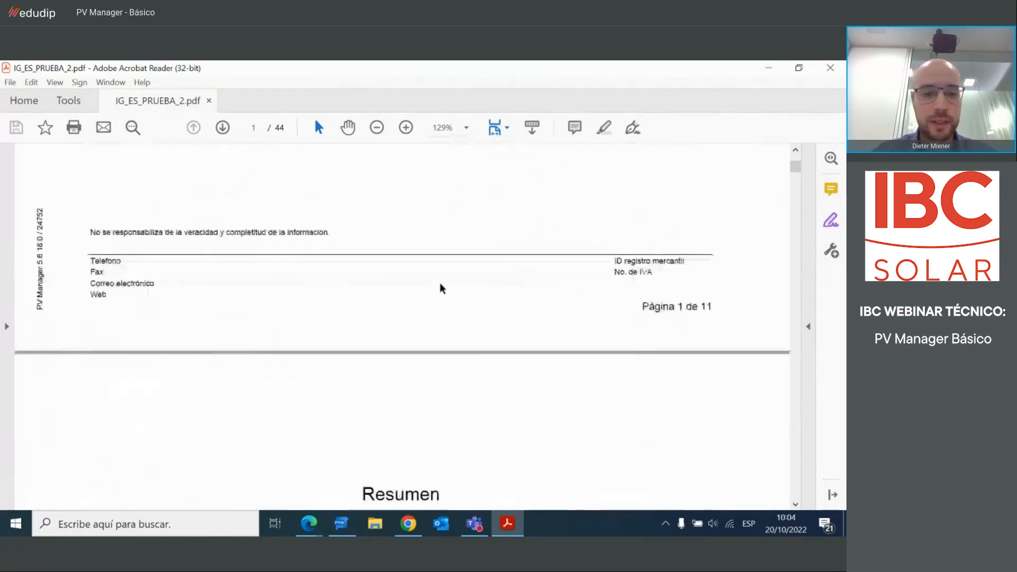
pyautogui.scroll(1, 466, 277)
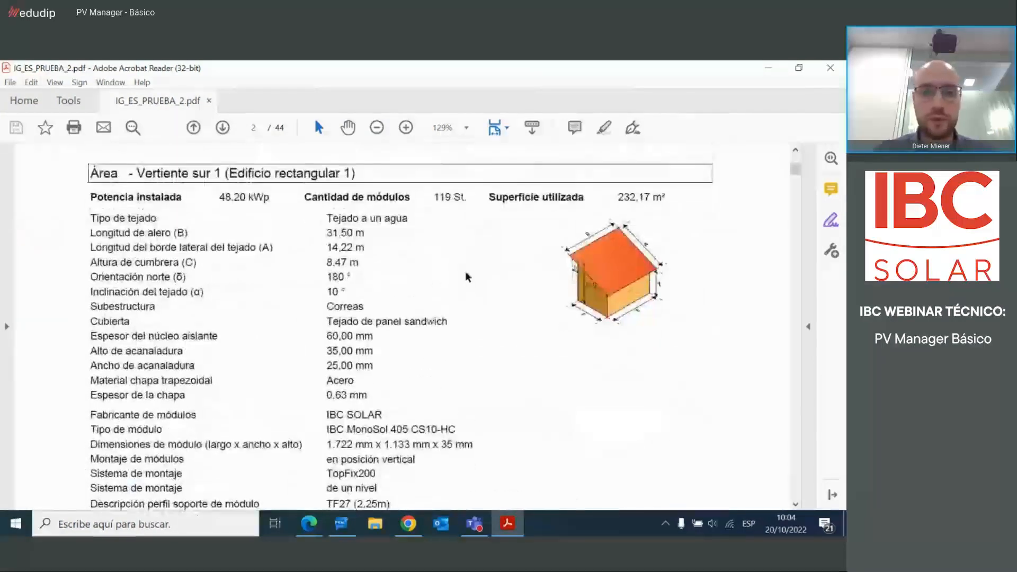
pyautogui.scroll(1, 648, 250)
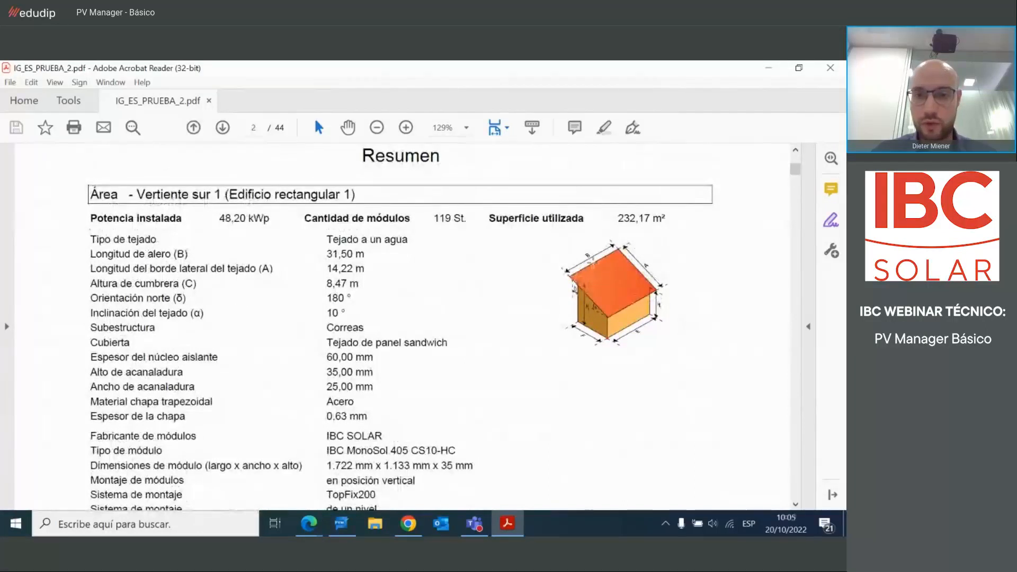
pyautogui.scroll(-5, 255, 268)
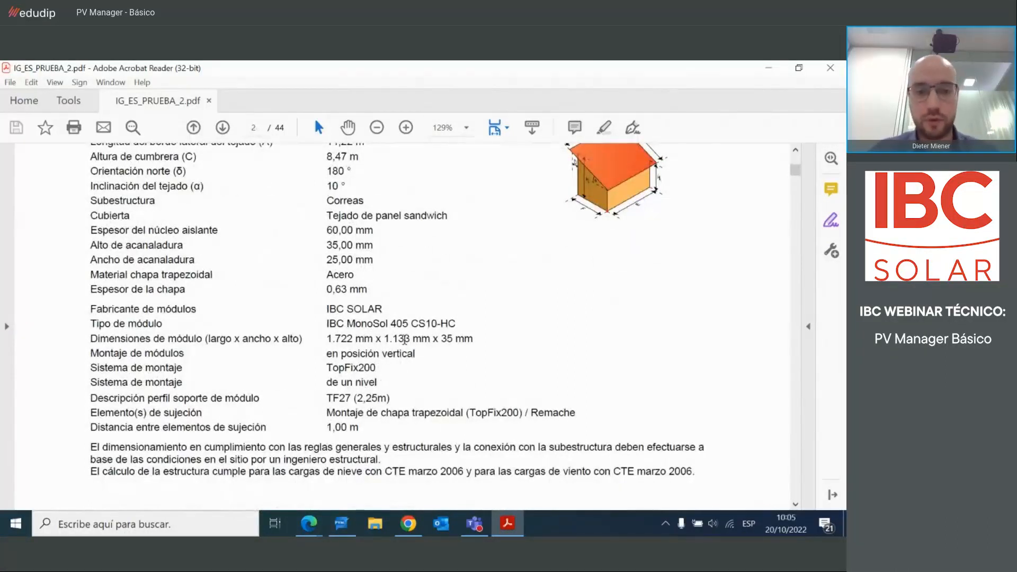
# - Examine the inverter and DC wiring data of Grupo 1 and the roof area of Edificio rectangular 2 in the Resumen
pyautogui.scroll(-10, 412, 307)
pyautogui.scroll(-15, 473, 341)
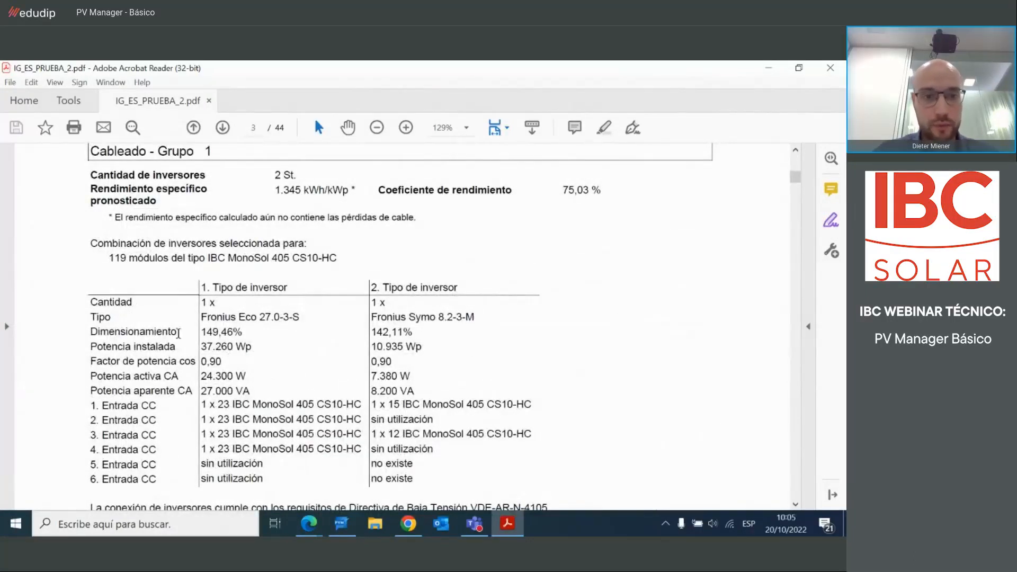
pyautogui.scroll(-10, 472, 319)
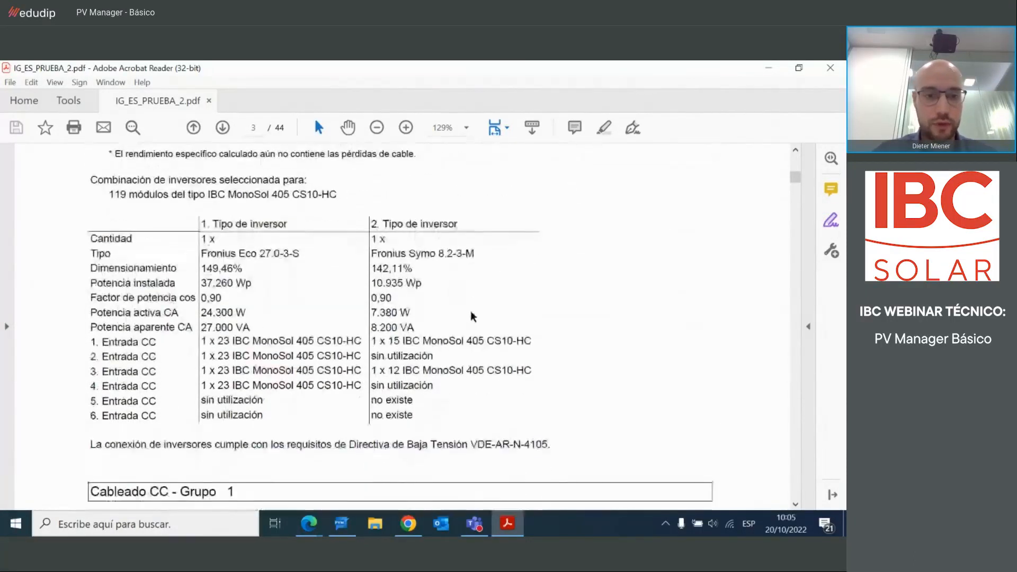
pyautogui.scroll(-2, 244, 282)
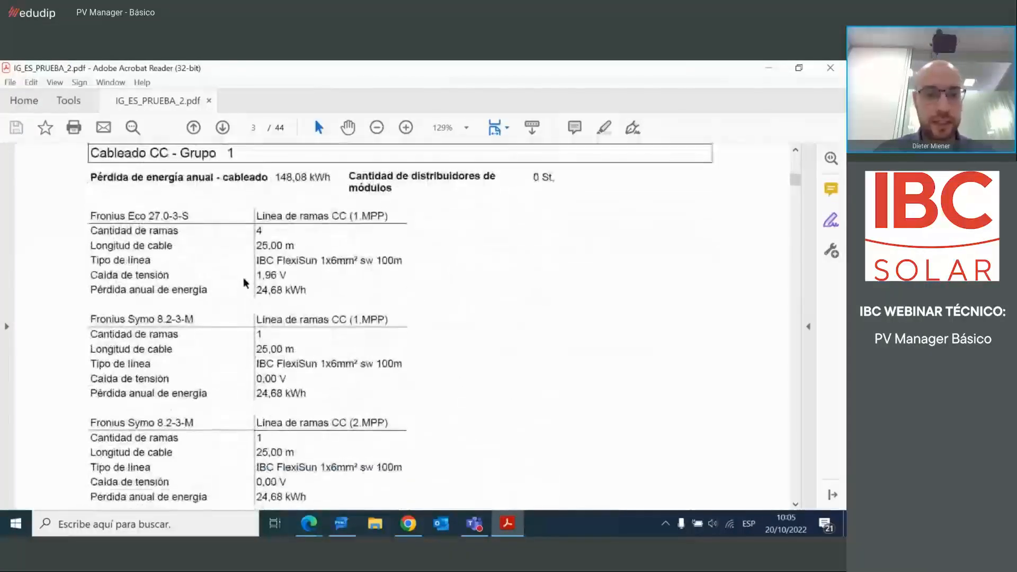
pyautogui.scroll(-8, 250, 209)
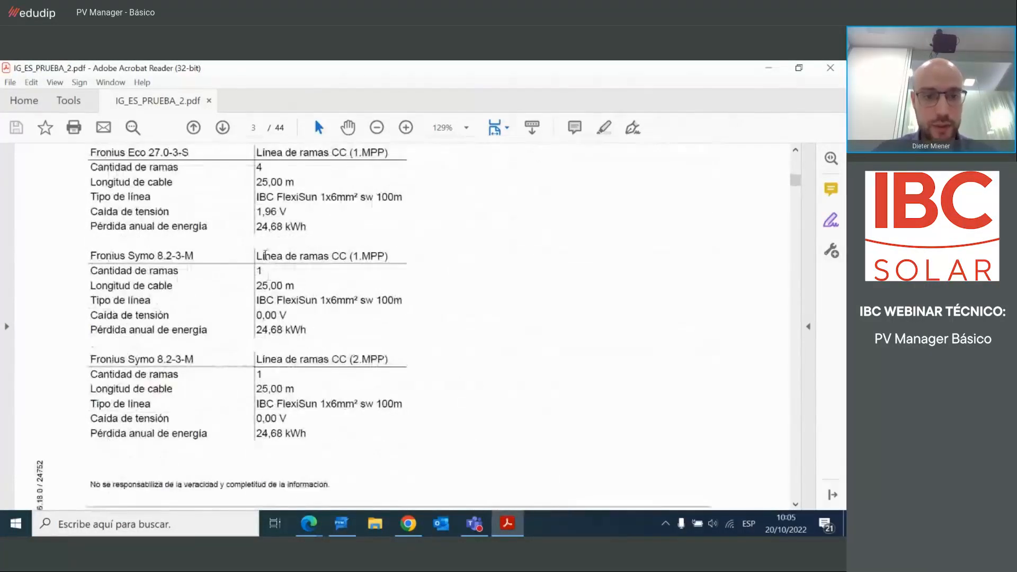
pyautogui.scroll(-10, 542, 274)
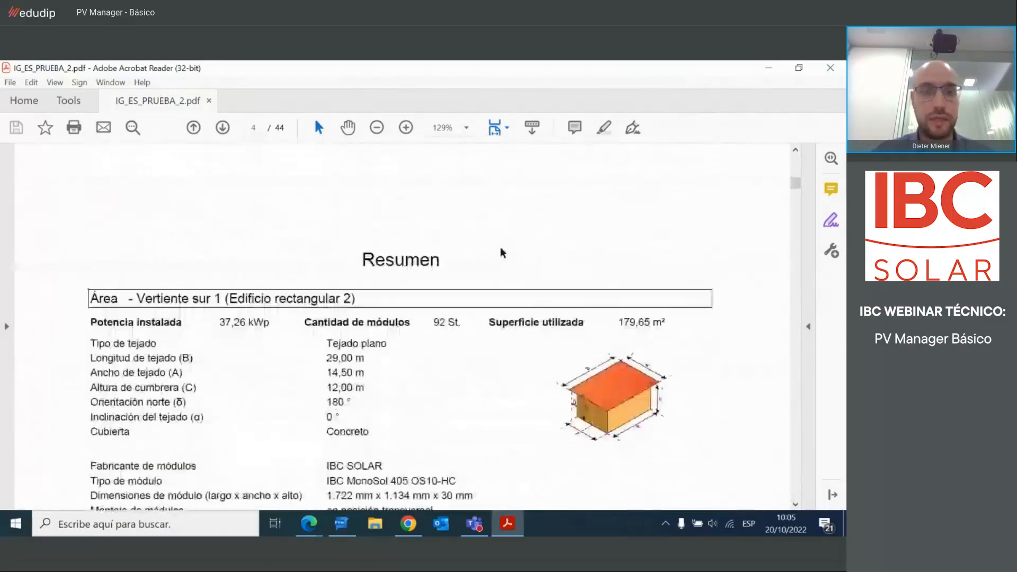
pyautogui.scroll(-1, 494, 259)
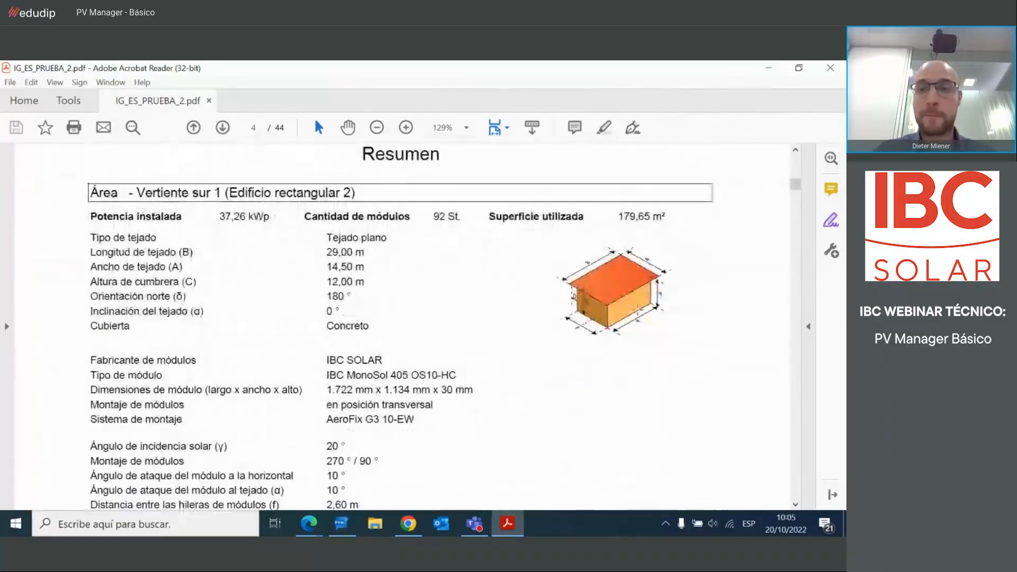
pyautogui.scroll(-2, 219, 300)
pyautogui.scroll(-10, 220, 301)
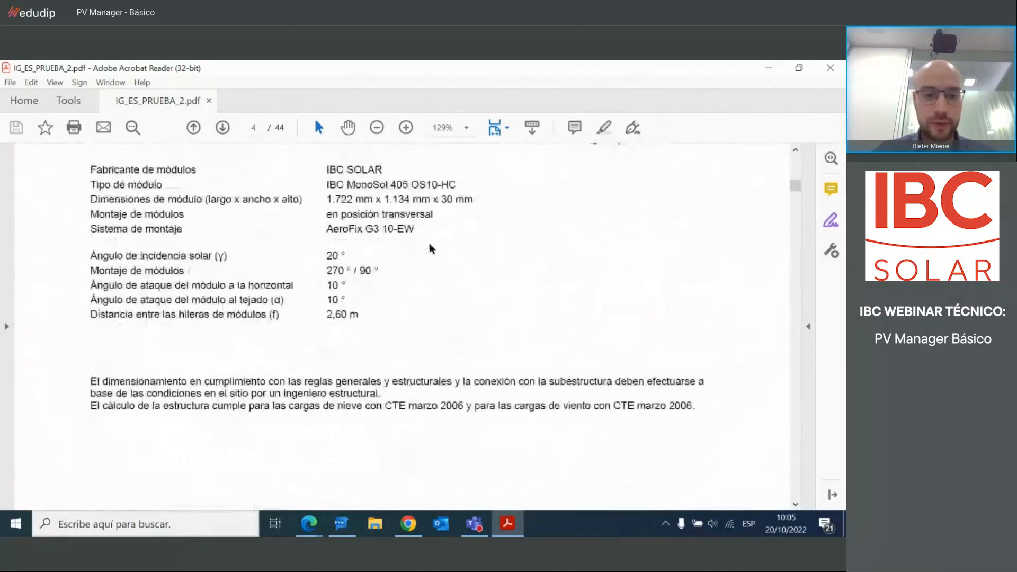
# - Examine the inverter and DC wiring data of Grupo 2 and the Cableado CA details in the PDF's Resumen
pyautogui.scroll(-10, 397, 217)
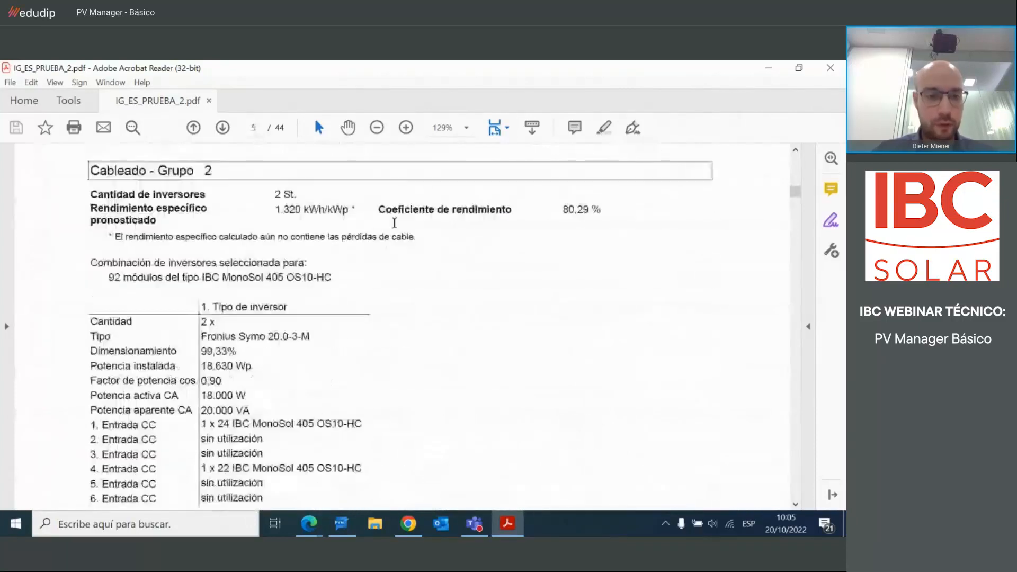
pyautogui.scroll(-10, 265, 249)
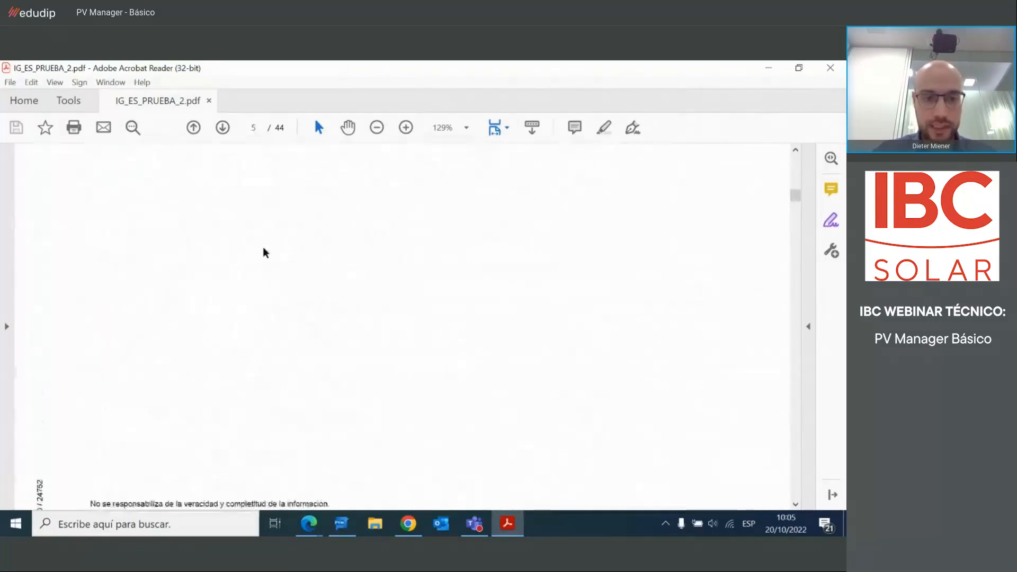
pyautogui.scroll(-10, 265, 246)
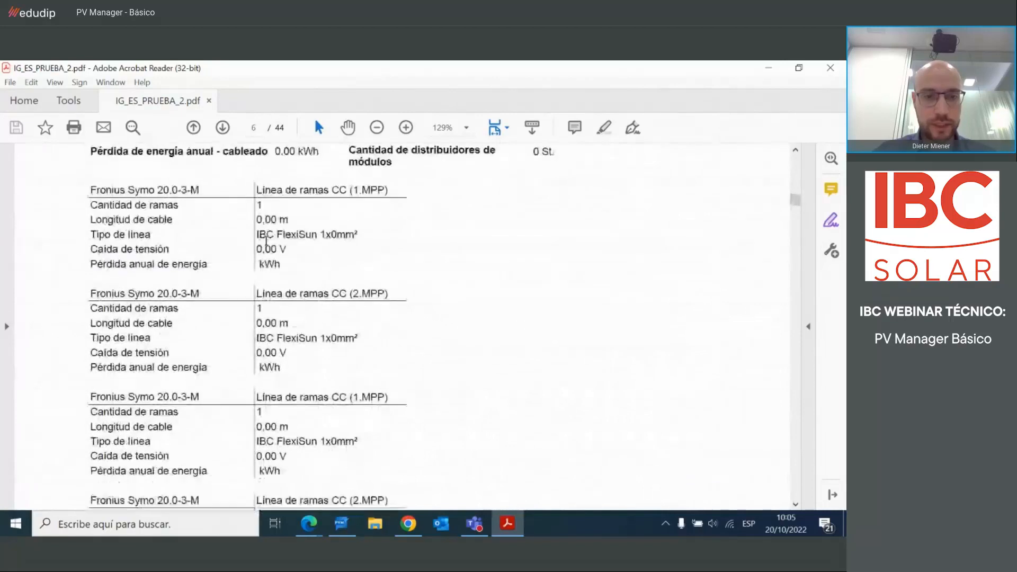
pyautogui.scroll(-10, 266, 242)
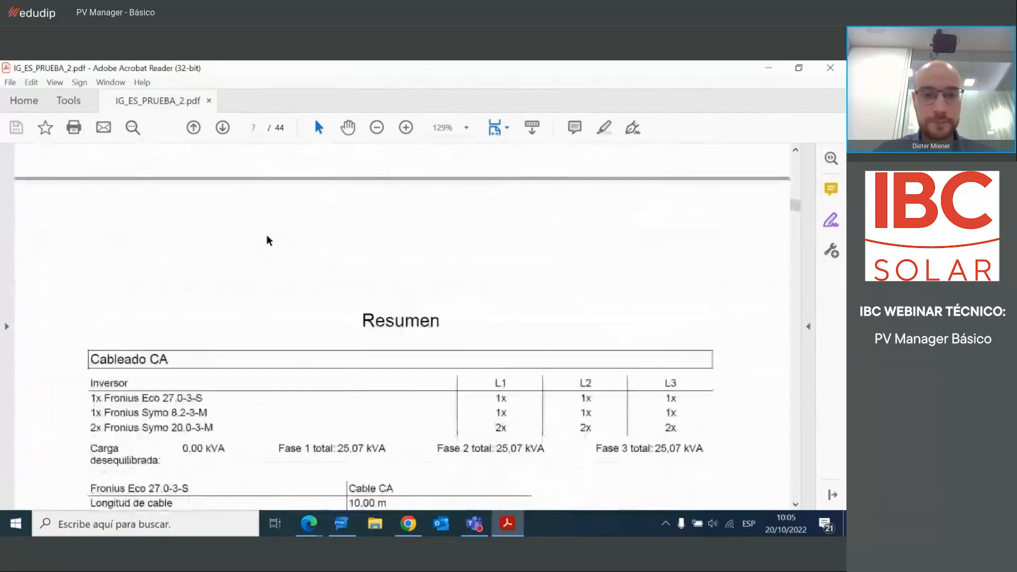
pyautogui.scroll(2, 269, 241)
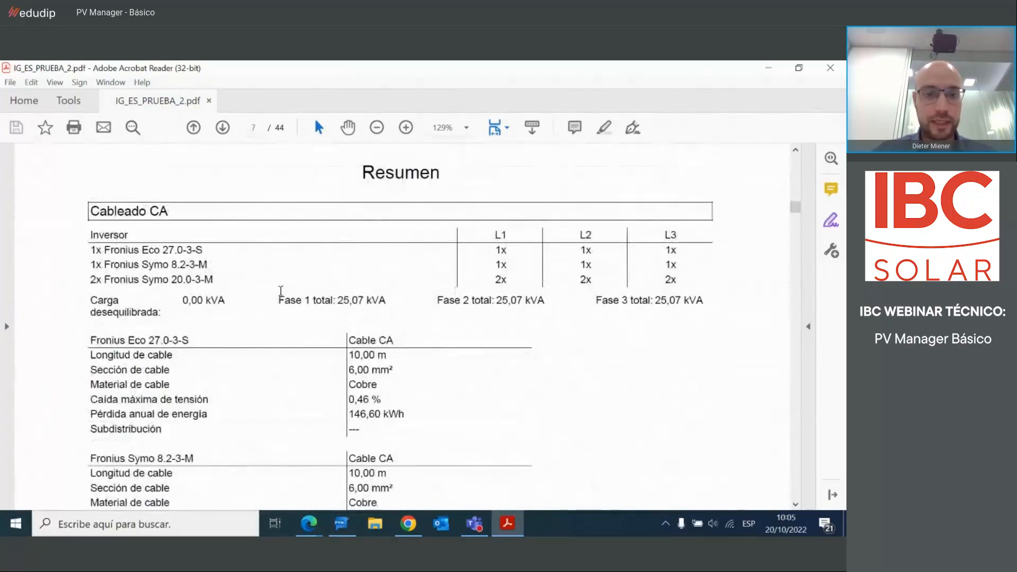
pyautogui.scroll(-2, 540, 258)
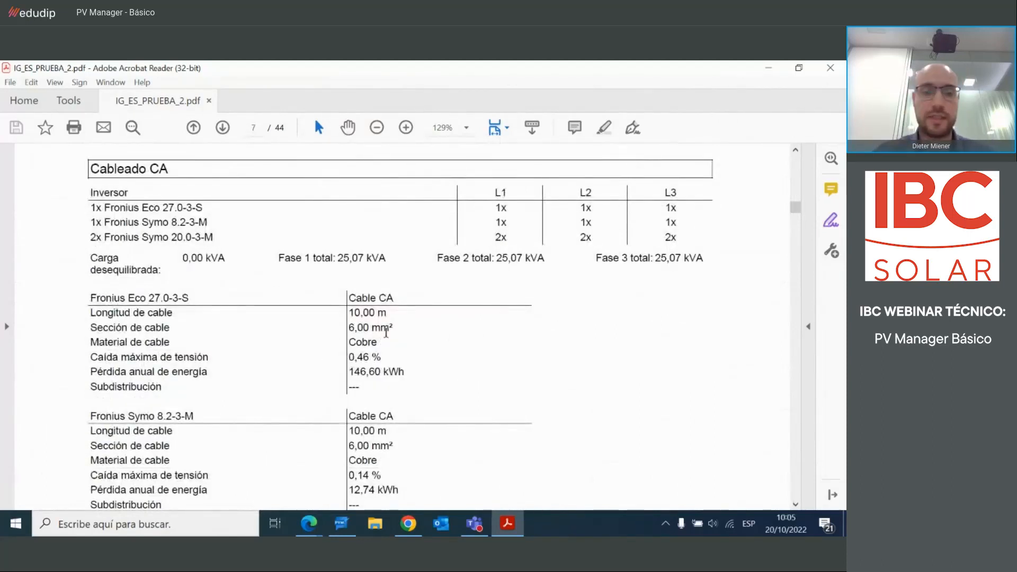
pyautogui.scroll(-3, 549, 301)
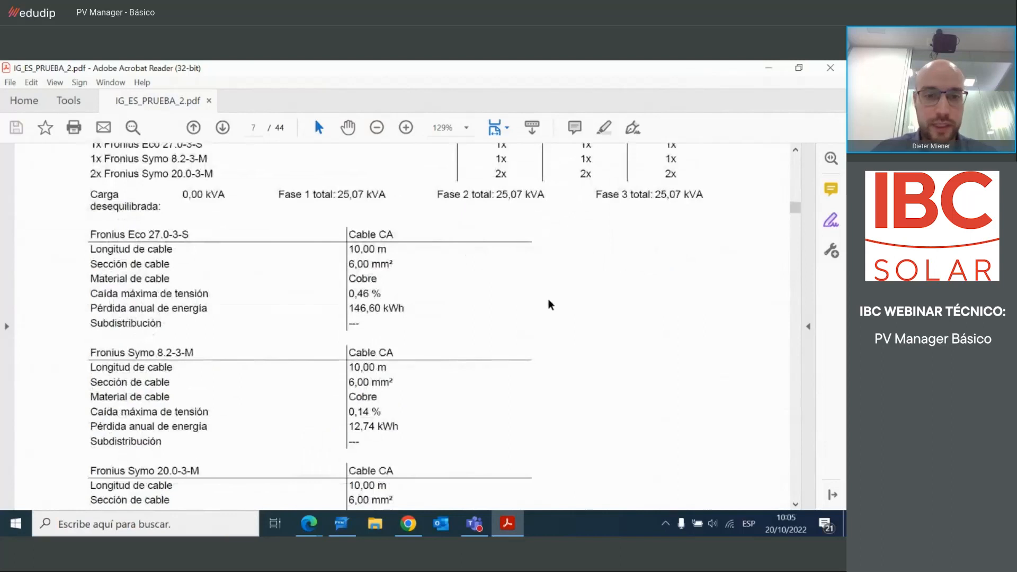
pyautogui.scroll(-15, 554, 289)
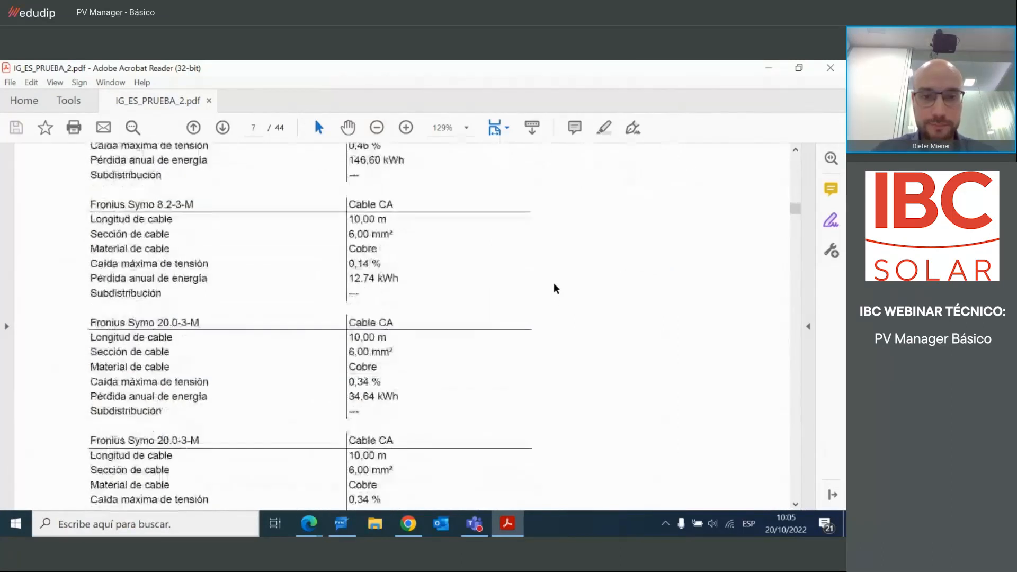
# - Examine the energy flow diagram with its losses and the annual yield in the Pronóstico de rendimiento
pyautogui.scroll(-10, 551, 276)
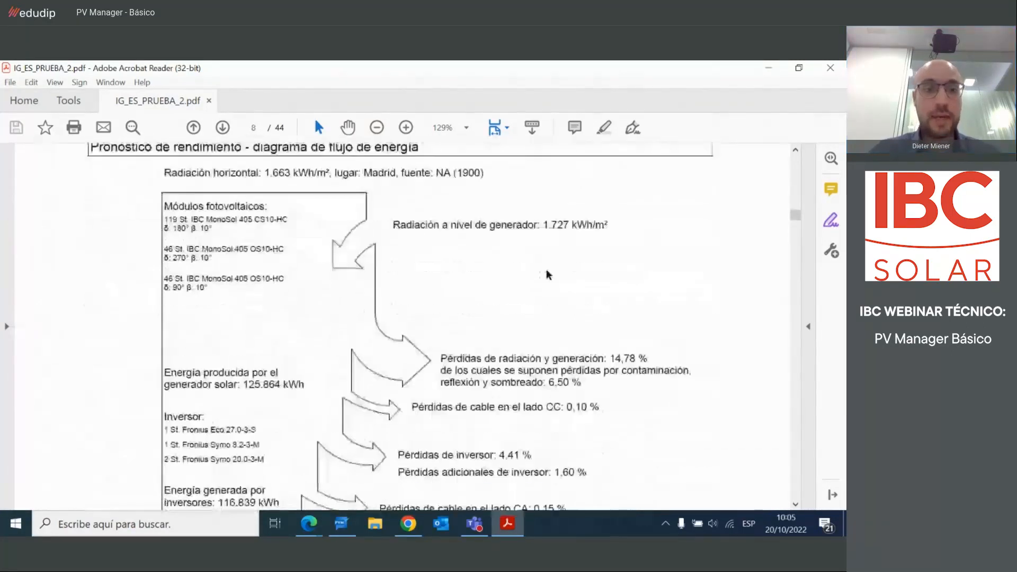
pyautogui.scroll(-2, 297, 217)
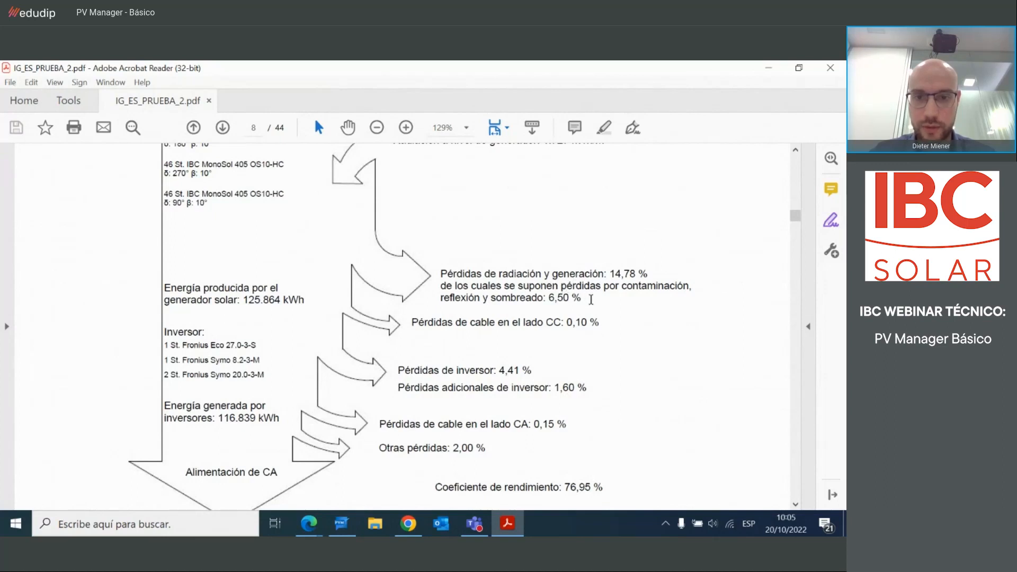
pyautogui.scroll(-10, 628, 288)
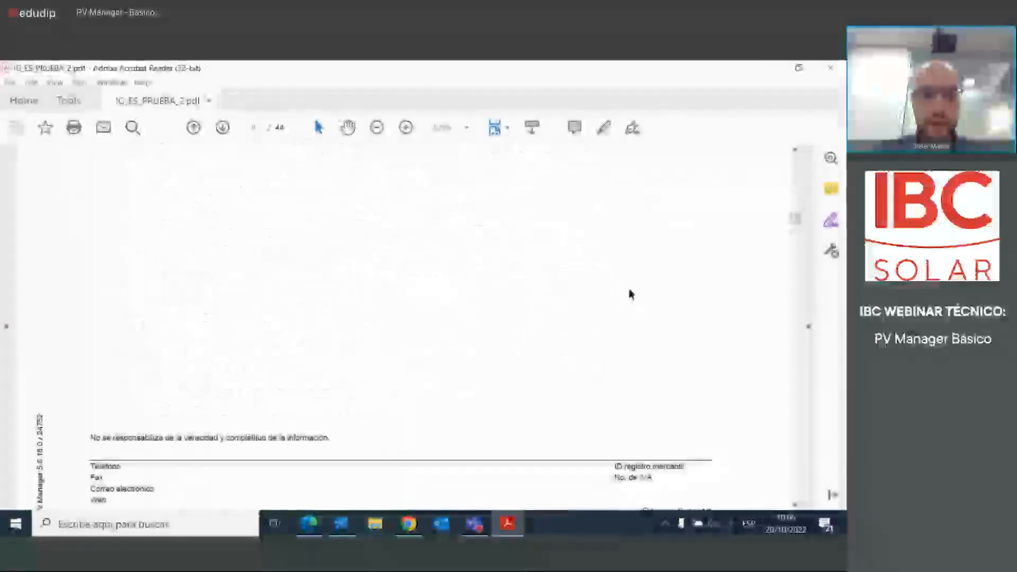
pyautogui.scroll(3, 629, 289)
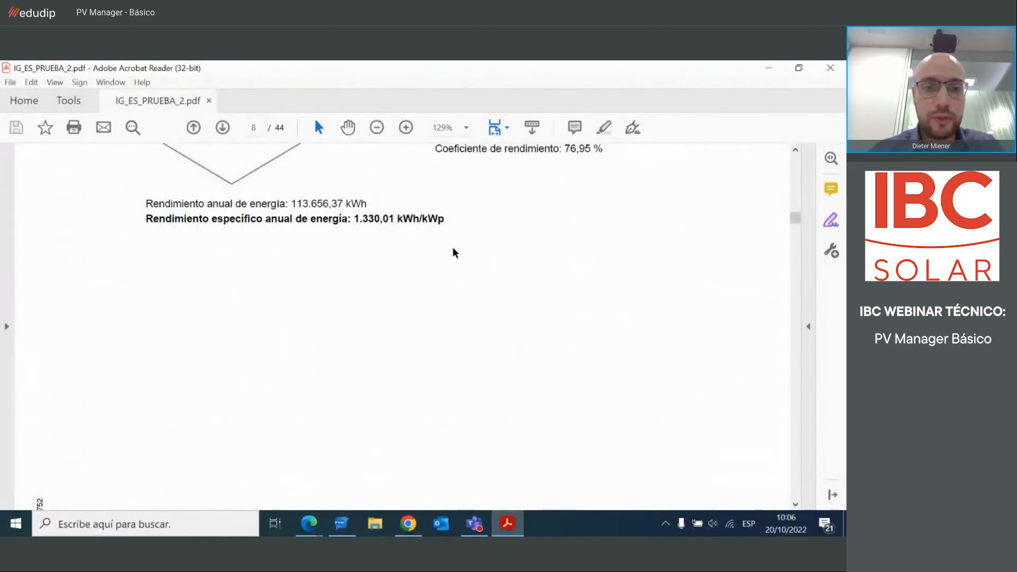
# - Review the load profiles, the self-consumption figures, and the daily and monthly energy charts
pyautogui.scroll(-3, 465, 241)
pyautogui.scroll(-10, 465, 240)
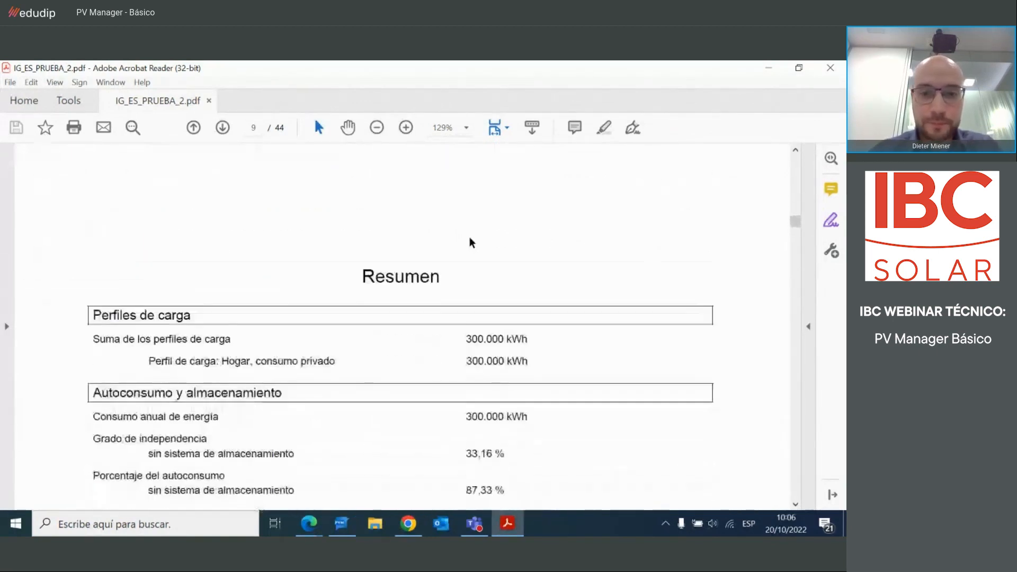
pyautogui.scroll(-2, 440, 242)
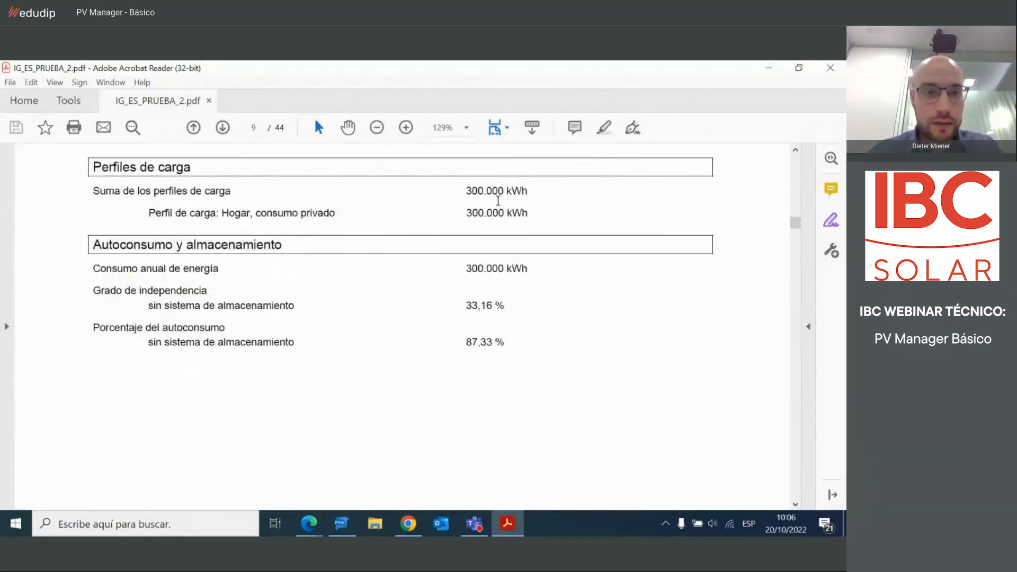
pyautogui.scroll(-12, 463, 209)
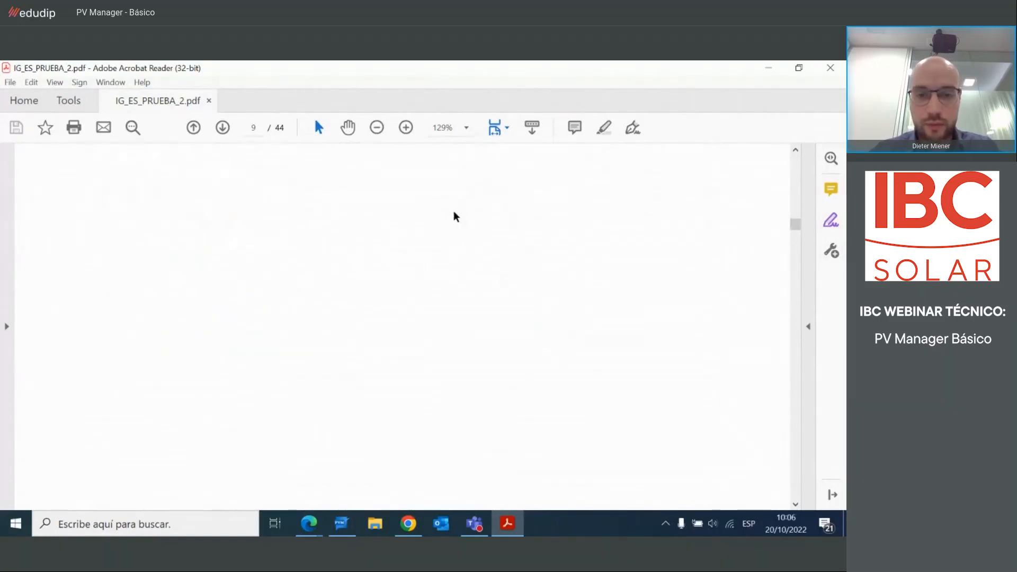
pyautogui.scroll(-10, 451, 207)
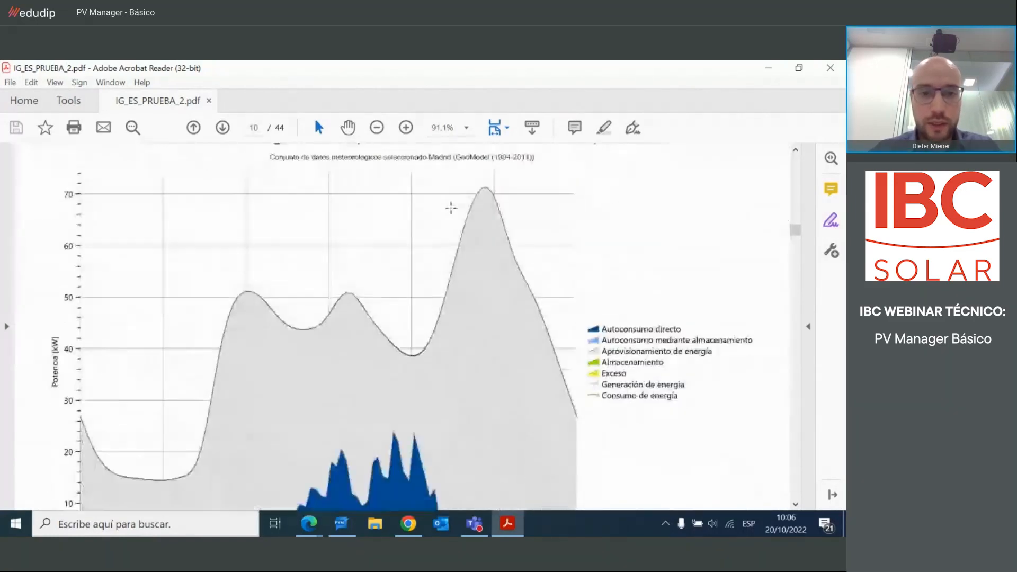
pyautogui.scroll(-12, 442, 218)
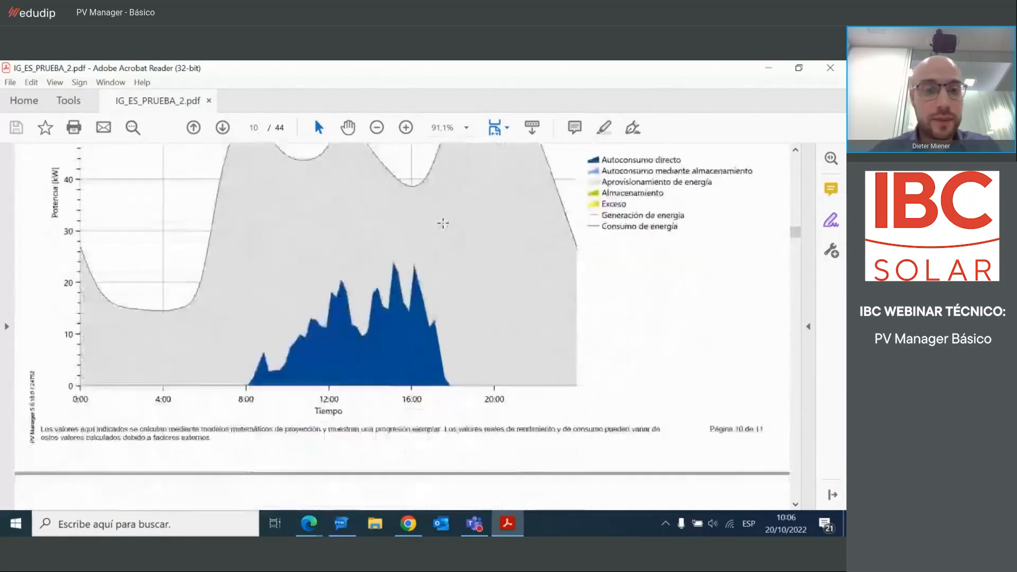
pyautogui.scroll(-12, 425, 212)
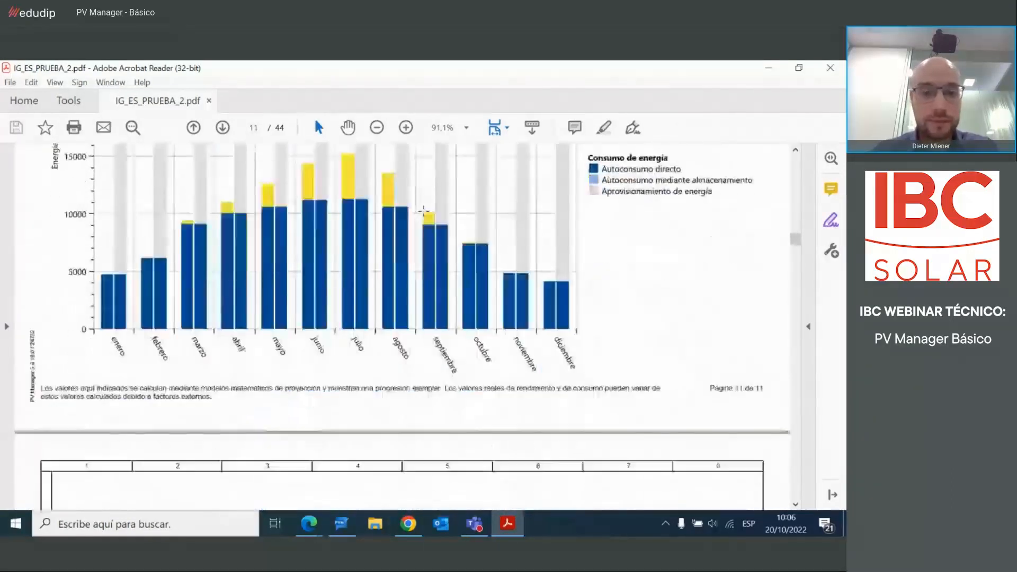
# - Examine the module field, mounting system and string connection plans for the roof of Edificio rectangular 1
pyautogui.scroll(-12, 437, 211)
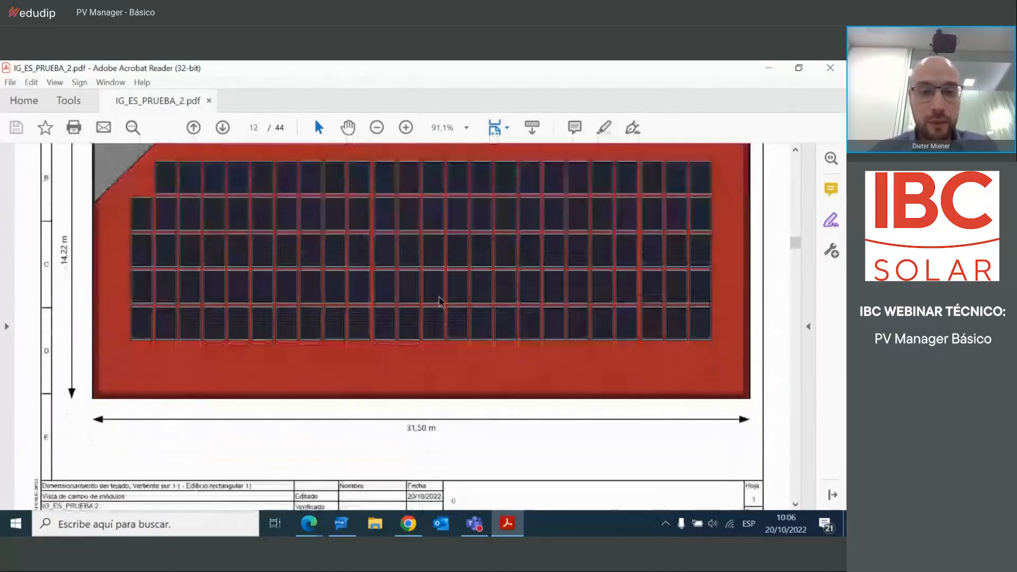
pyautogui.scroll(-5, 456, 231)
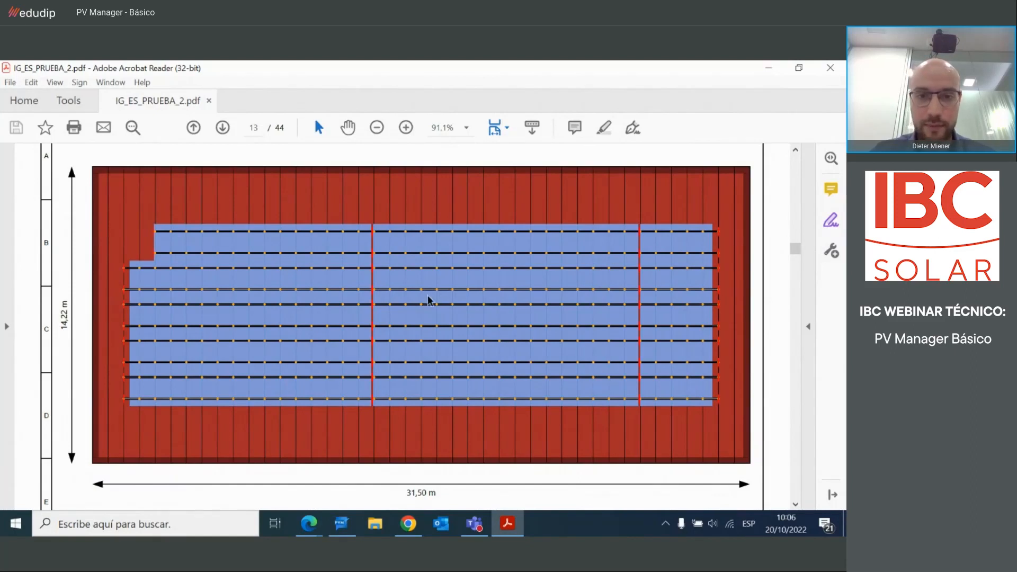
pyautogui.scroll(-3, 383, 270)
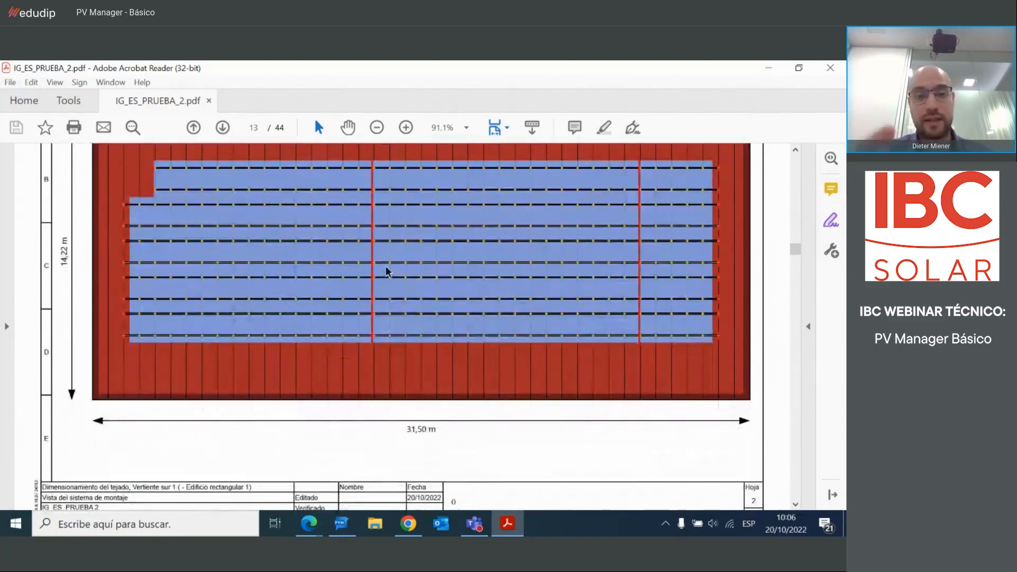
pyautogui.scroll(-20, 629, 319)
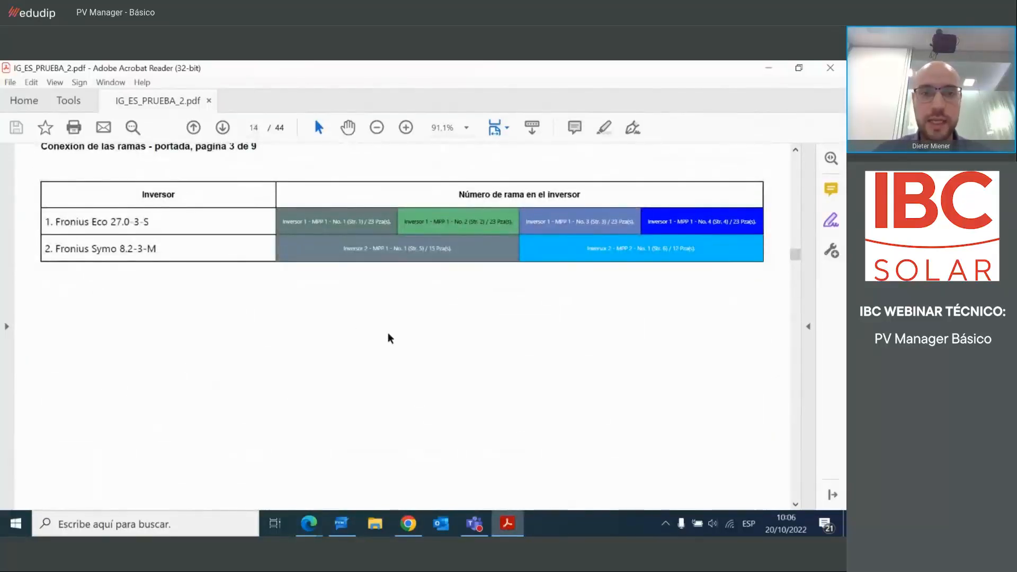
pyautogui.scroll(-10, 462, 258)
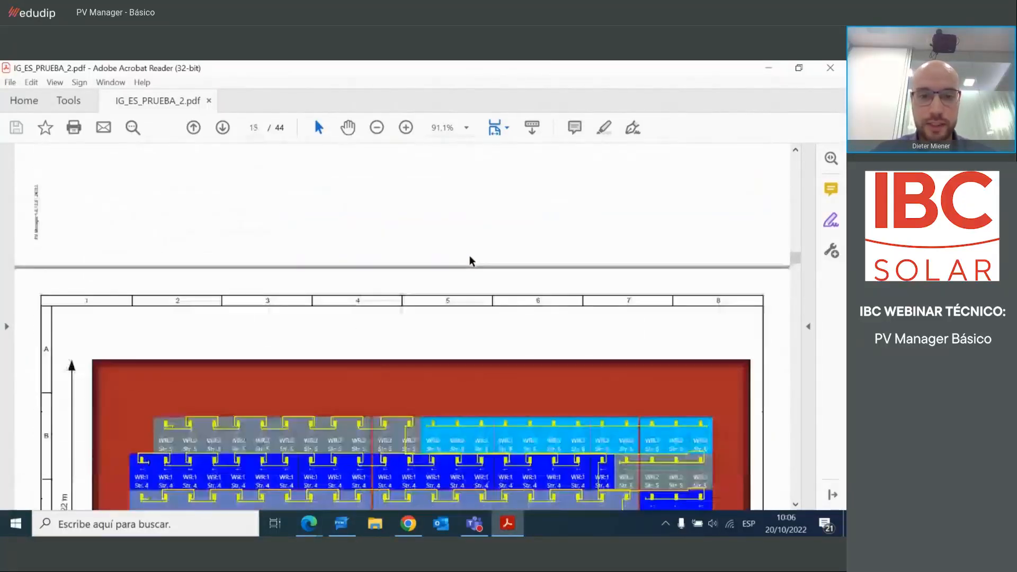
pyautogui.scroll(-8, 469, 255)
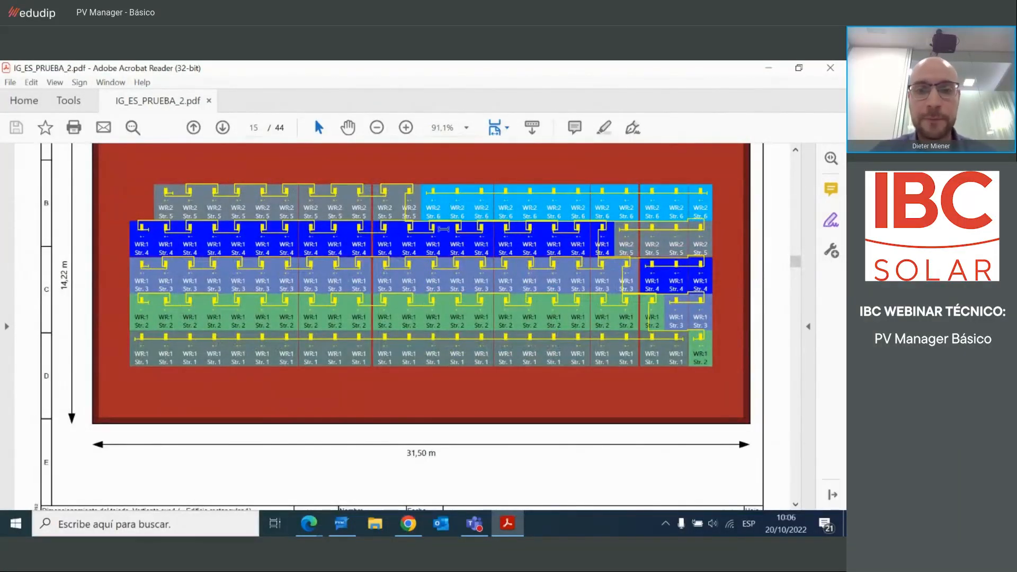
pyautogui.scroll(-10, 720, 215)
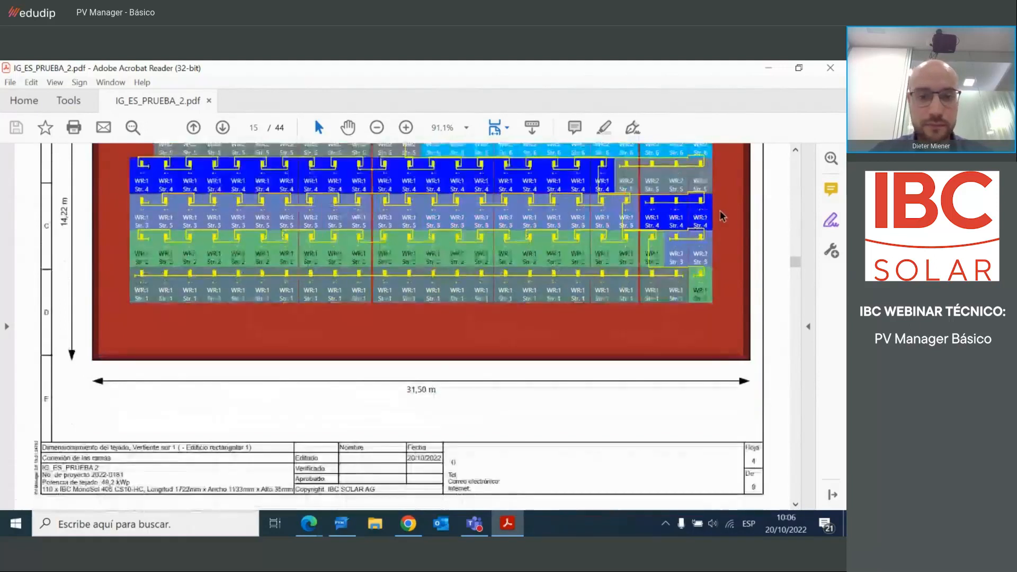
# - Examine the rail, string connection and counterweight plans for the roof of Edificio rectangular 2
pyautogui.scroll(-8, 594, 278)
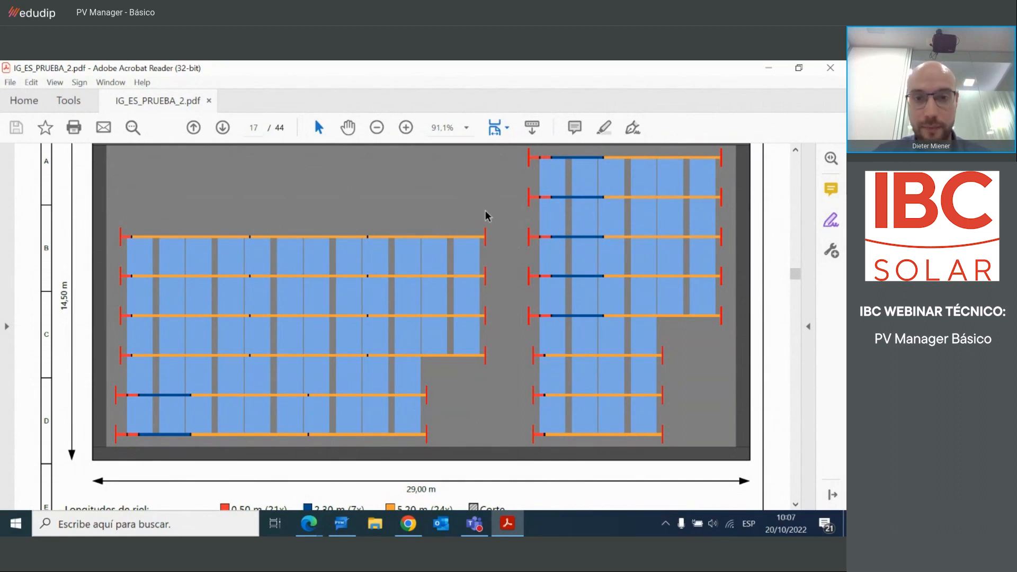
pyautogui.scroll(-15, 485, 210)
pyautogui.scroll(-10, 443, 264)
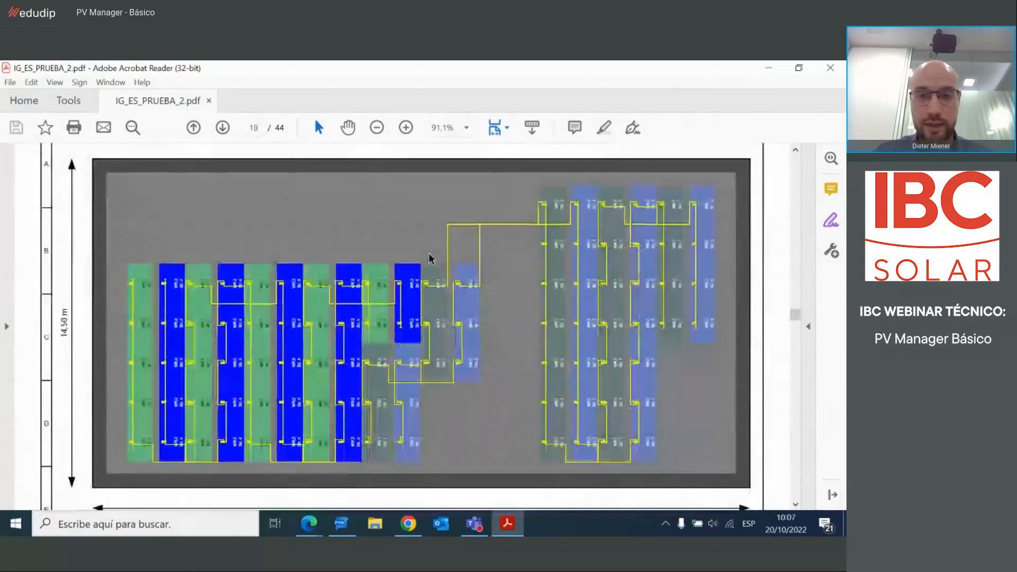
pyautogui.scroll(-10, 502, 280)
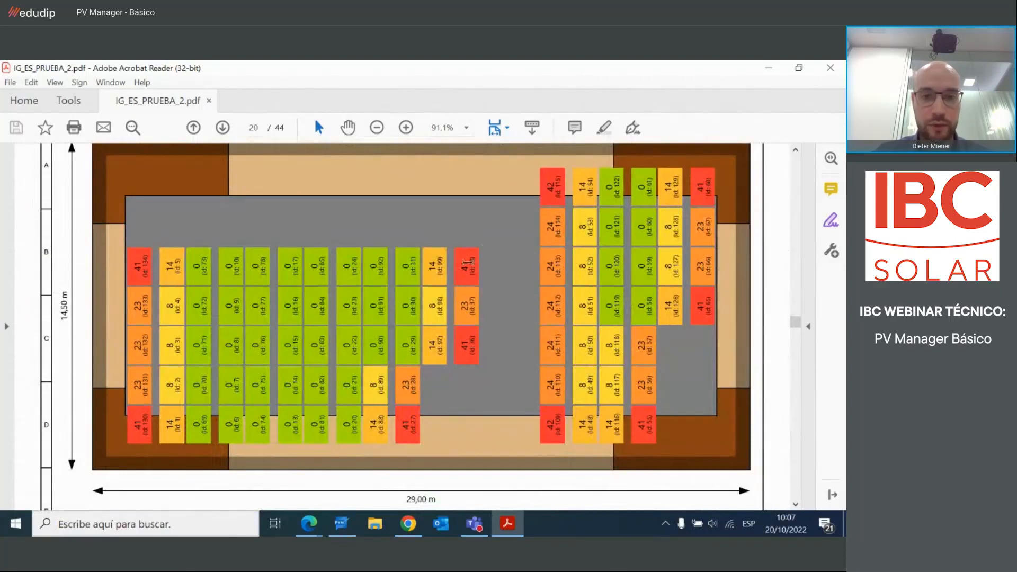
pyautogui.scroll(-8, 506, 235)
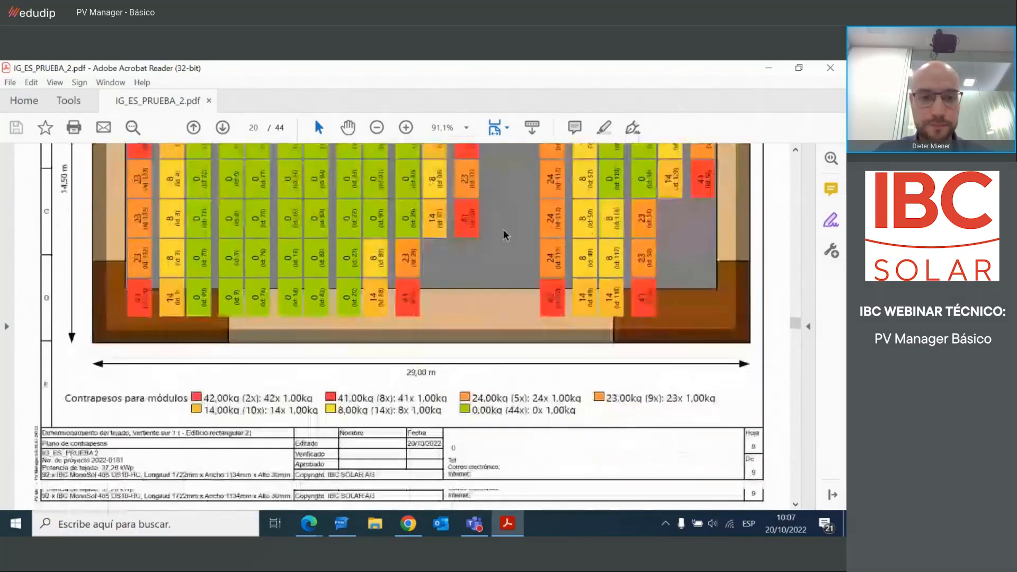
# - Go through the Informe estructural (estática) and inspect its counterweight calculation tables by roof zone
pyautogui.scroll(-10, 503, 233)
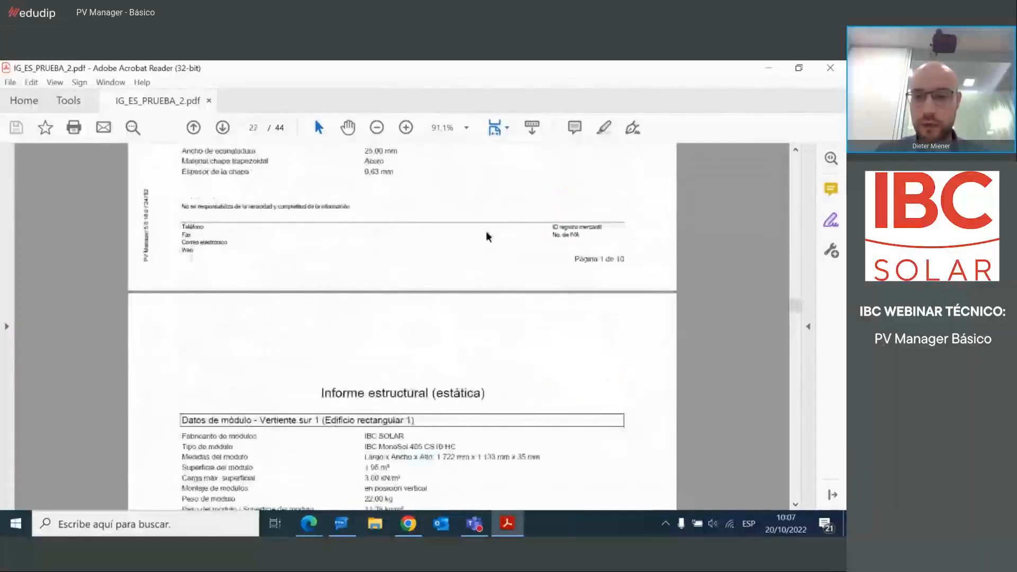
pyautogui.moveTo(794, 310); pyautogui.dragTo(794, 349)
pyautogui.scroll(-2, 339, 311)
pyautogui.scroll(-1, 359, 305)
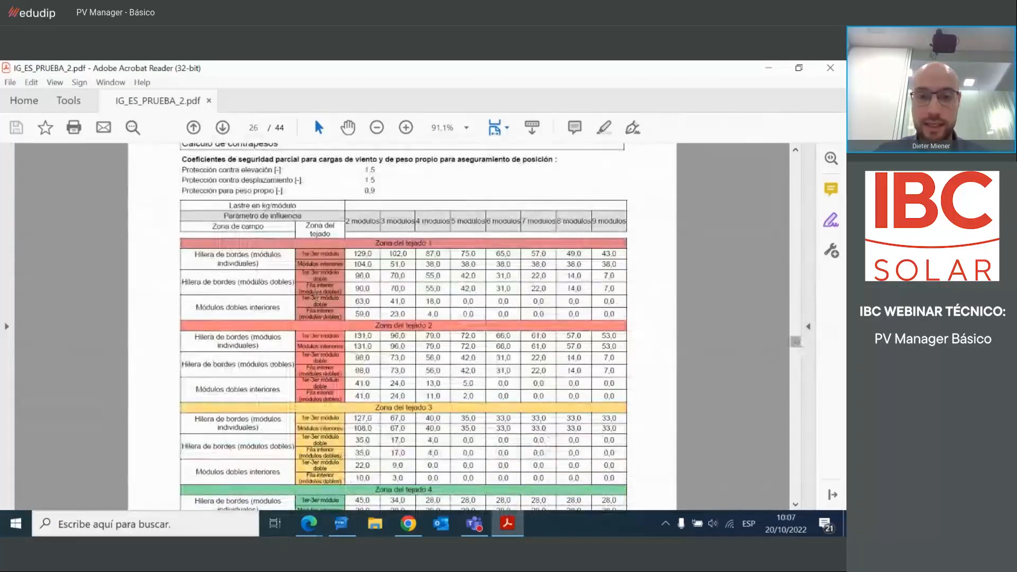
pyautogui.scroll(-1, 550, 282)
pyautogui.scroll(-1, 738, 272)
pyautogui.moveTo(795, 345); pyautogui.dragTo(795, 356)
pyautogui.scroll(-10, 794, 356)
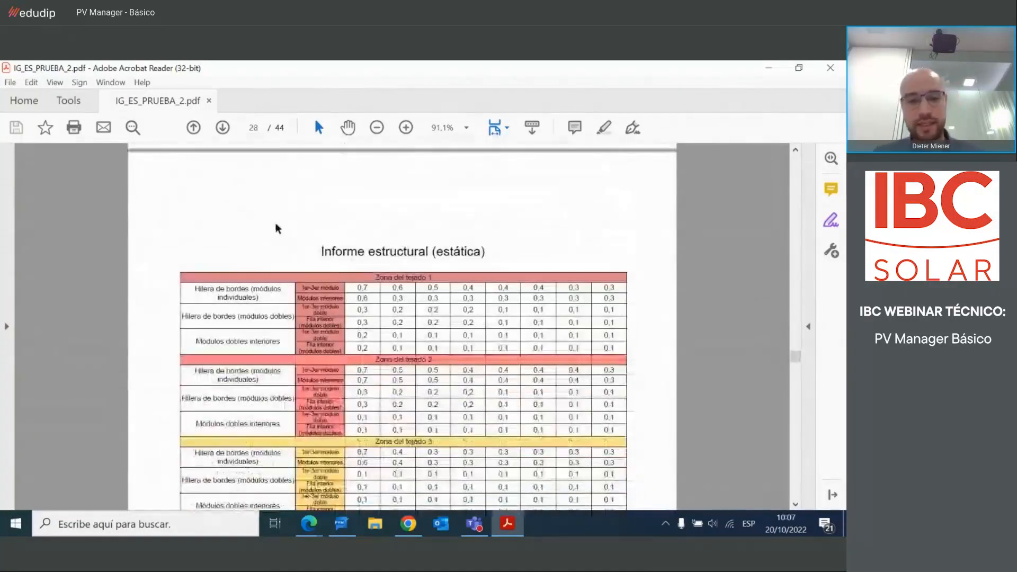
# - Check the remaining ballast tables and mark the equivalent surface load and the total counterweight in the structural report
pyautogui.scroll(-5, 276, 227)
pyautogui.scroll(8, 574, 221)
pyautogui.scroll(-15, 654, 245)
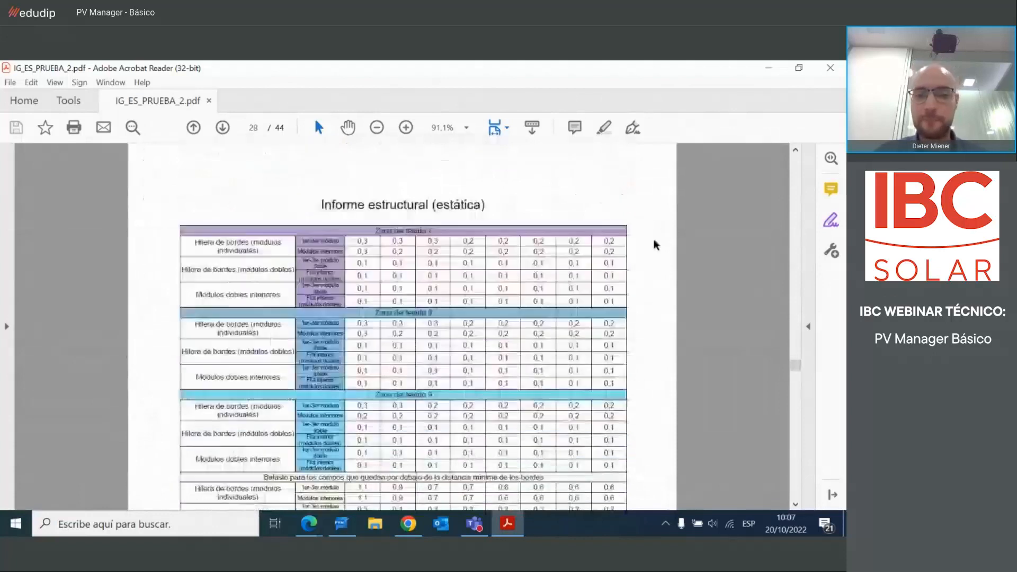
pyautogui.scroll(-3, 654, 246)
pyautogui.moveTo(417, 266); pyautogui.dragTo(456, 267)
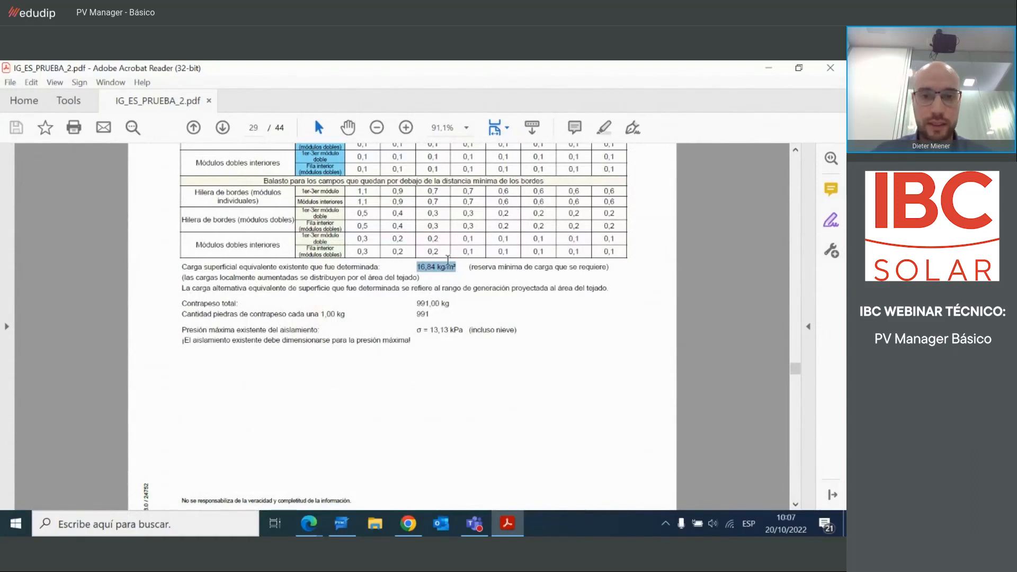
pyautogui.moveTo(414, 303); pyautogui.dragTo(450, 303)
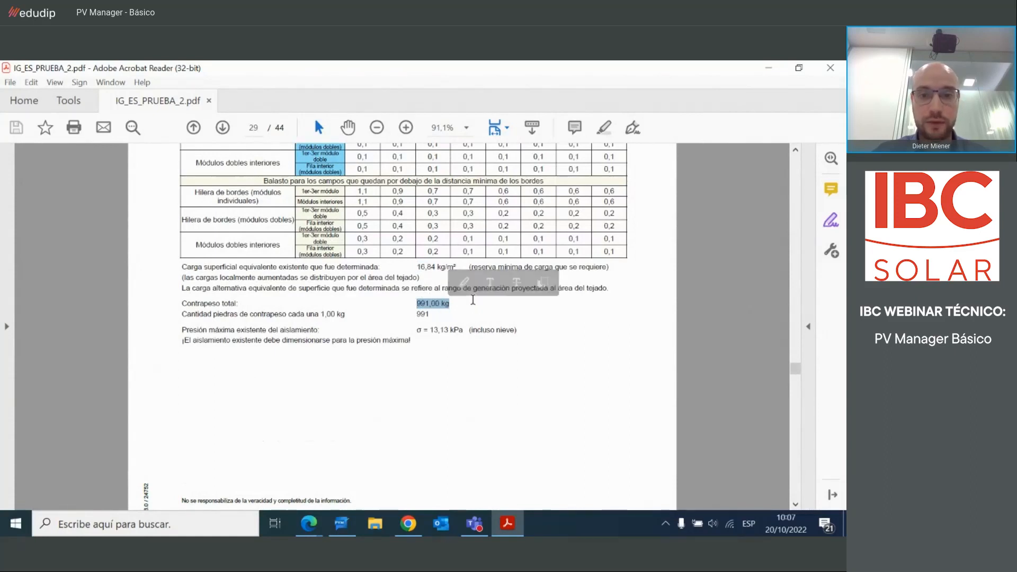
# - Check the maximum insulation pressure in the structural report, then skim through the offer and the inverter's string wiring diagram
pyautogui.scroll(-3, 474, 297)
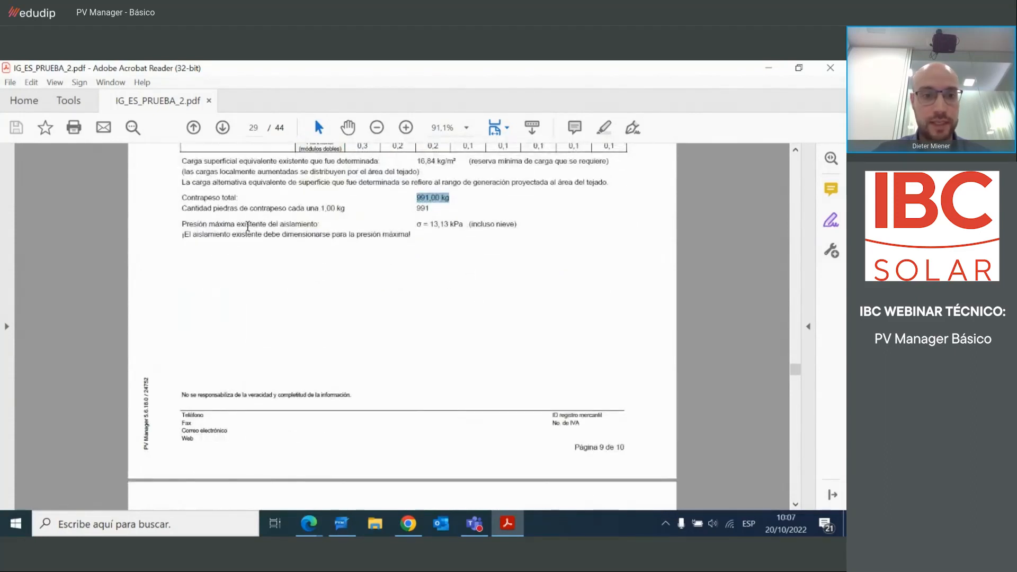
pyautogui.scroll(-1, 466, 239)
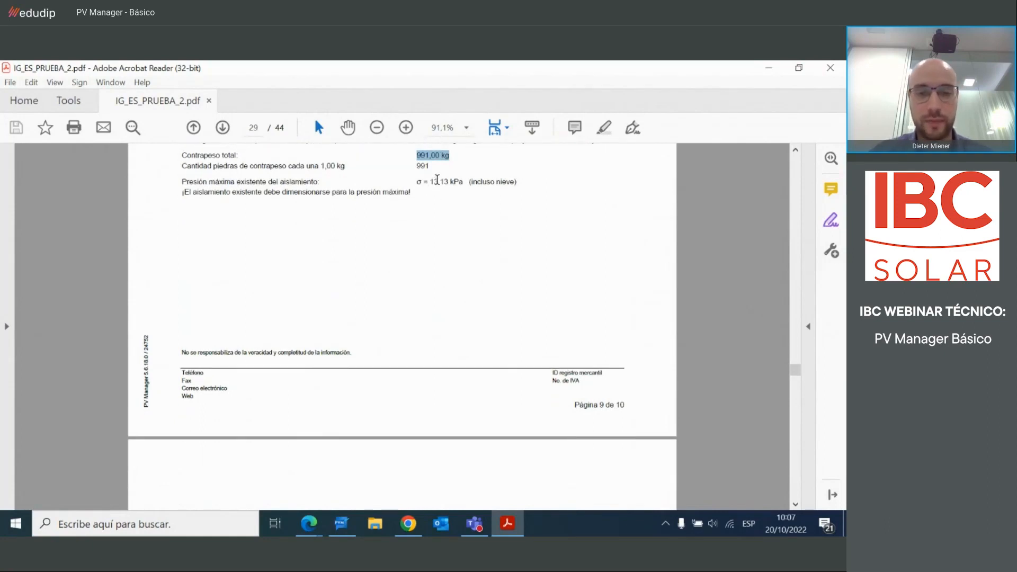
pyautogui.scroll(-6, 438, 183)
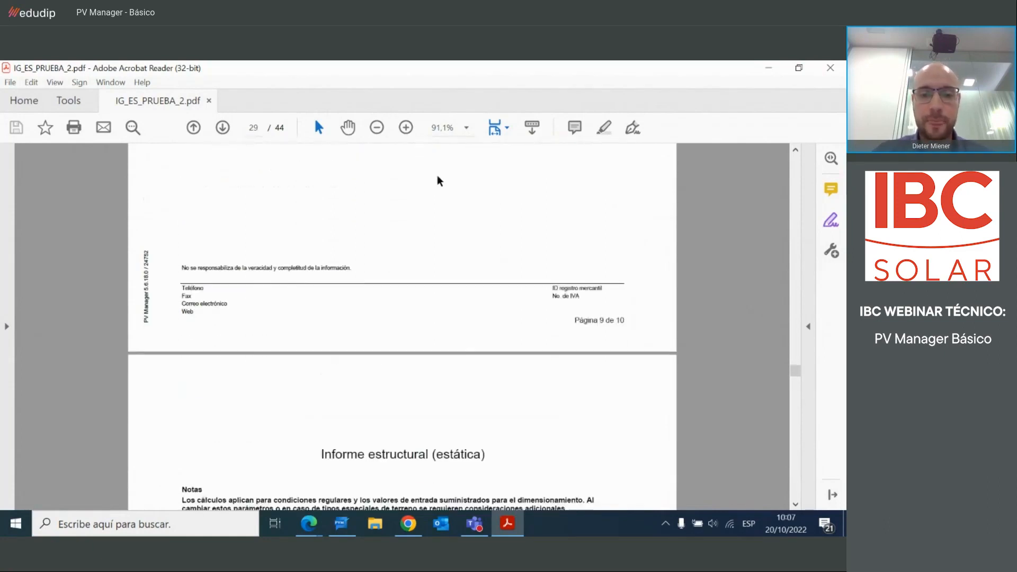
pyautogui.scroll(-8, 435, 180)
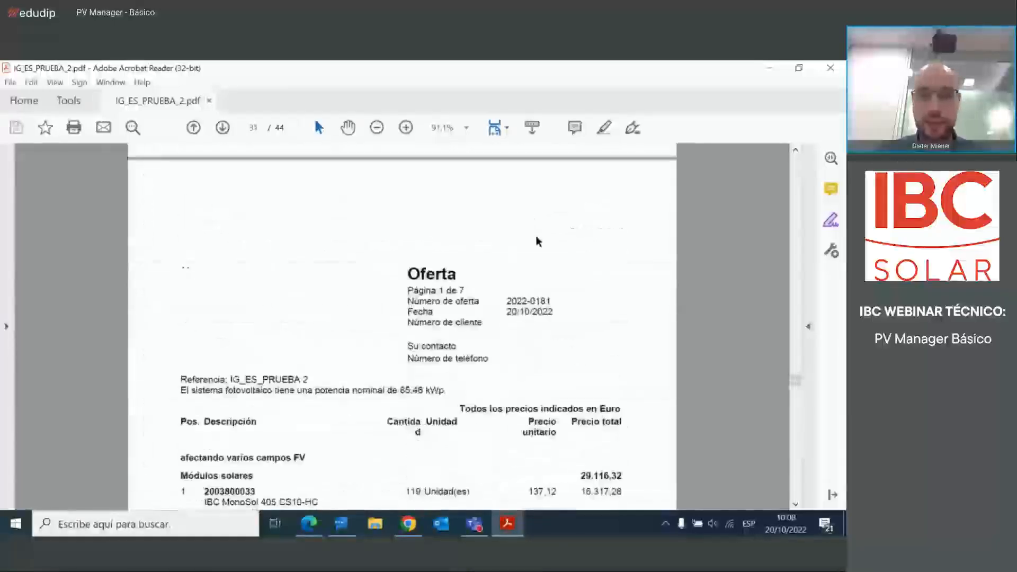
pyautogui.moveTo(797, 383); pyautogui.dragTo(795, 464)
pyautogui.scroll(-10, 459, 248)
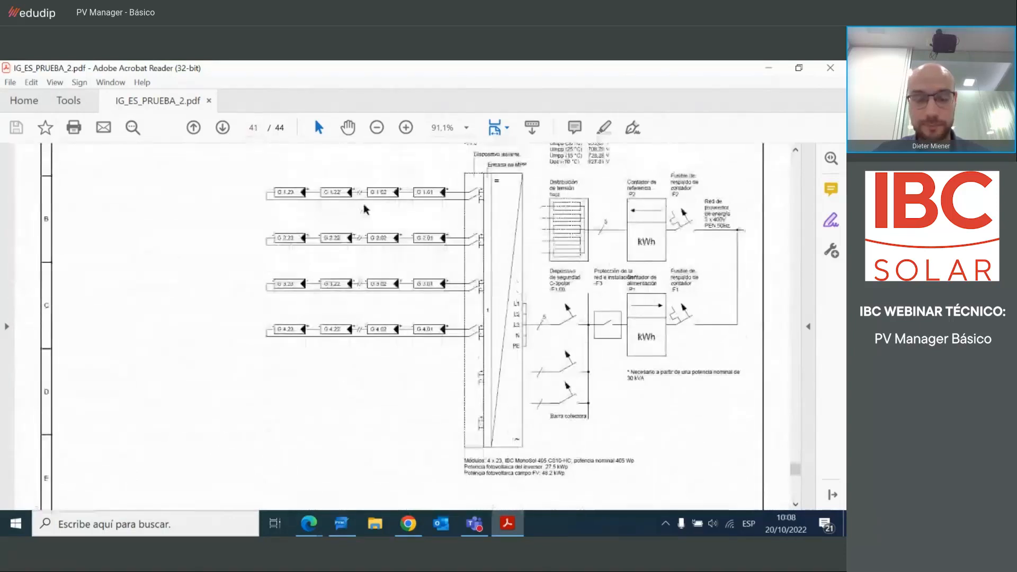
# - Switch to PV Manager and set the unit price of the Fronius Symo 20.0-3-M inverter to 3.100,00 in the offer
pyautogui.click(341, 530)
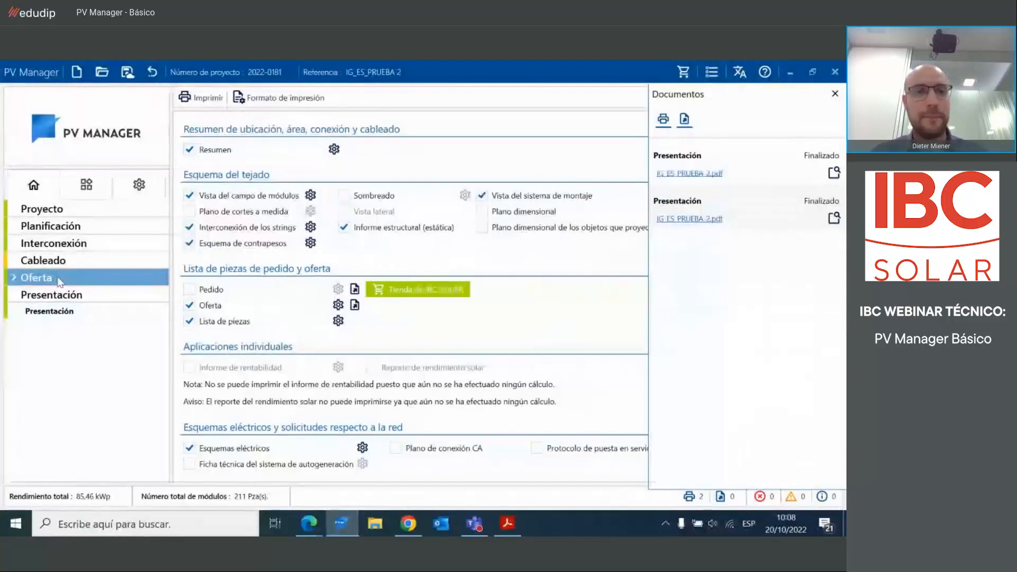
pyautogui.click(835, 94)
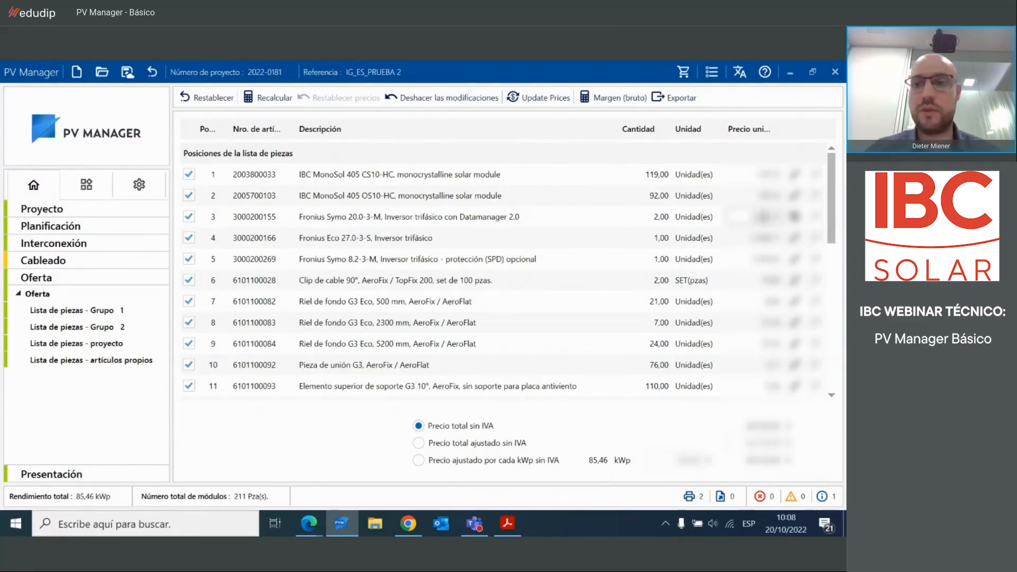
pyautogui.doubleClick(766, 217)
pyautogui.moveTo(782, 216); pyautogui.dragTo(743, 225)
pyautogui.press('BackSpace')
pyautogui.write('2')
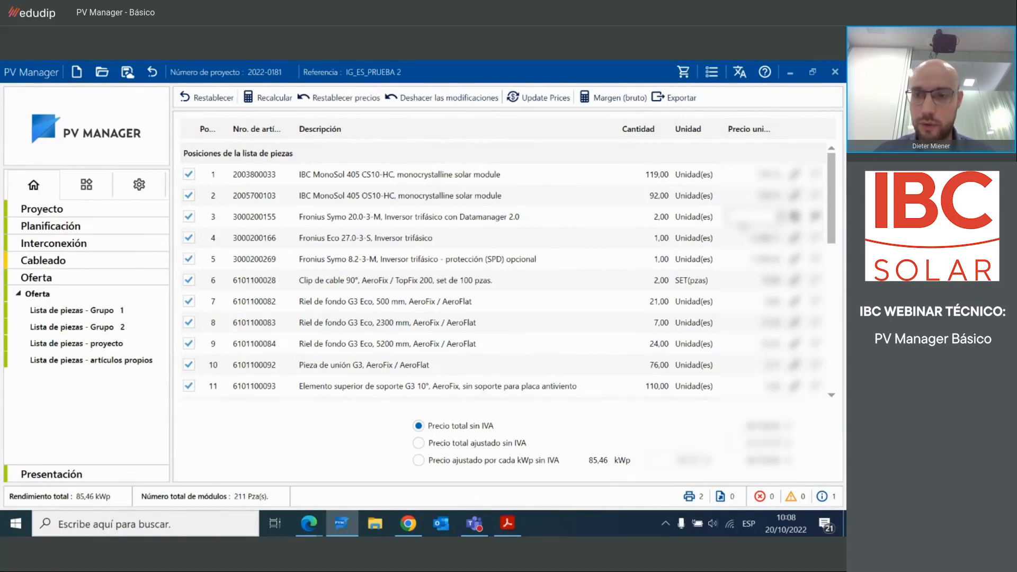
pyautogui.write('1,00')
pyautogui.click(724, 223)
pyautogui.click(796, 217)
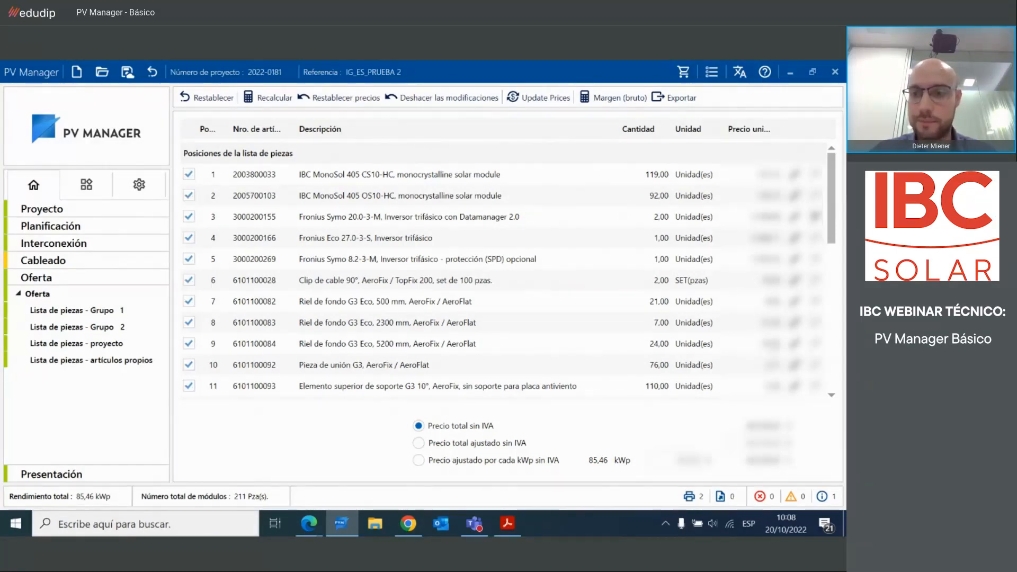
# - Look through the offer's item positions, from the solar modules to the cables, connectors and solar fuses
pyautogui.scroll(-3, 503, 265)
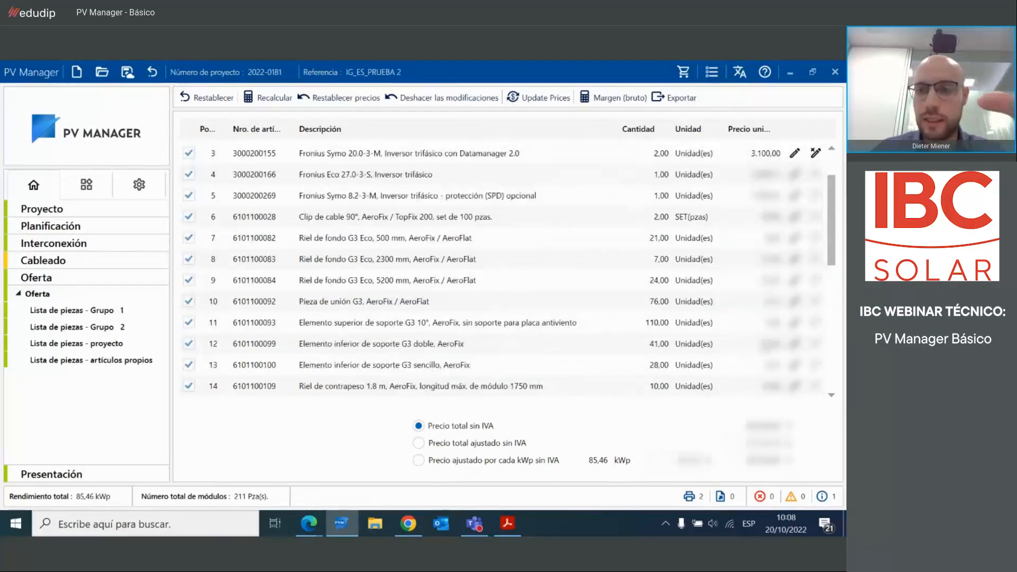
pyautogui.scroll(-2, 504, 265)
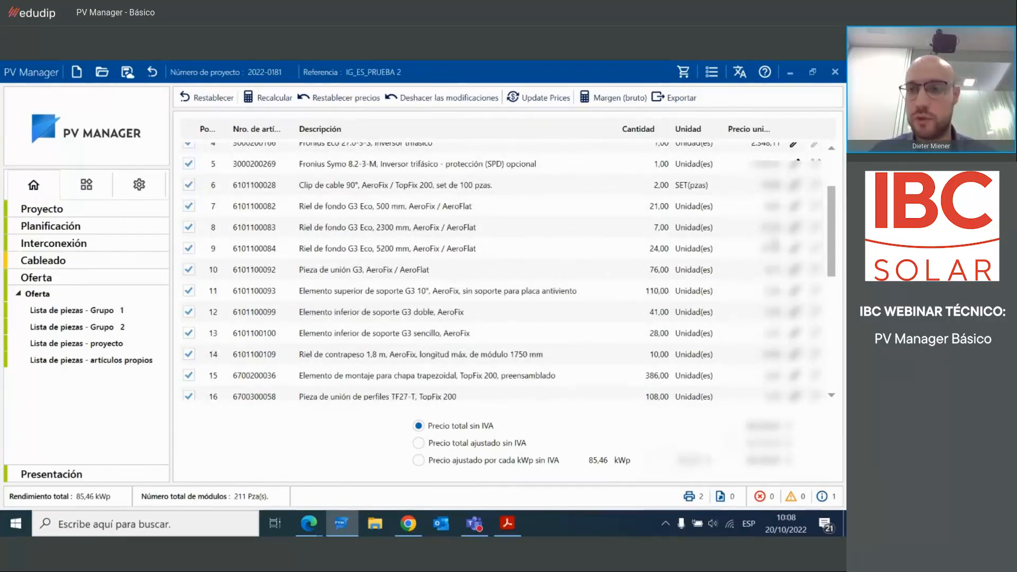
pyautogui.moveTo(831, 237); pyautogui.dragTo(832, 196)
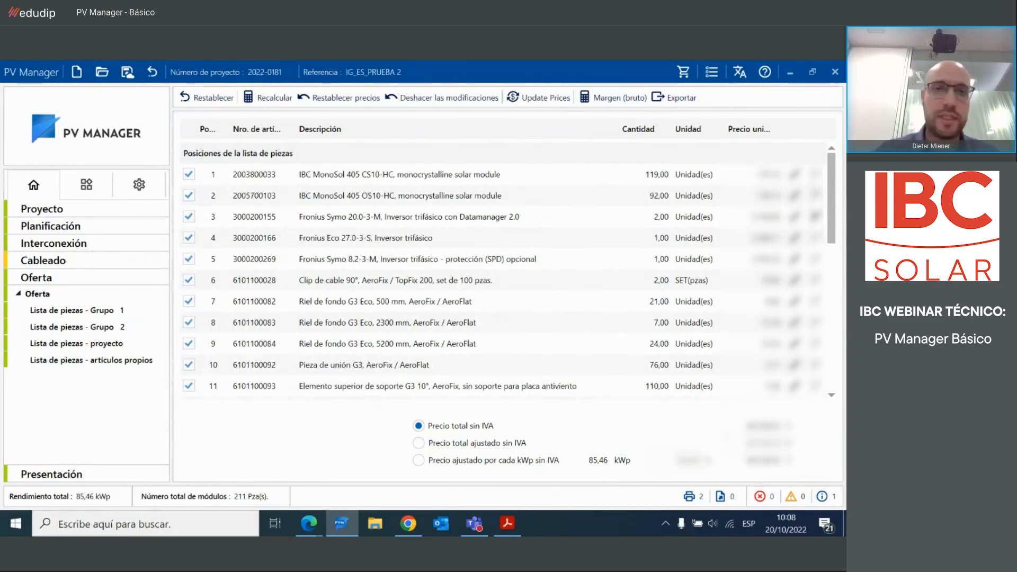
pyautogui.moveTo(831, 193); pyautogui.dragTo(838, 354)
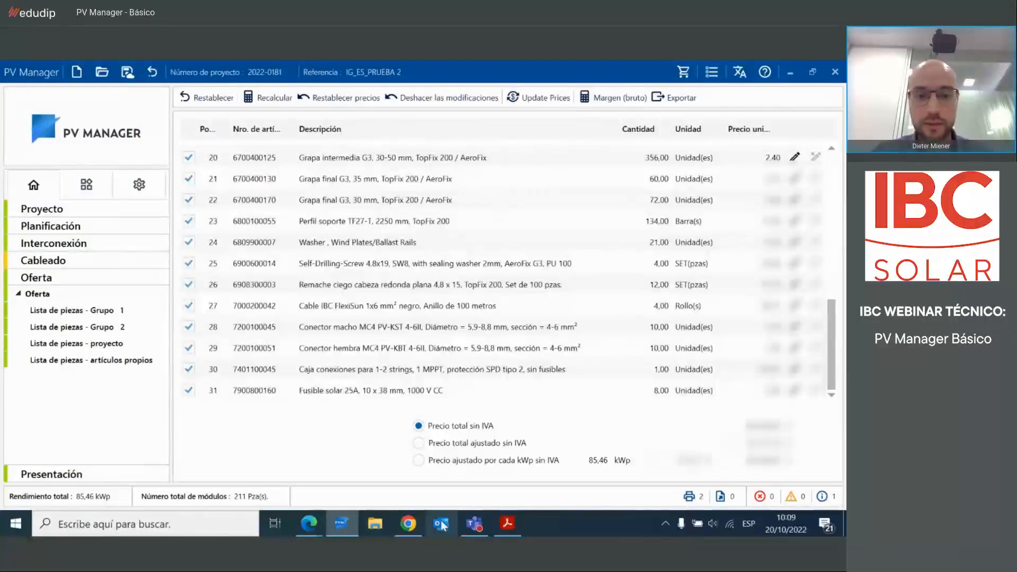